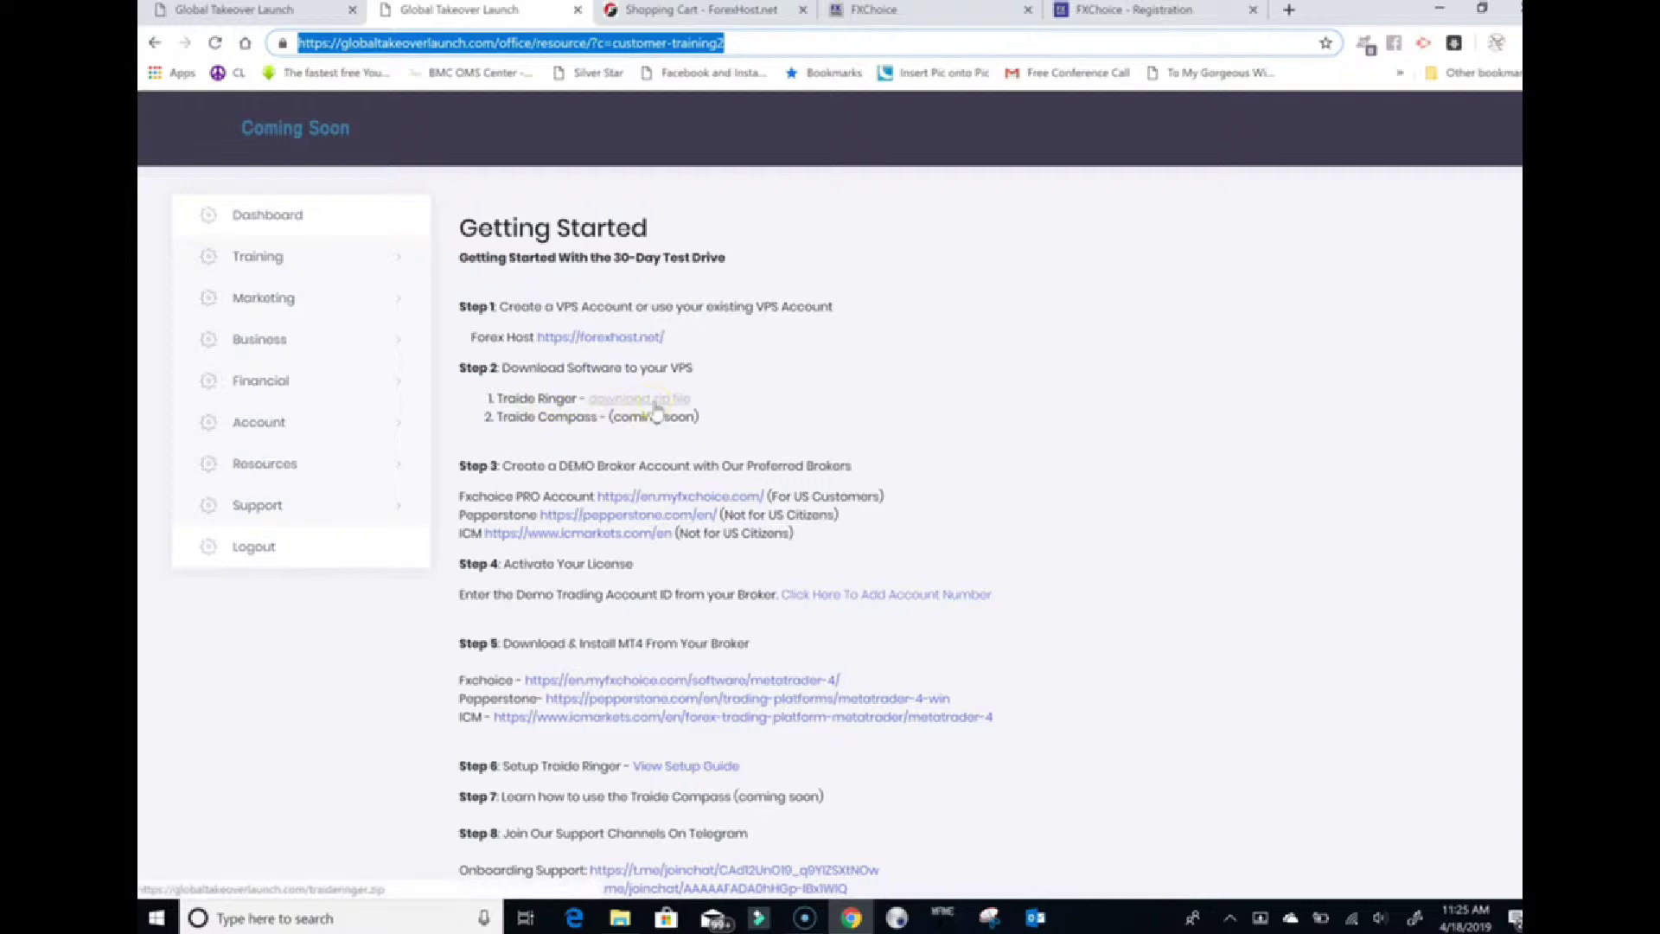
left_click(657, 399)
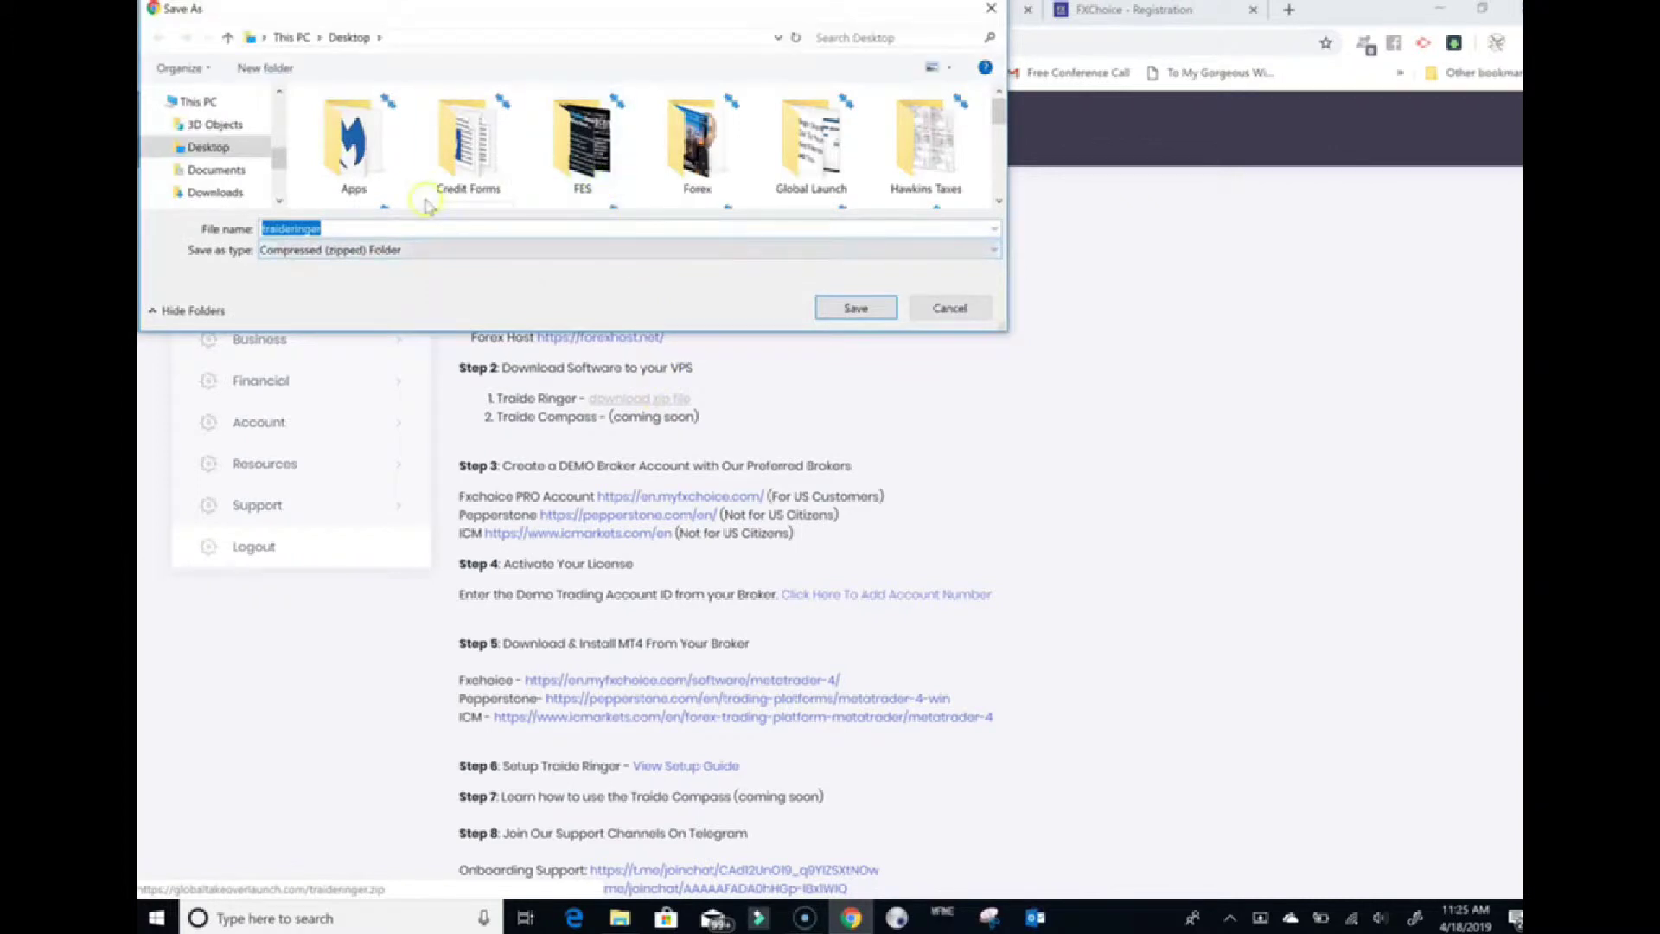
left_click(937, 317)
left_click(676, 342)
left_click(949, 307)
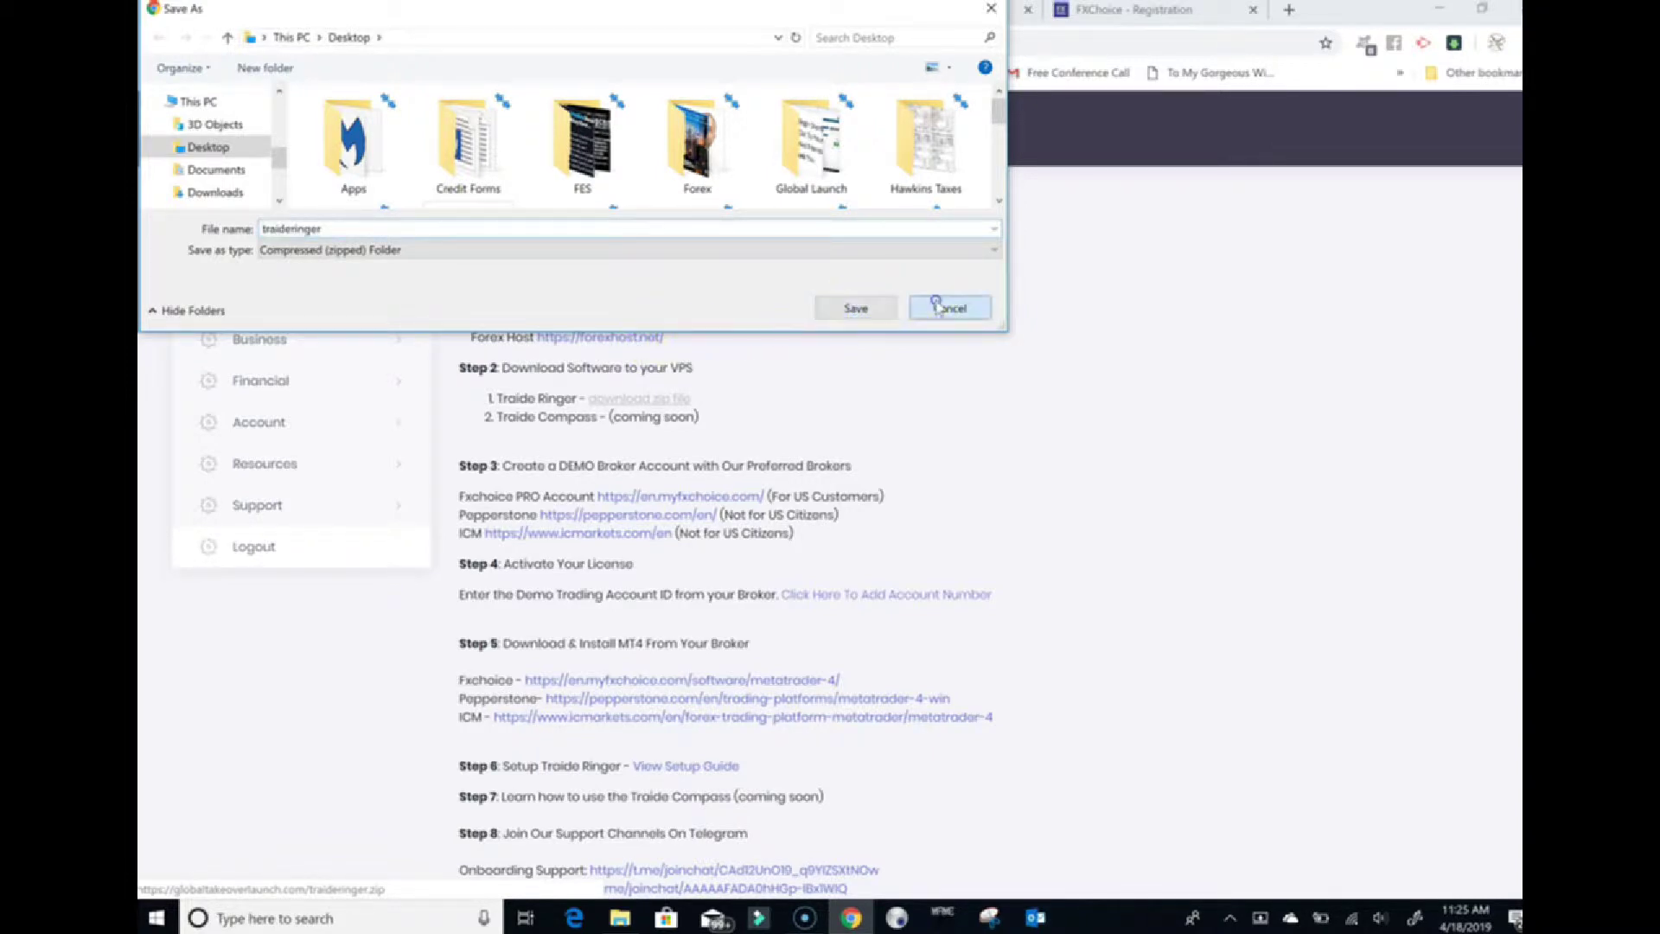
Show the desktop and locate the two extracted Traide Ringer files, the DLL and TraideRingerV1.ex4
left_click(1438, 10)
left_click(806, 344)
left_click(815, 365)
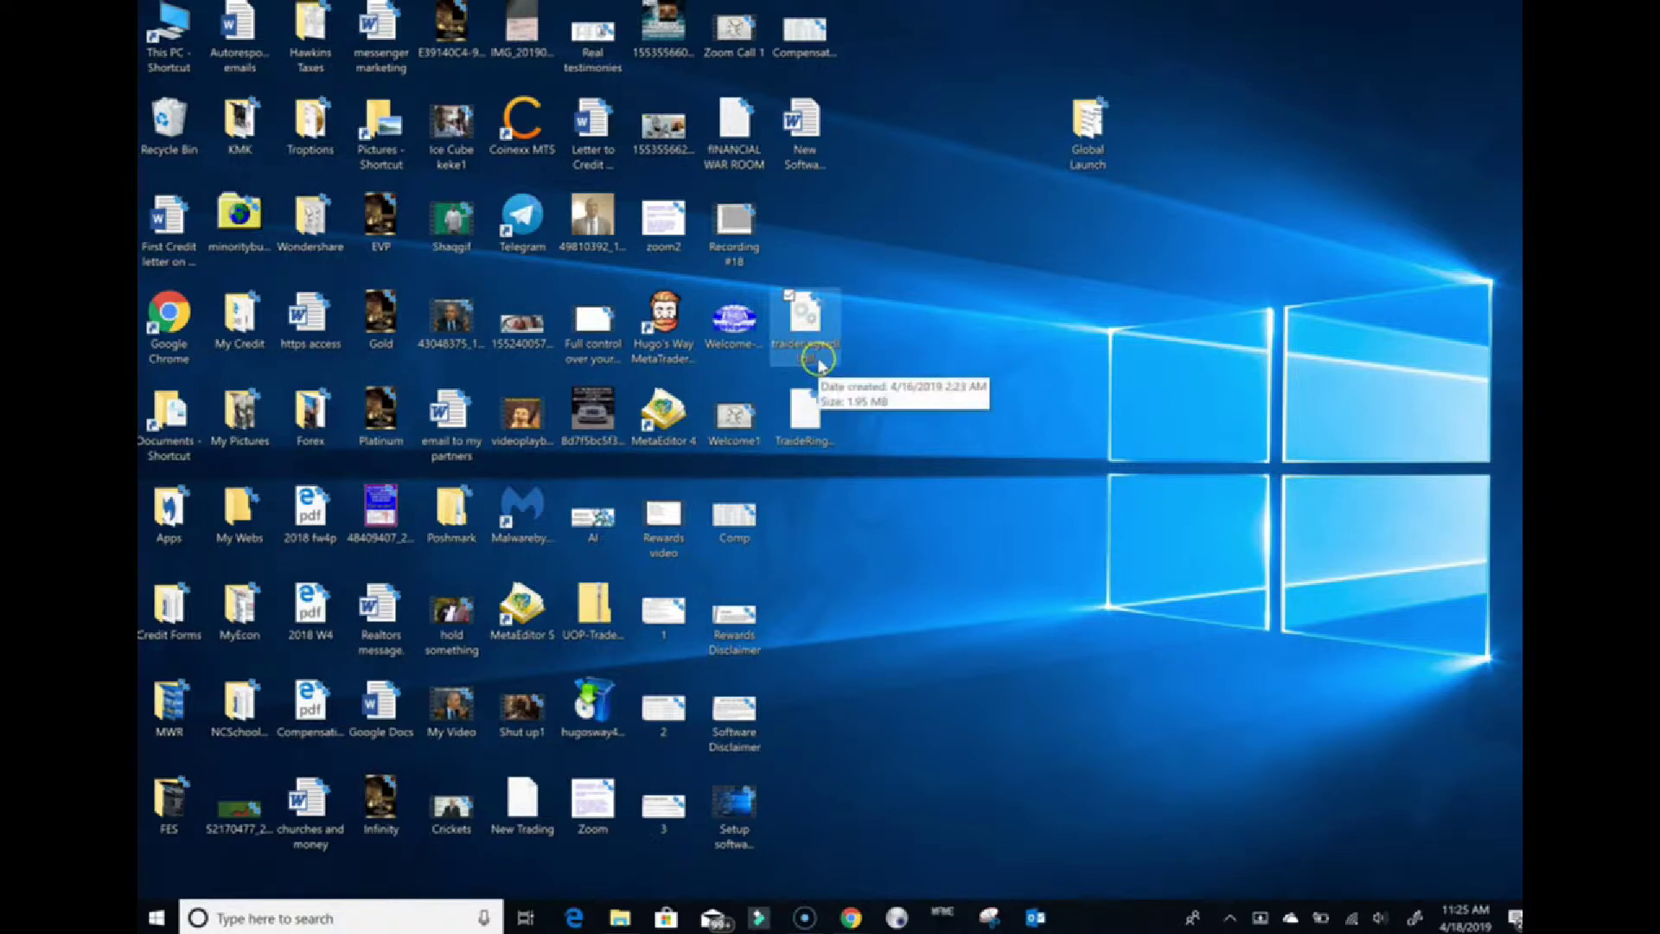
left_click(817, 402)
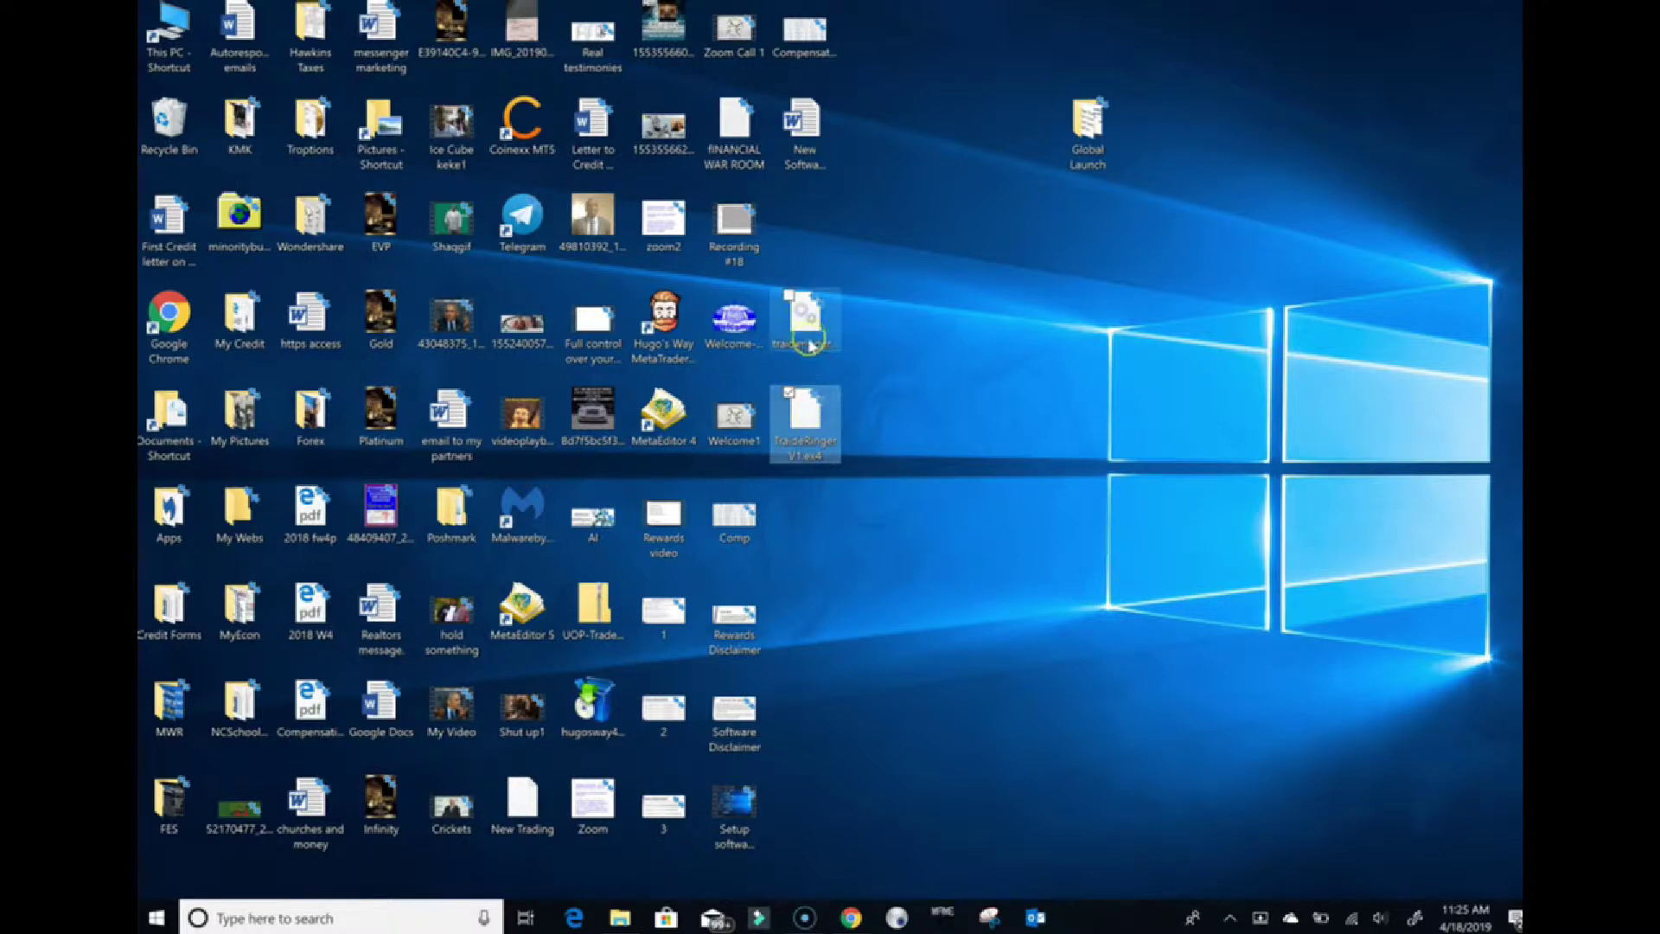
left_click(874, 524)
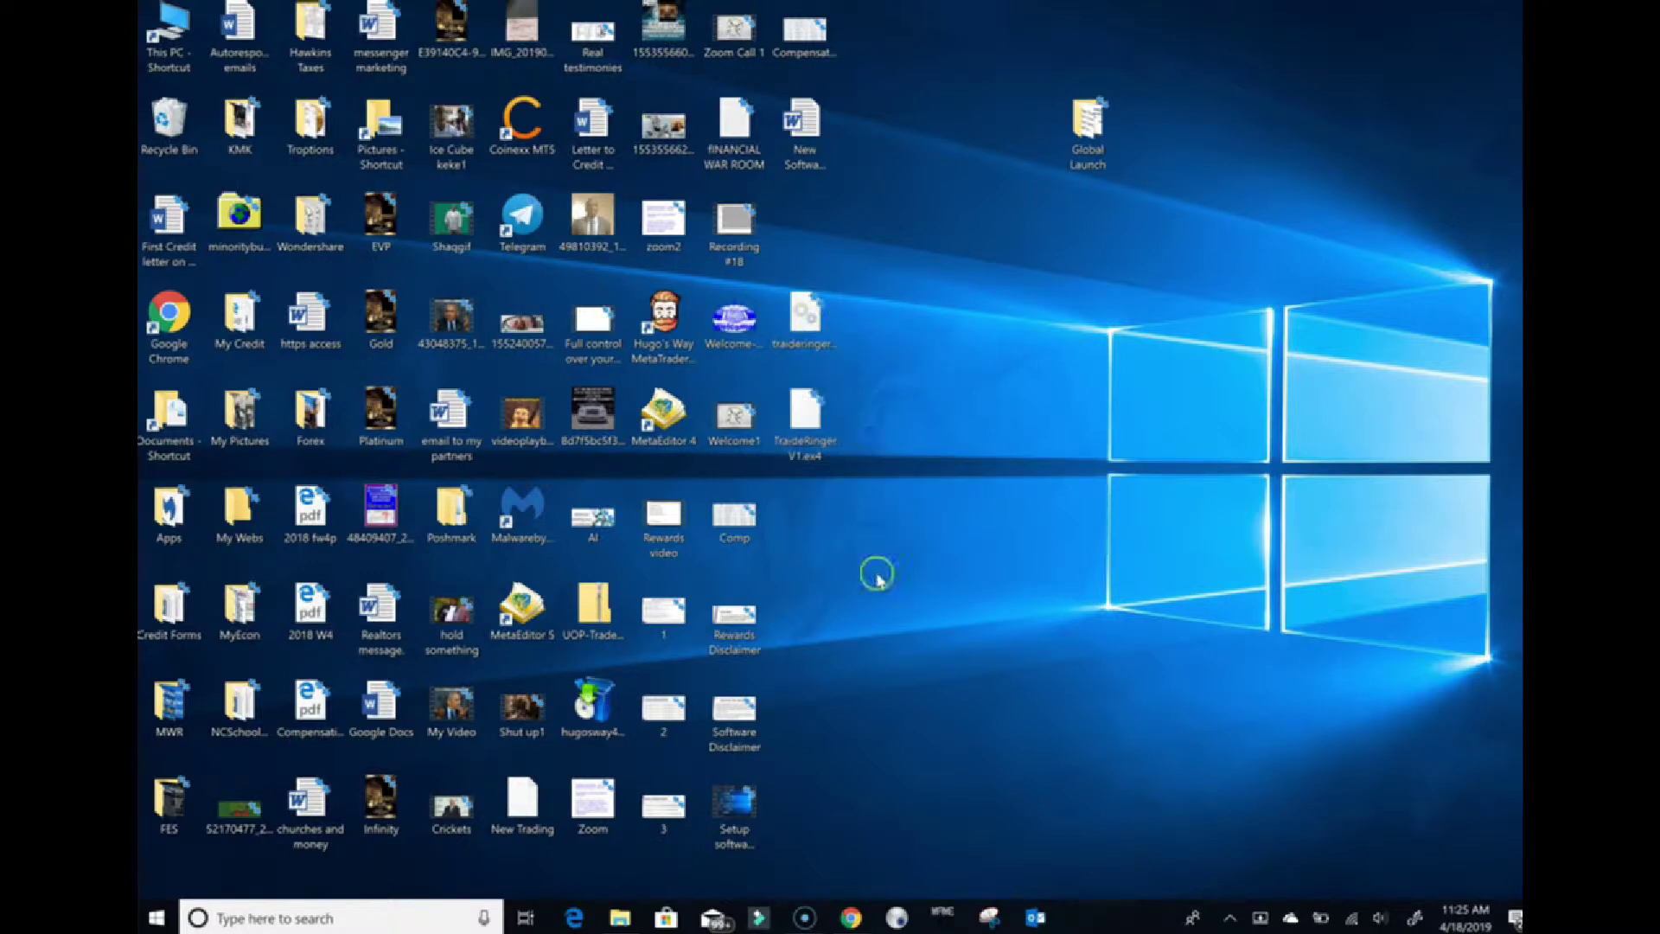
Switch back to Chrome and open the demo account registration form from the FXChoice homepage
left_click(856, 908)
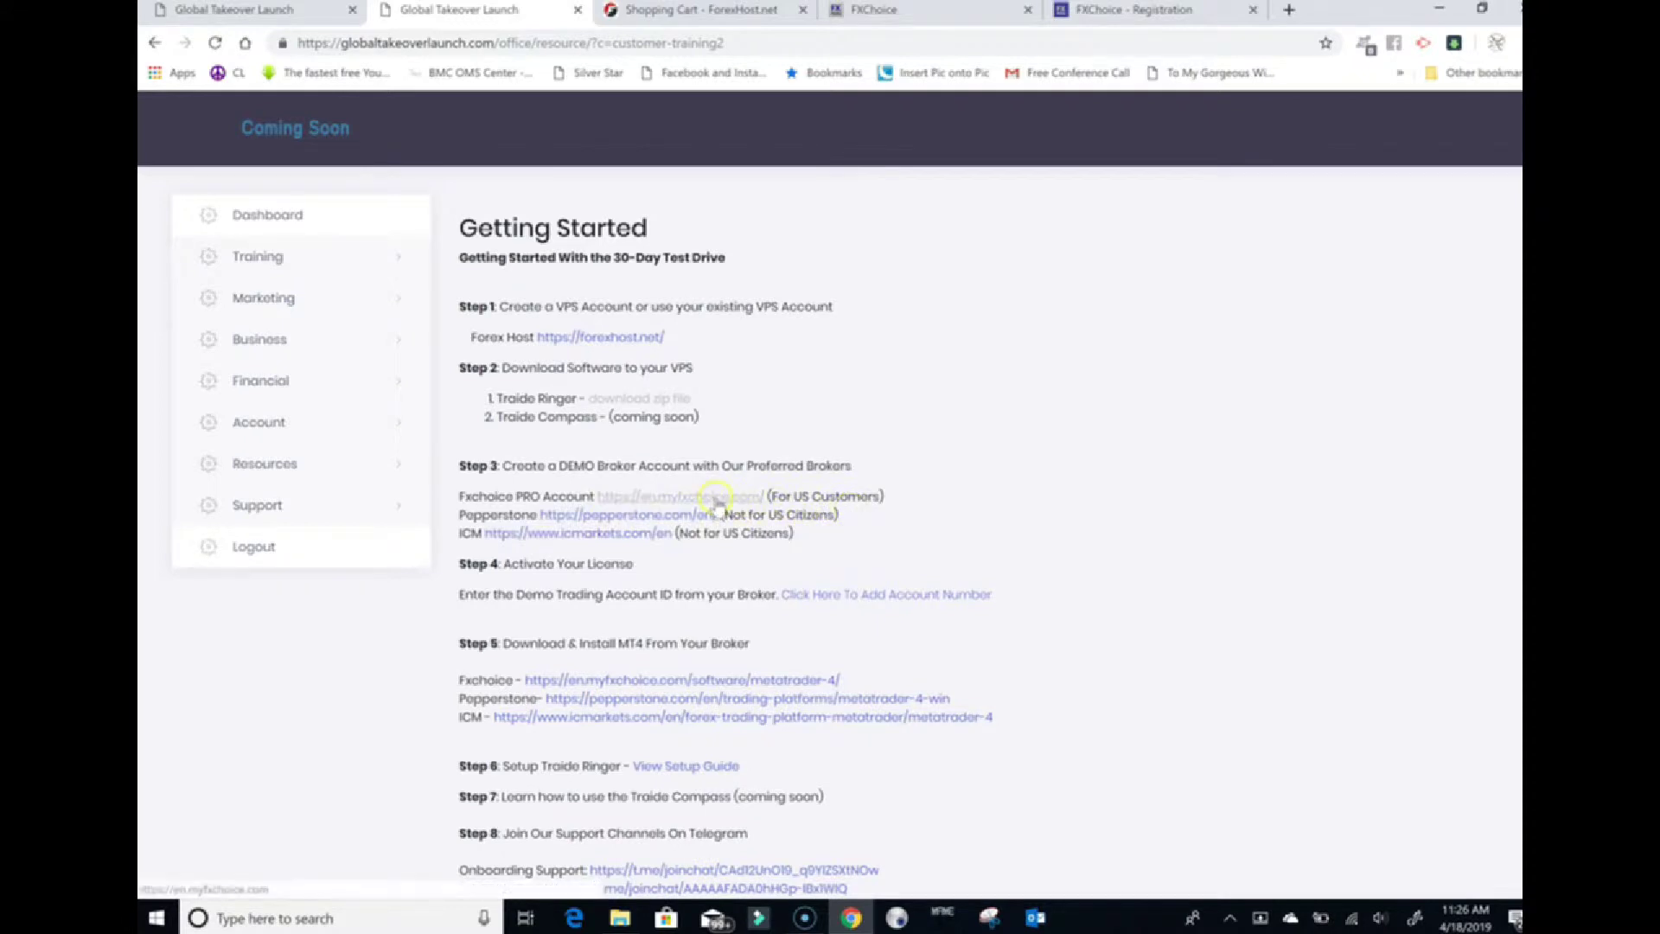
left_click(927, 16)
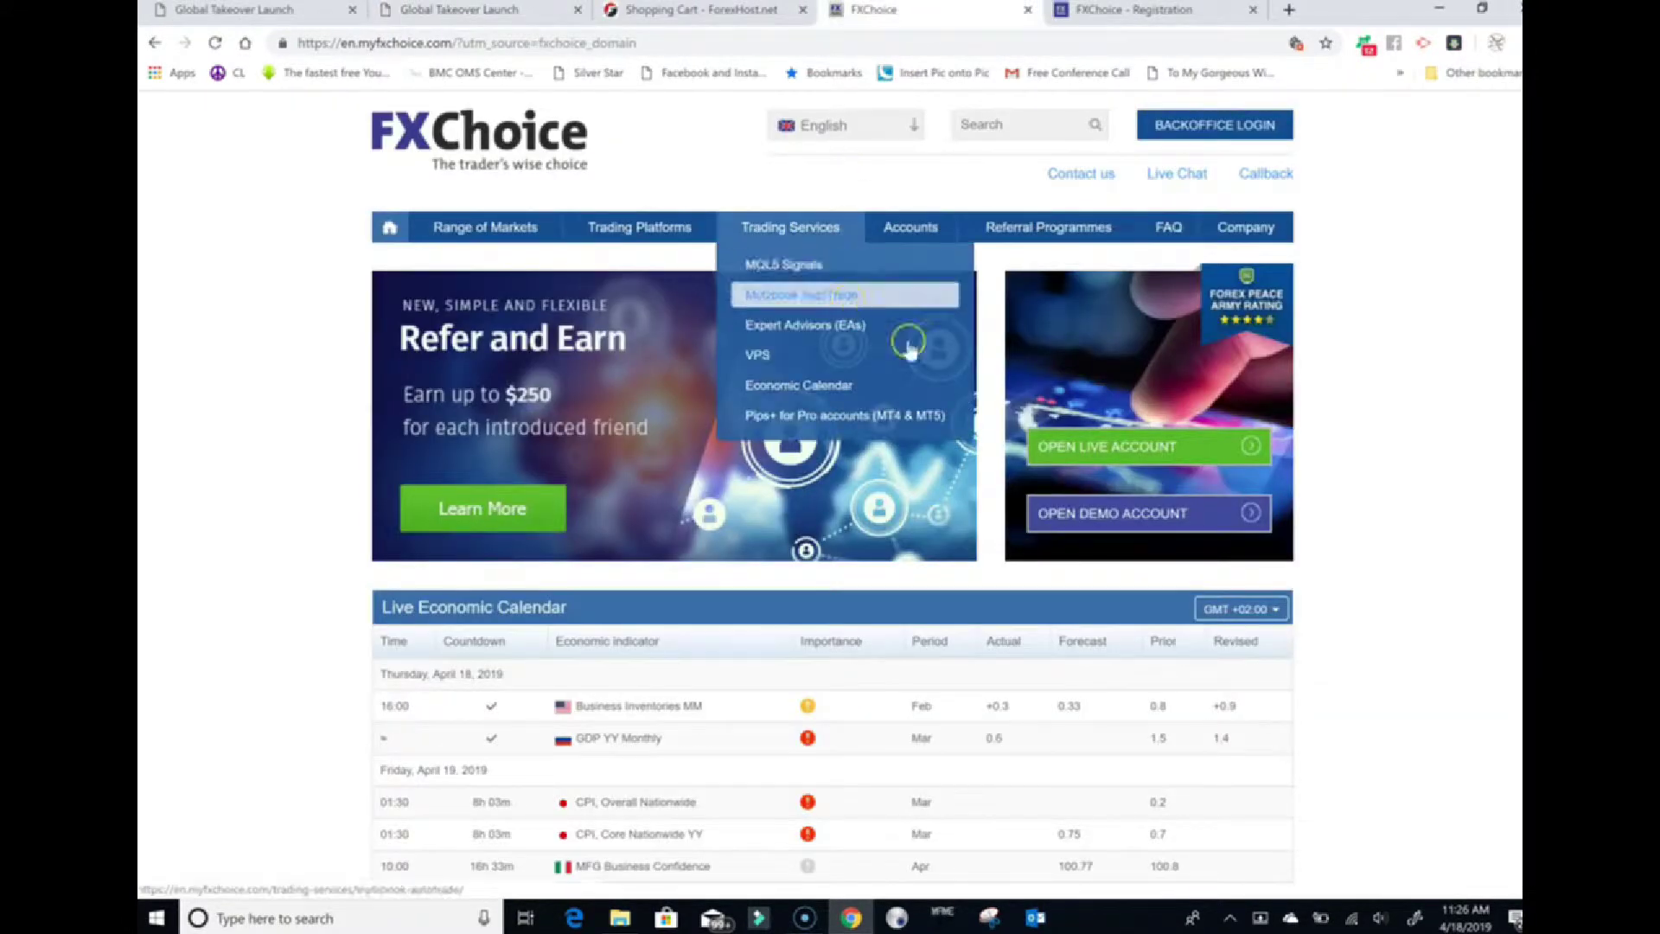
left_click(1204, 522)
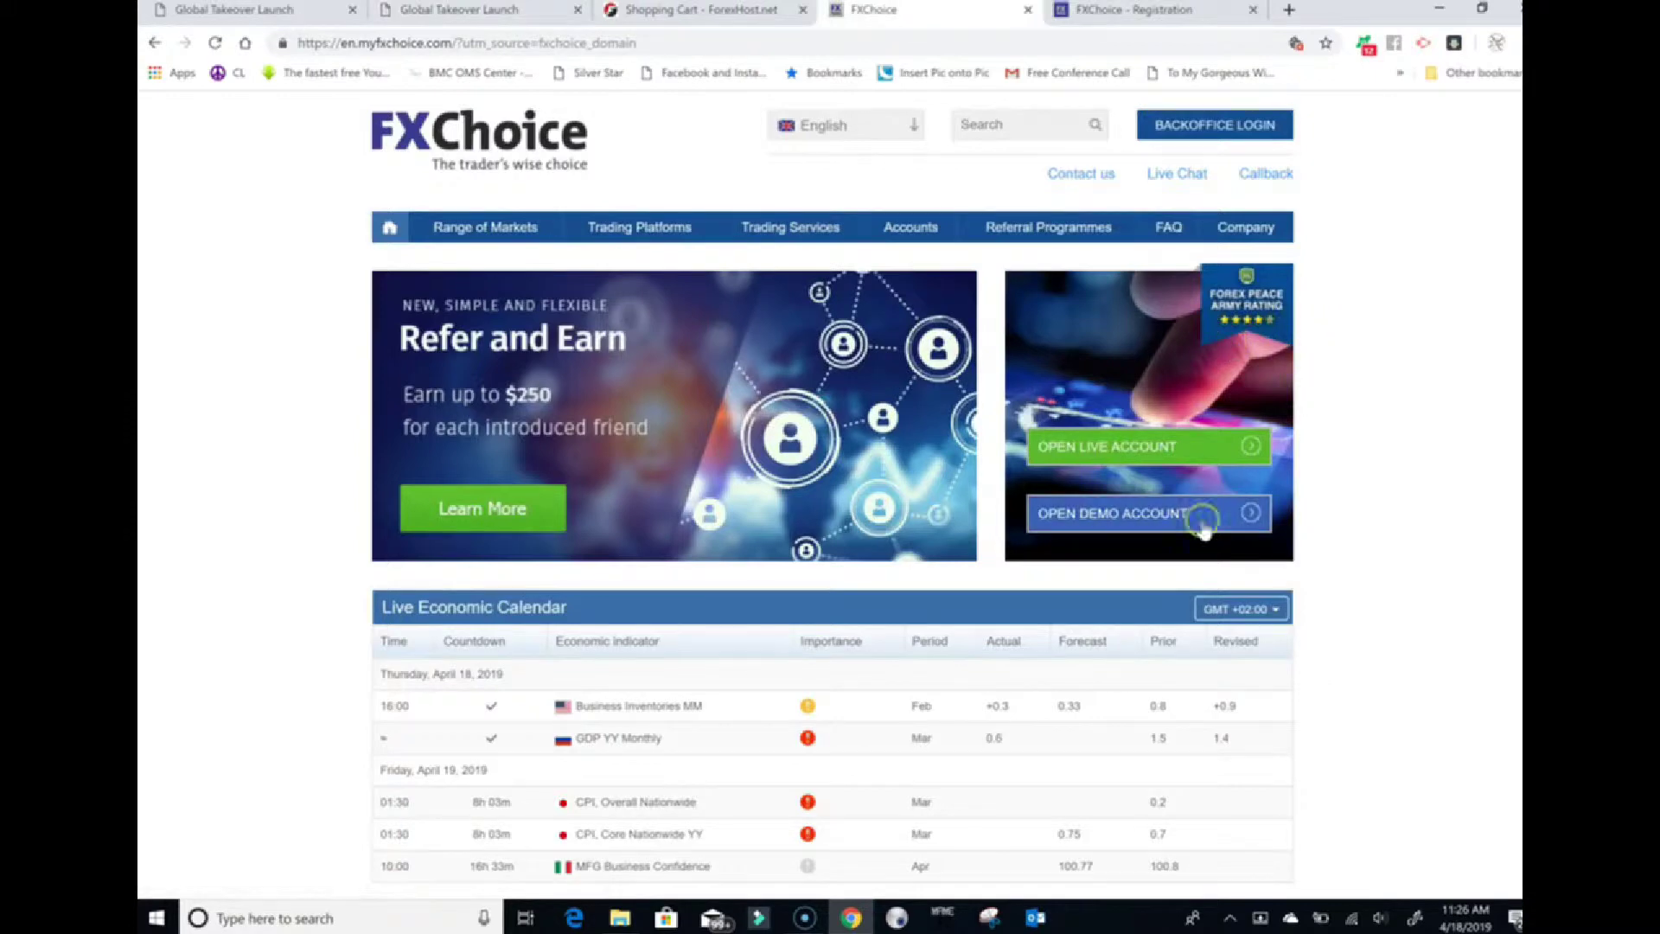
left_click(1100, 519)
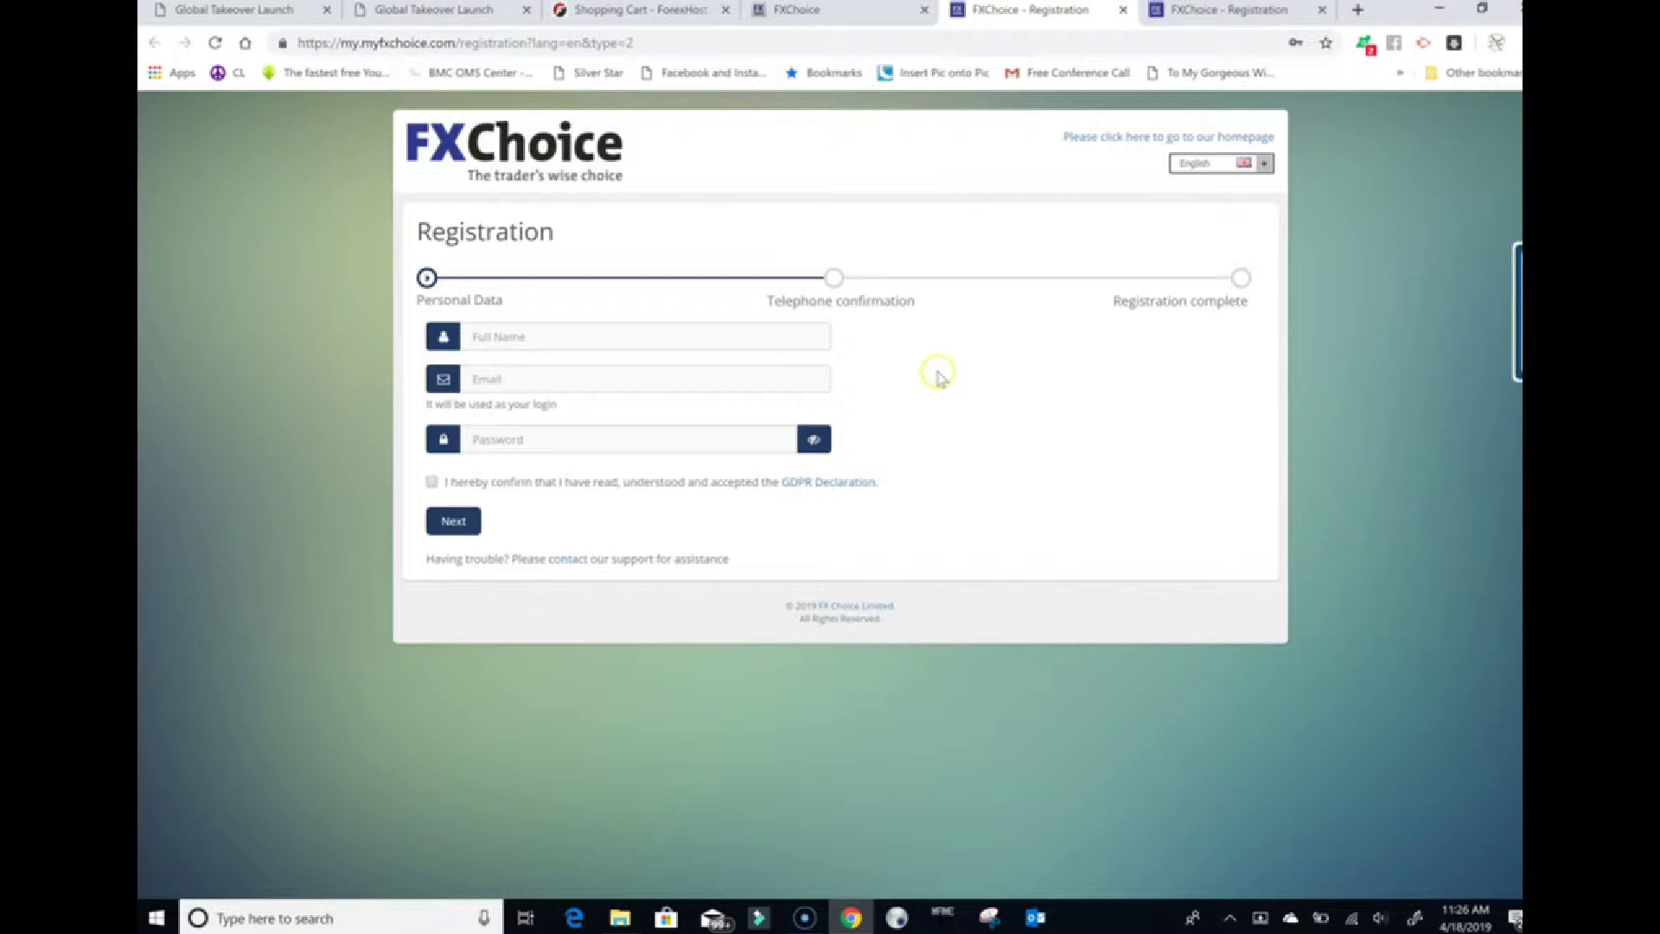
left_click(889, 353)
Compare the two FXChoice registration pages and close the duplicate one
left_click(1220, 14)
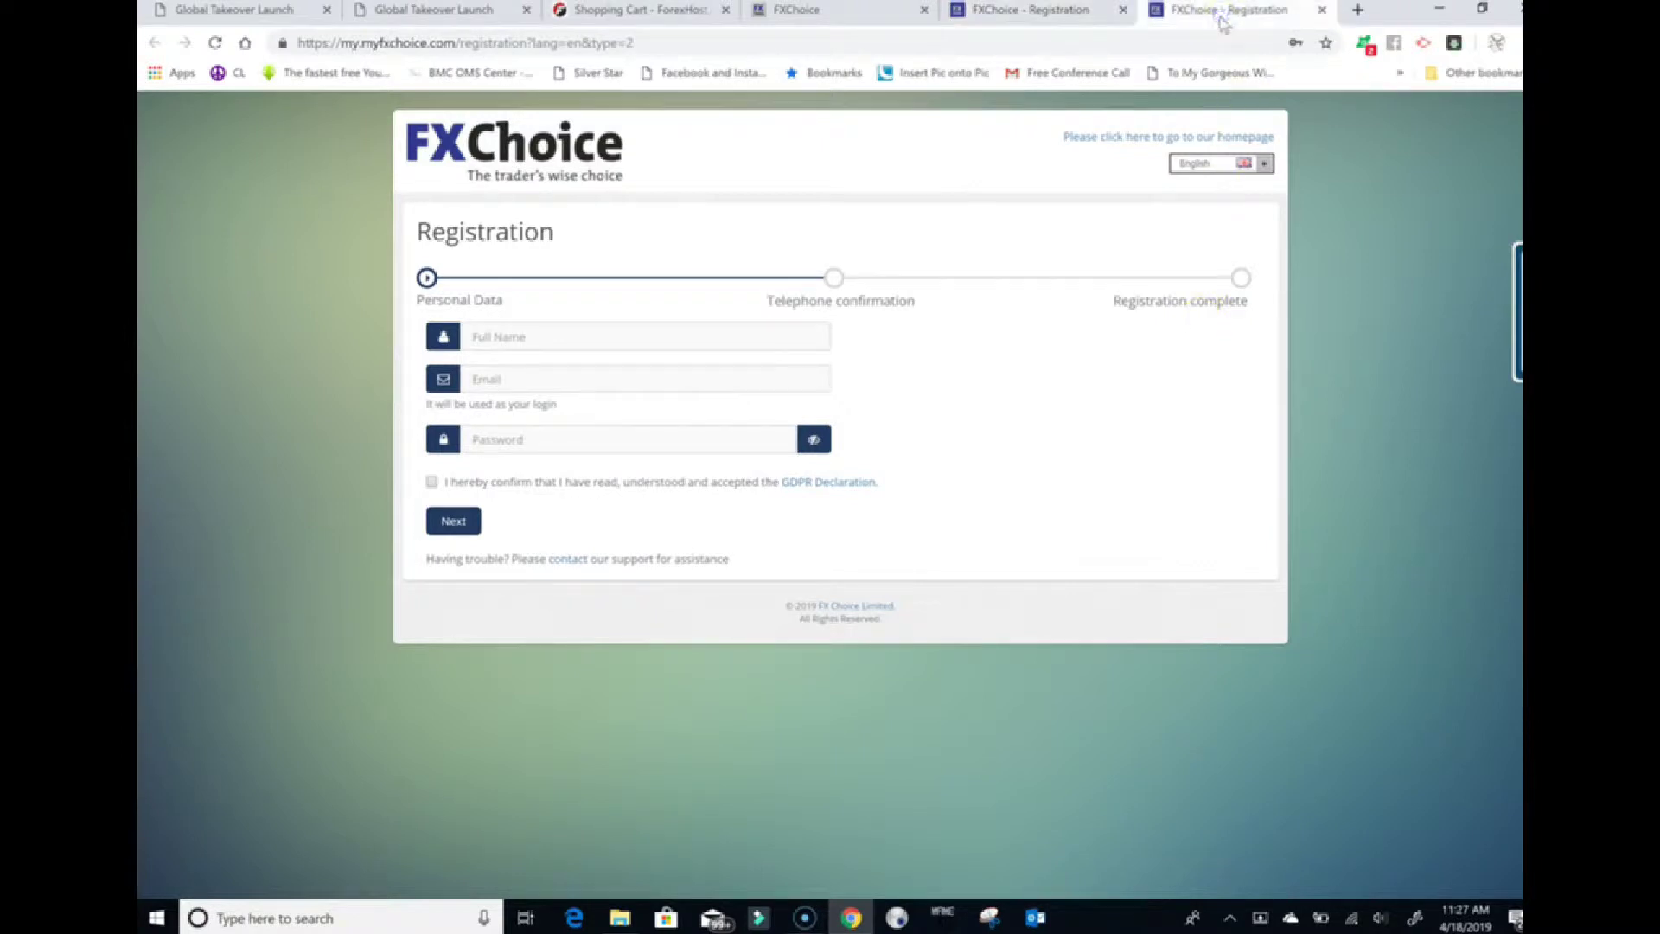
left_click(1135, 22)
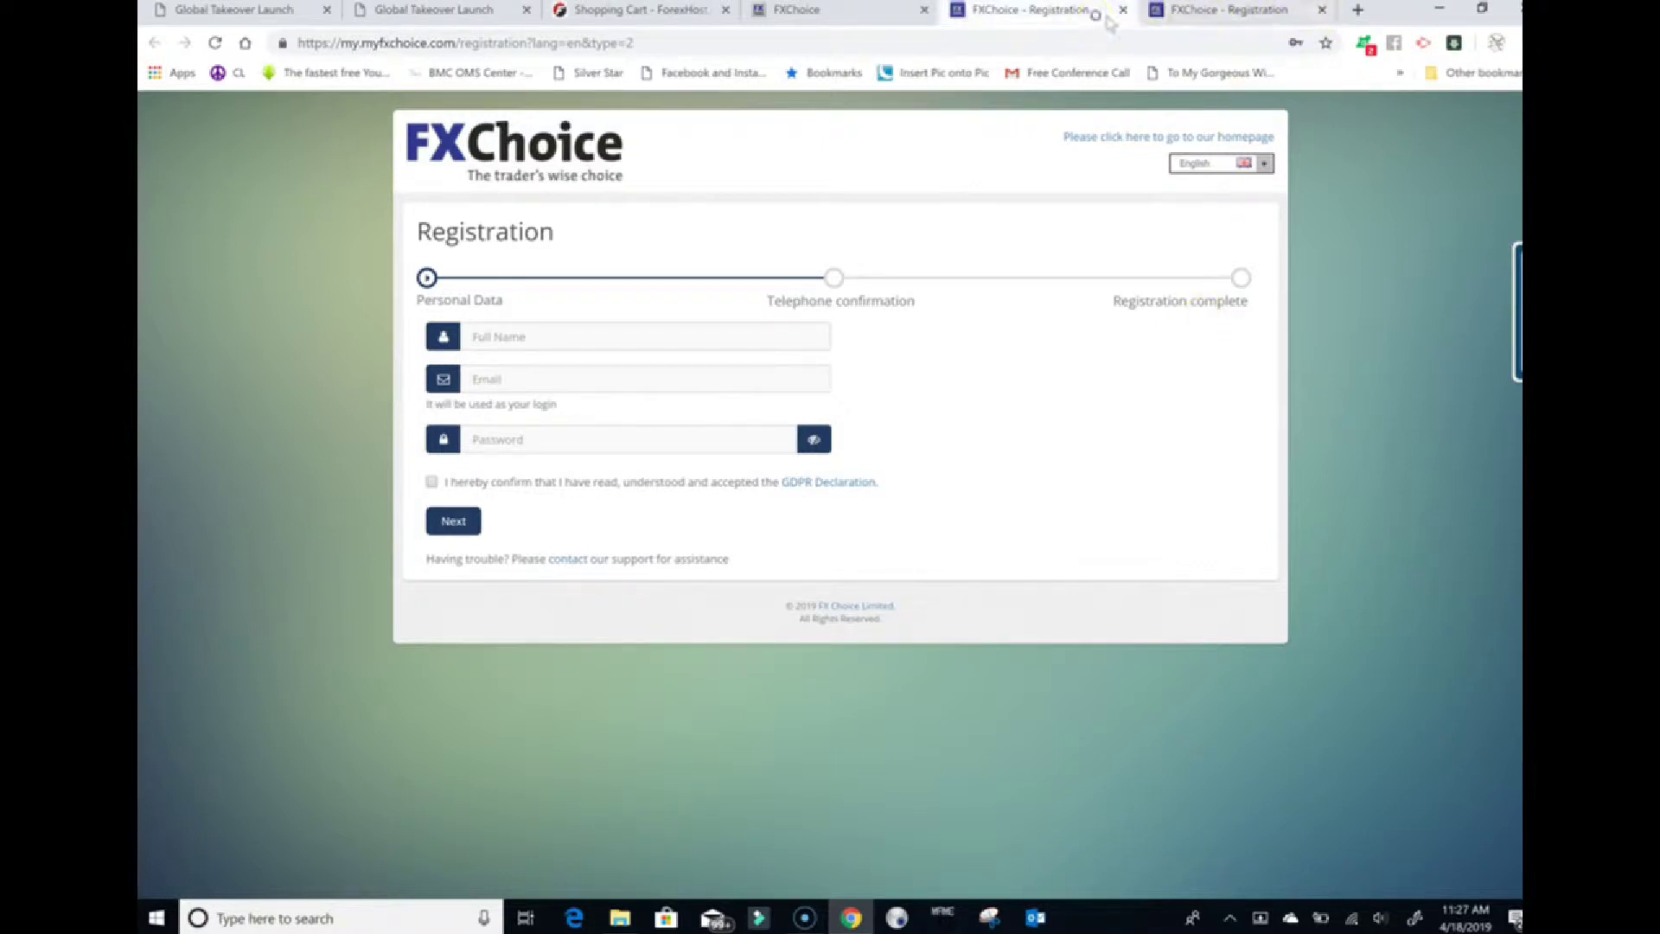
left_click(1320, 11)
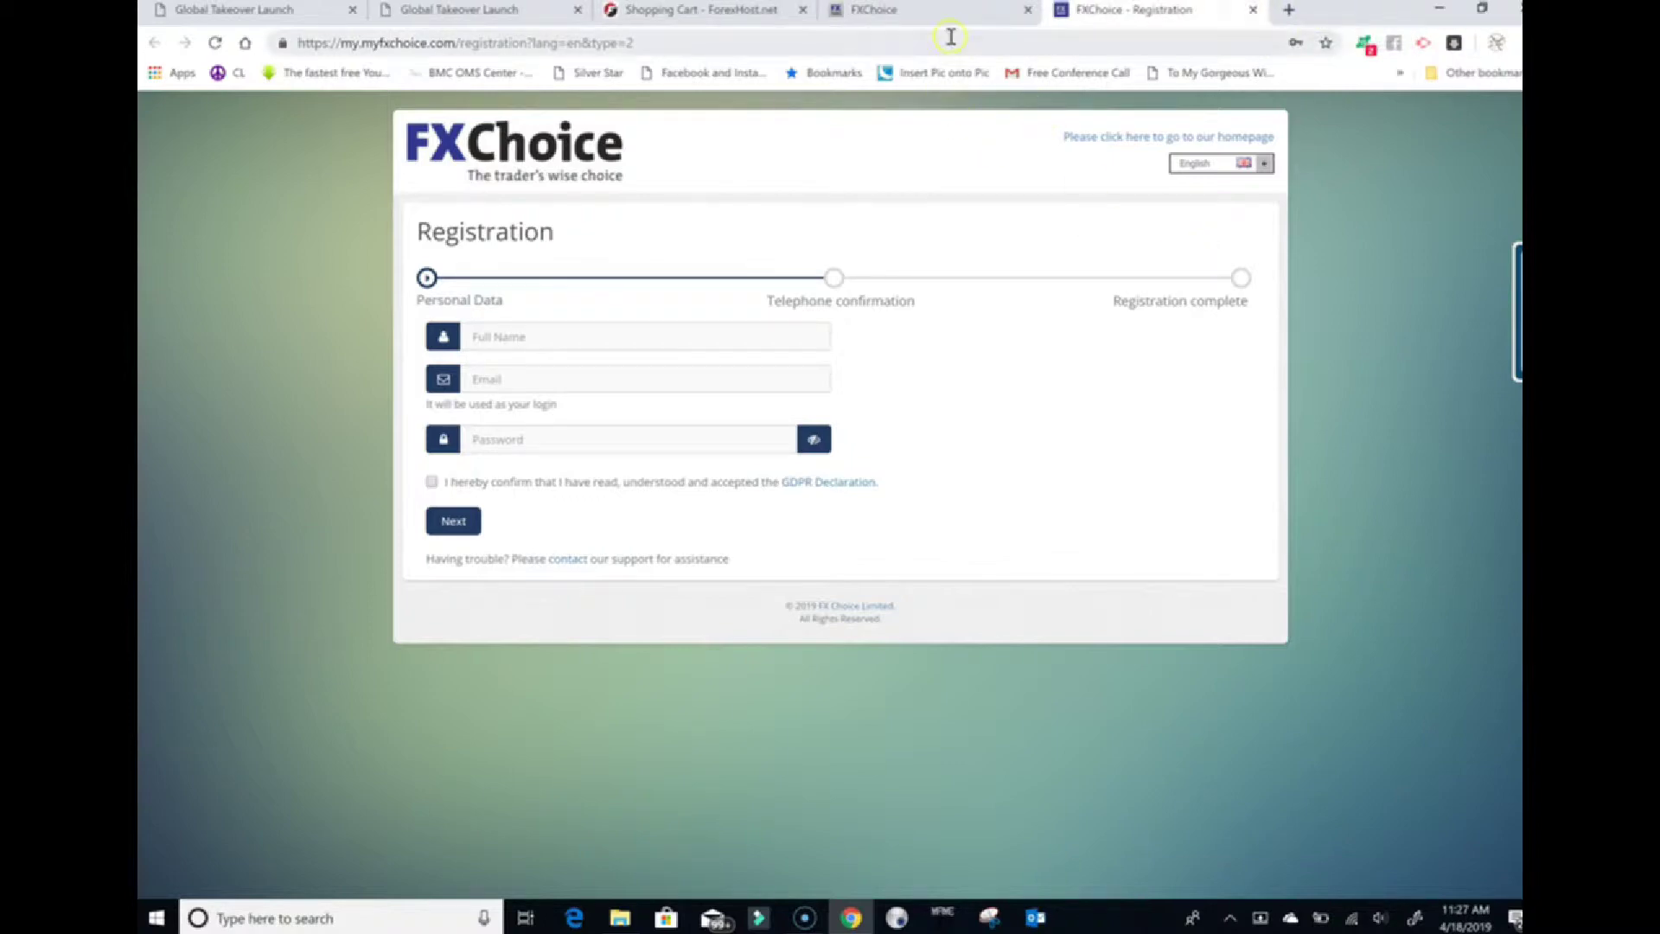
Open the trial license form from Step 4 of the Getting Started guide and submit the license update with the demo account number
left_click(499, 11)
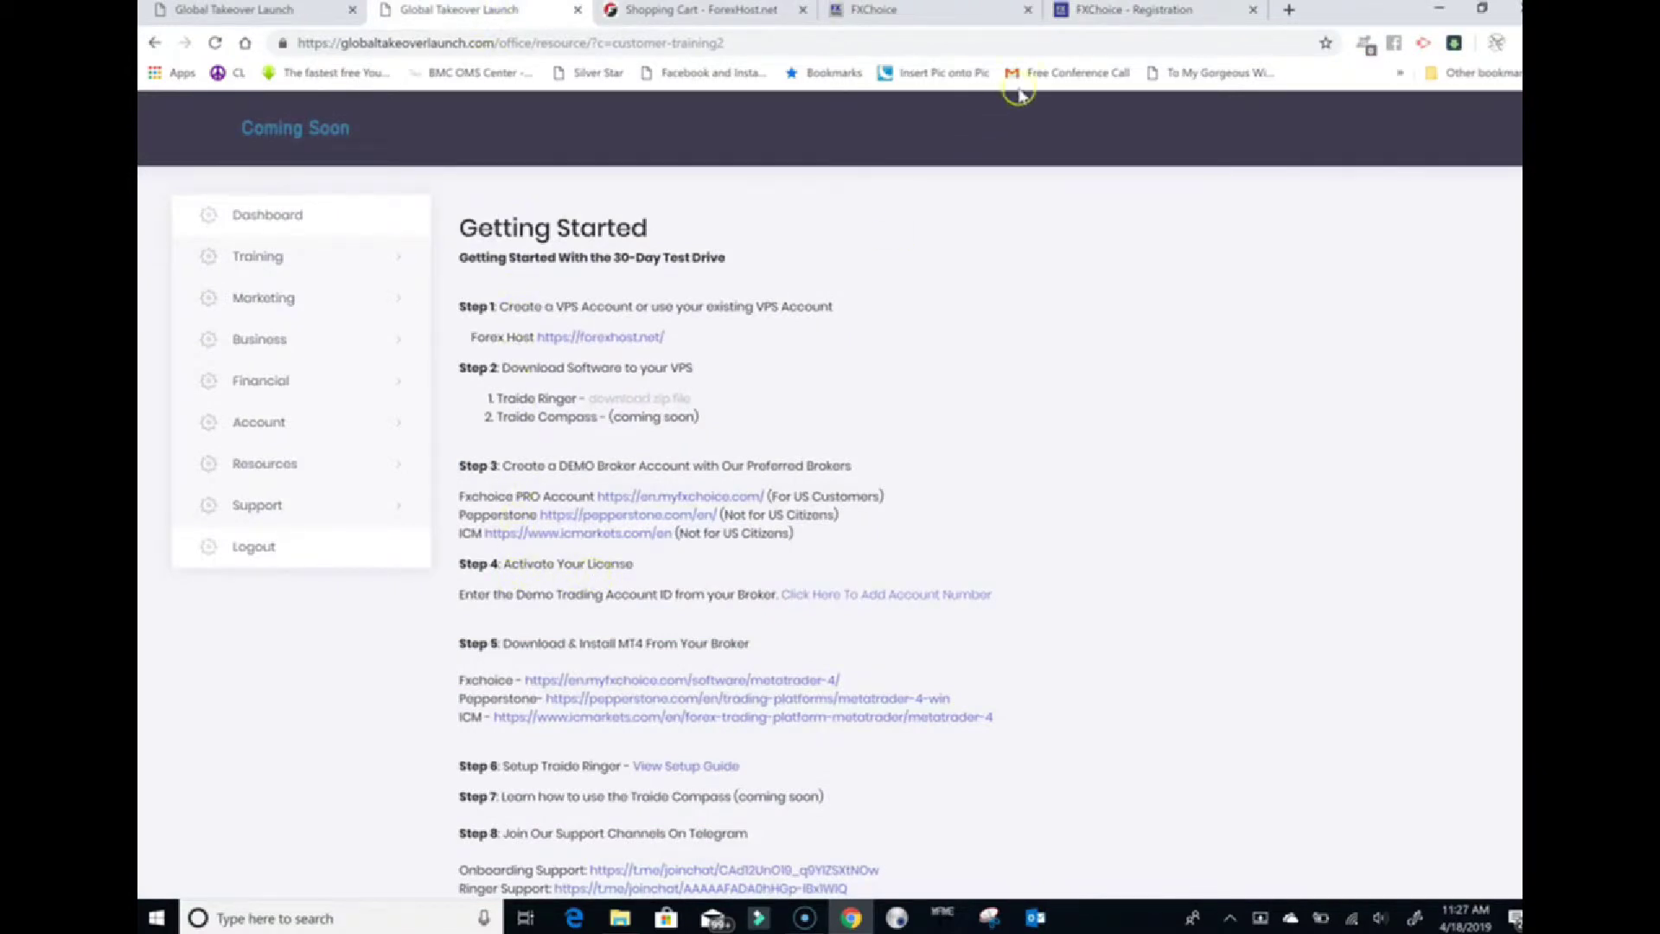
left_click(1132, 10)
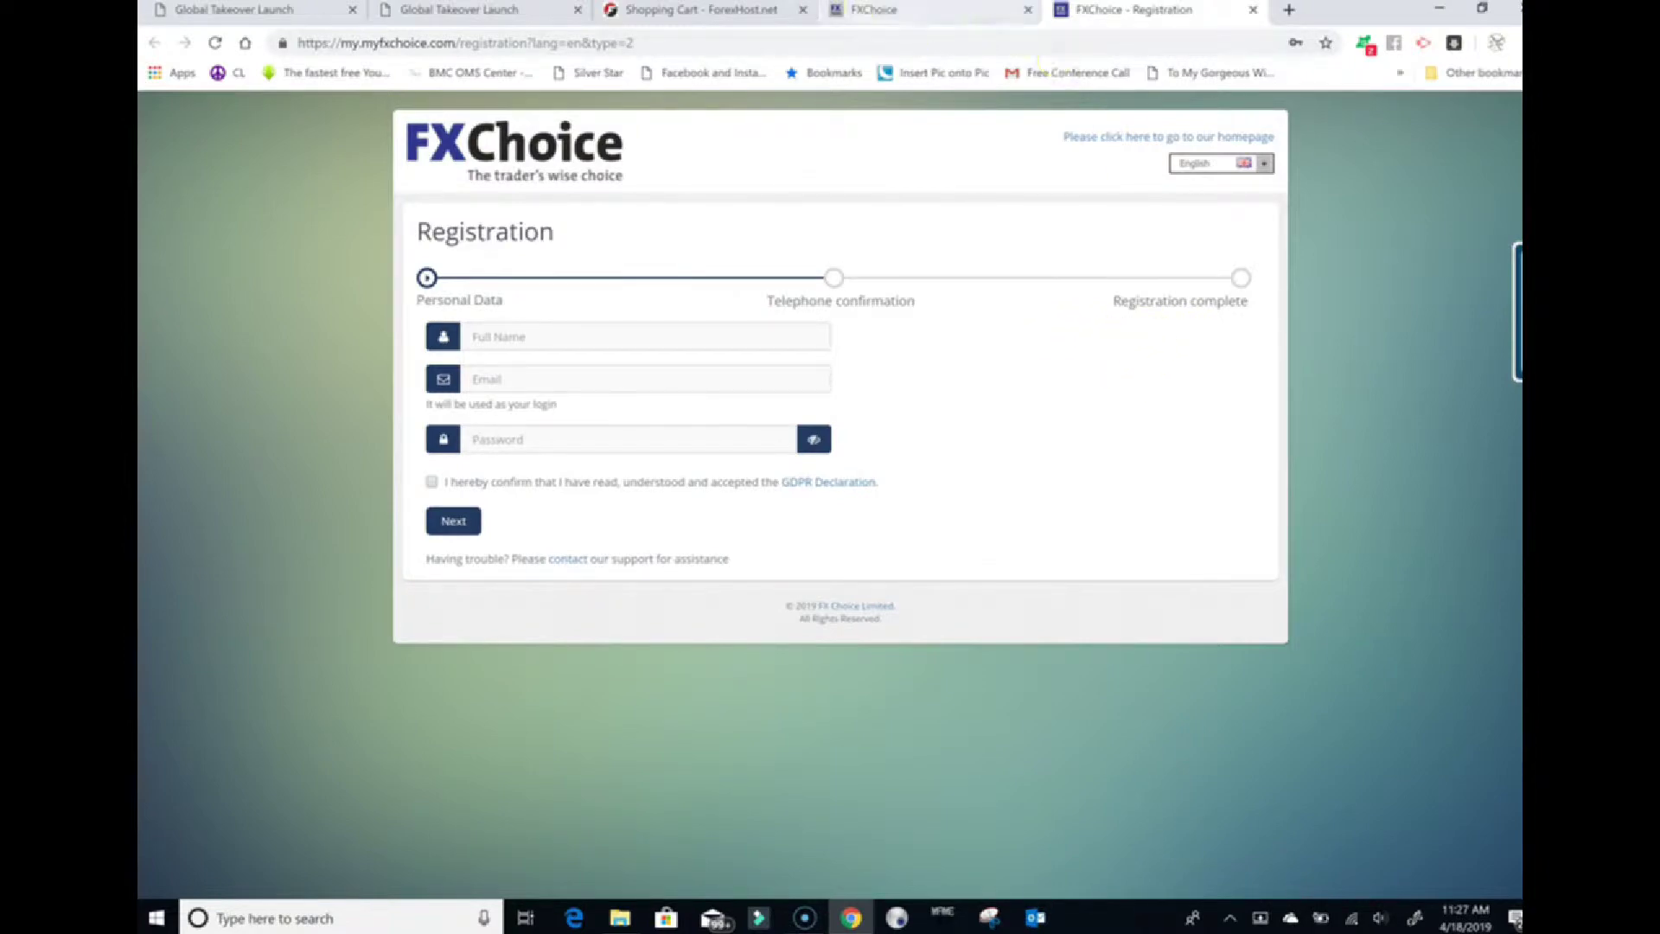
left_click(529, 12)
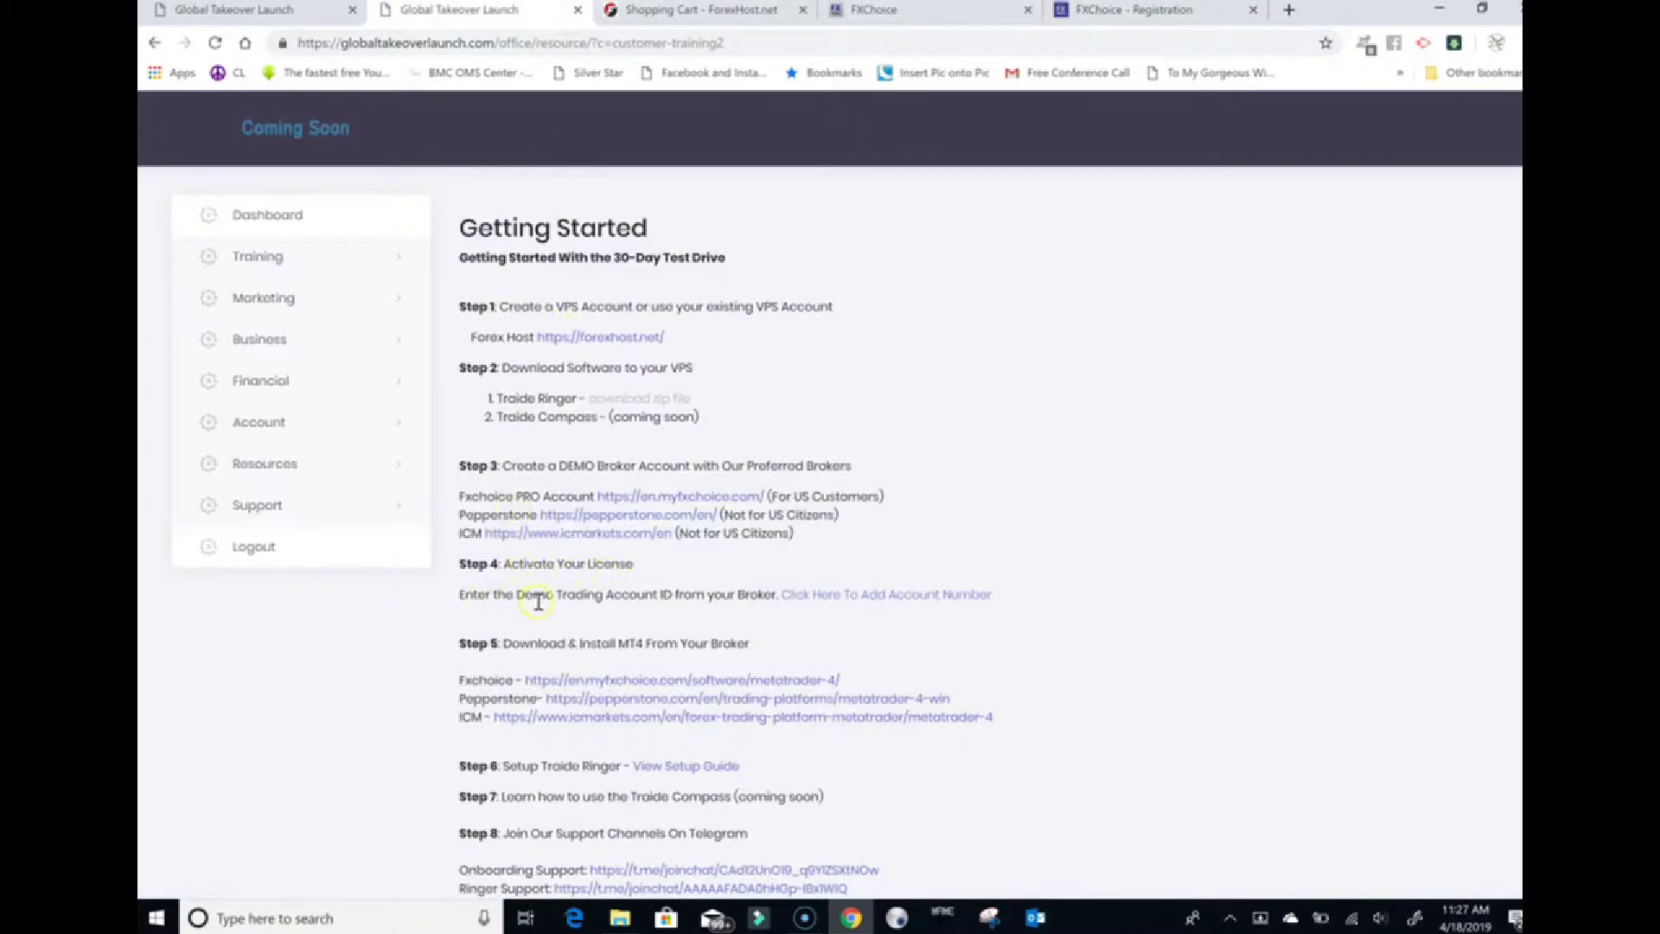
left_click(834, 597)
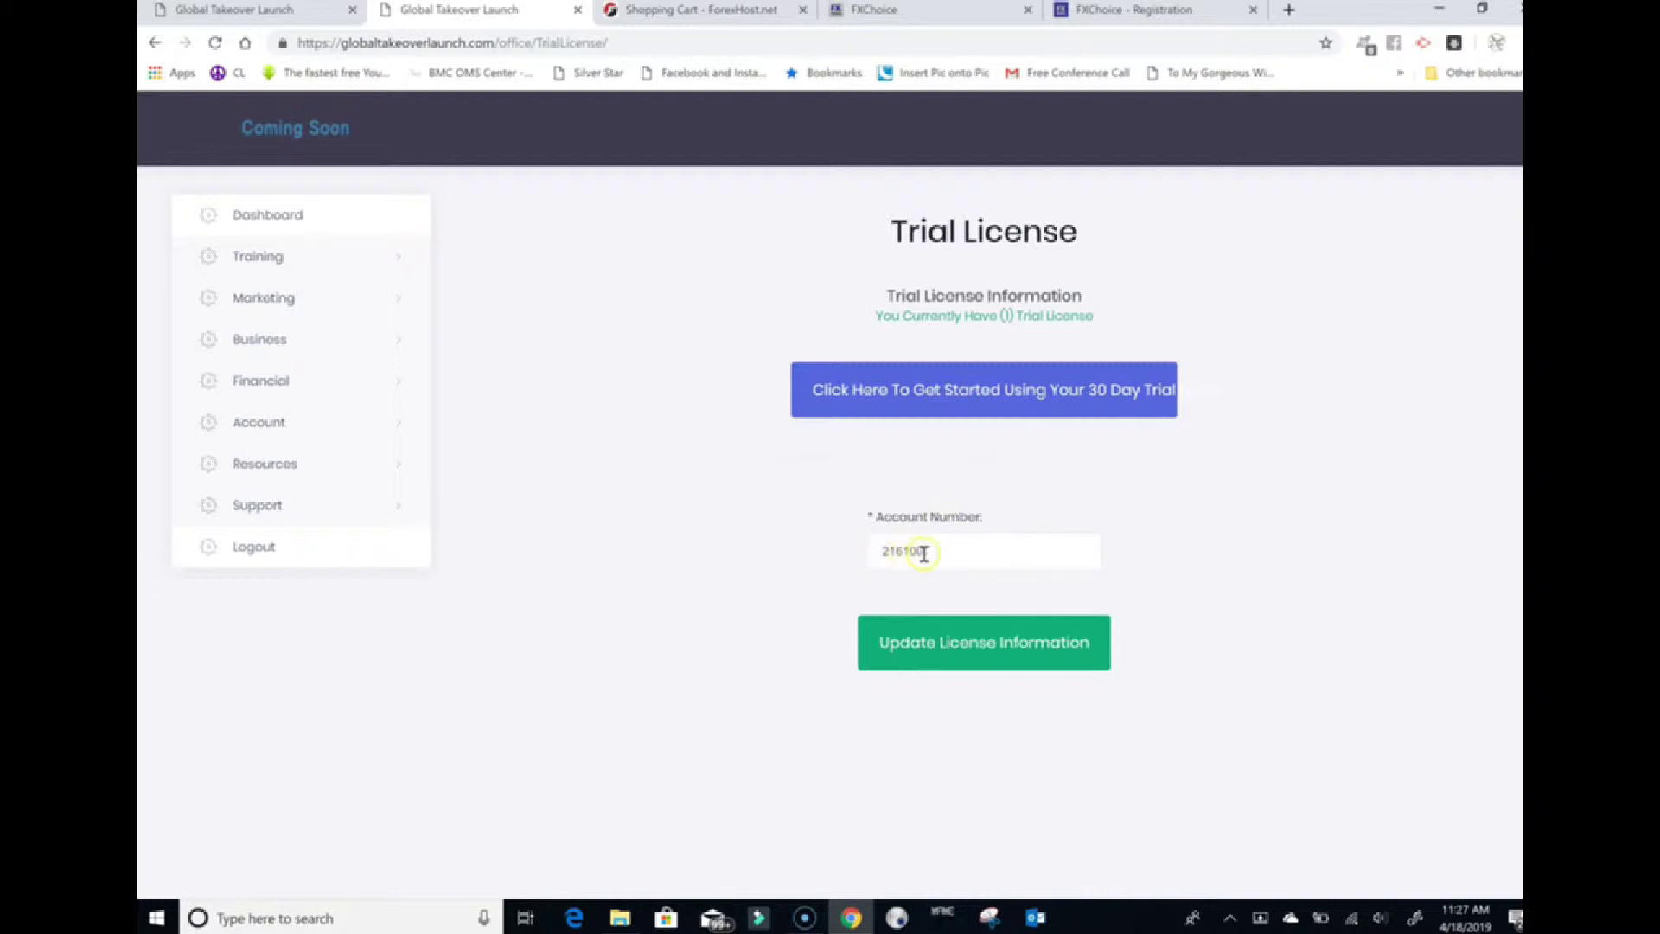
left_click(981, 650)
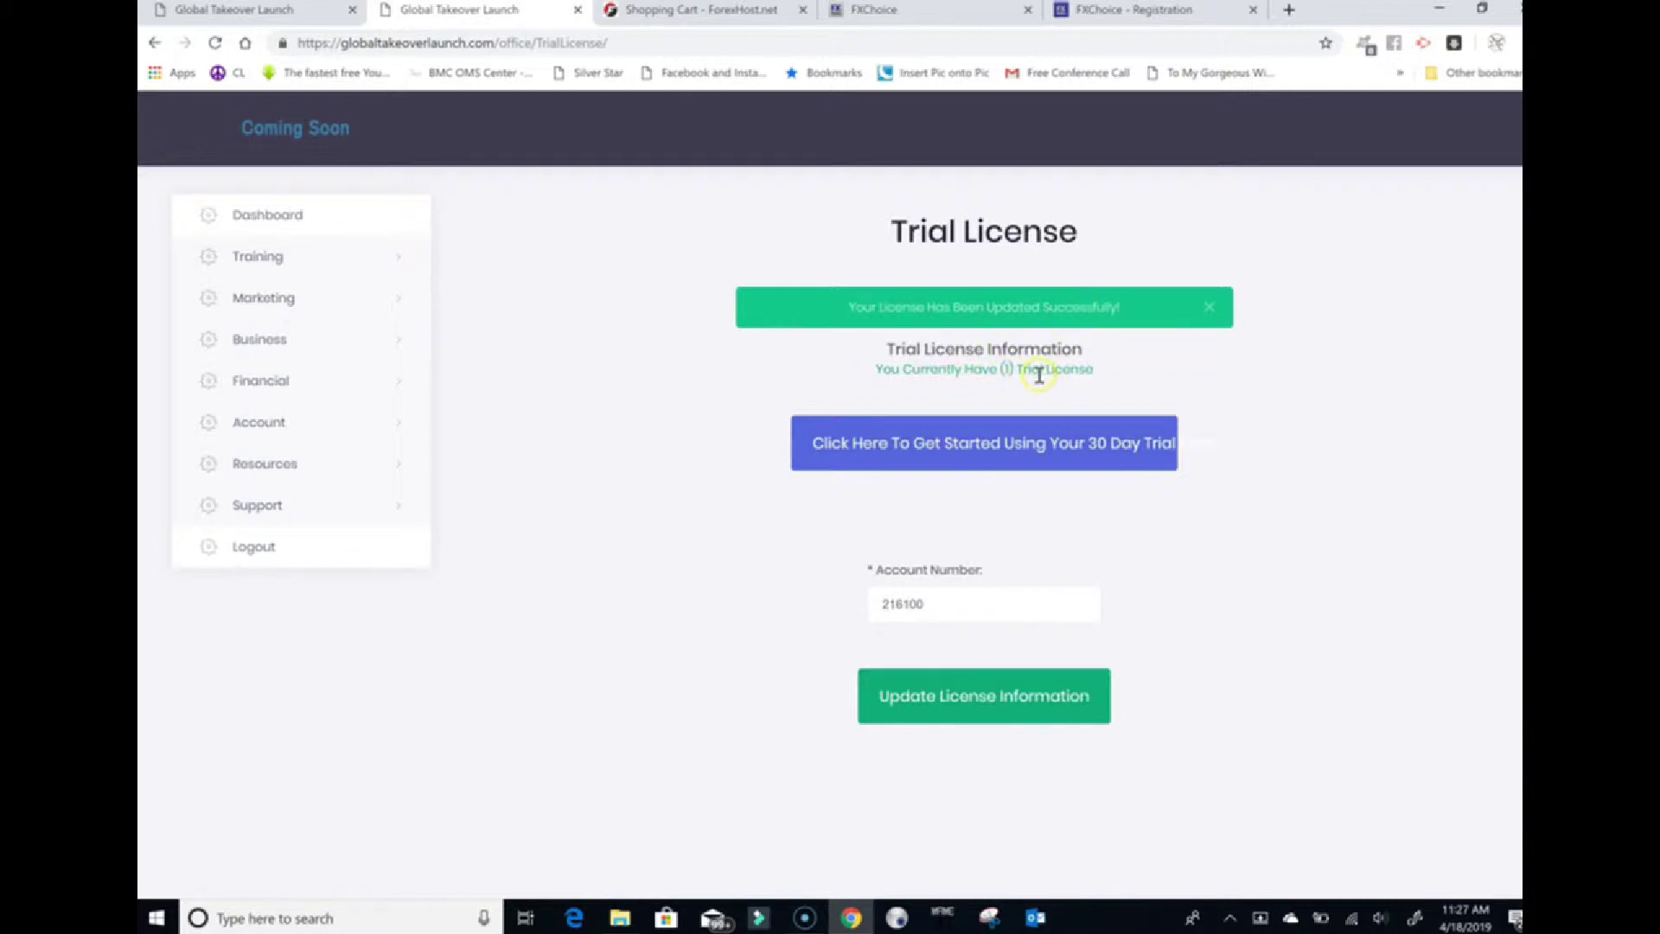
Return to the Getting Started guide and open FXChoice's MetaTrader 4 page at the Windows client terminal downloads
left_click(964, 446)
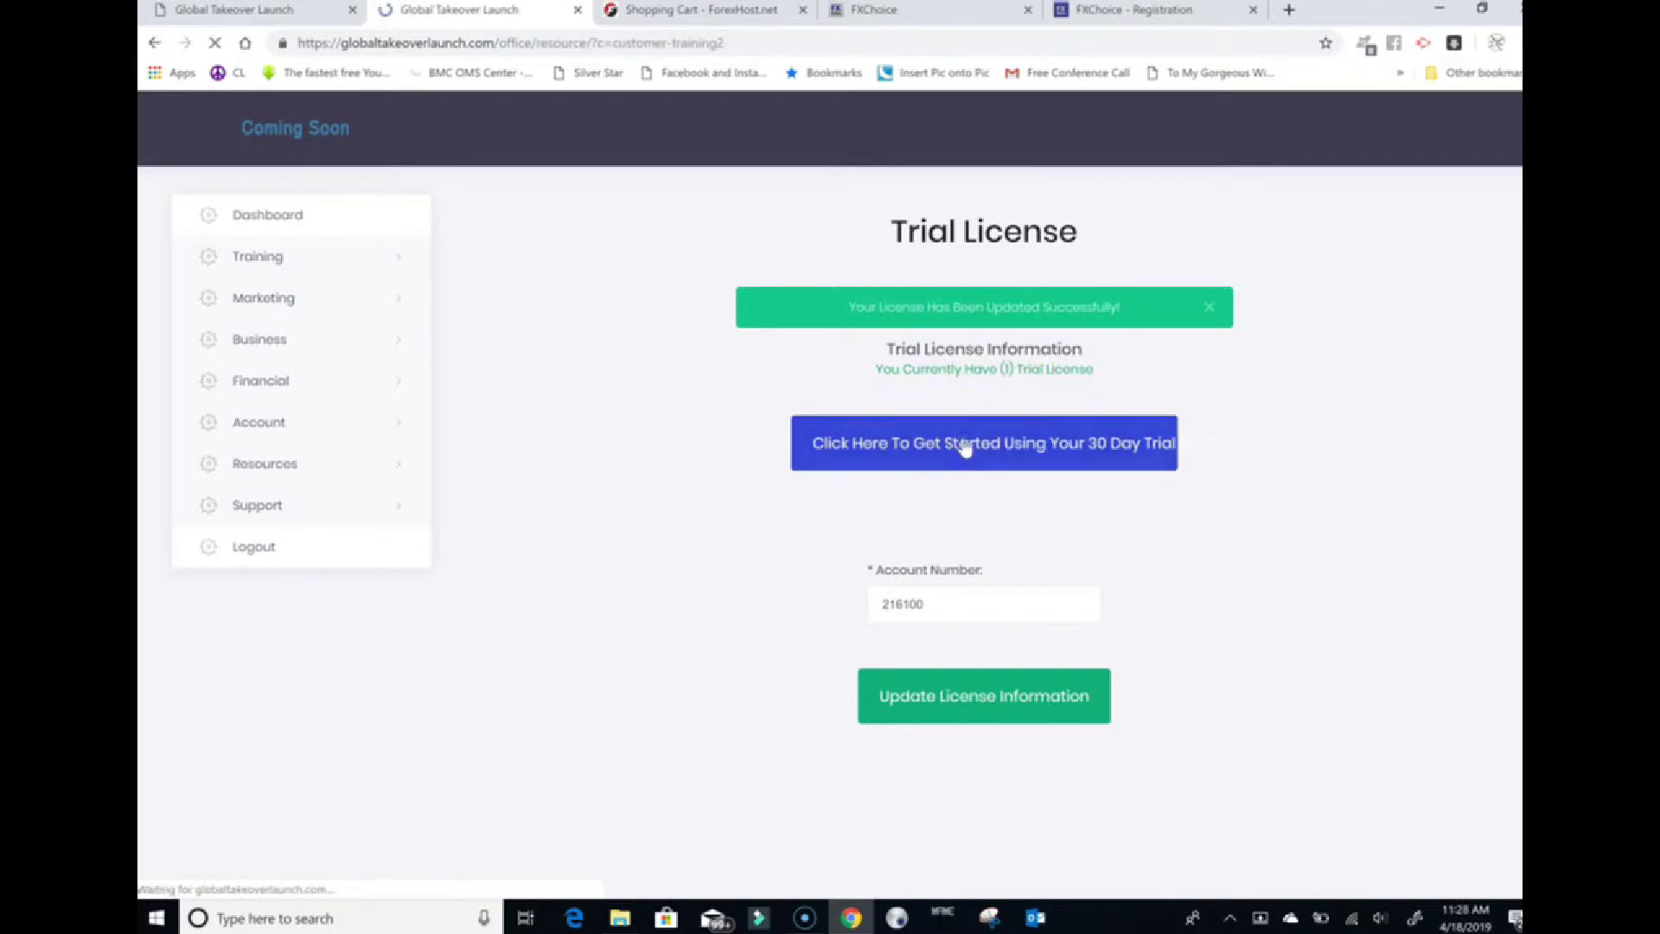
scroll(664, 456, "down", 1)
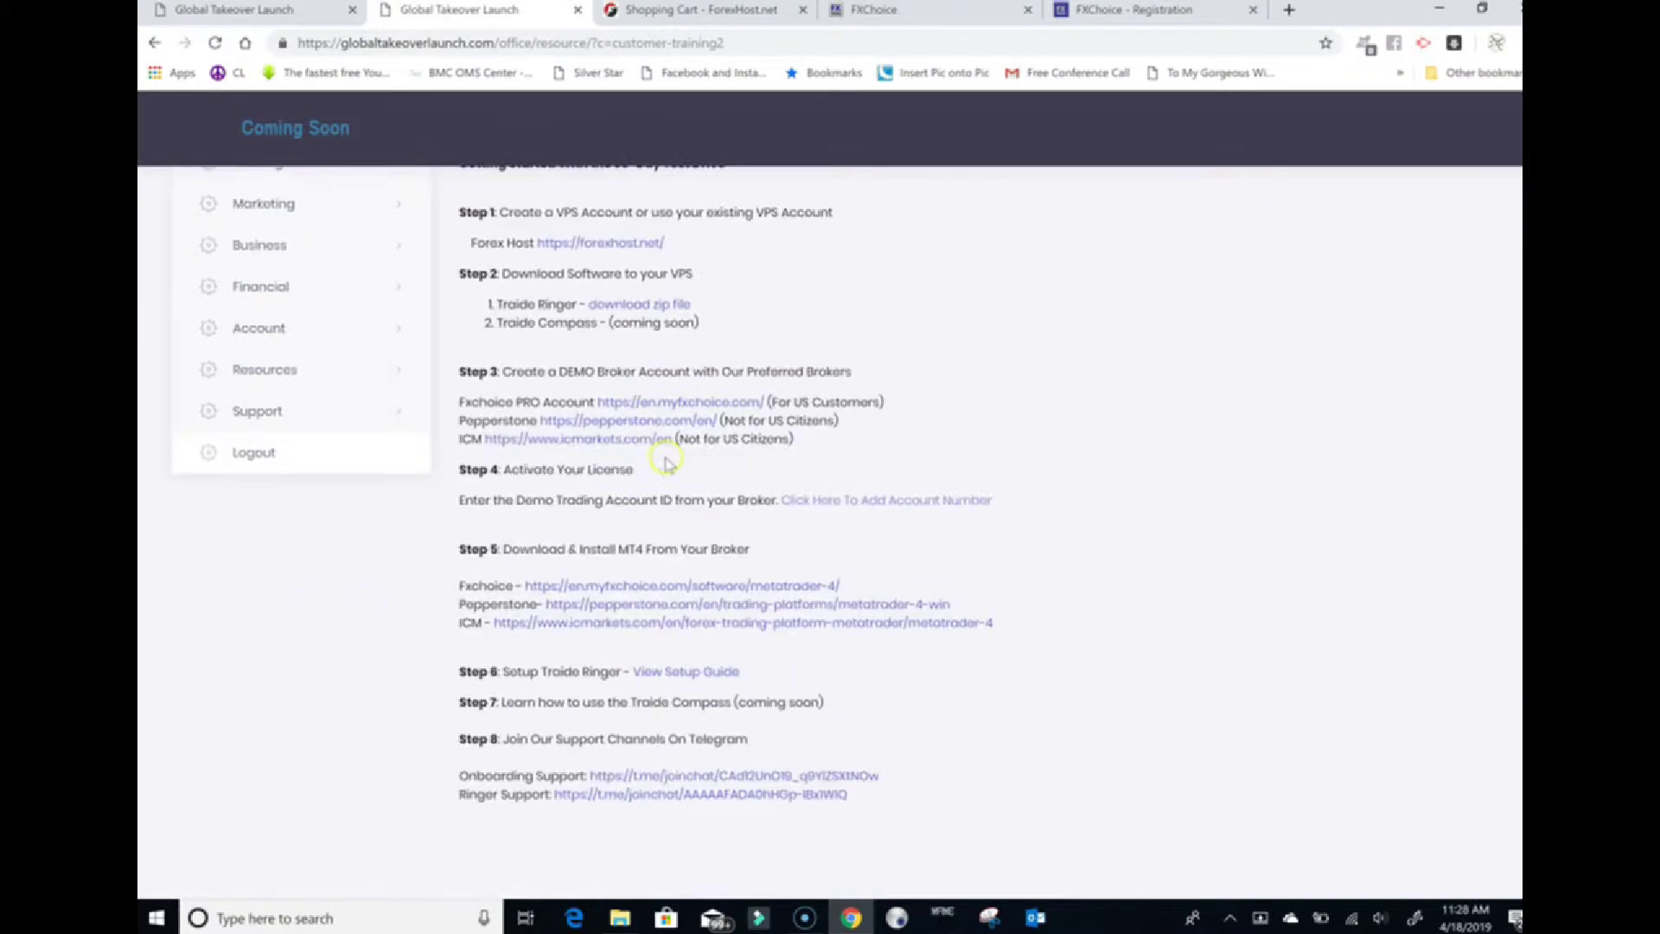
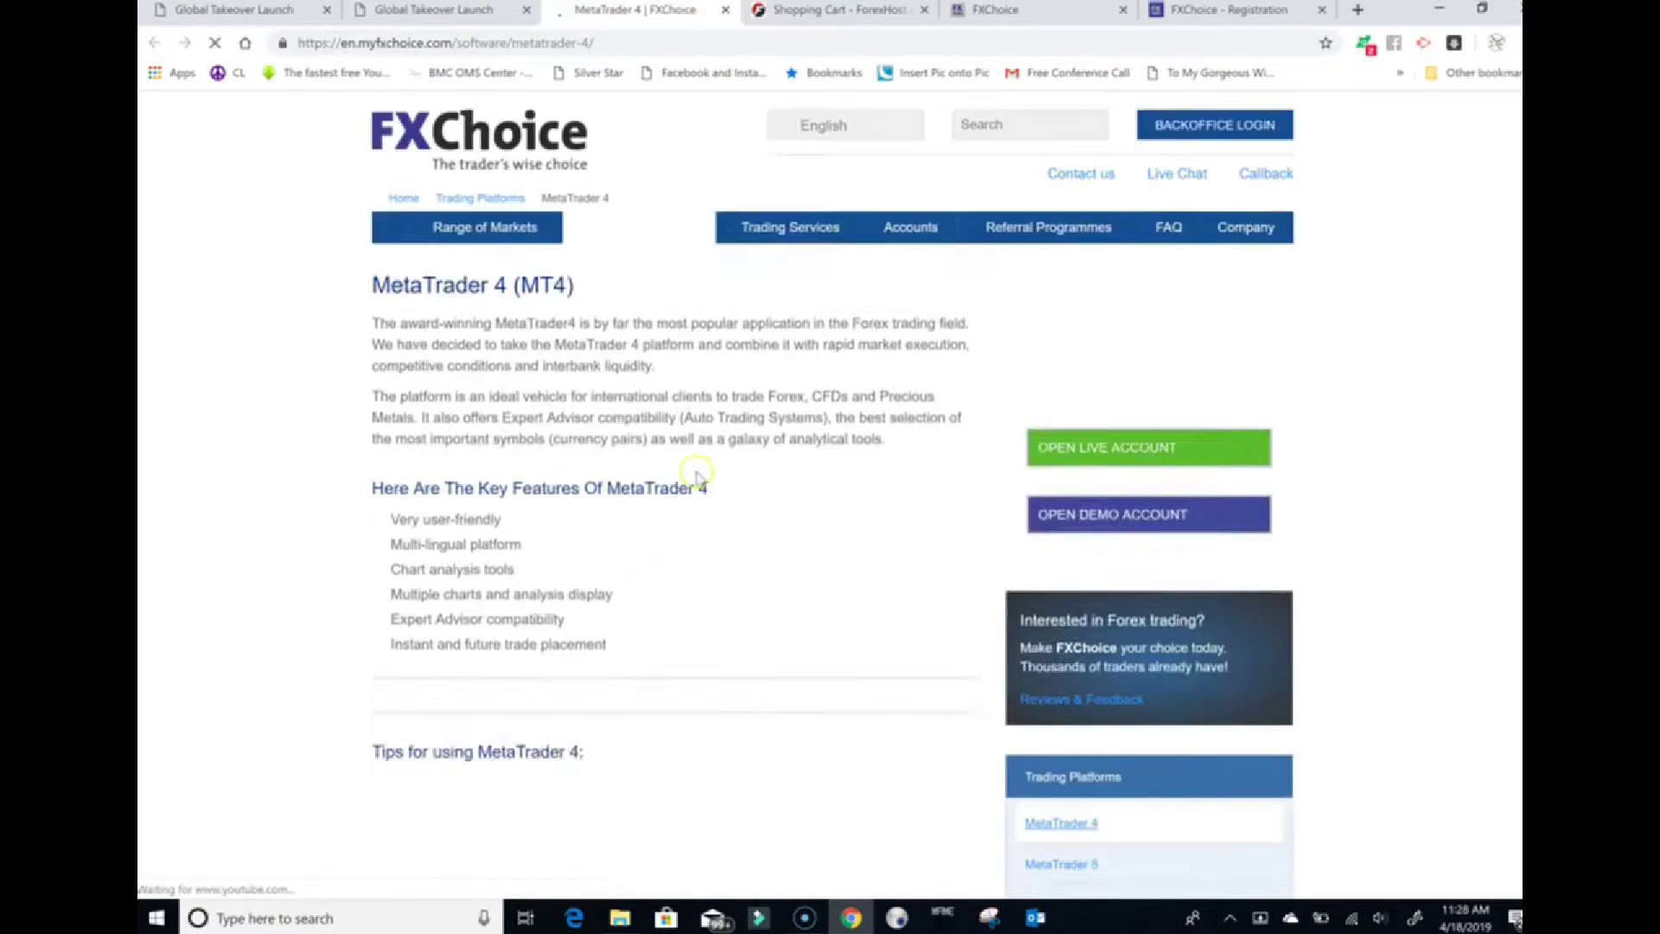
scroll(612, 564, "down", 4)
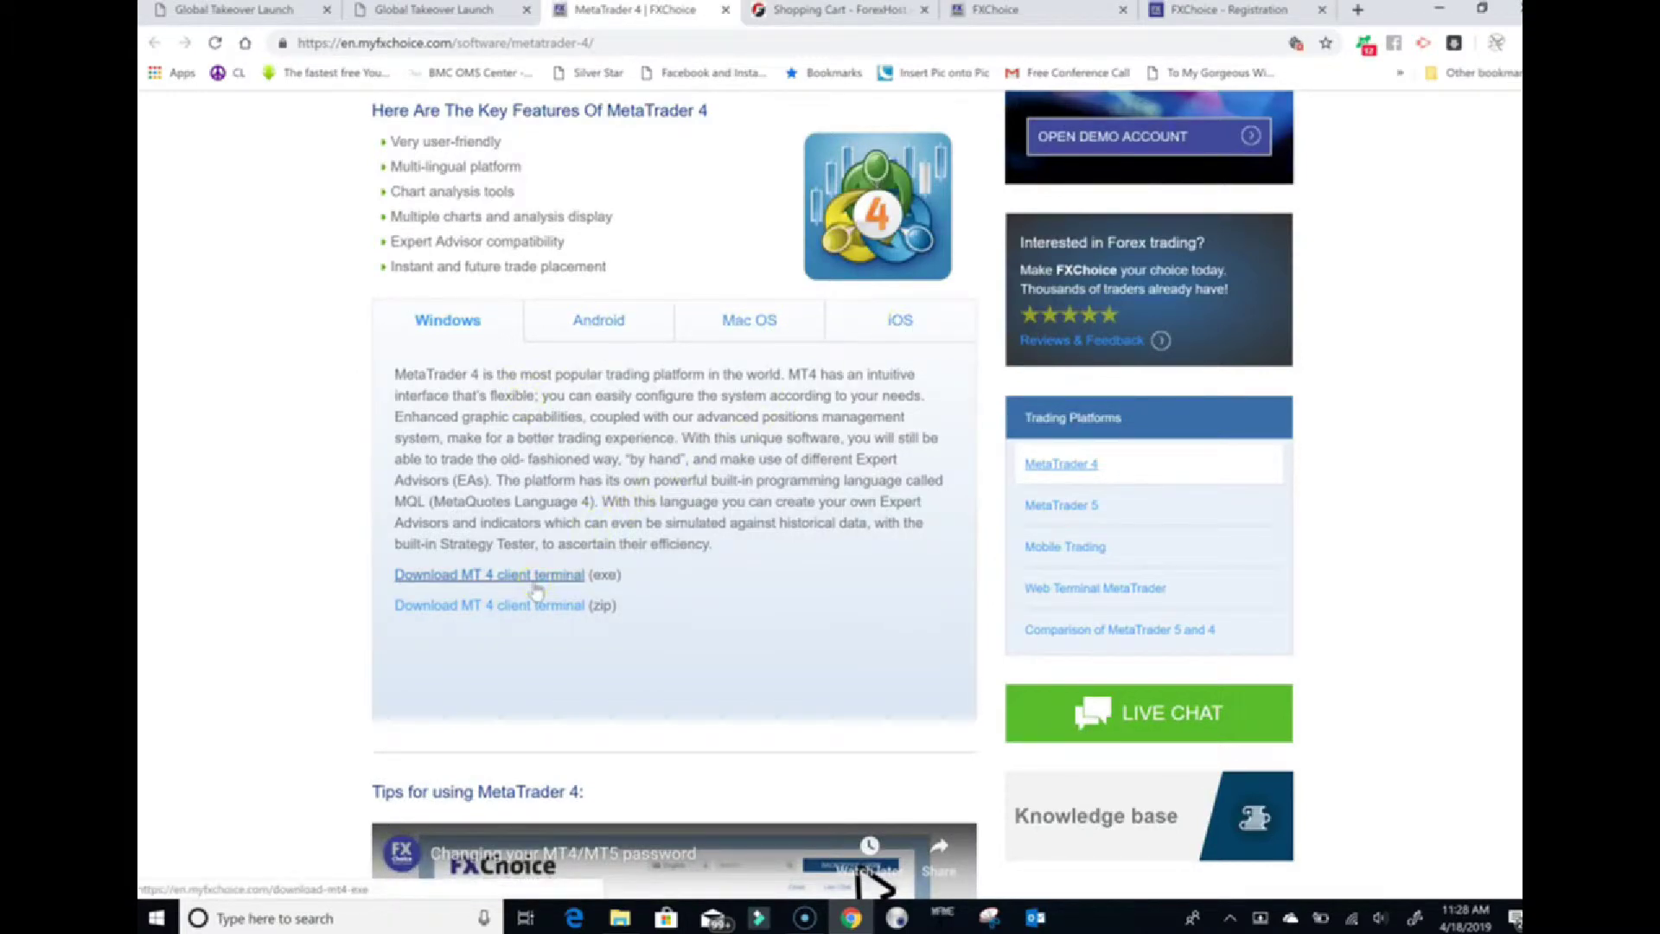
left_click(489, 579)
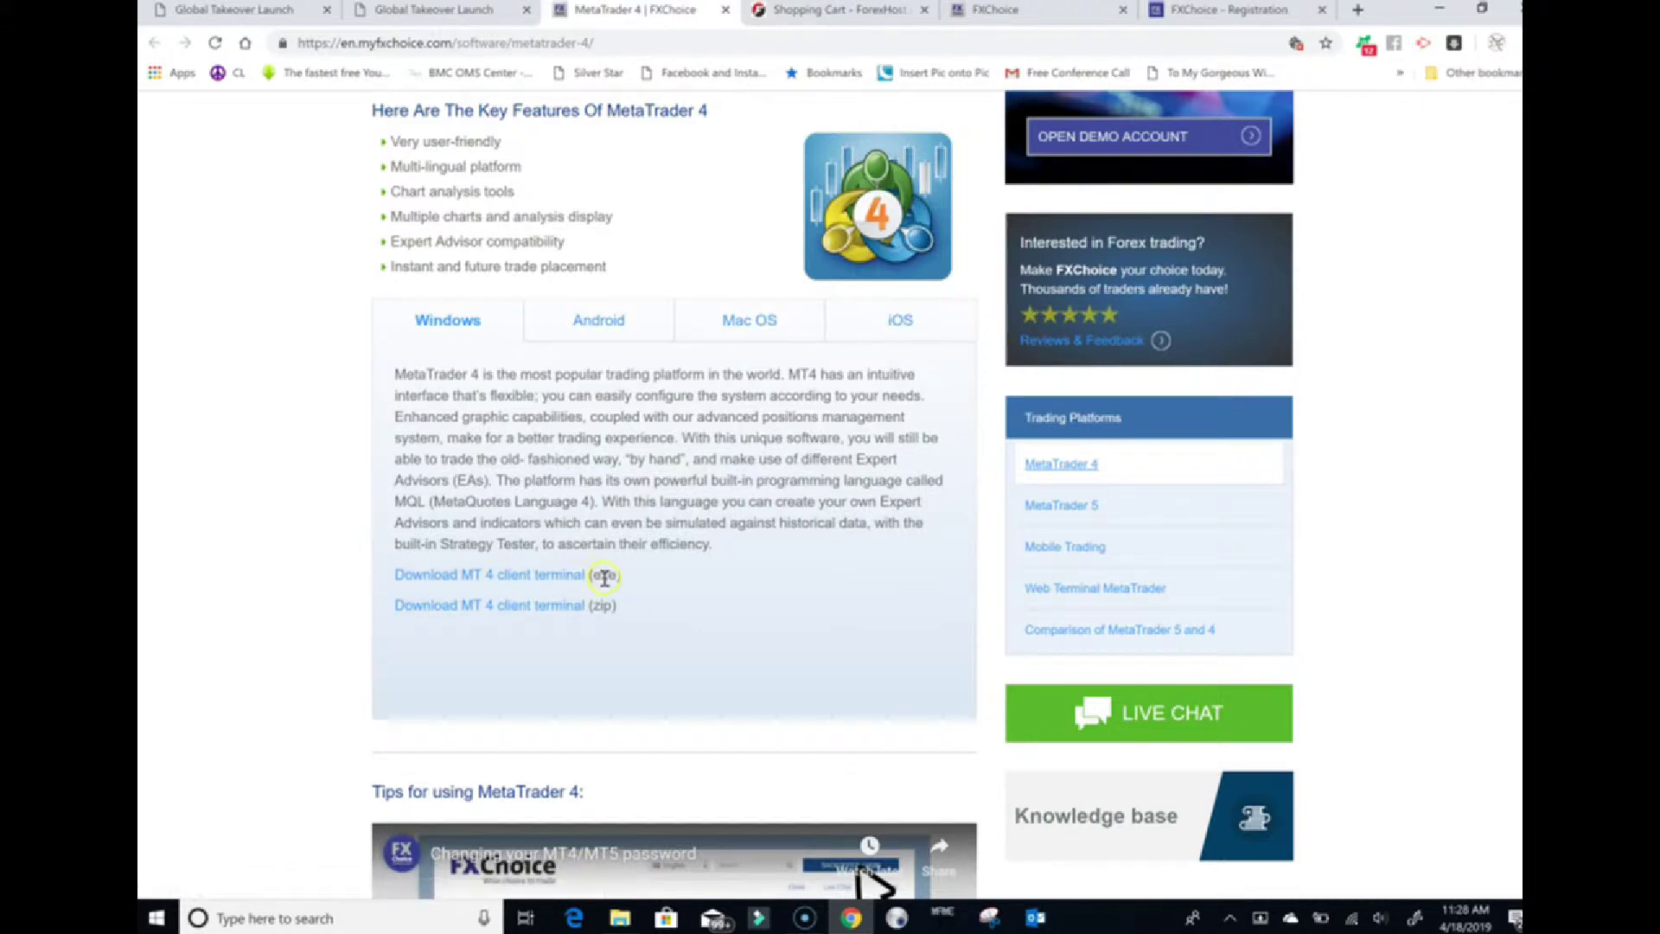
left_click(550, 577)
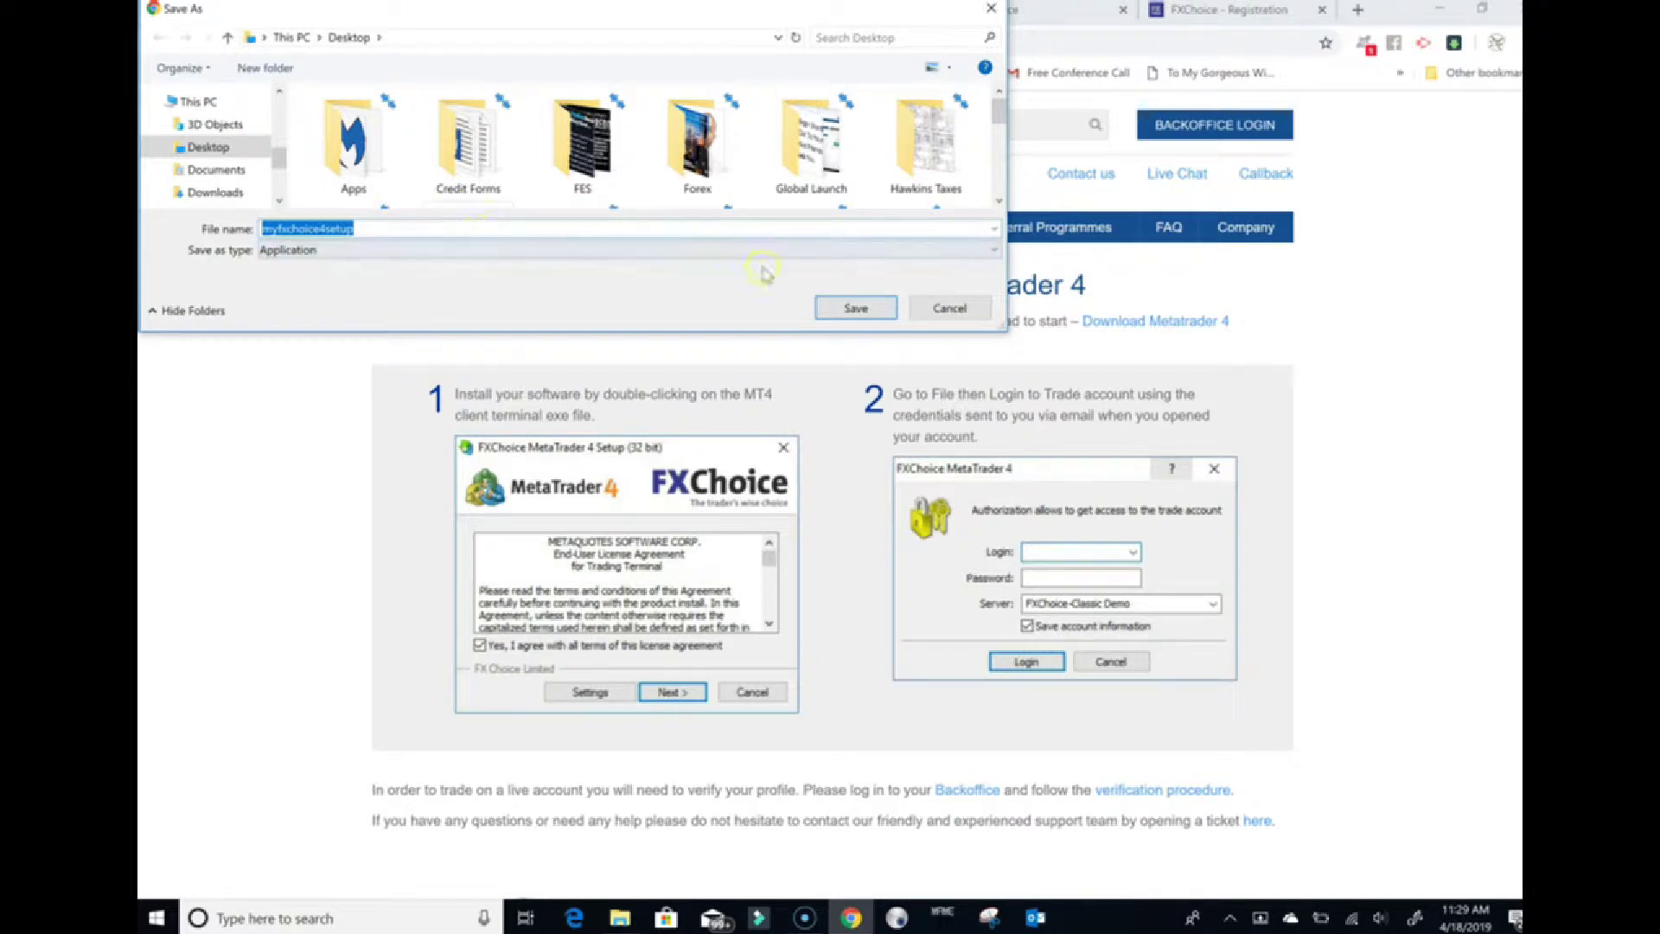
left_click(951, 309)
Search Windows for "remote", connect to the VPS through the recent Remote Desktop connection, and show the VPS desktop
left_click(1437, 9)
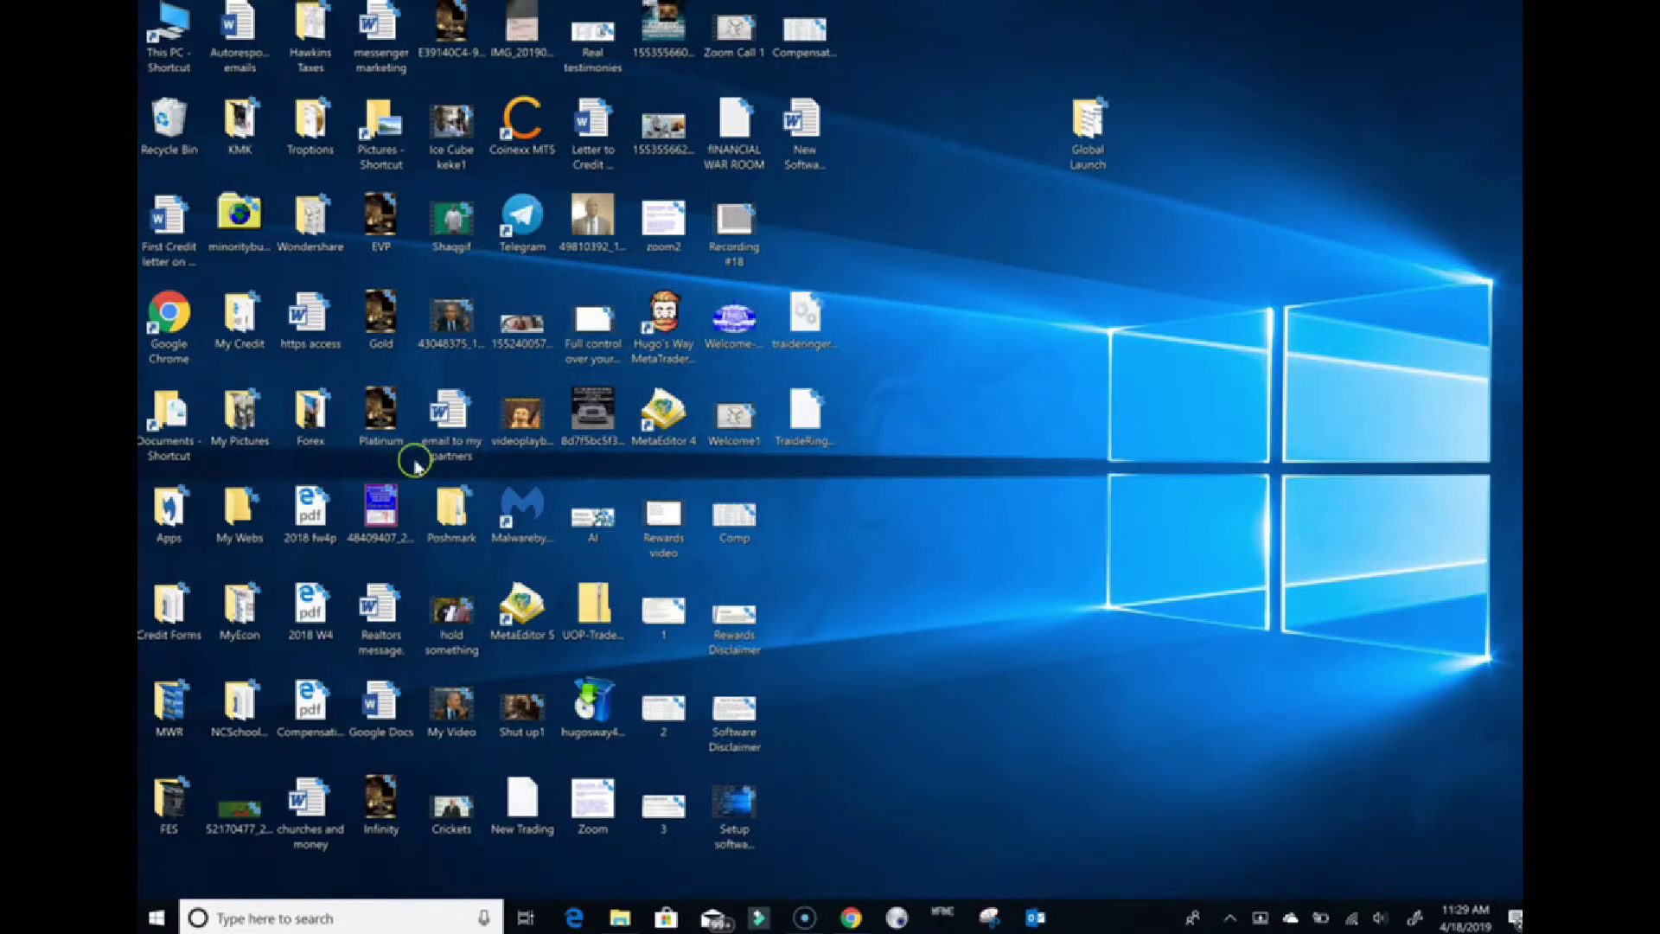
left_click(276, 918)
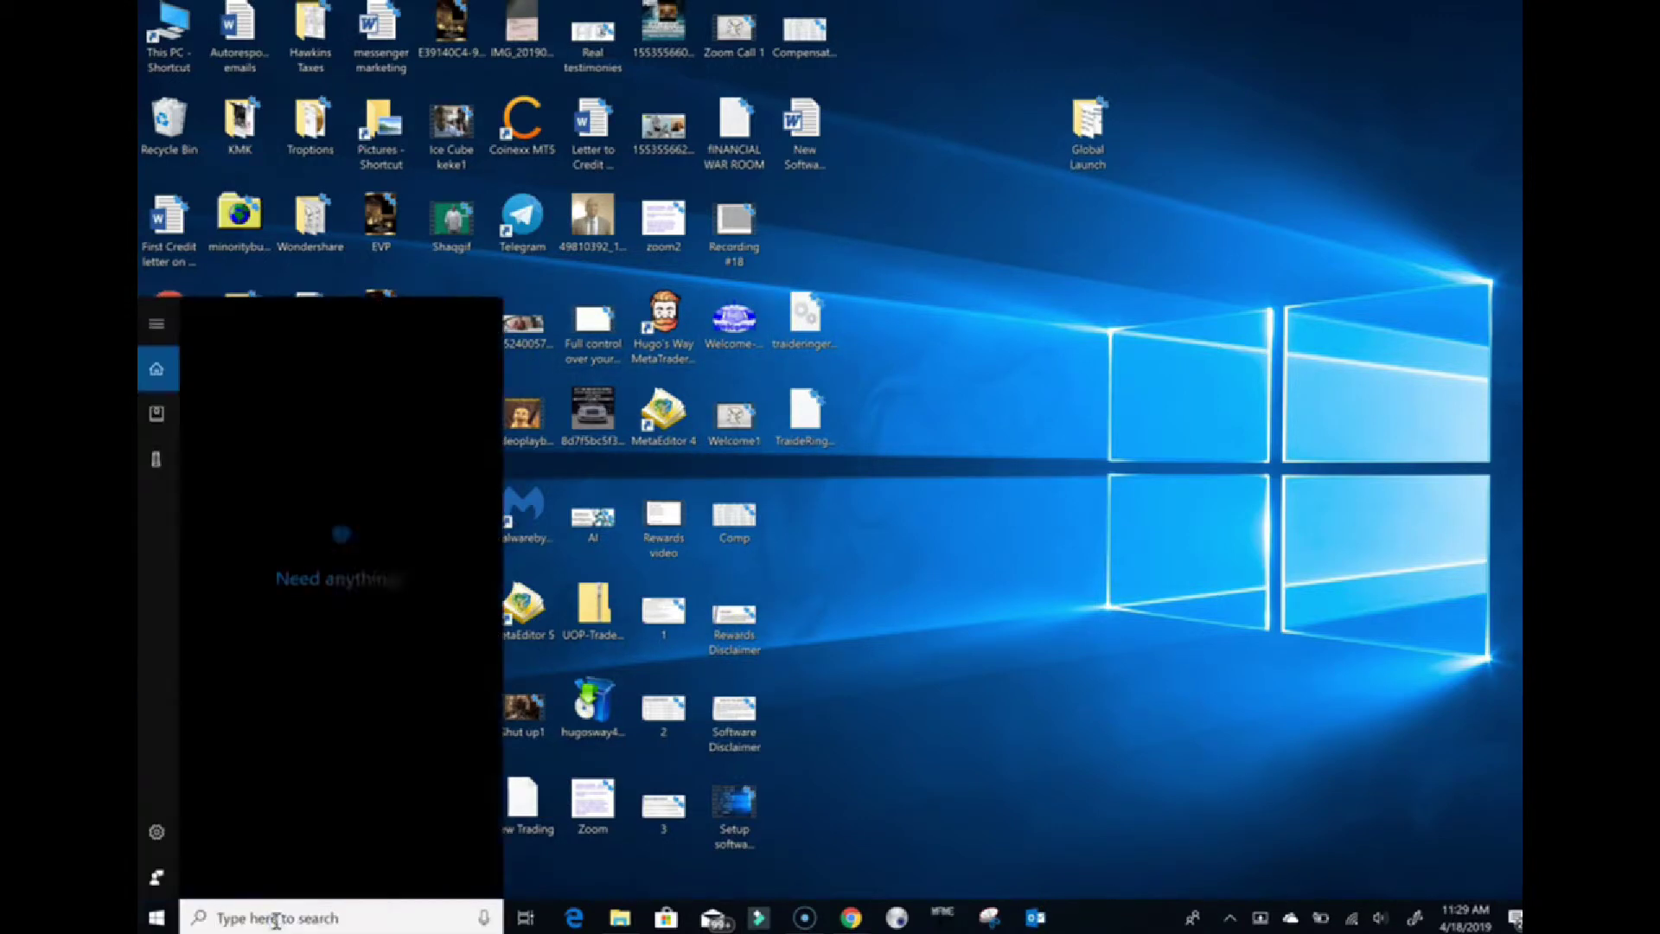
type("remote")
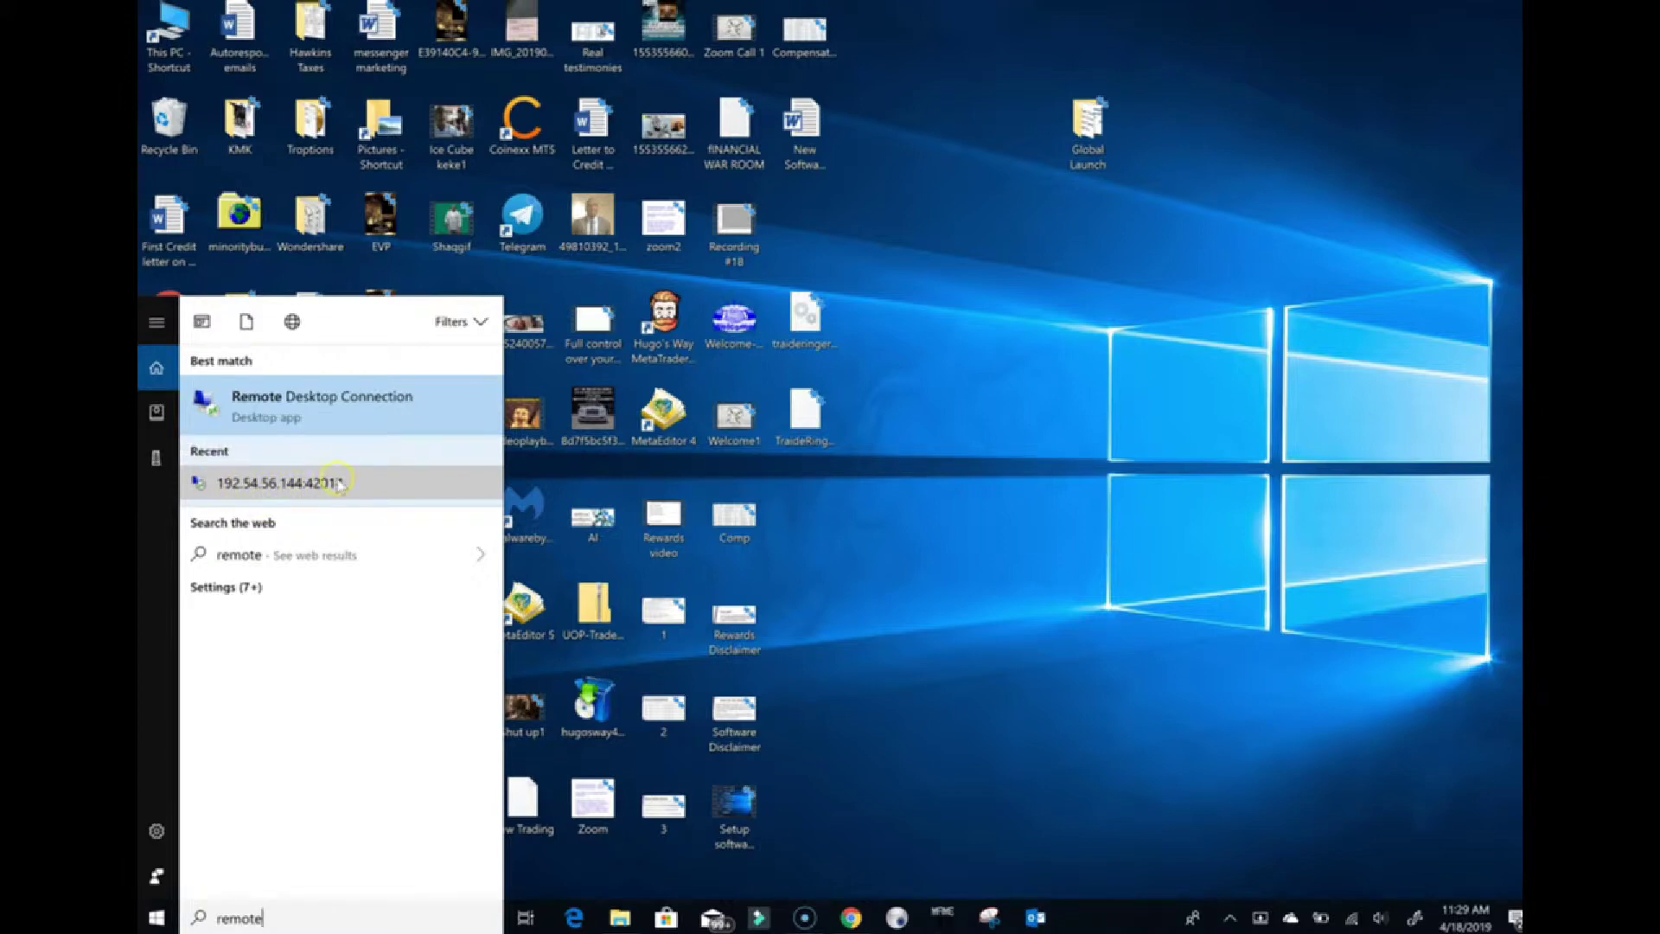
left_click(306, 484)
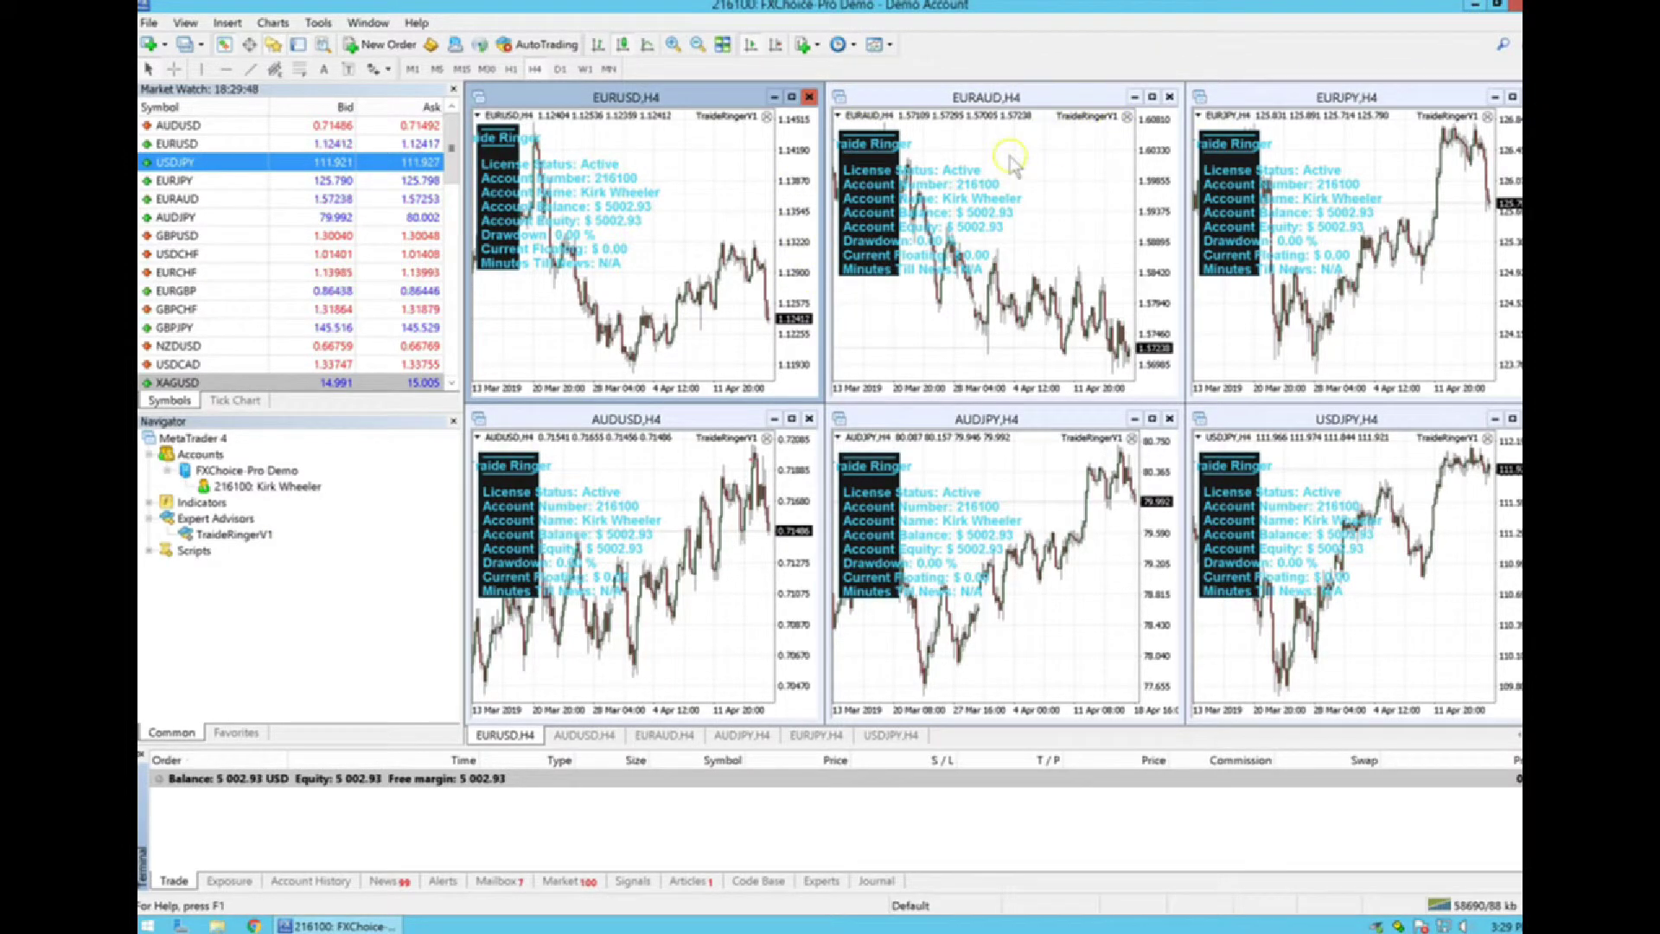
left_click(1474, 5)
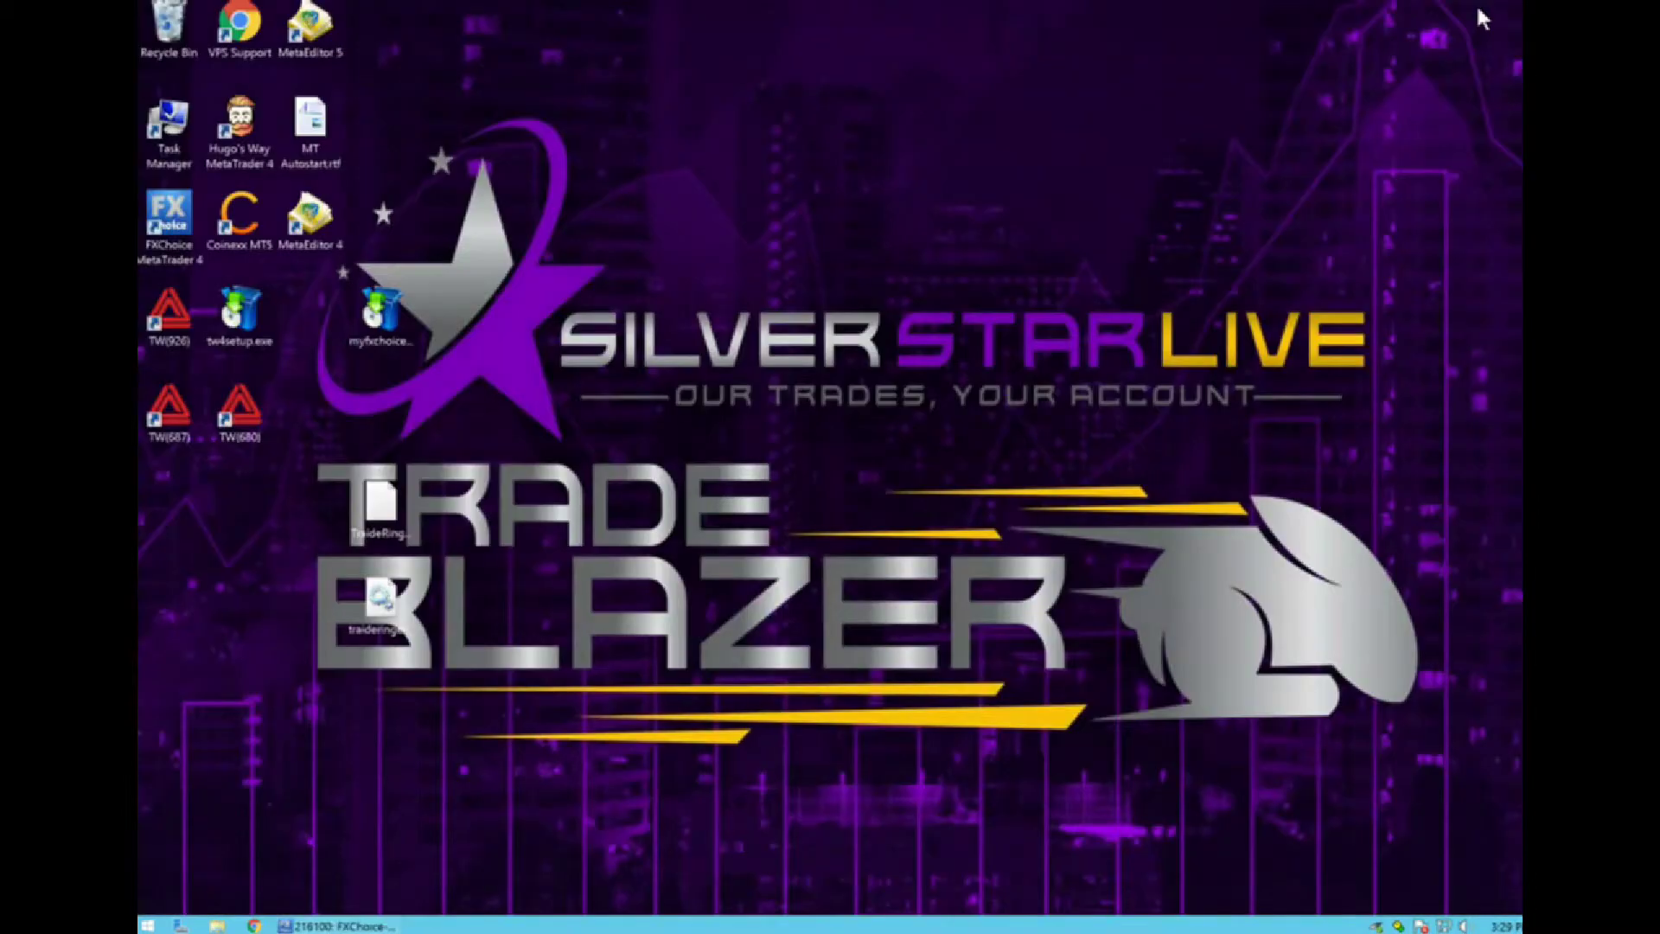
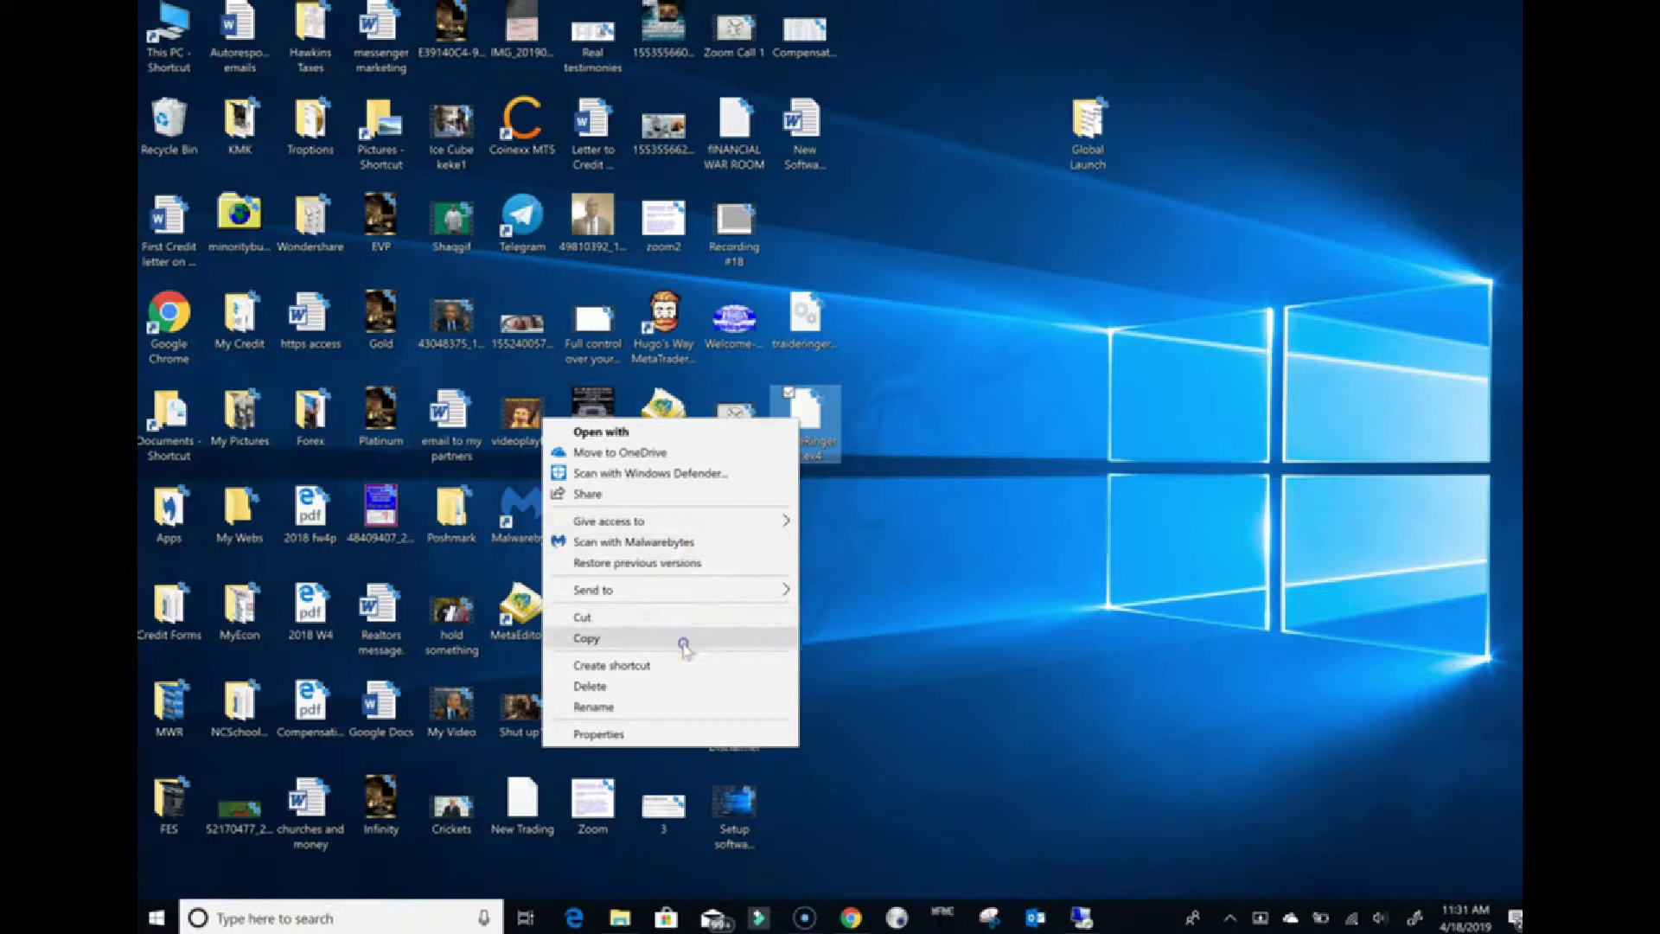
Check the setup files on the VPS desktop, and consult the Traide Ringer setup guide in Chrome
left_click(1081, 917)
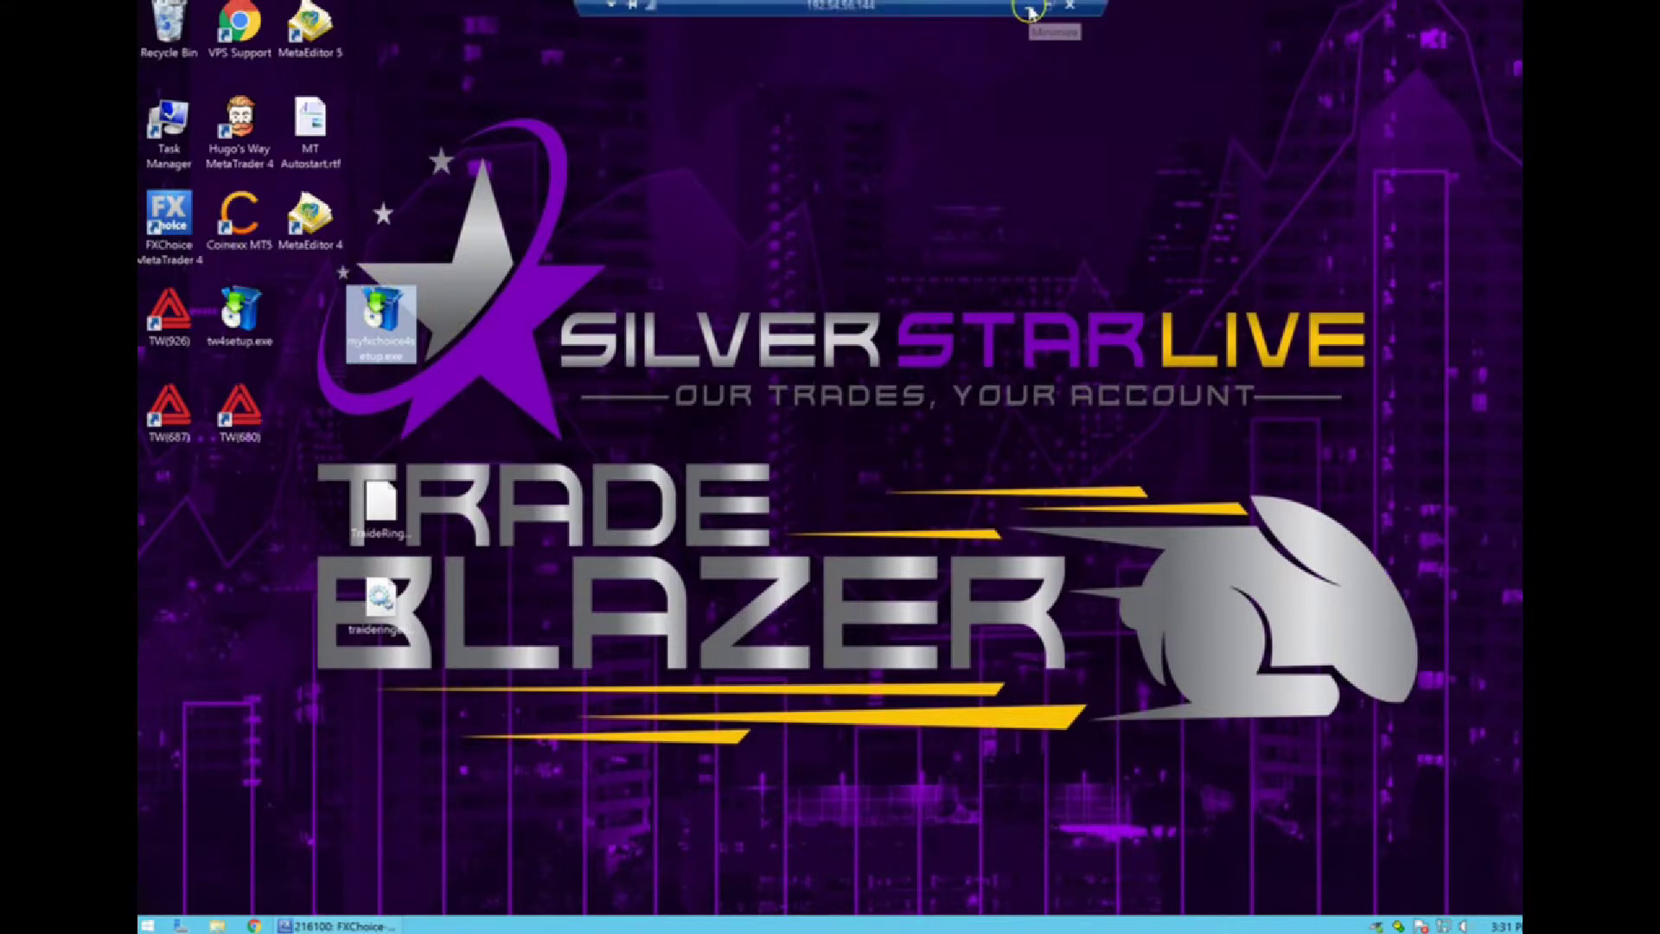
left_click(1030, 12)
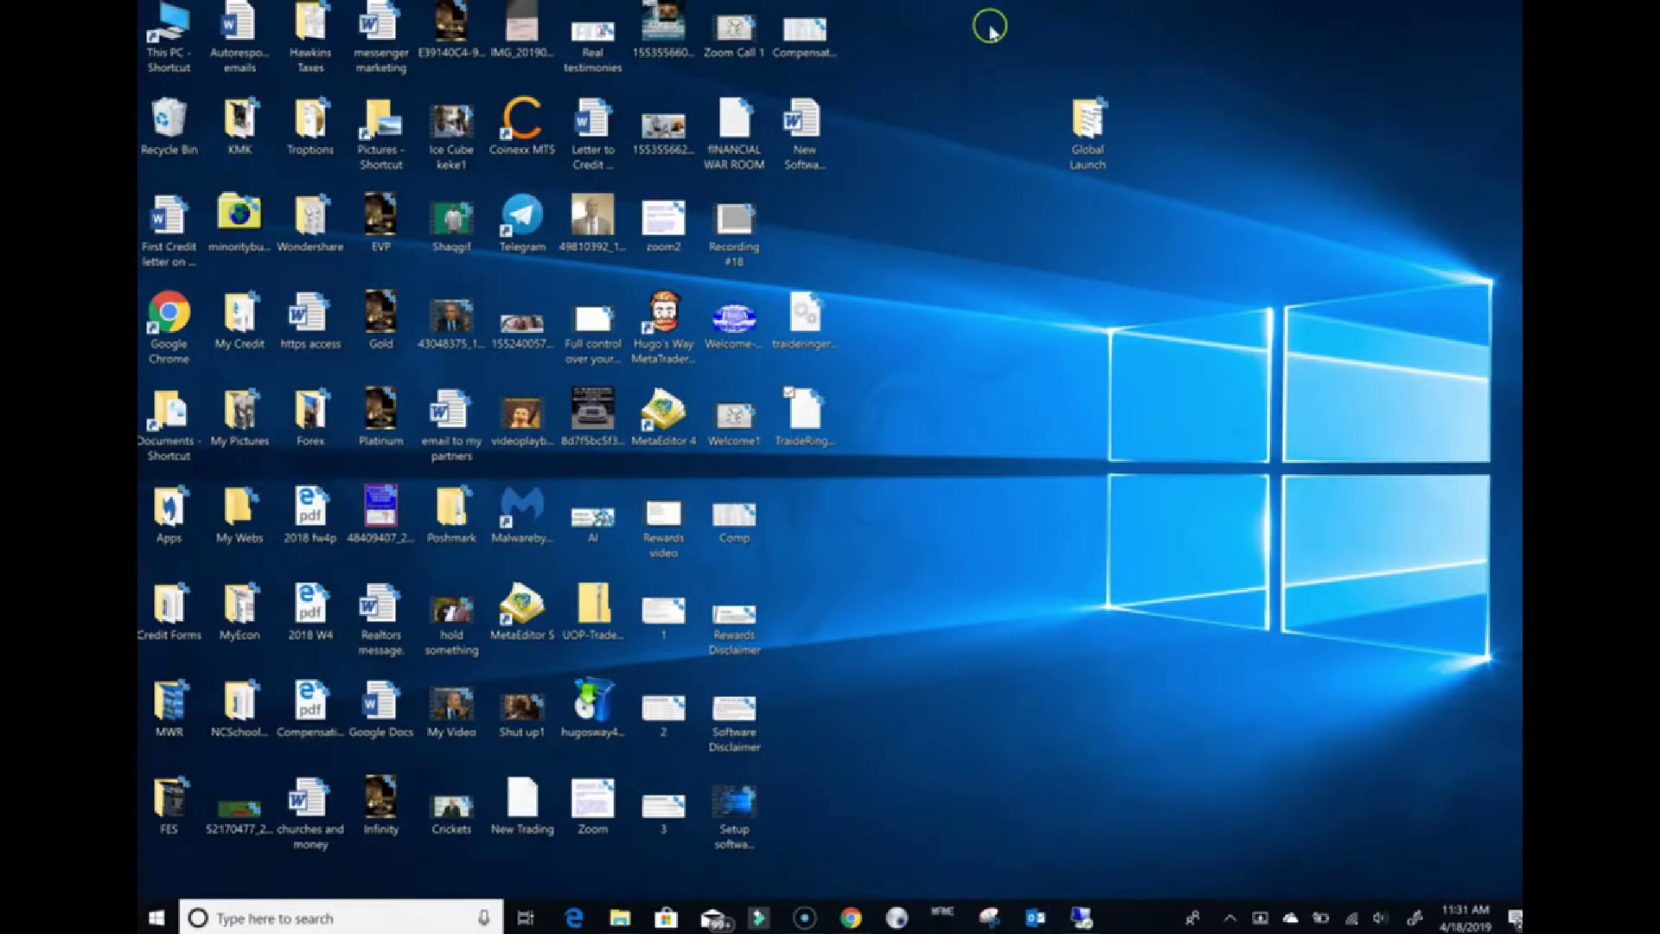
left_click(837, 311)
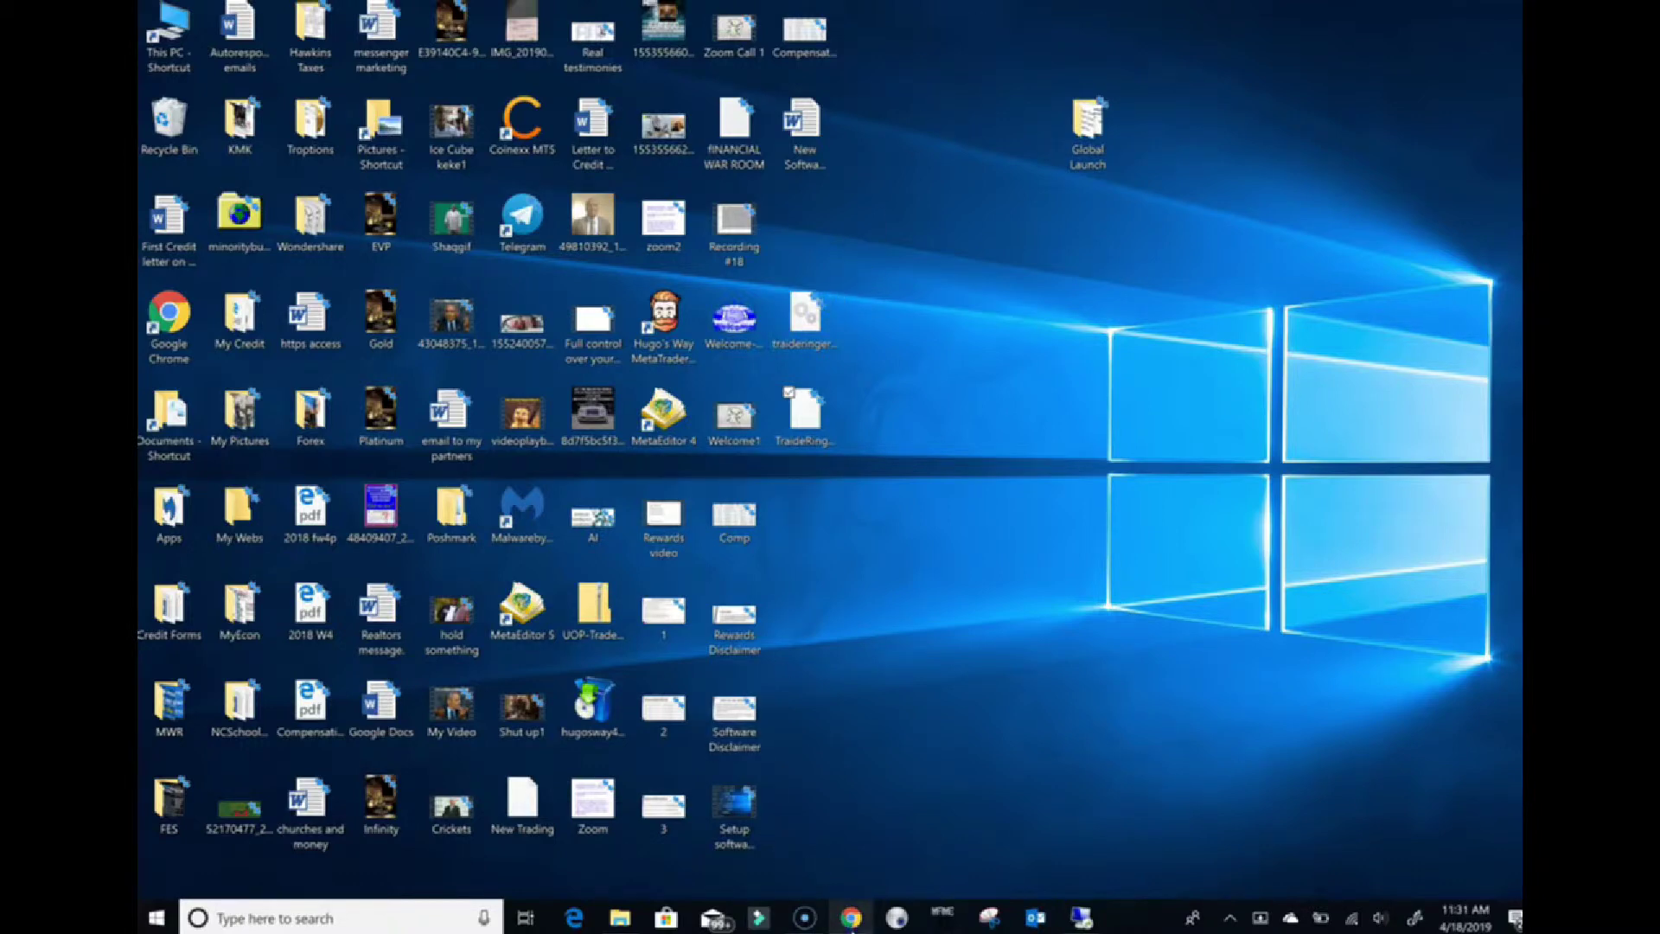
left_click(851, 917)
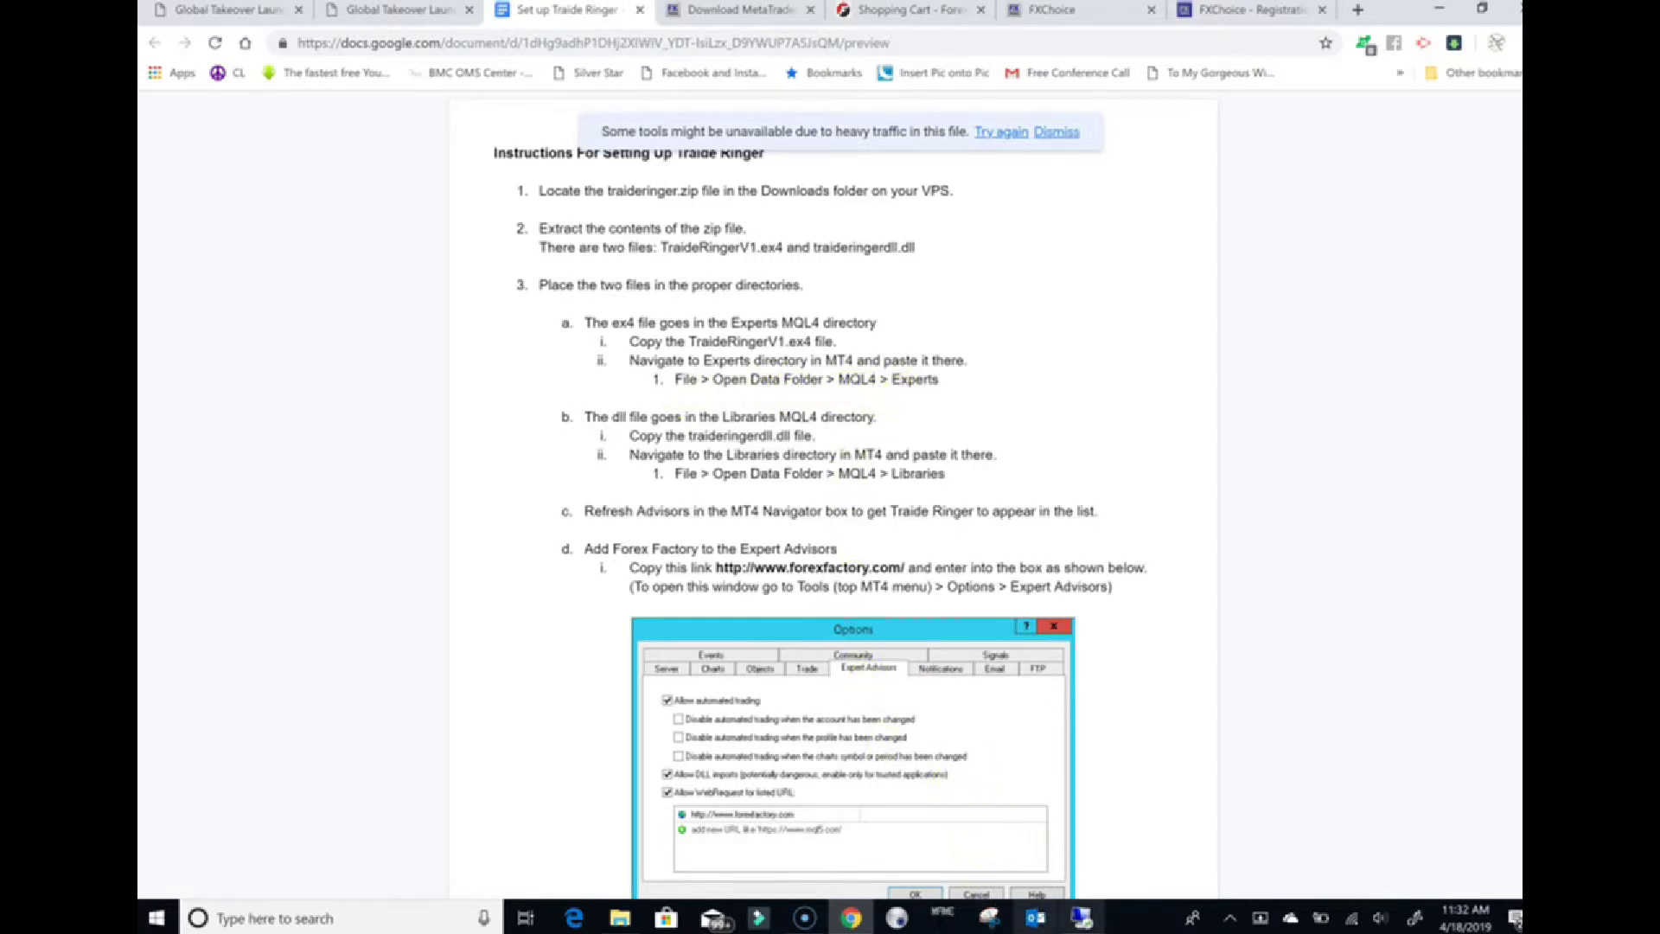
Switch to the VPS remote desktop and bring up the FXChoice MetaTrader 4 terminal
left_click(1083, 922)
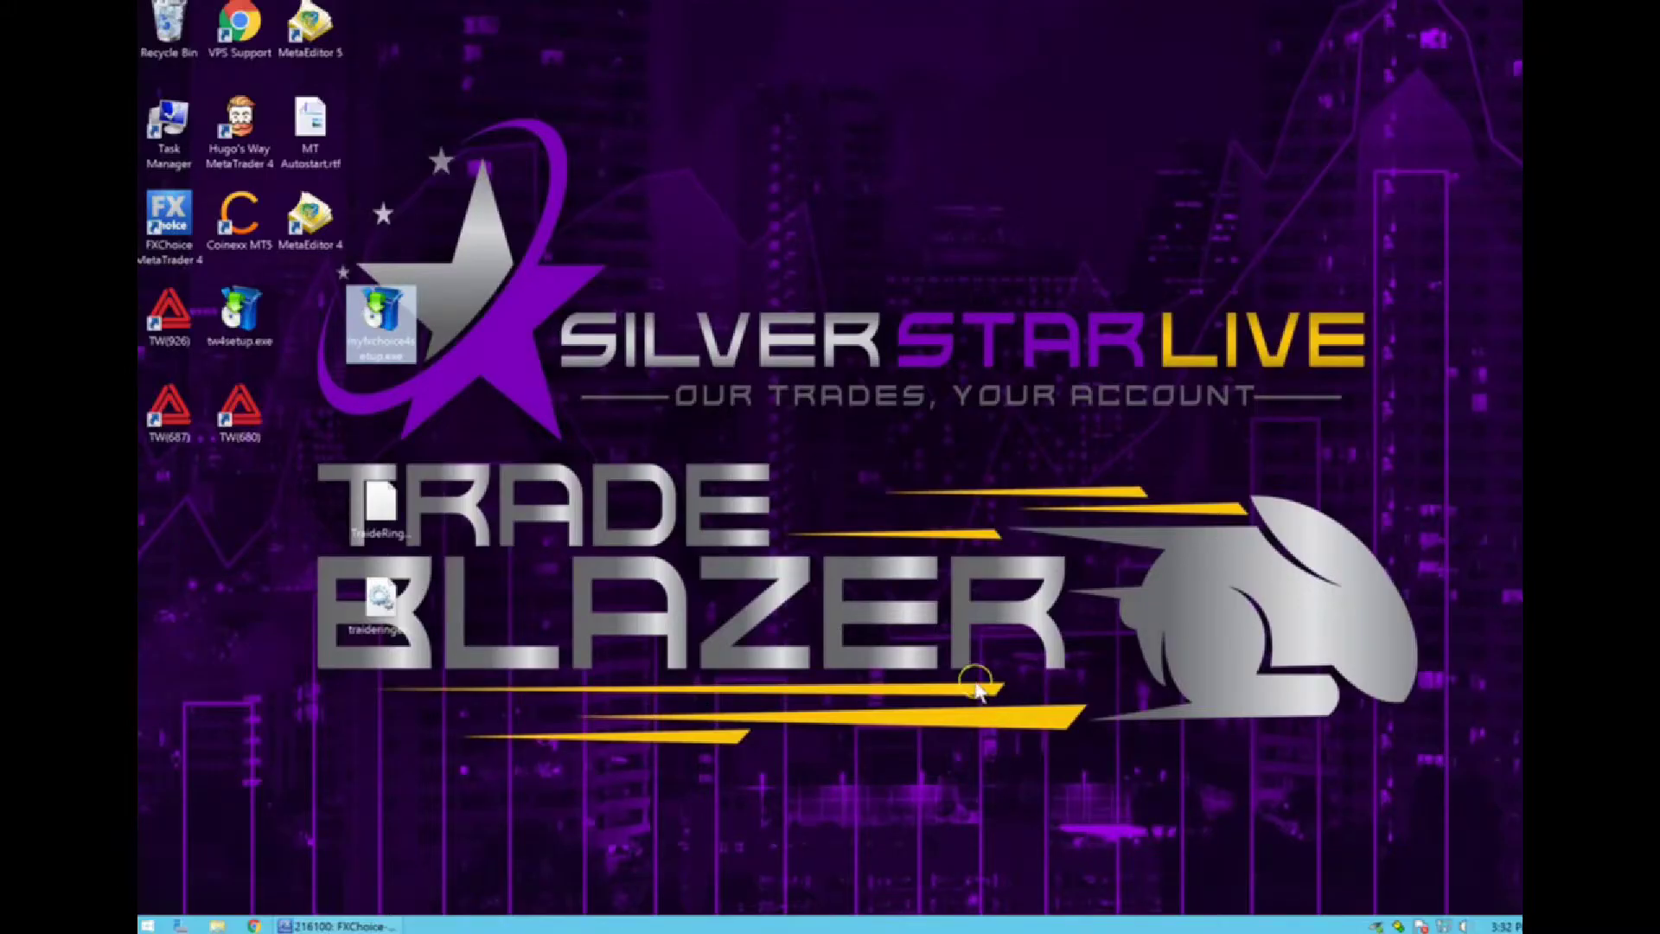
left_click(177, 247)
left_click(177, 249)
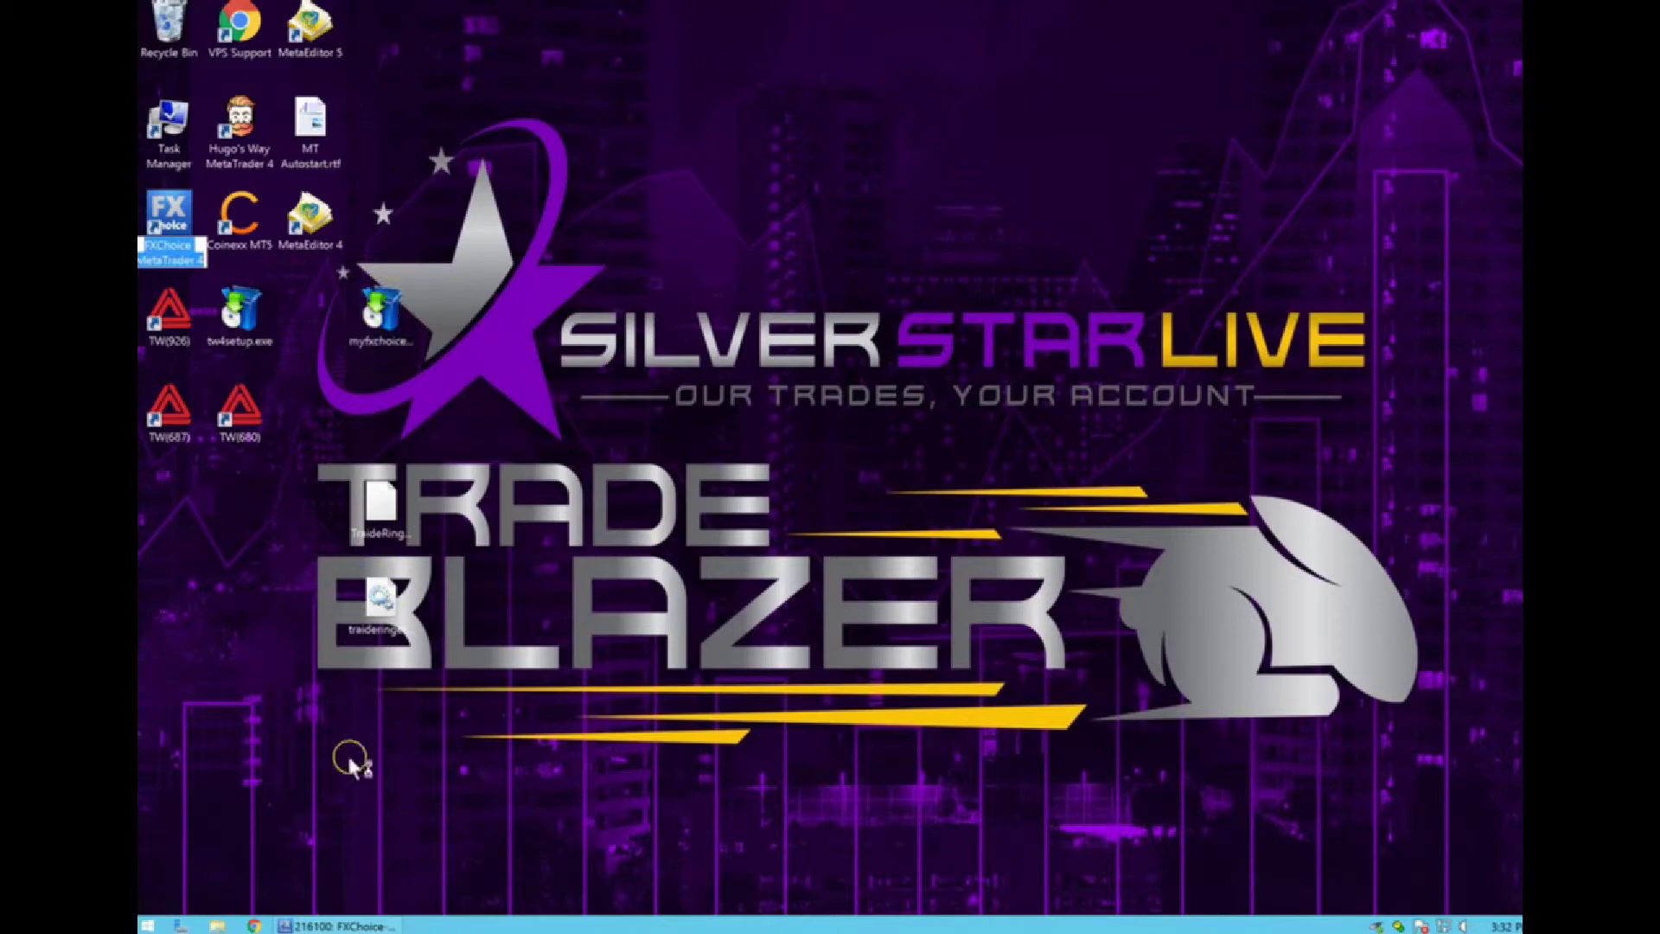
left_click(367, 865)
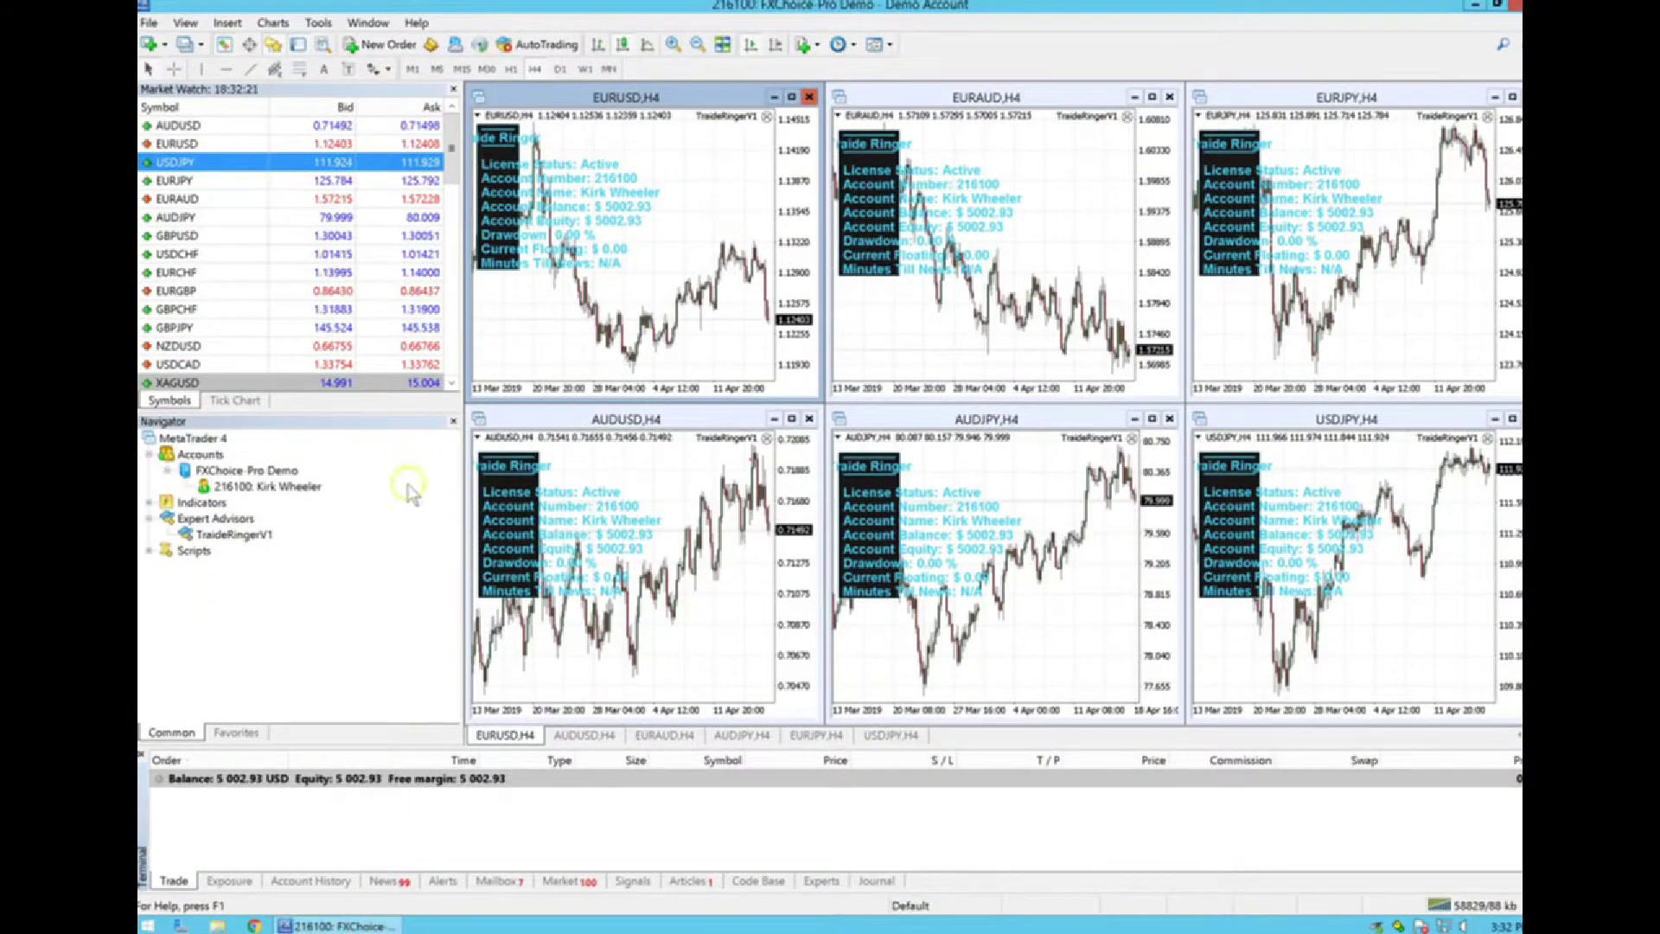
Open the MetaTrader 4 data folder and go into its MQL4 > Experts directory
left_click(149, 23)
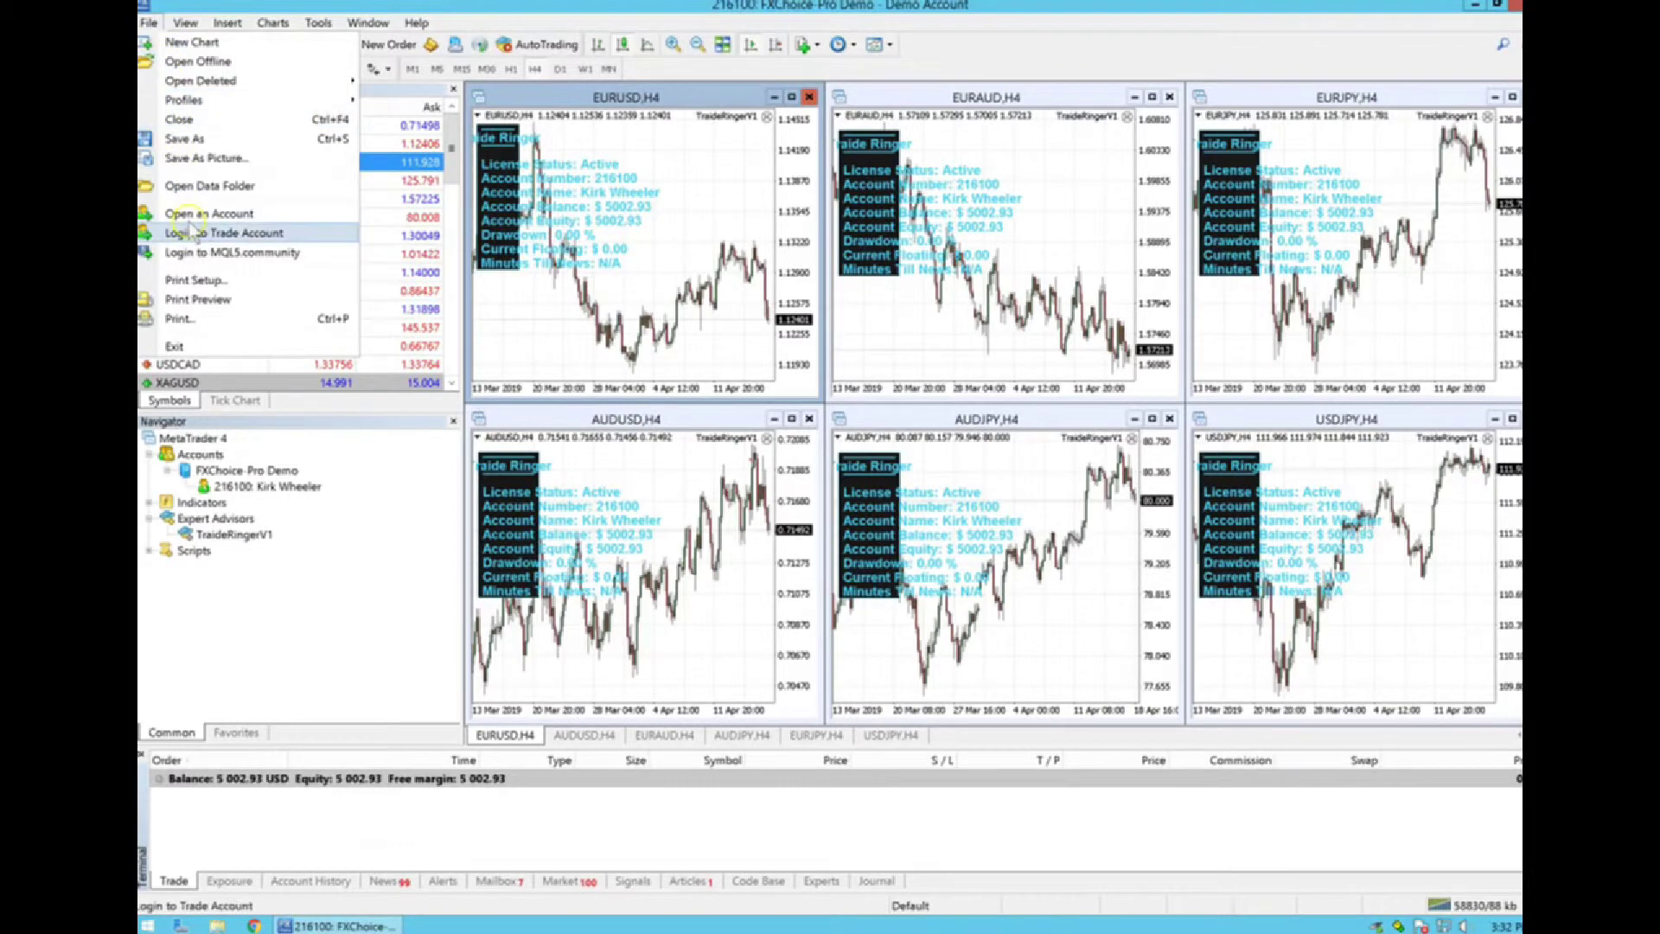
left_click(198, 186)
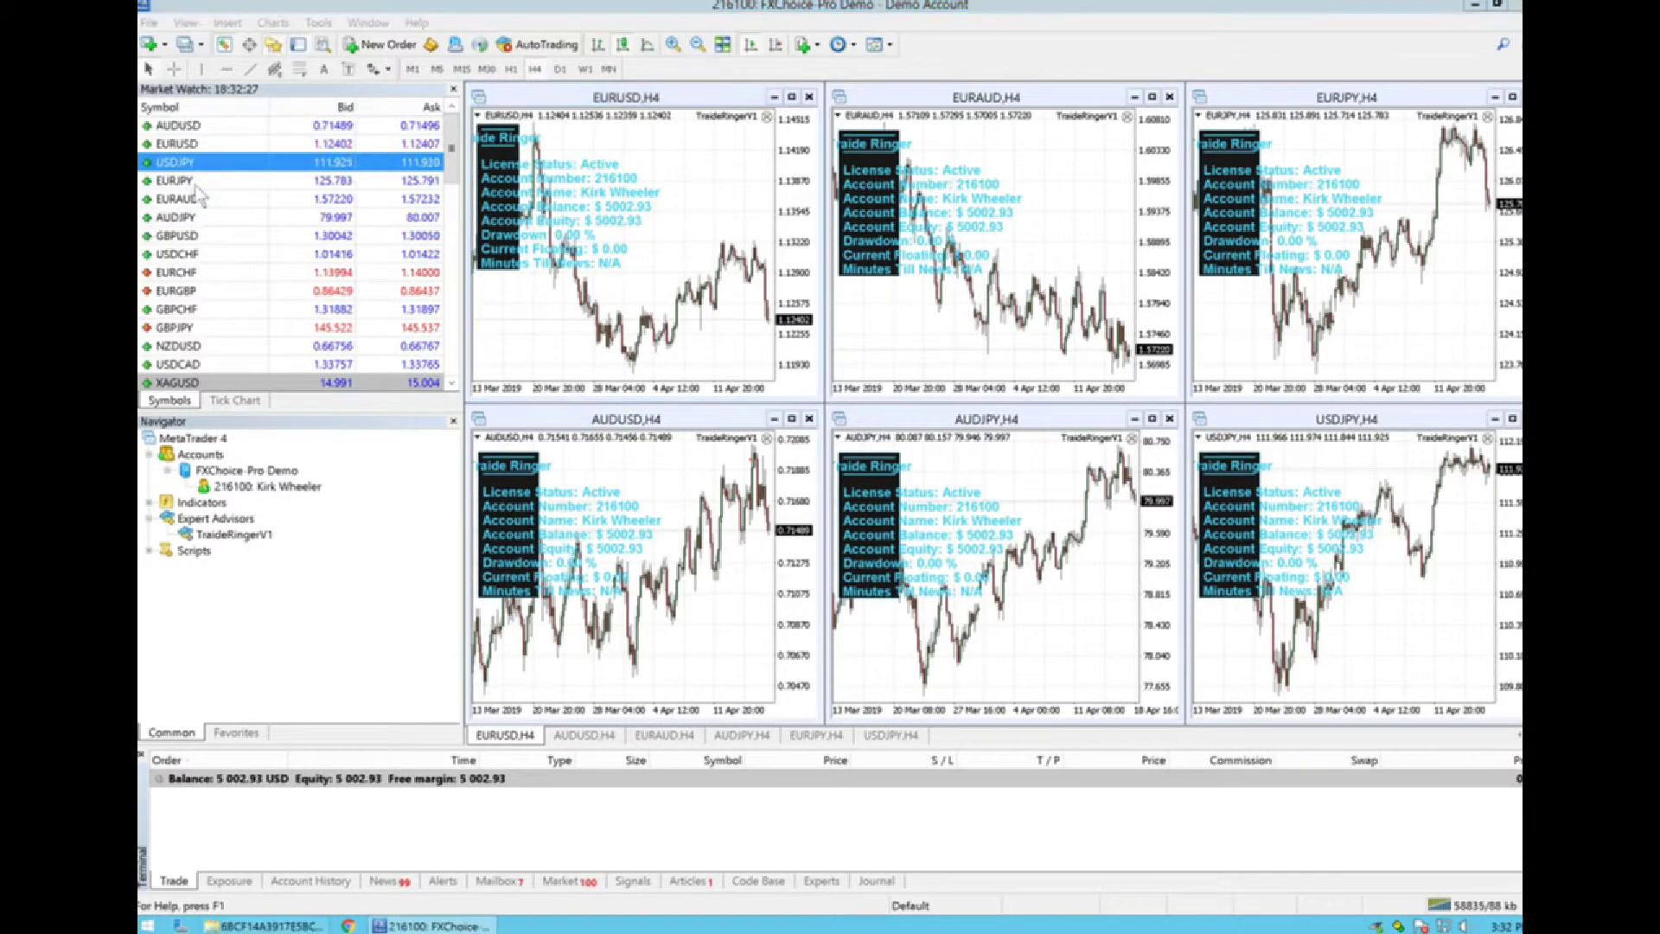
double_click(674, 397)
double_click(675, 339)
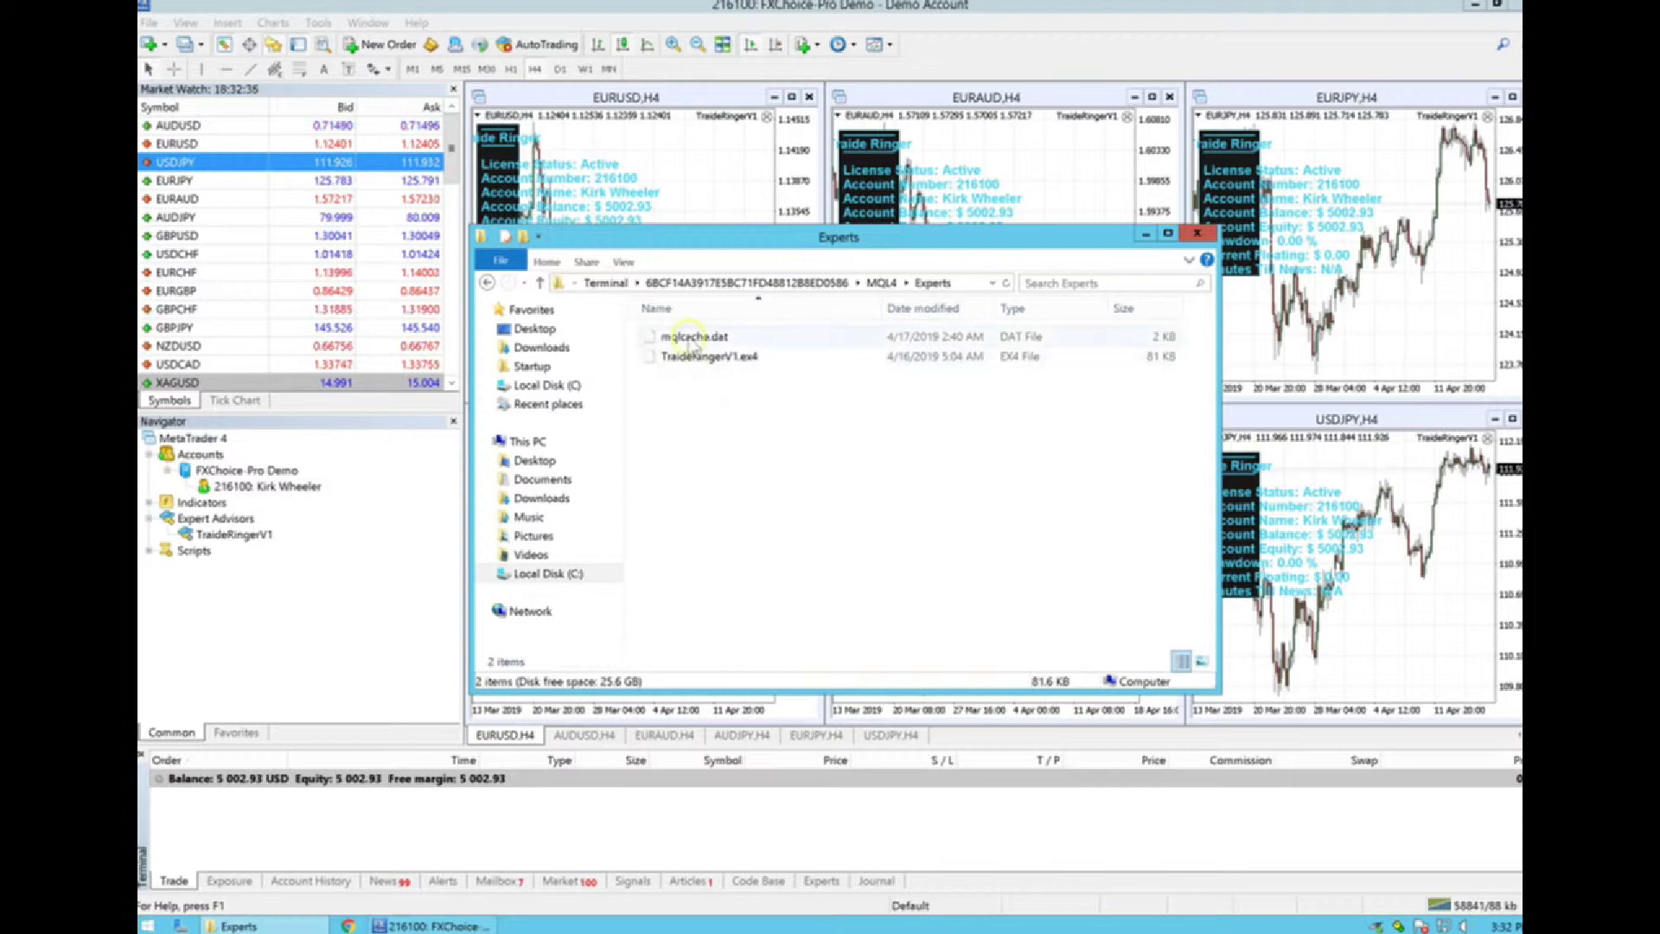
Check the TraideRingerV1.ex4 file in the Experts folder, show where the paste option is without pasting, and close the folder
left_click_drag(702, 408, 695, 332)
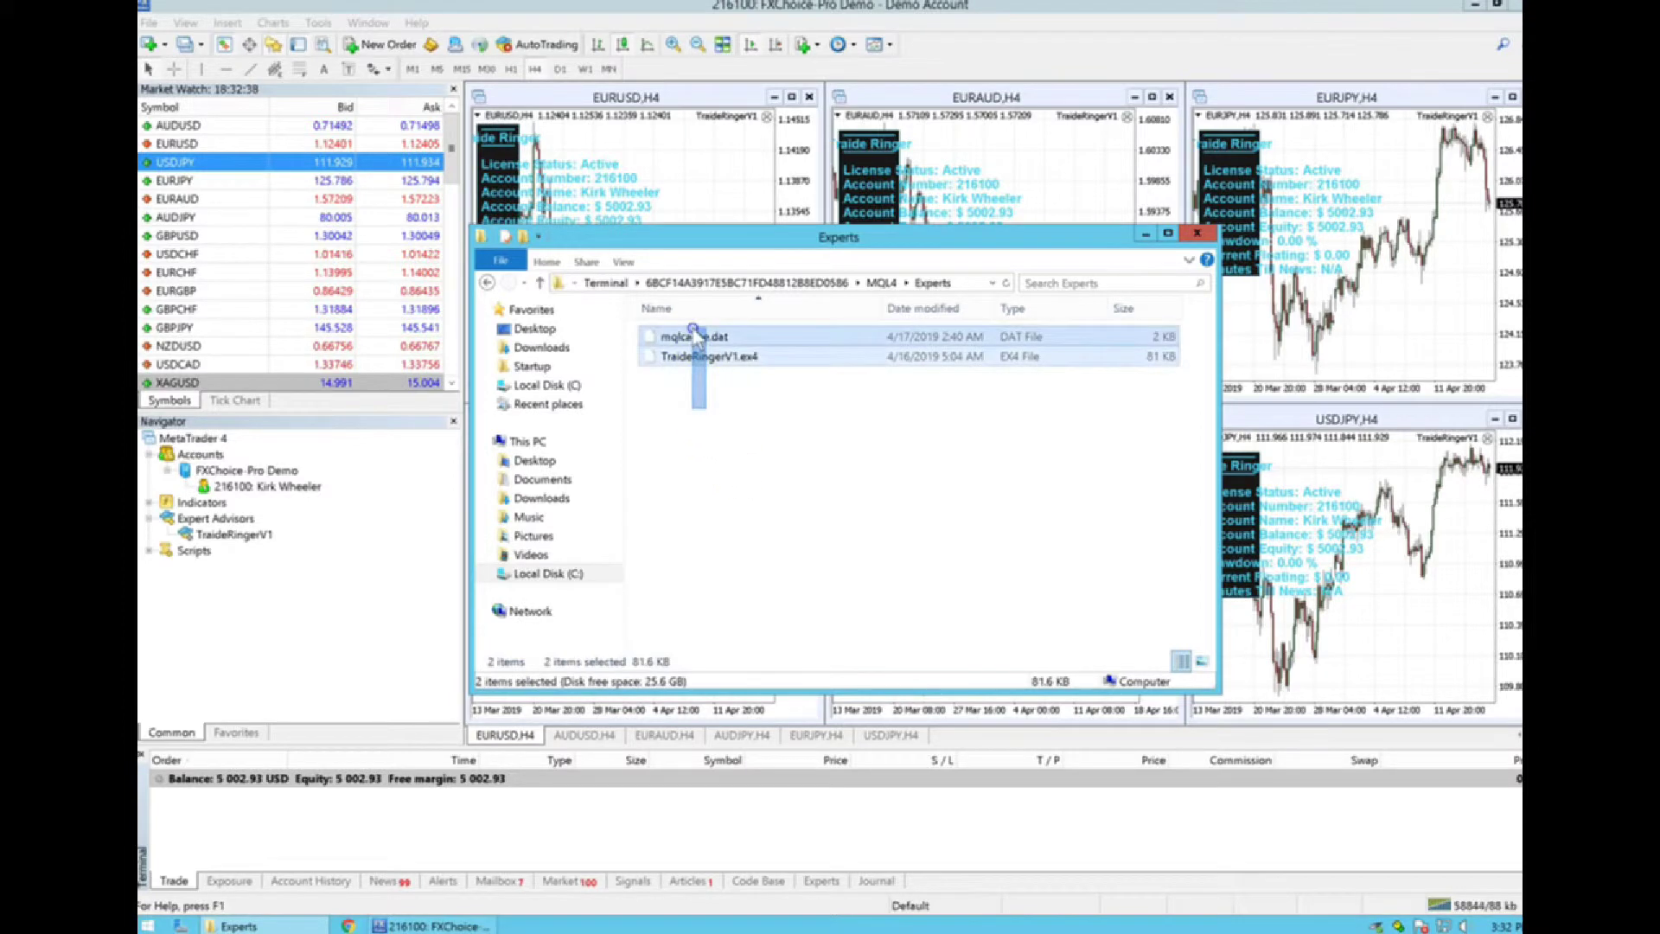
left_click(709, 435)
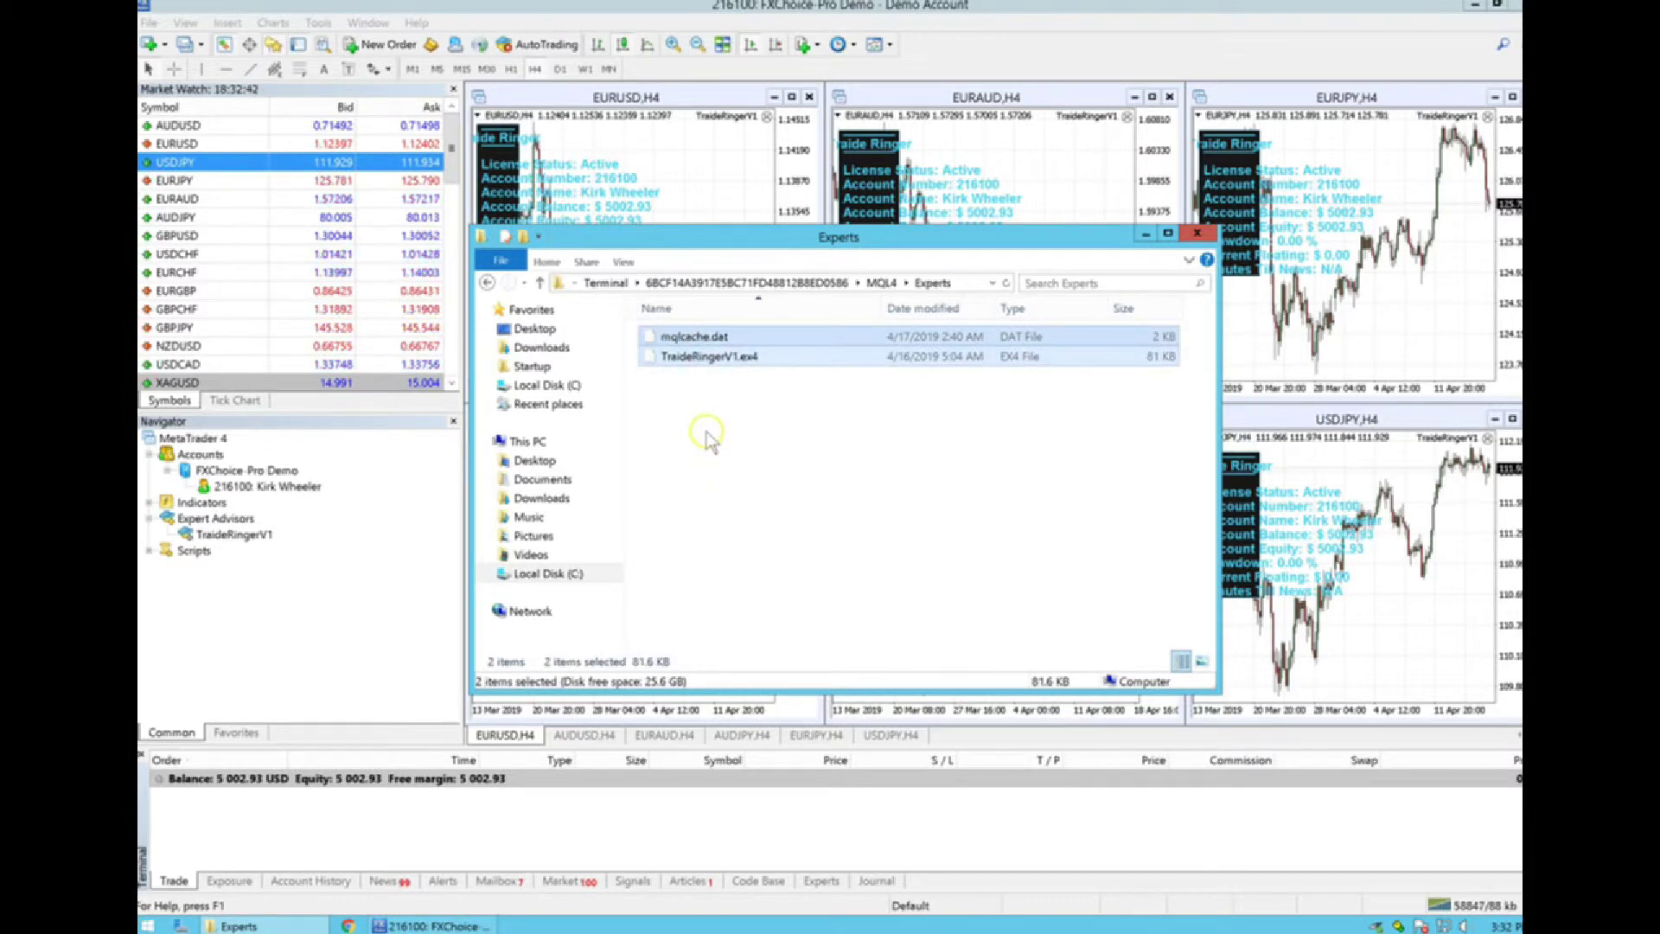
left_click(700, 415)
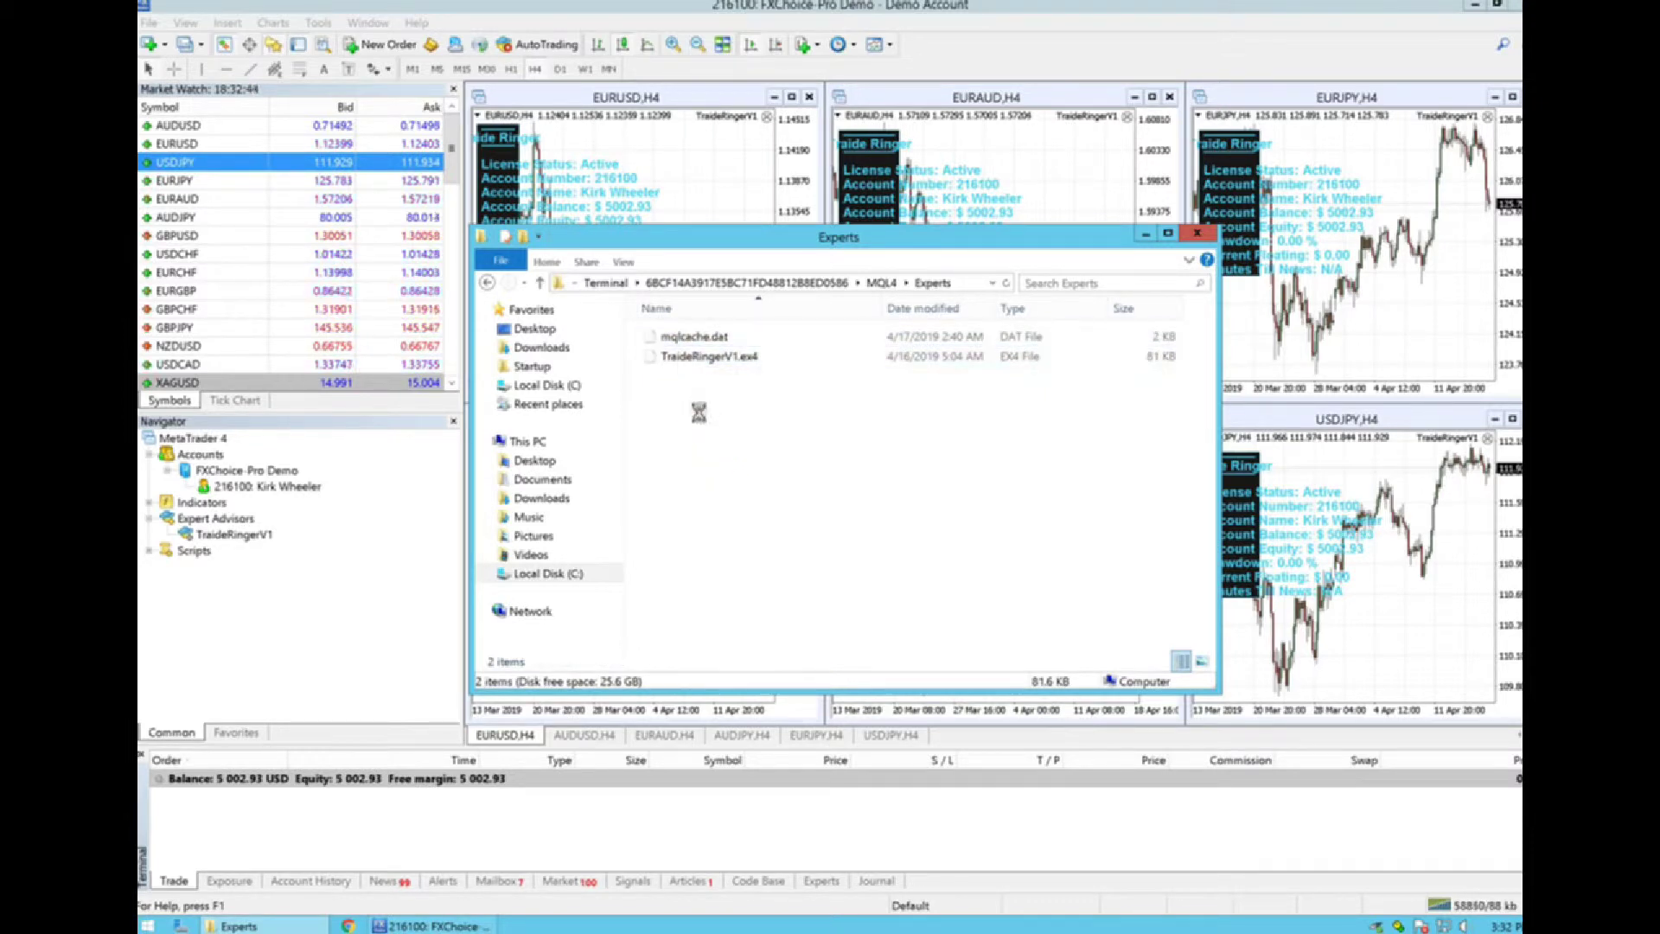
right_click(699, 412)
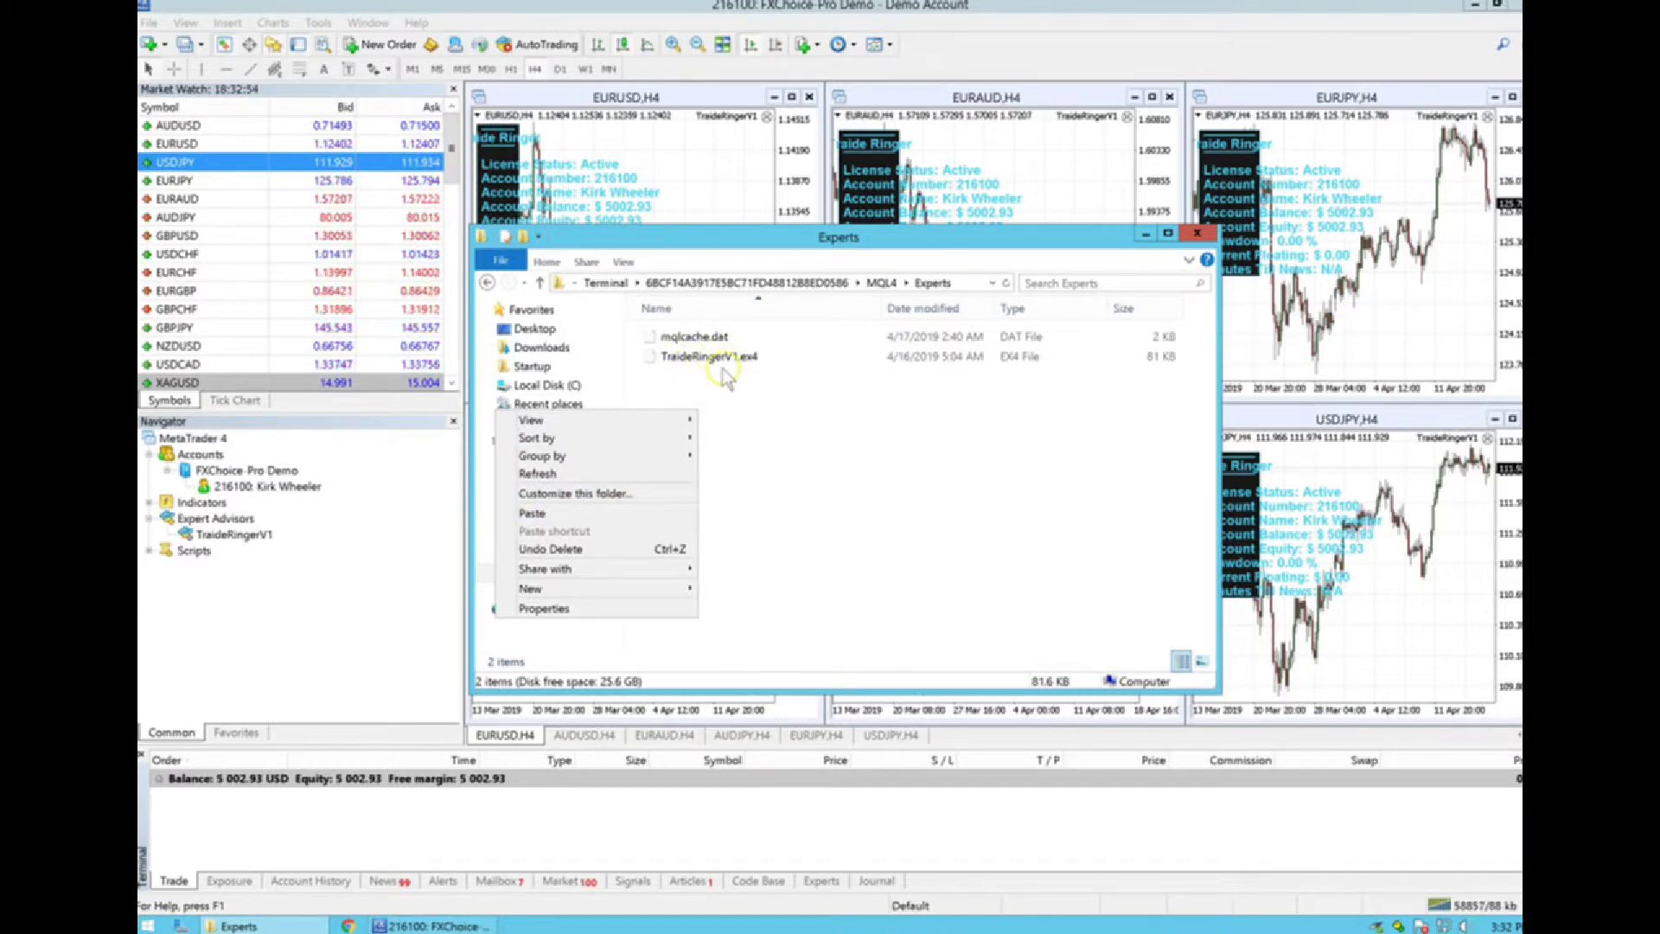
left_click(741, 394)
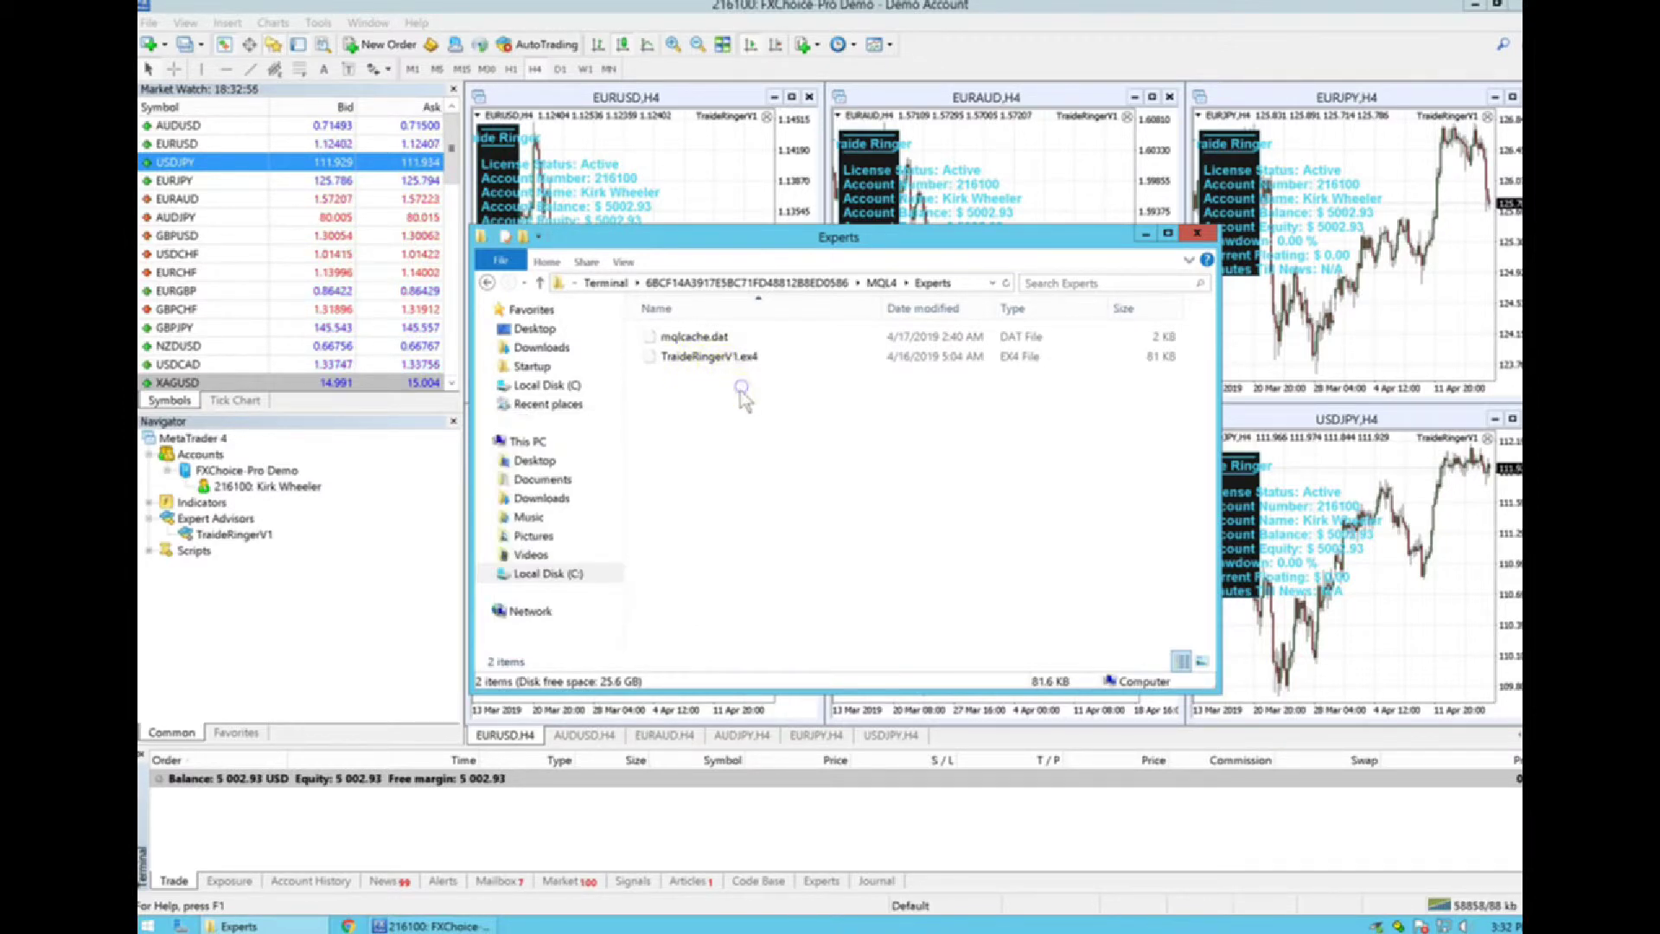
left_click(1197, 233)
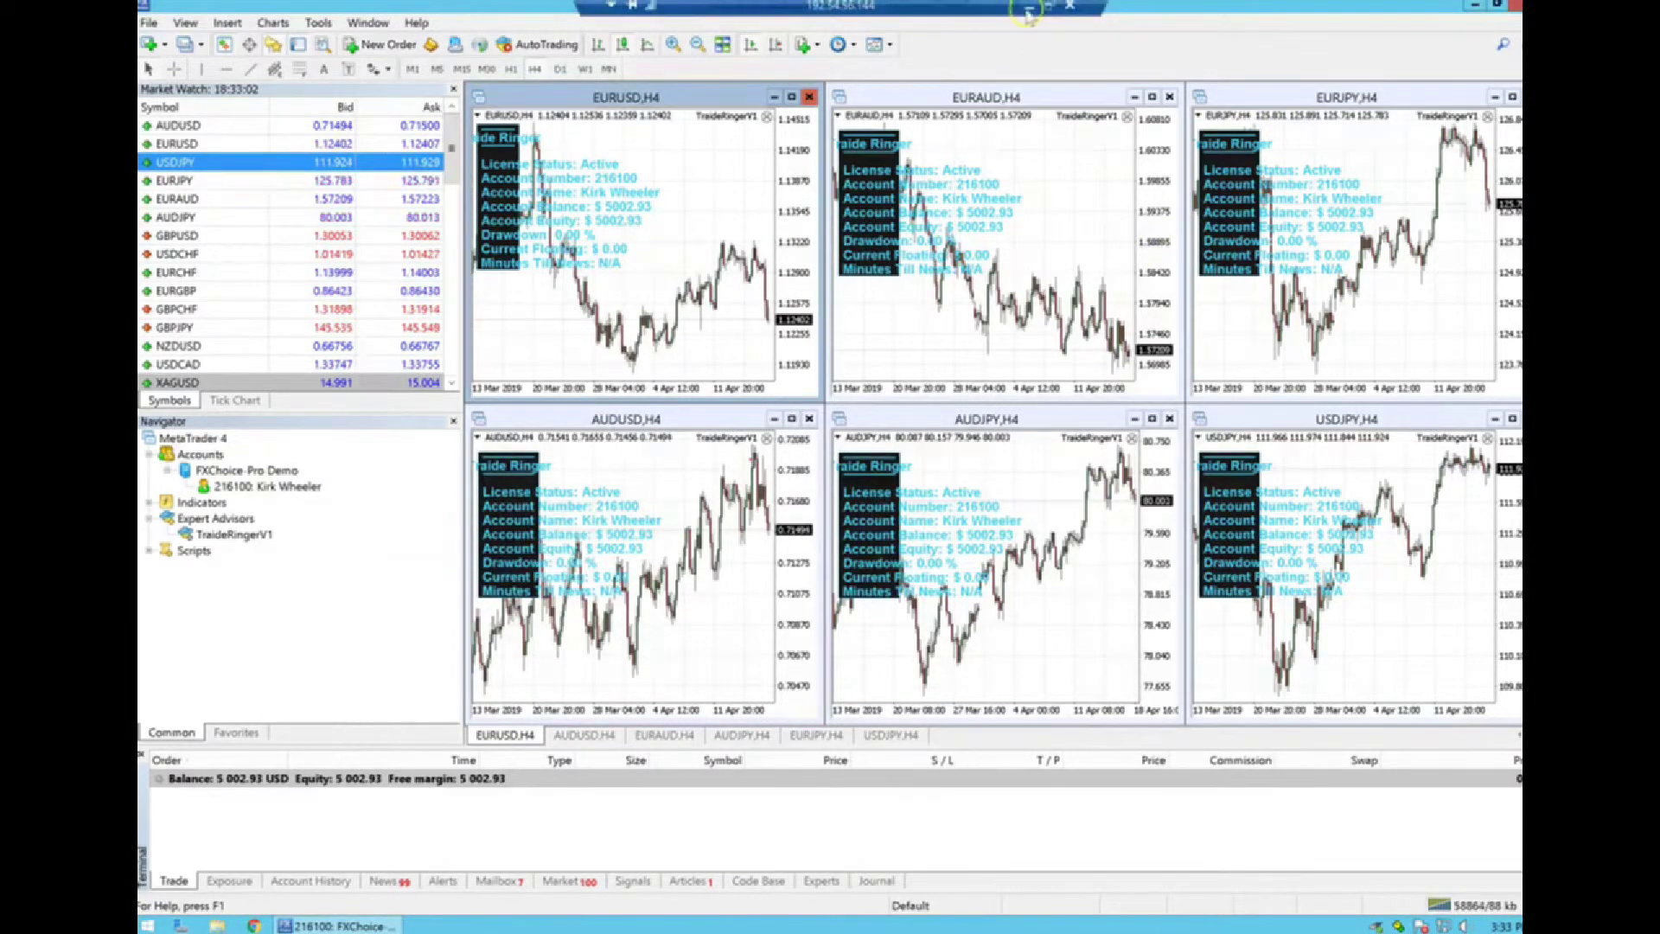
Copy the traideringerdll.dll file from the local computer's desktop, and return to MetaTrader 4 on the VPS
left_click(1028, 11)
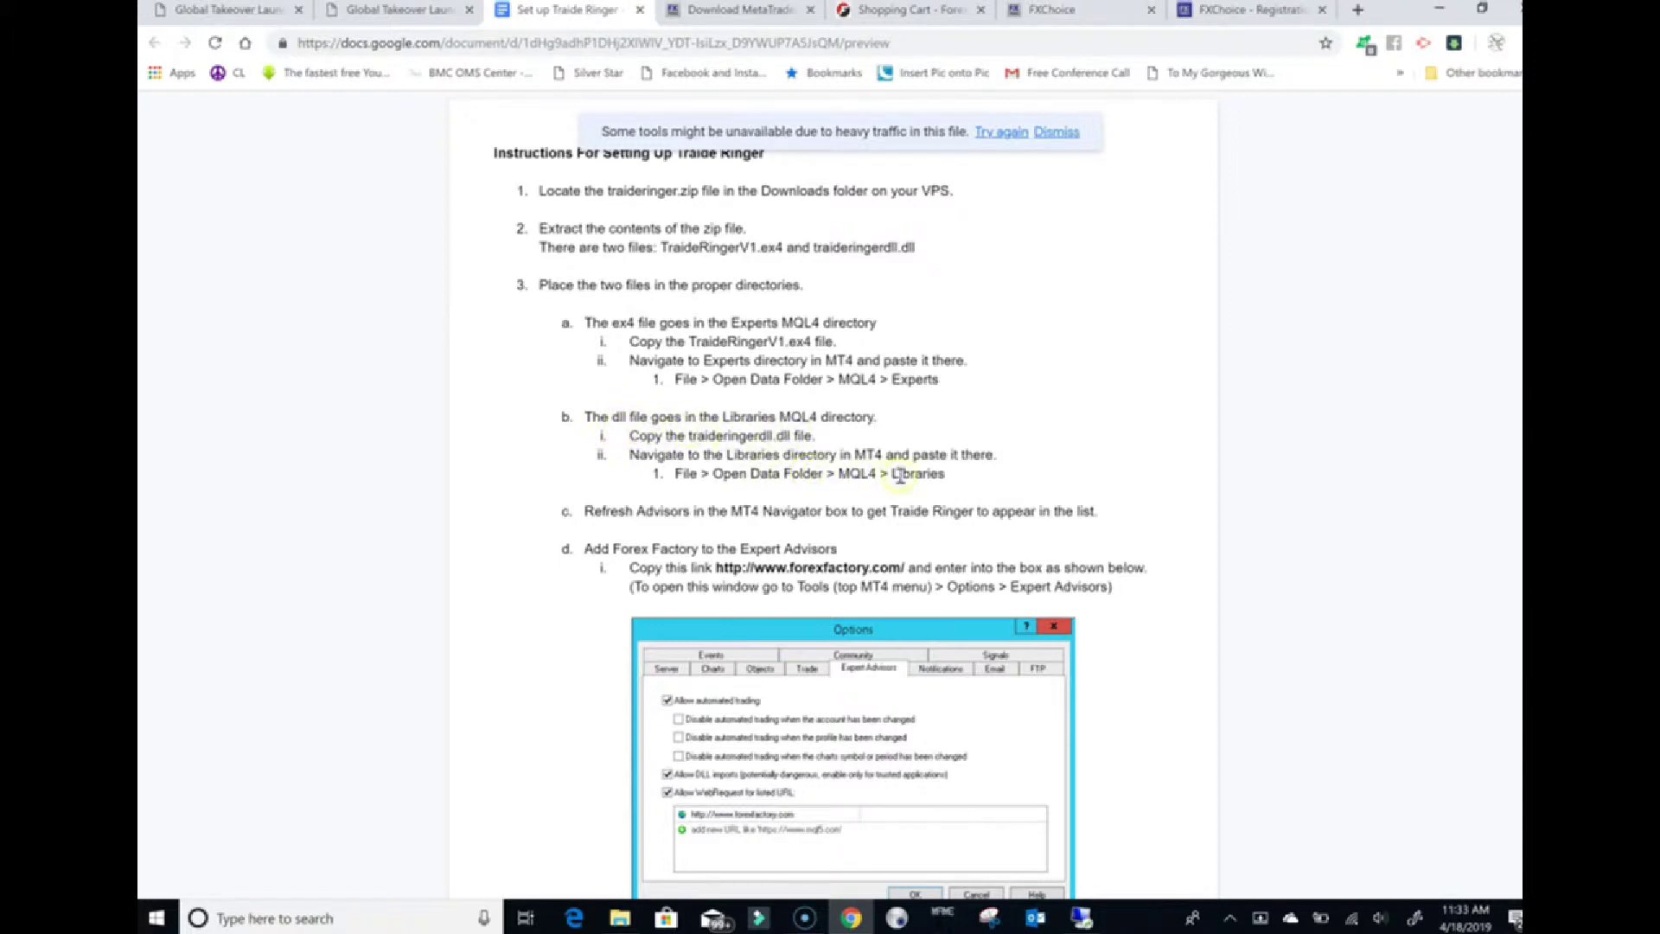
left_click(1439, 9)
left_click(808, 324)
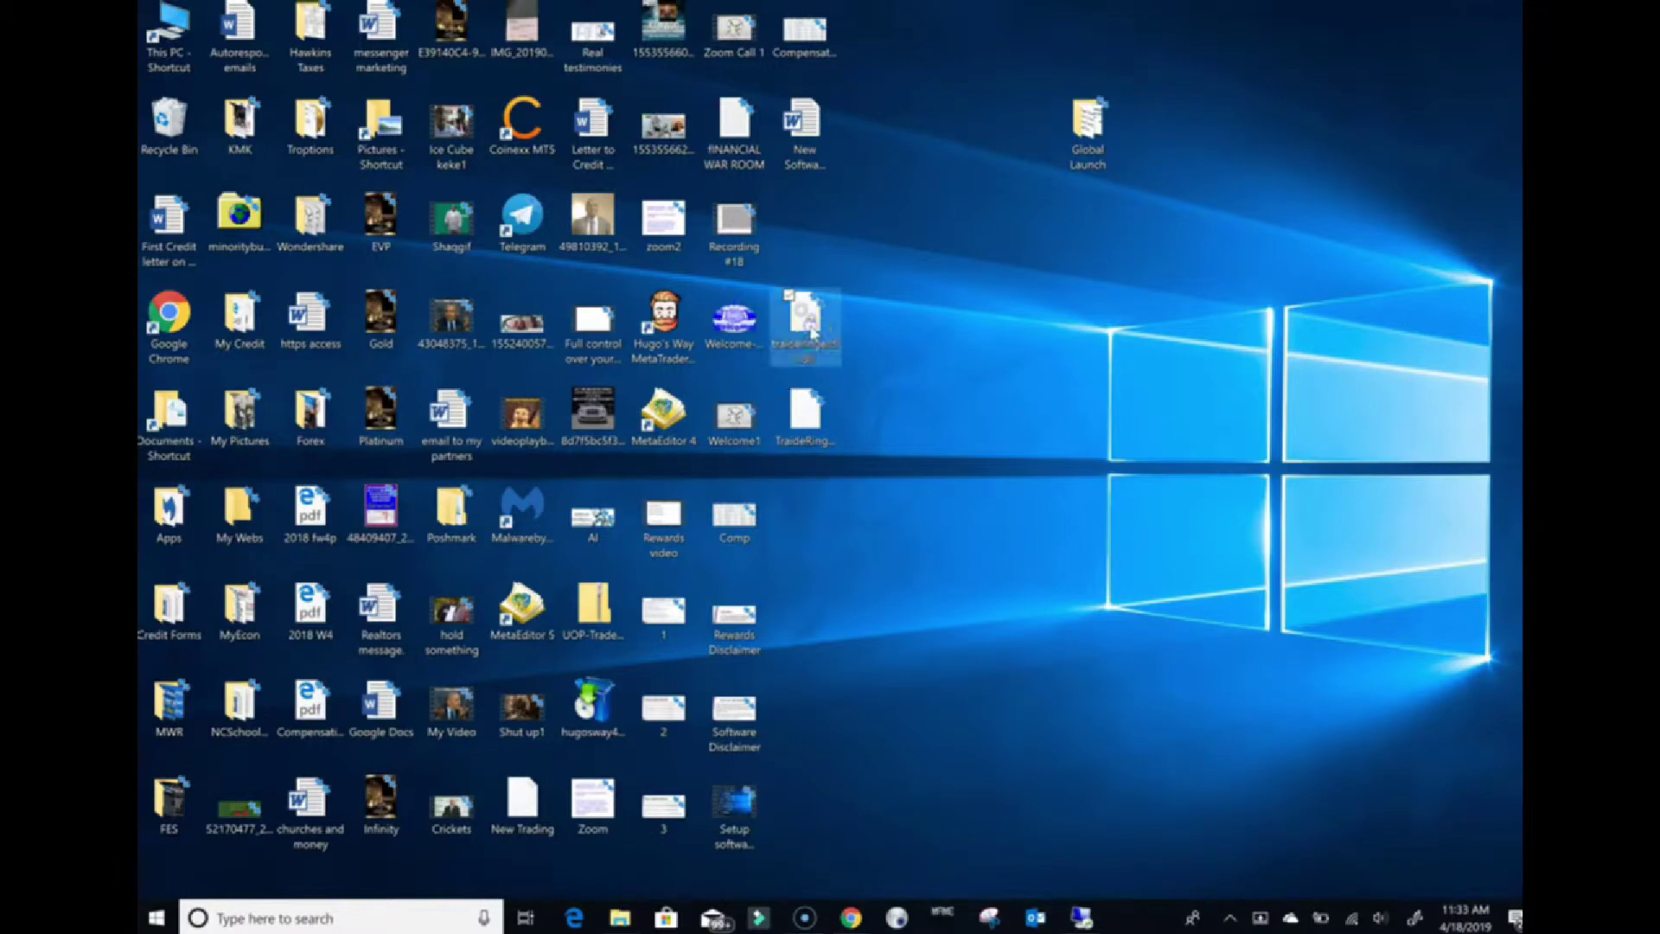
right_click(800, 332)
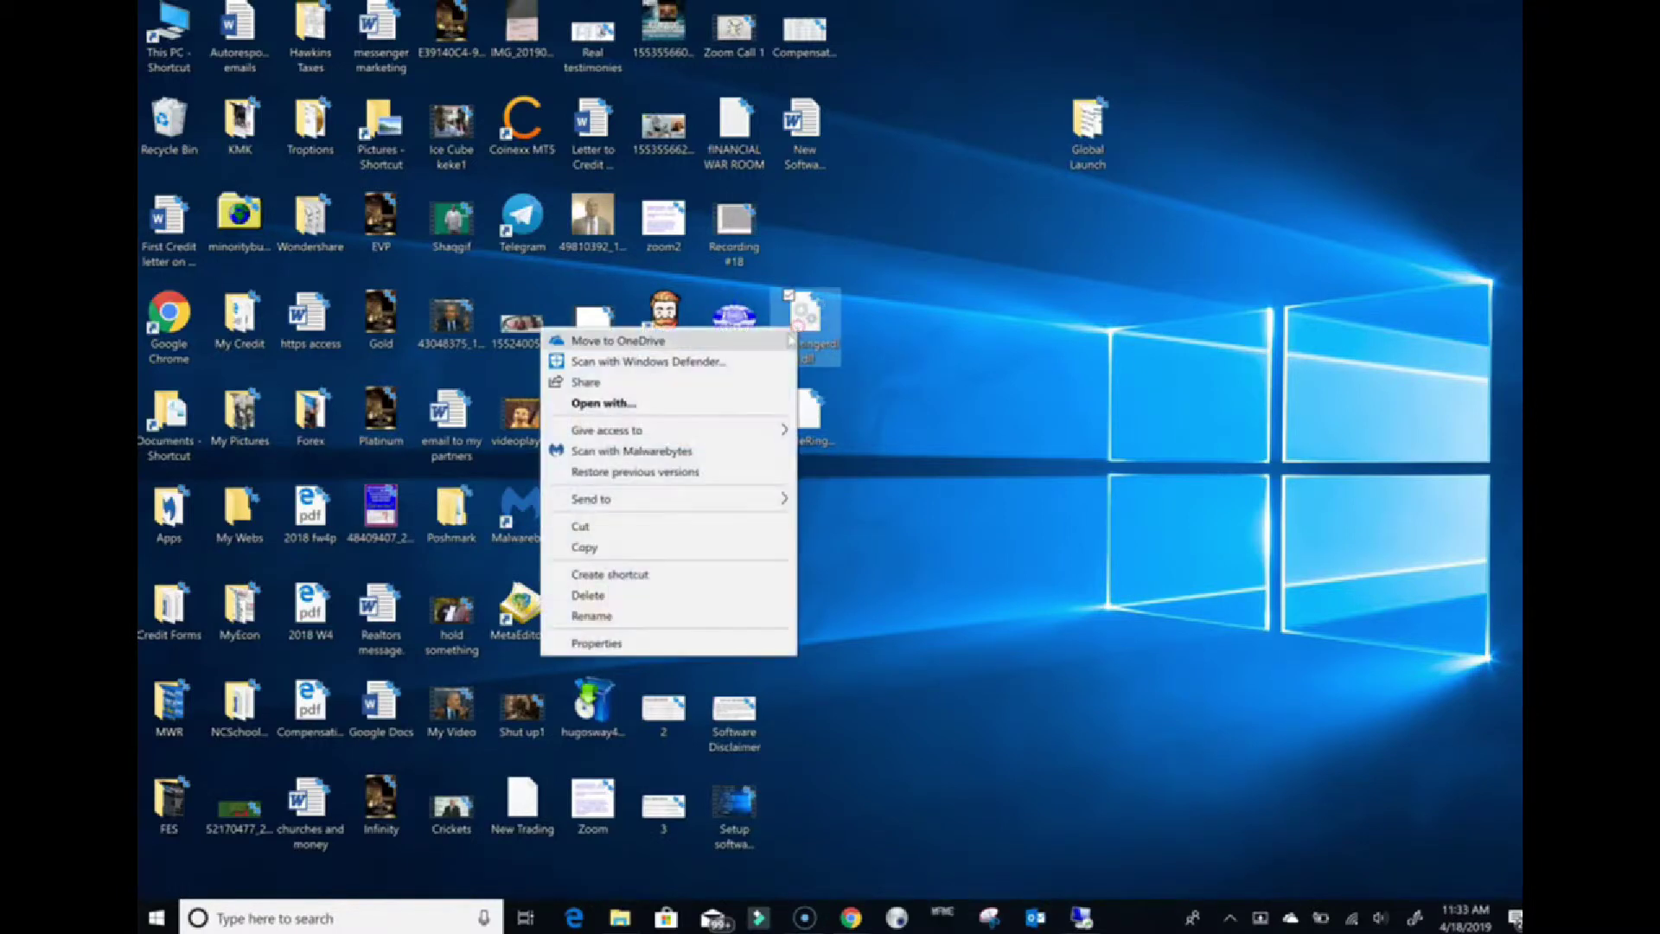
left_click(594, 552)
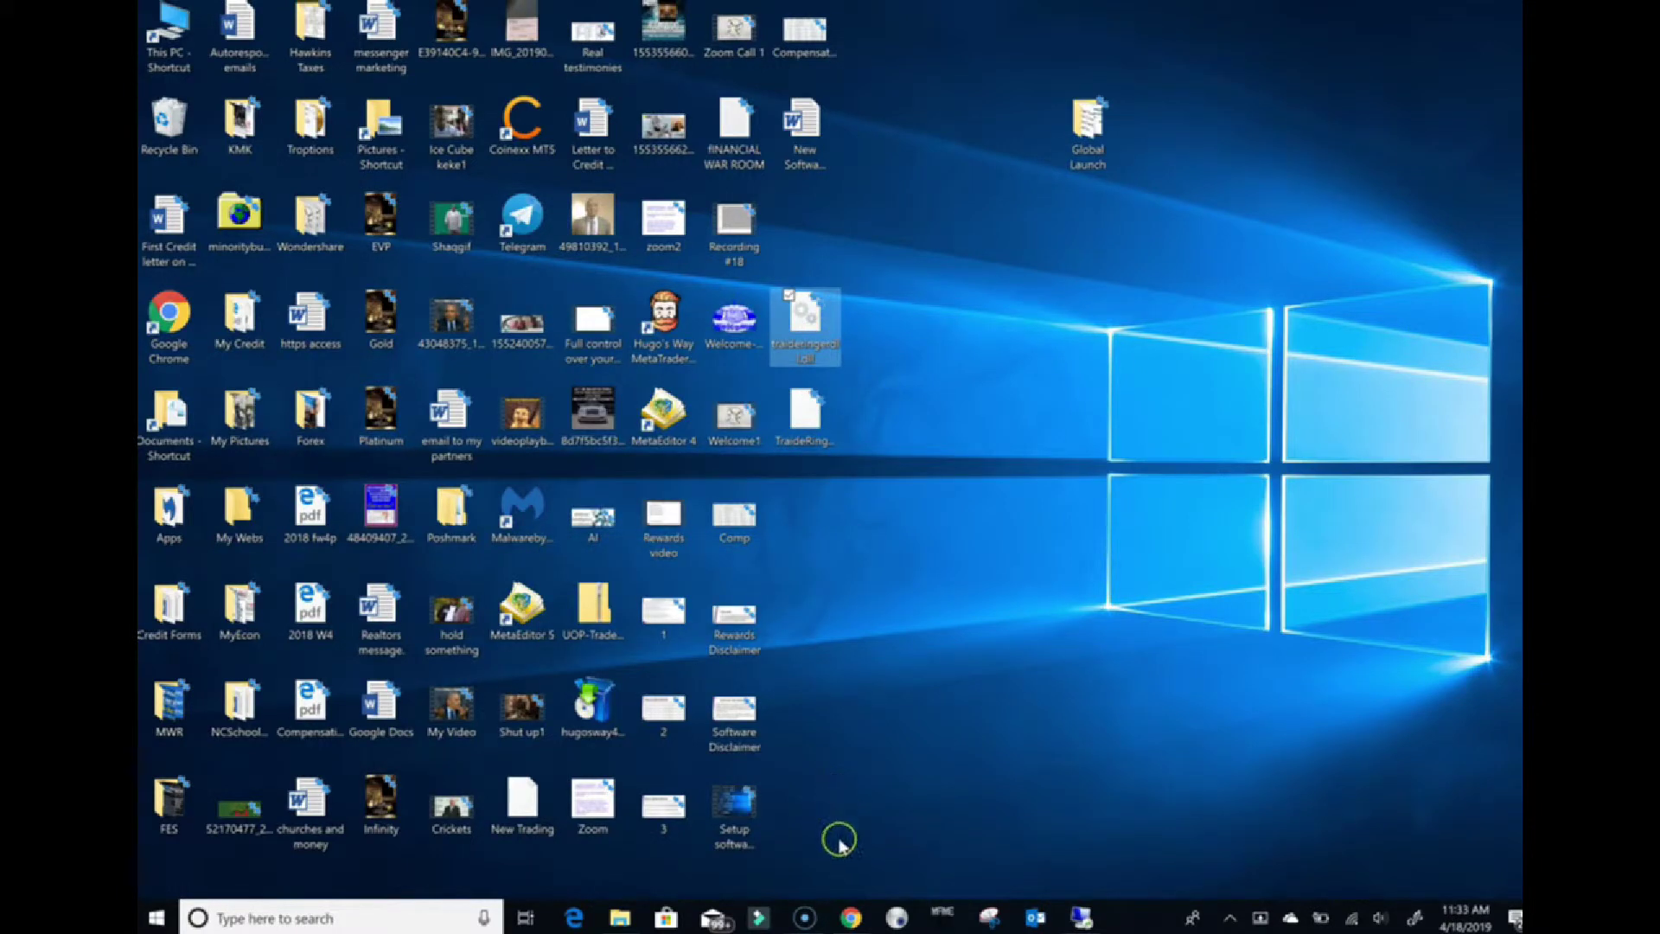
left_click(1072, 910)
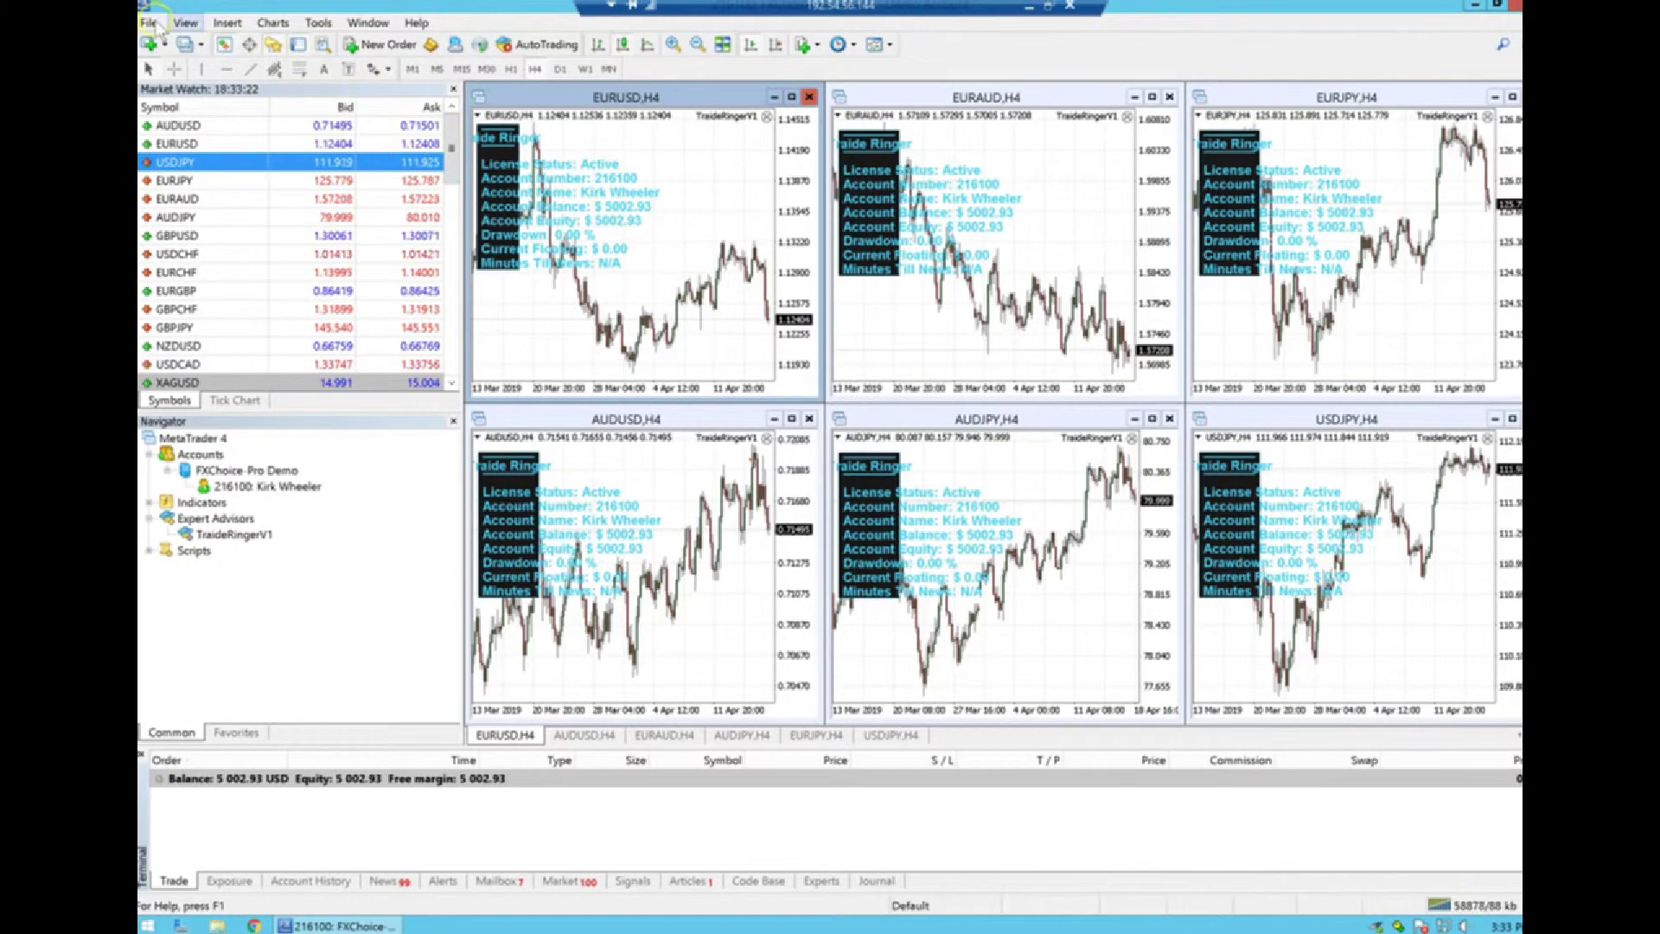
Open the data folder's MQL4 > Libraries directory, show the paste option beside traideringerdll.dll without pasting, and close the folder
left_click(149, 23)
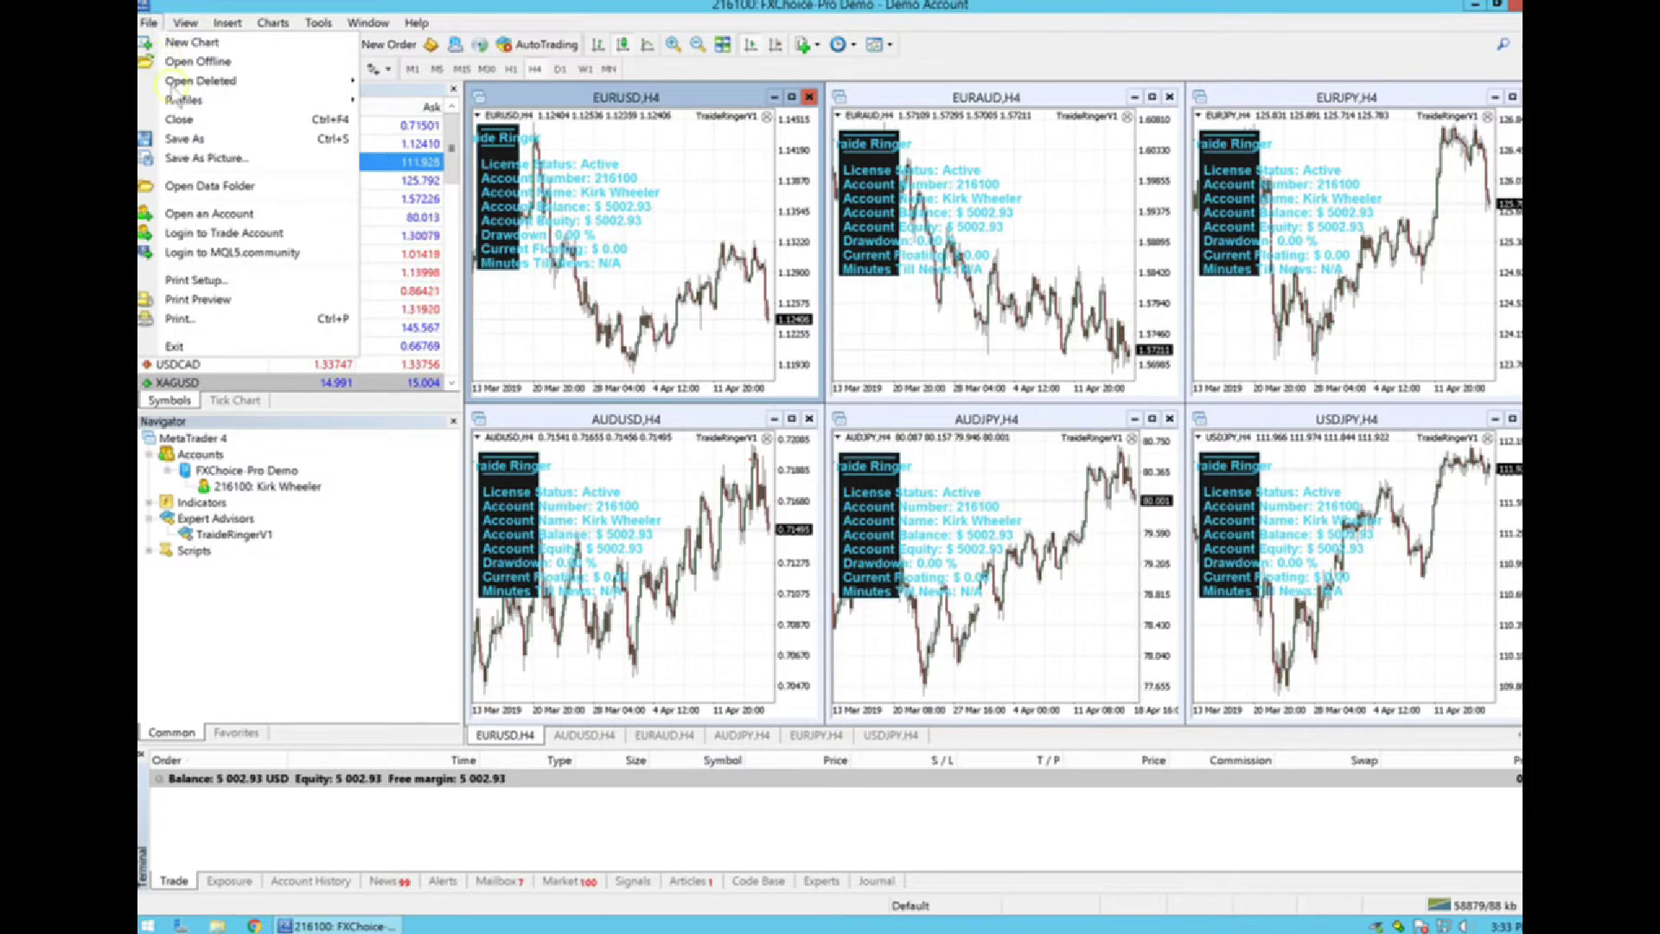
left_click(182, 186)
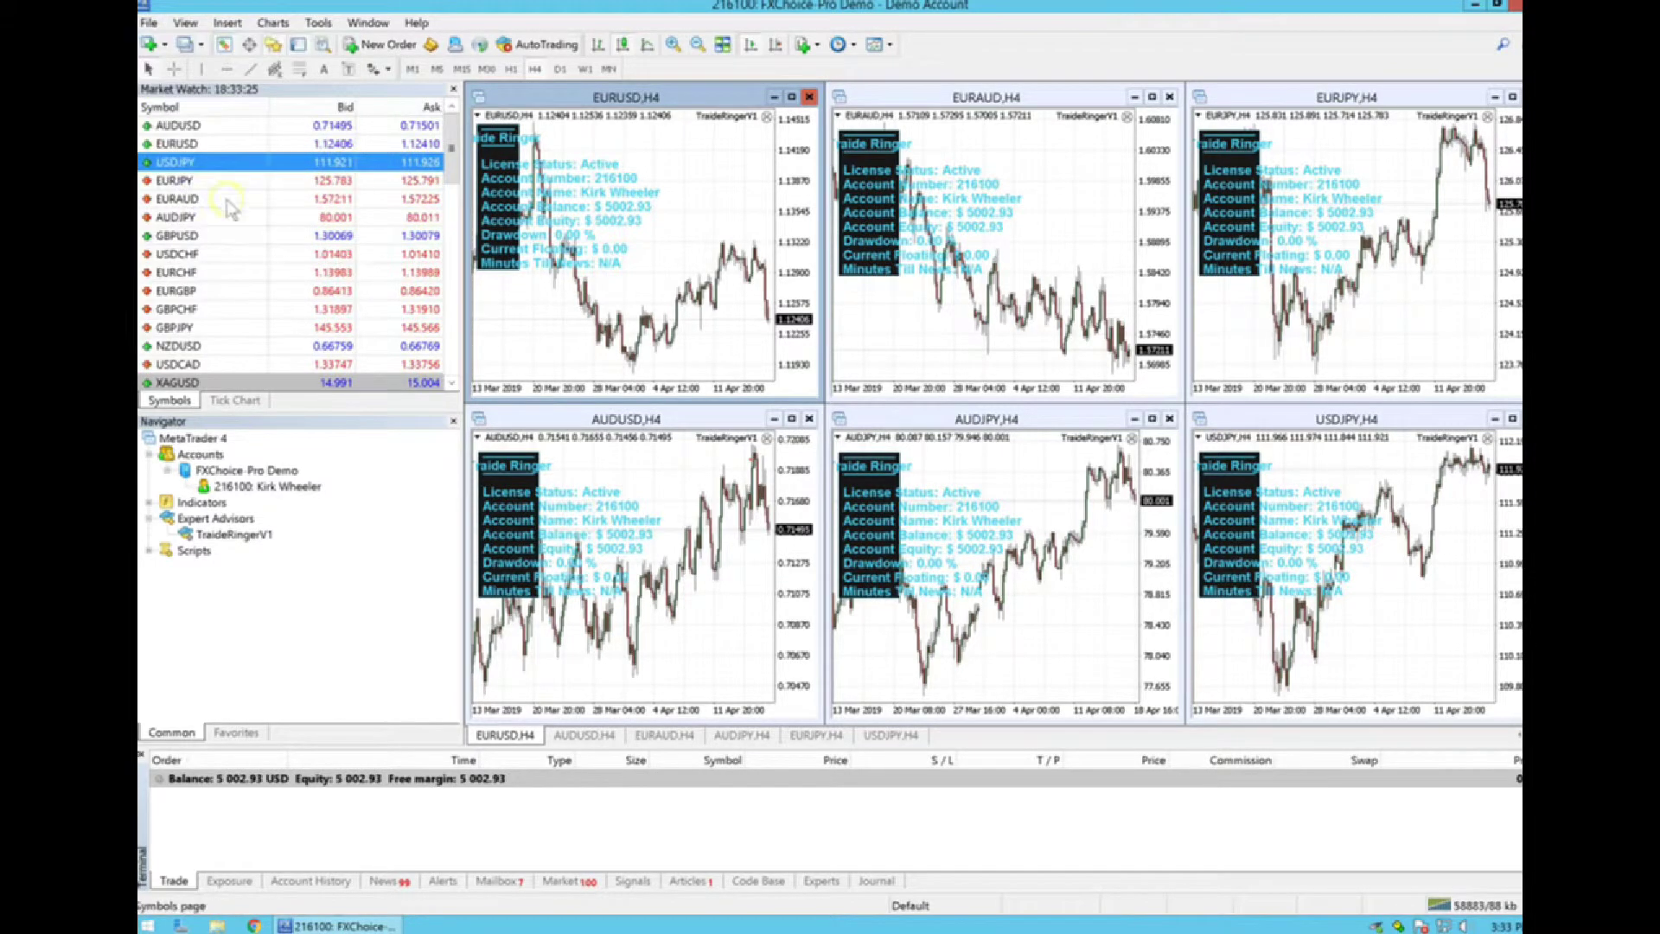
double_click(678, 396)
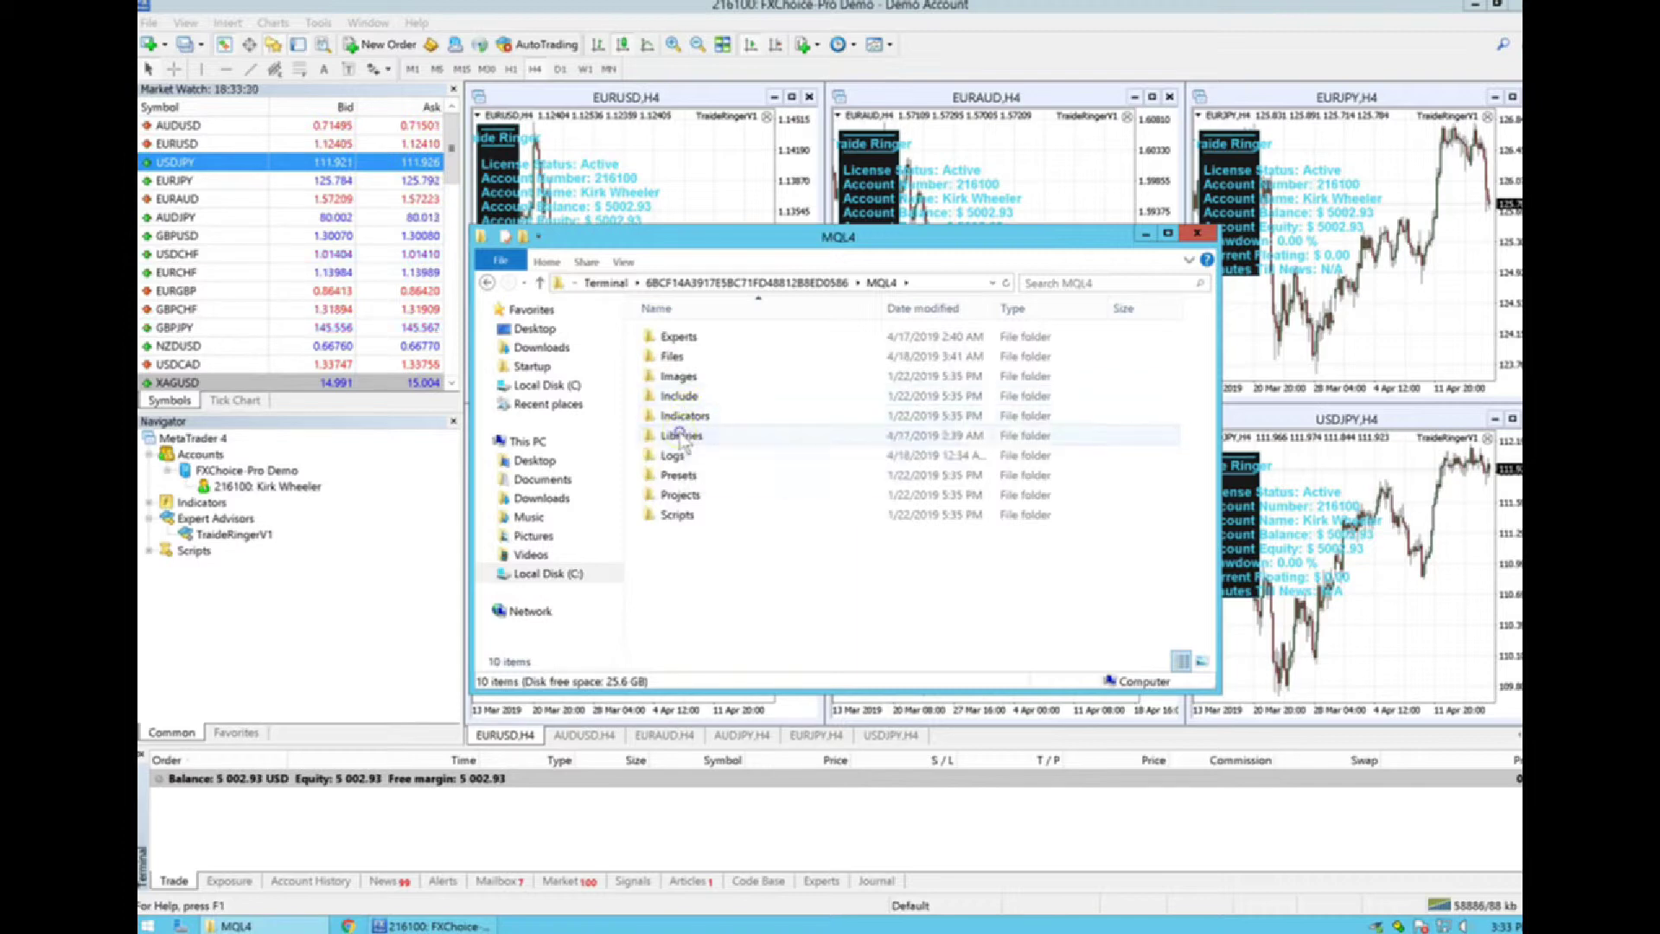
double_click(676, 435)
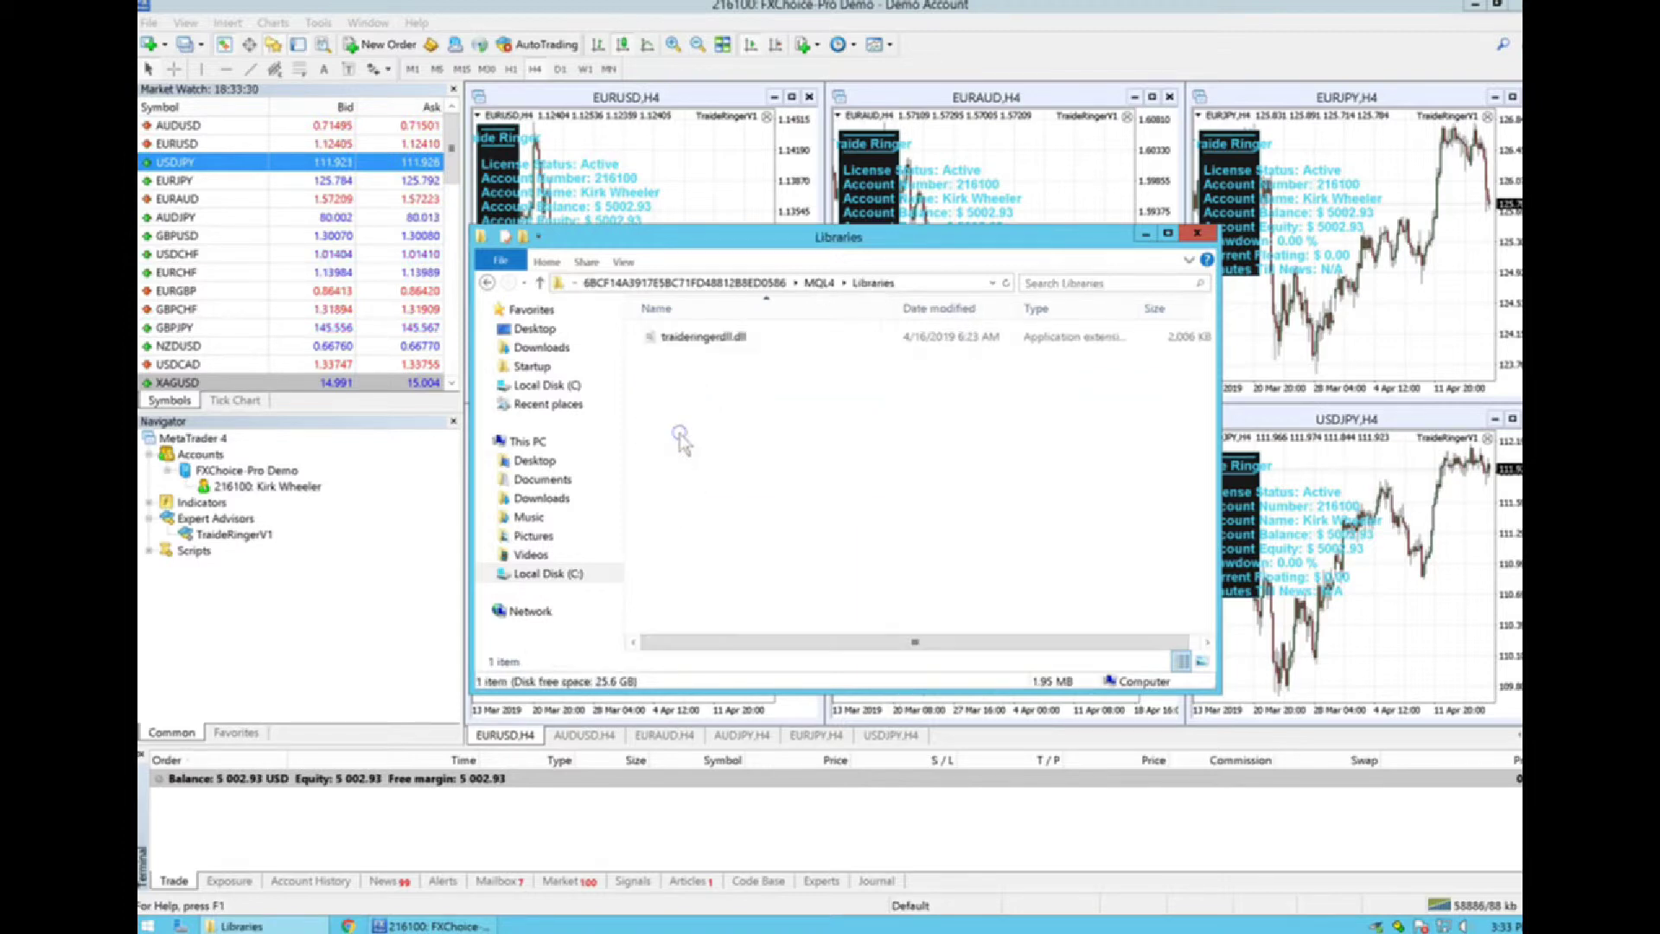
right_click(695, 358)
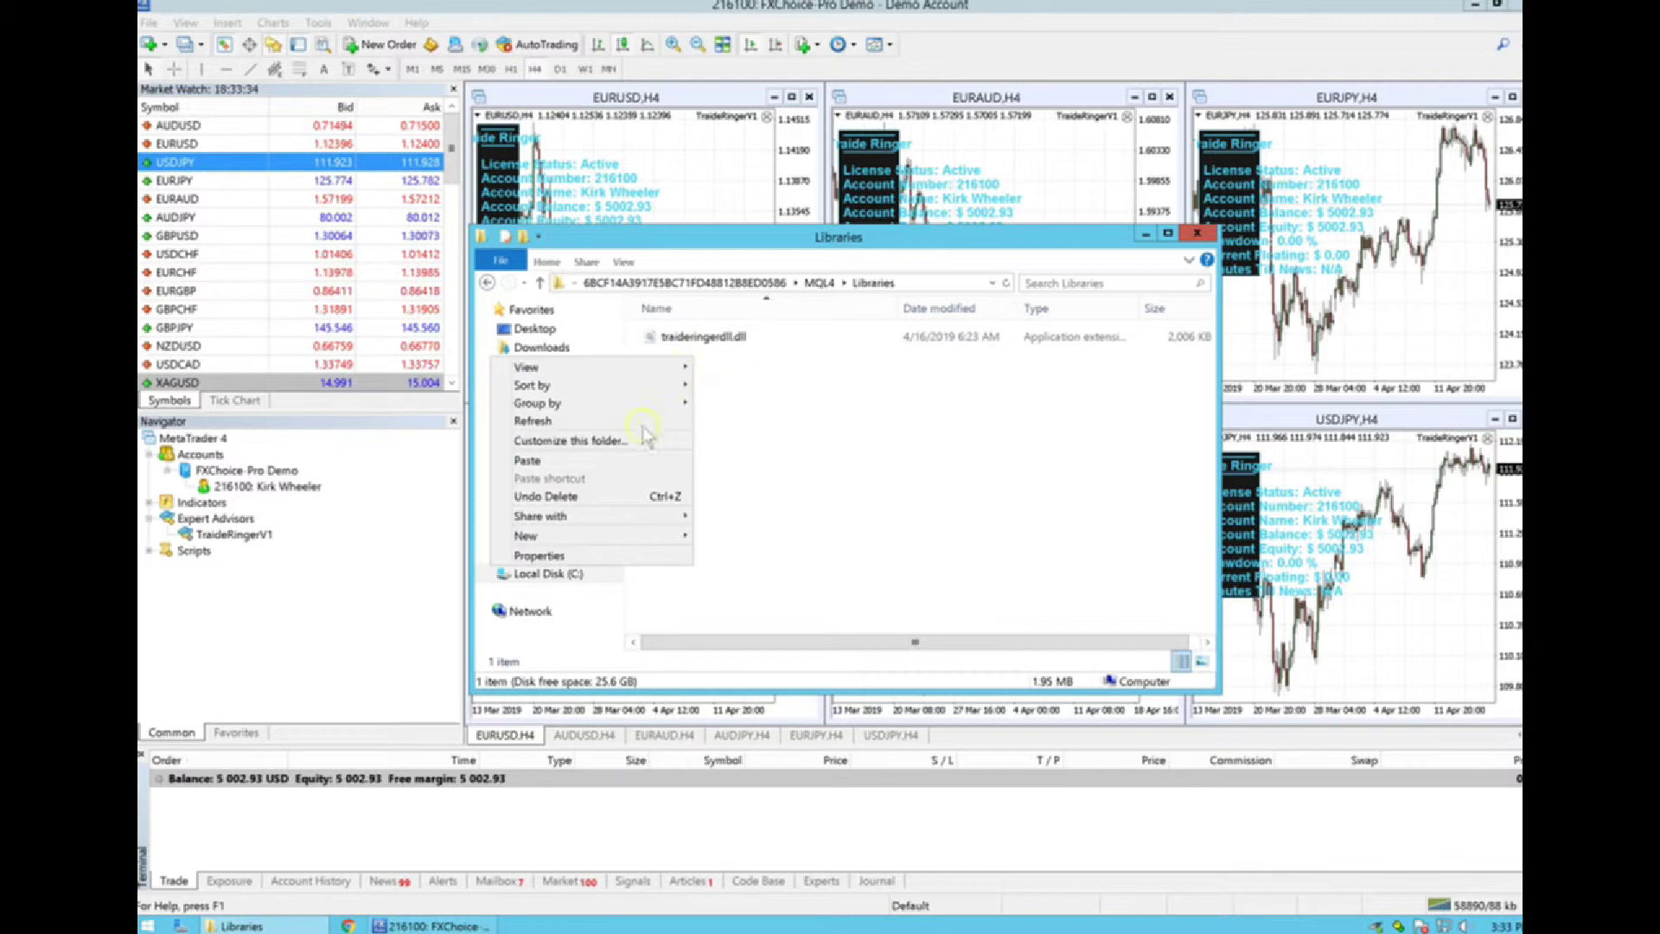
left_click(739, 351)
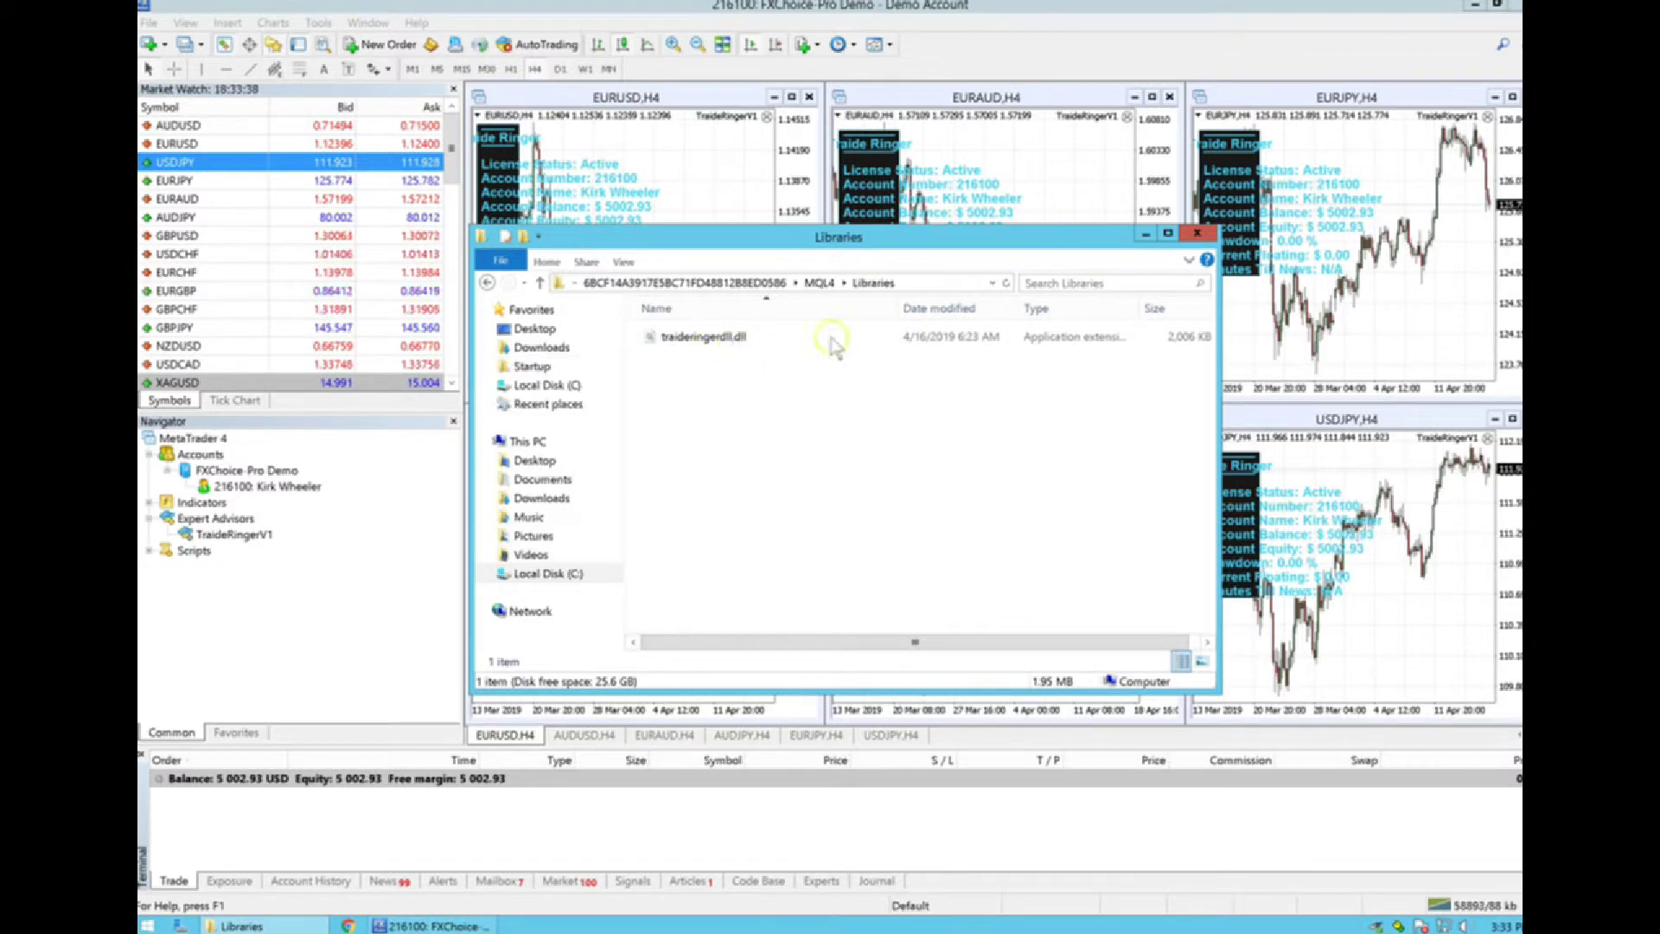
left_click(1198, 235)
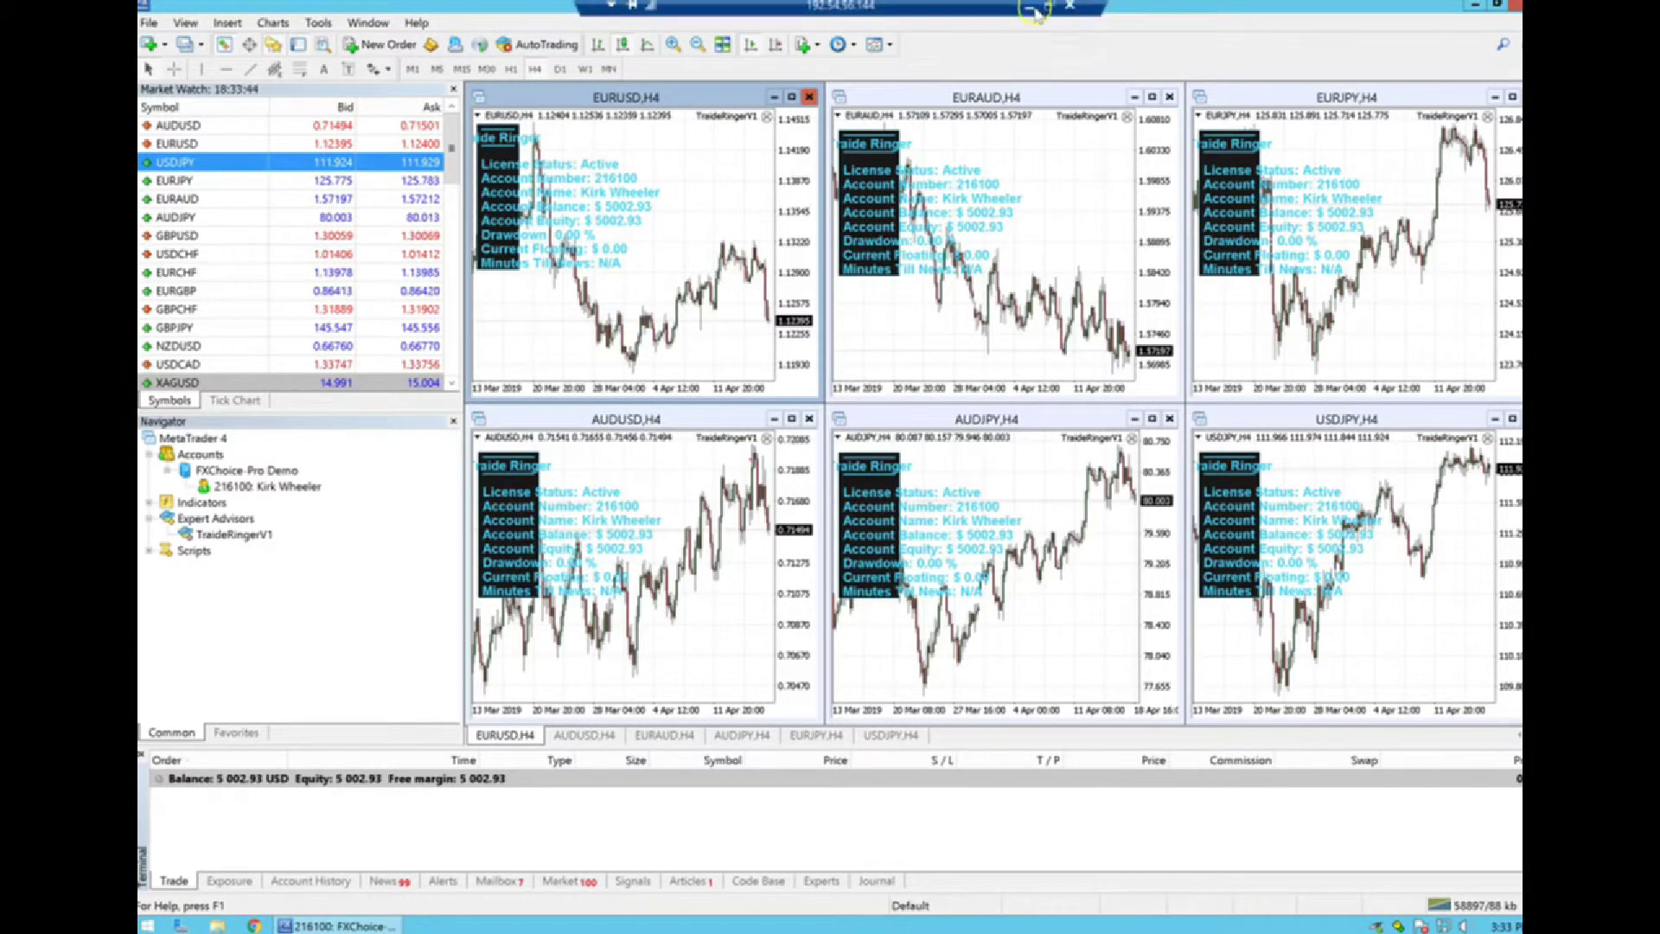
Consult the Traide Ringer guide in Chrome for the step on refreshing advisors, and switch back to the VPS
left_click(1035, 14)
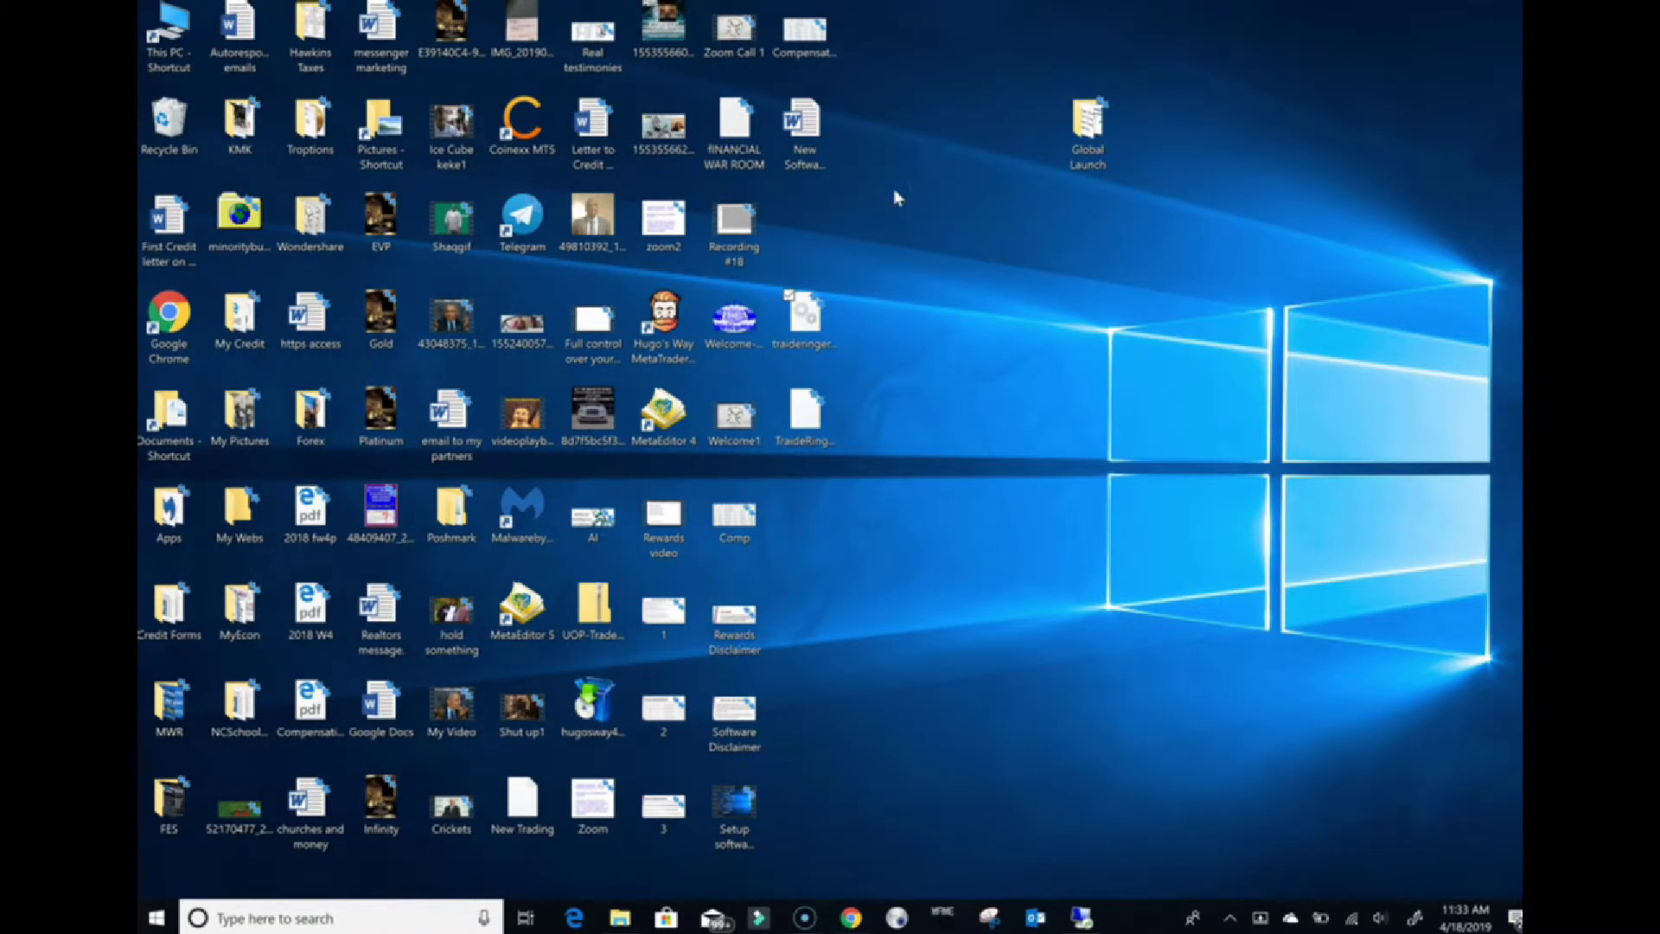
left_click(849, 916)
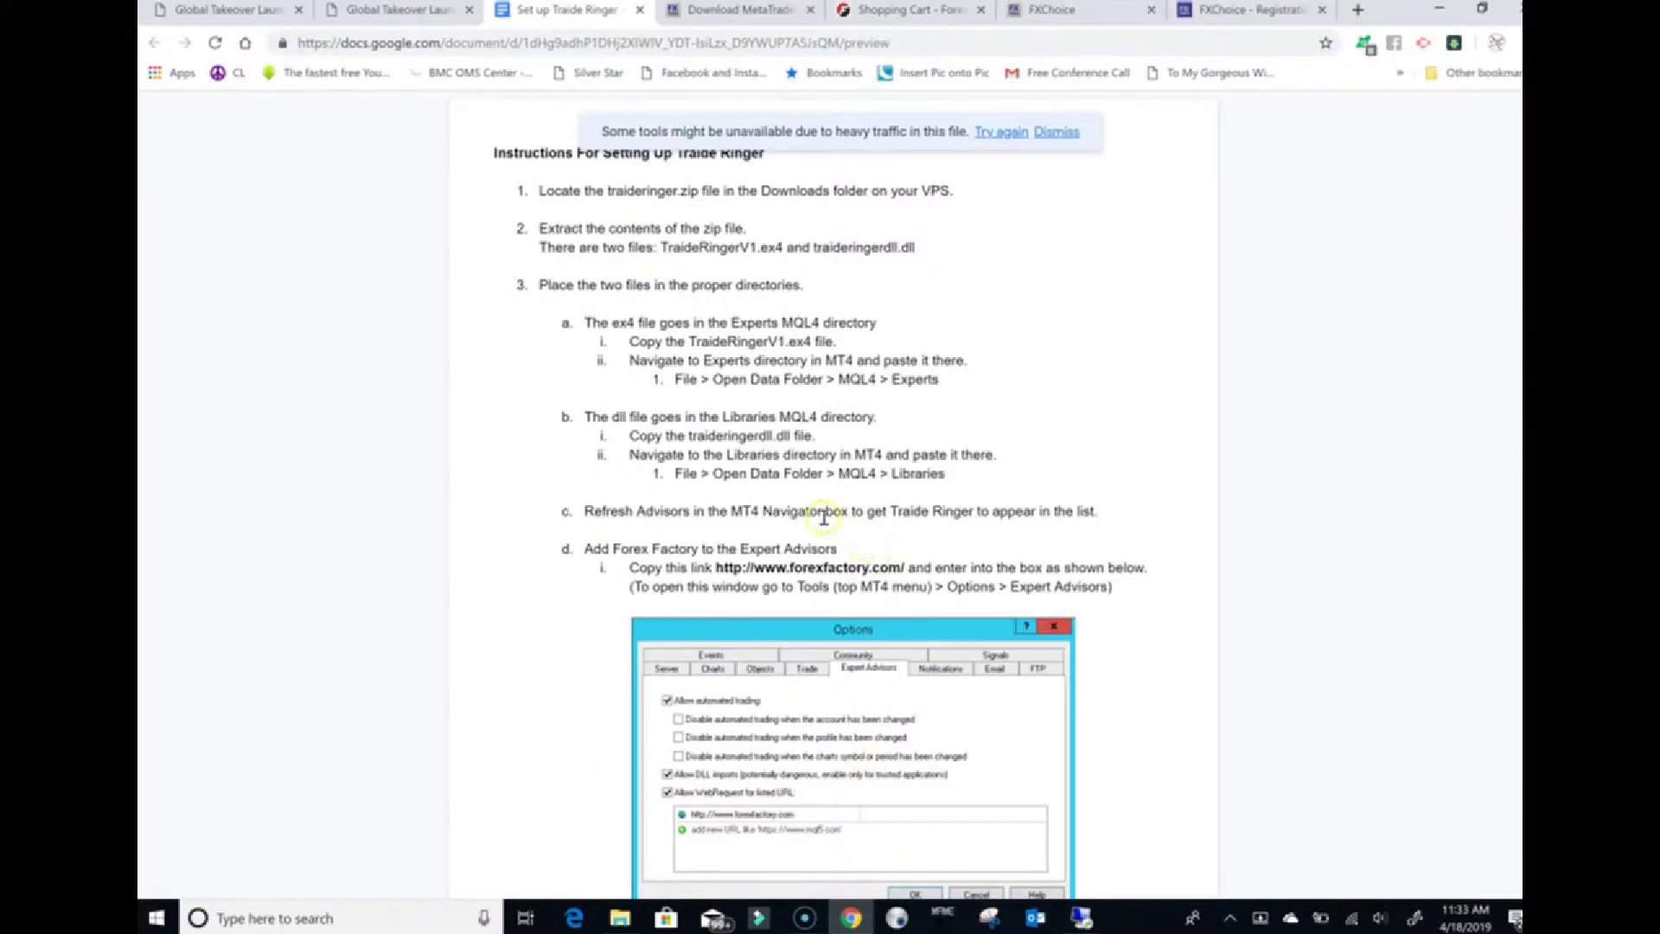
scroll(823, 517, "down", 3)
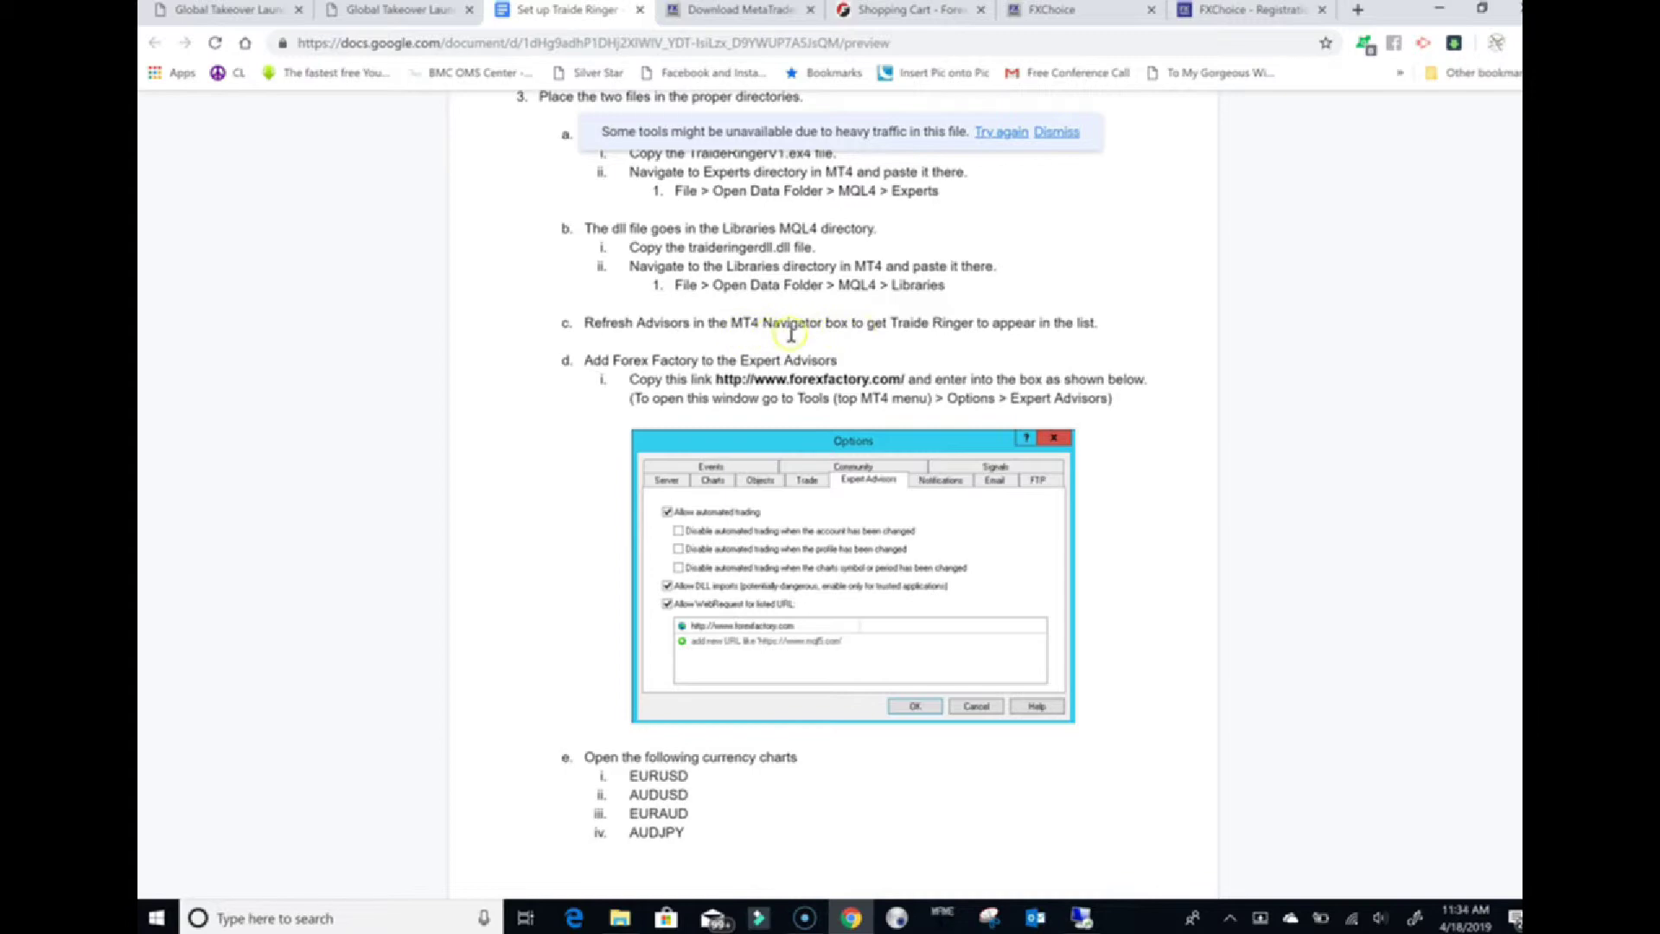
left_click(1080, 918)
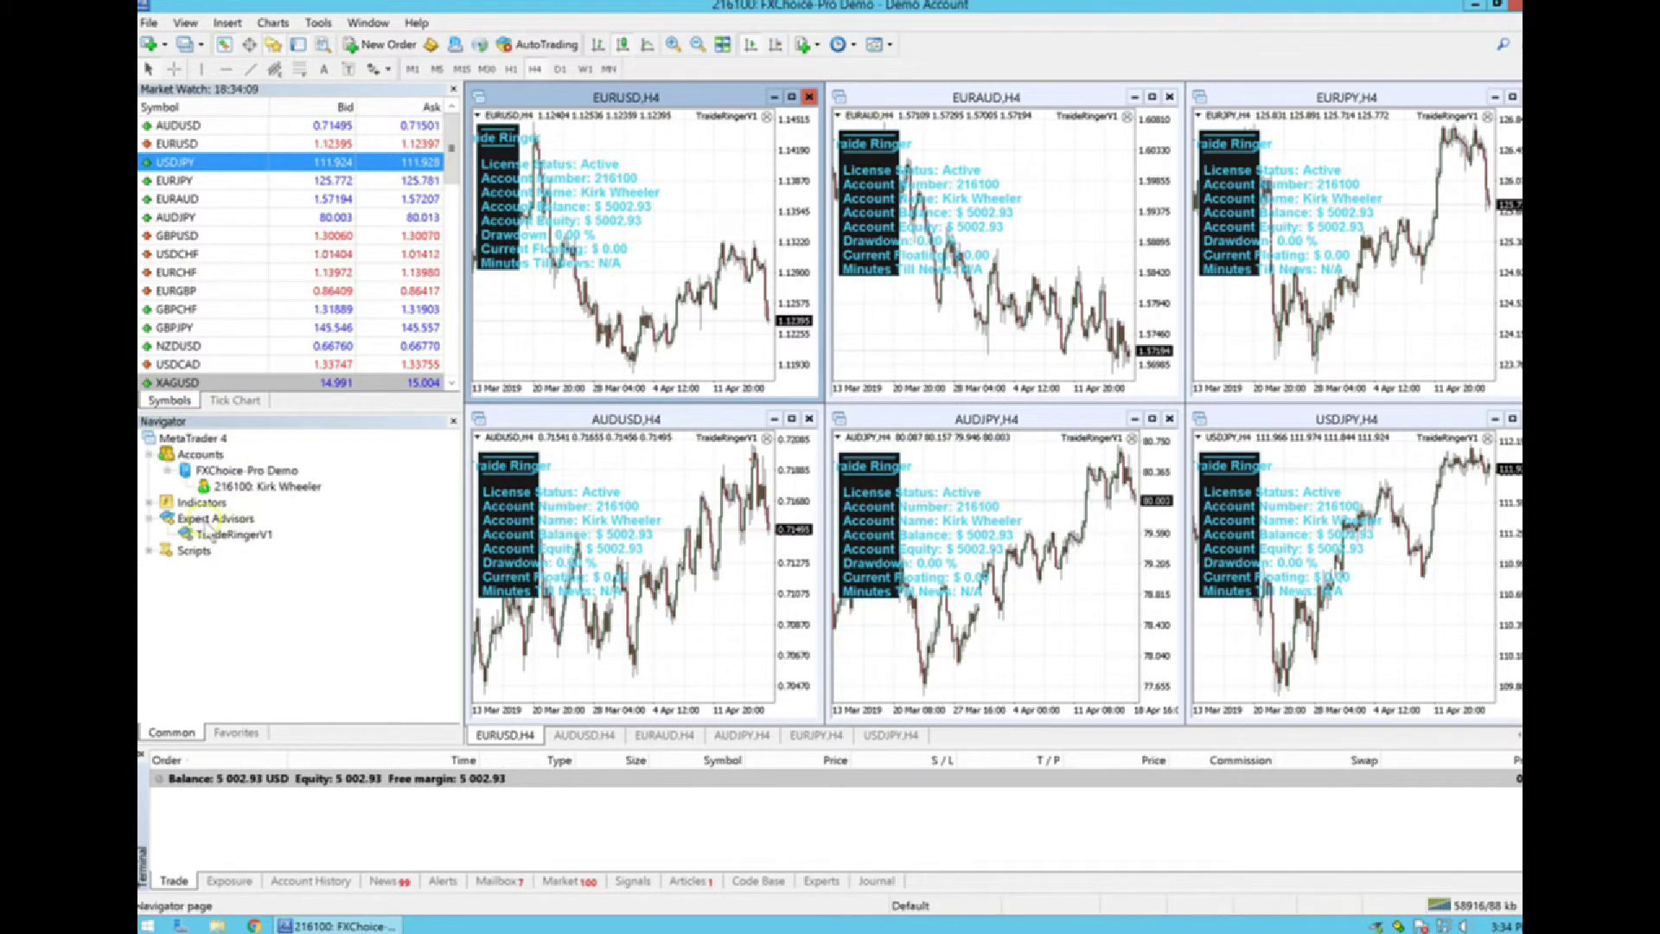
Refresh the Expert Advisors list in the MetaTrader 4 Navigator, and return to the Traide Ringer setup guide
right_click(210, 520)
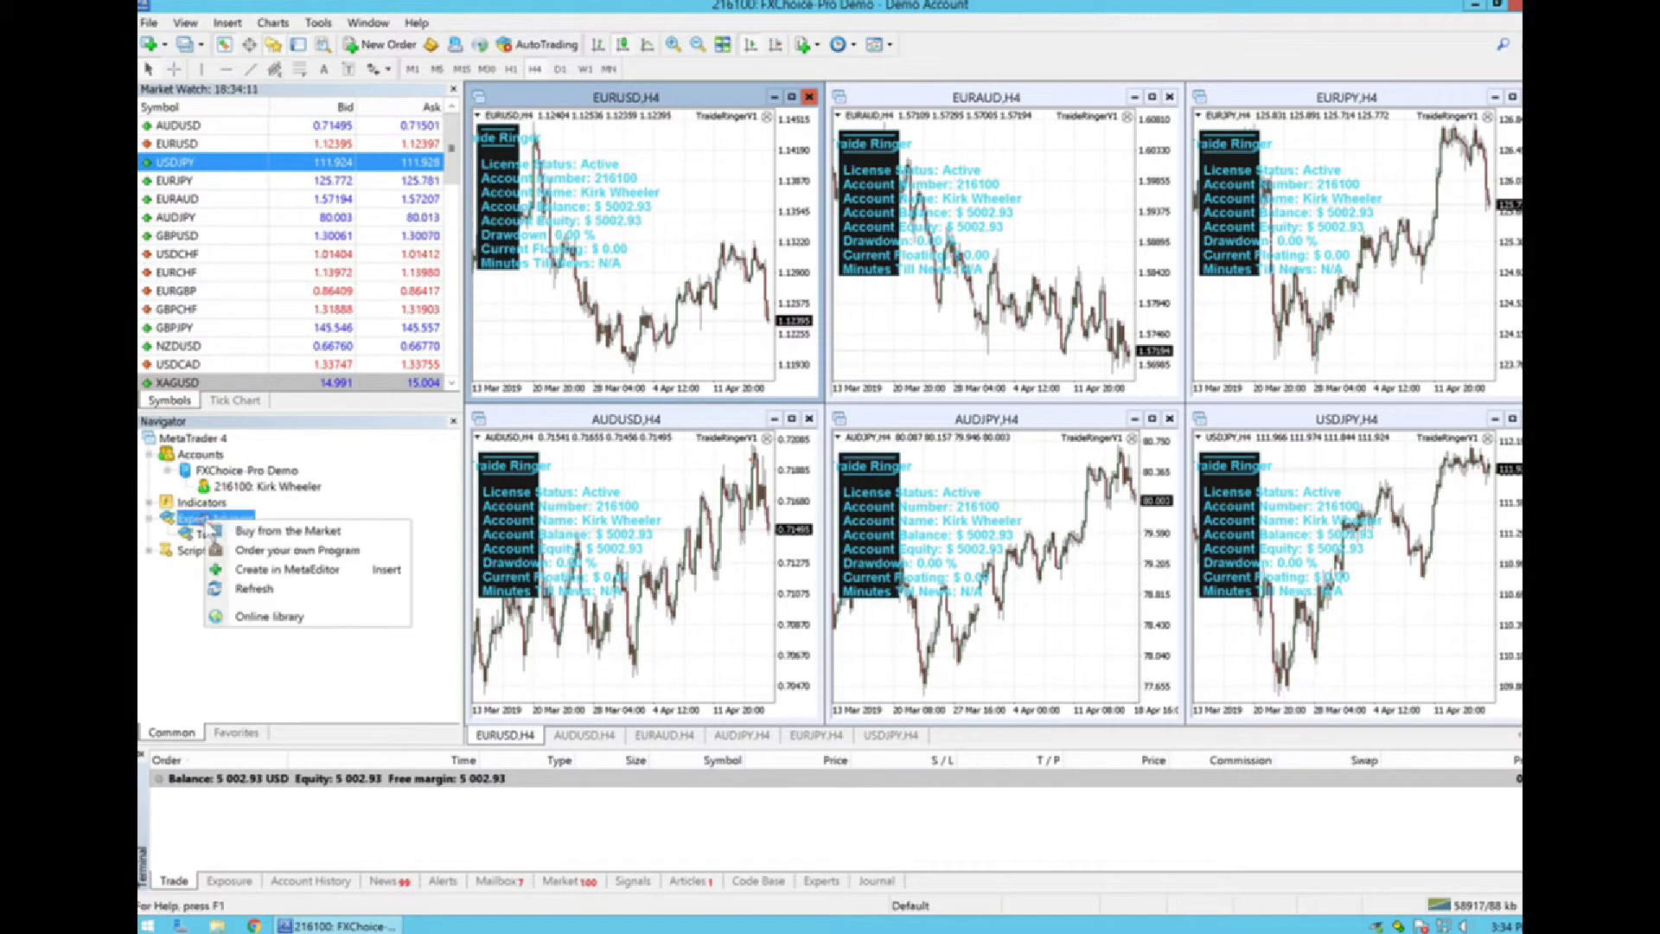
left_click(253, 589)
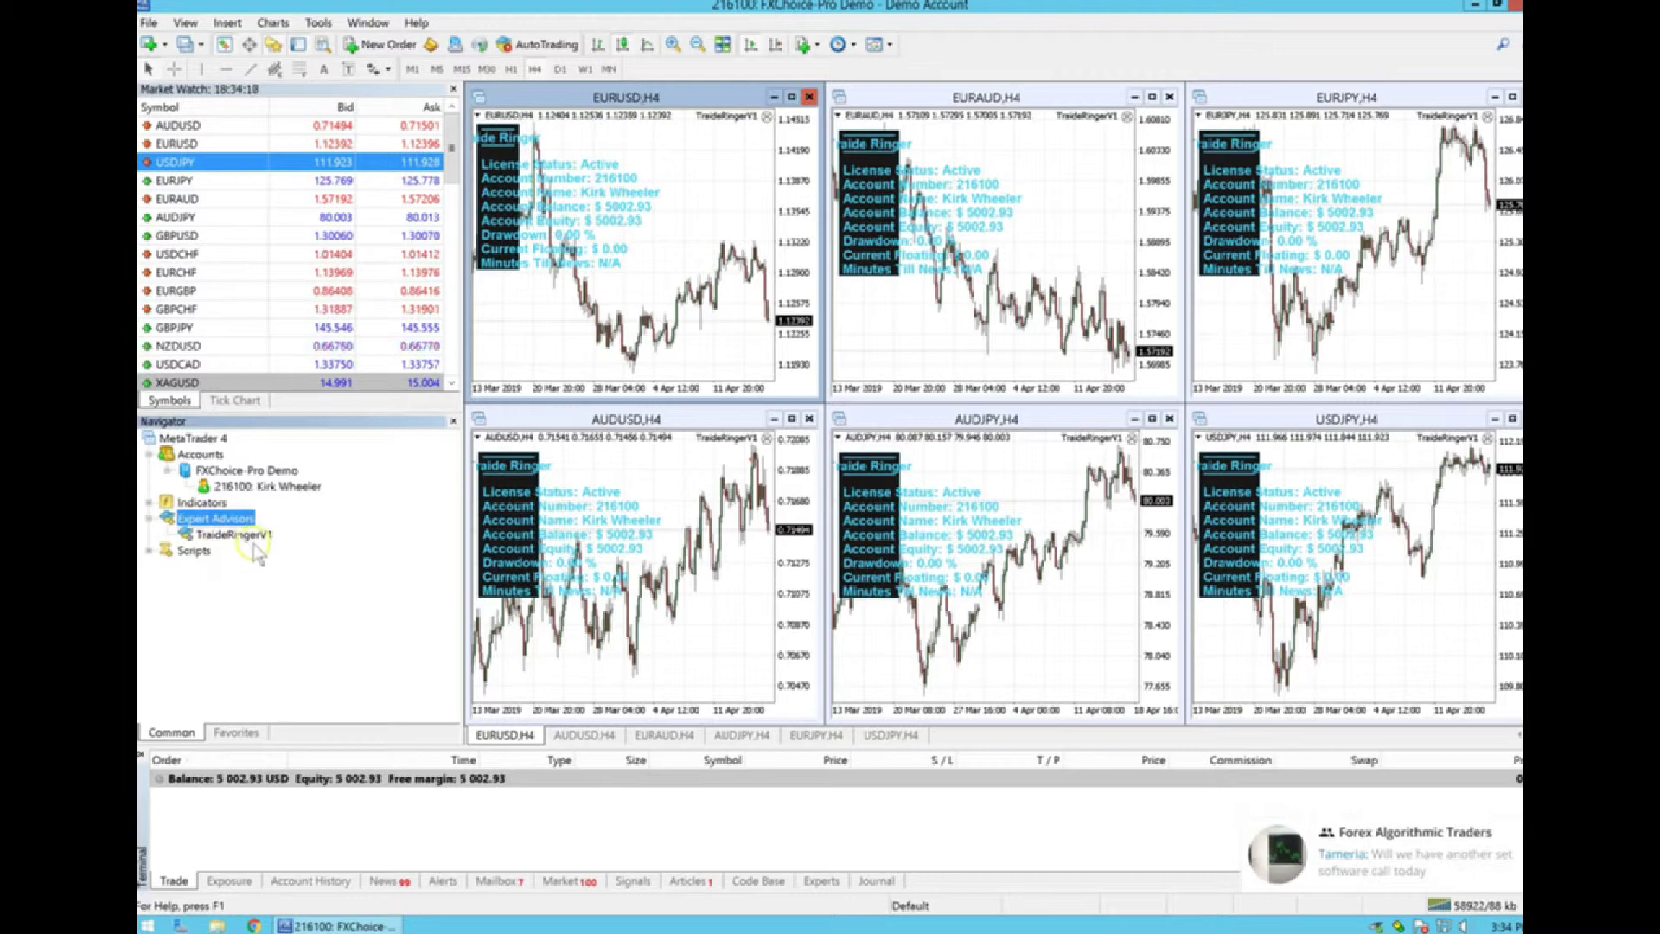
left_click(149, 519)
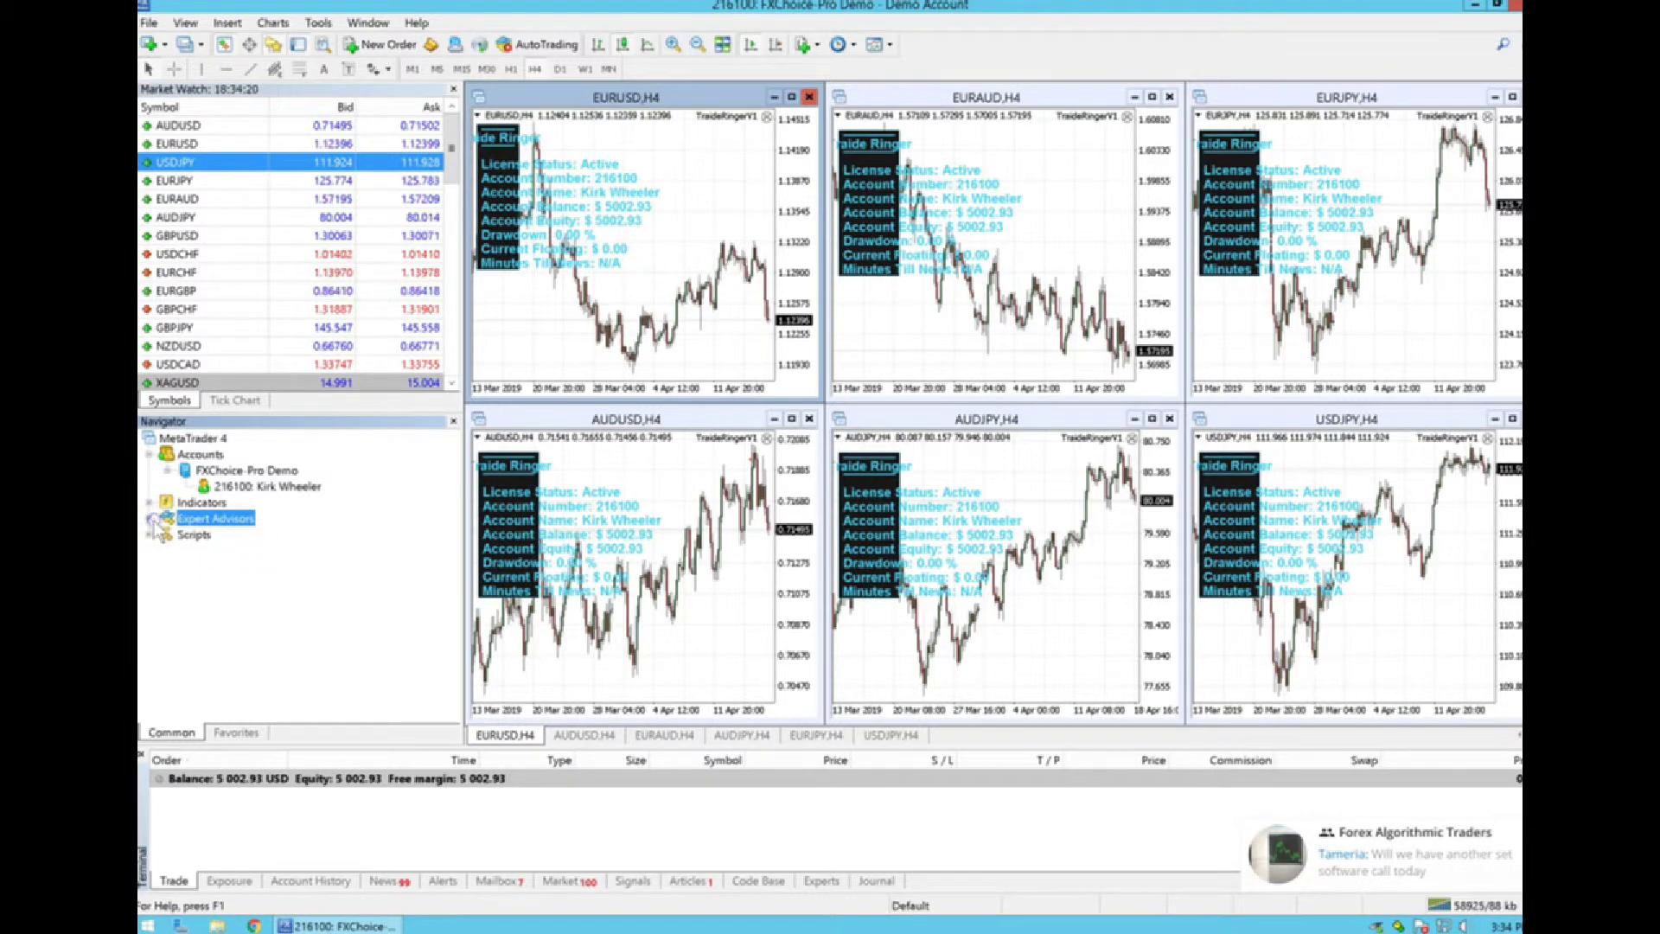
right_click(215, 519)
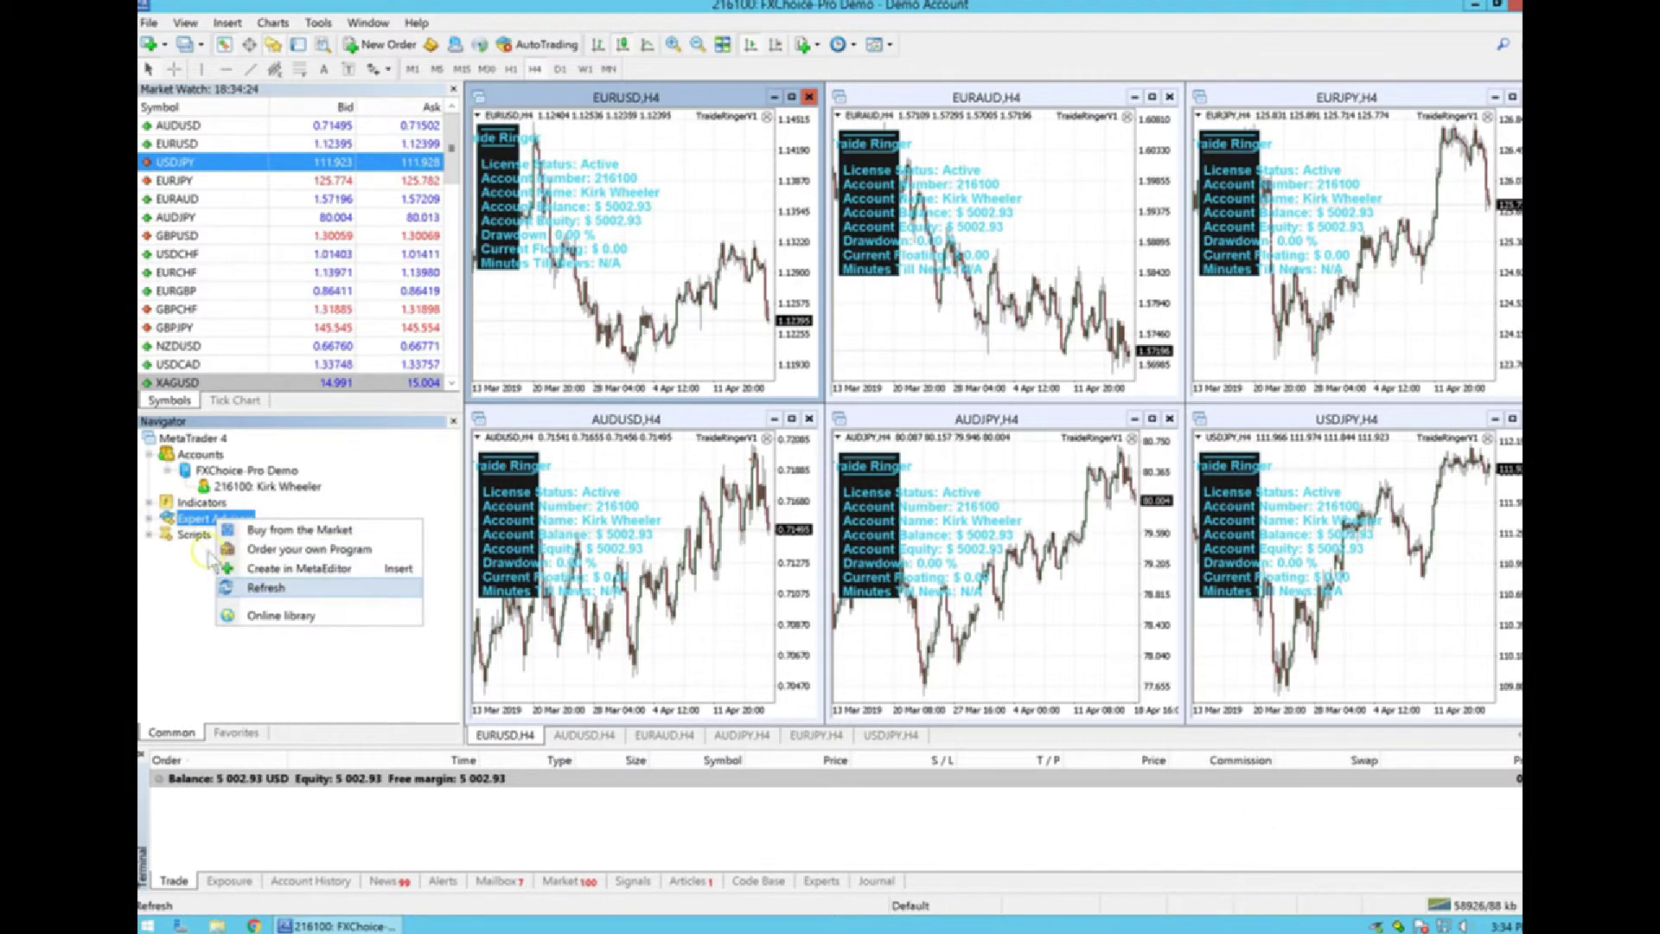
left_click(255, 588)
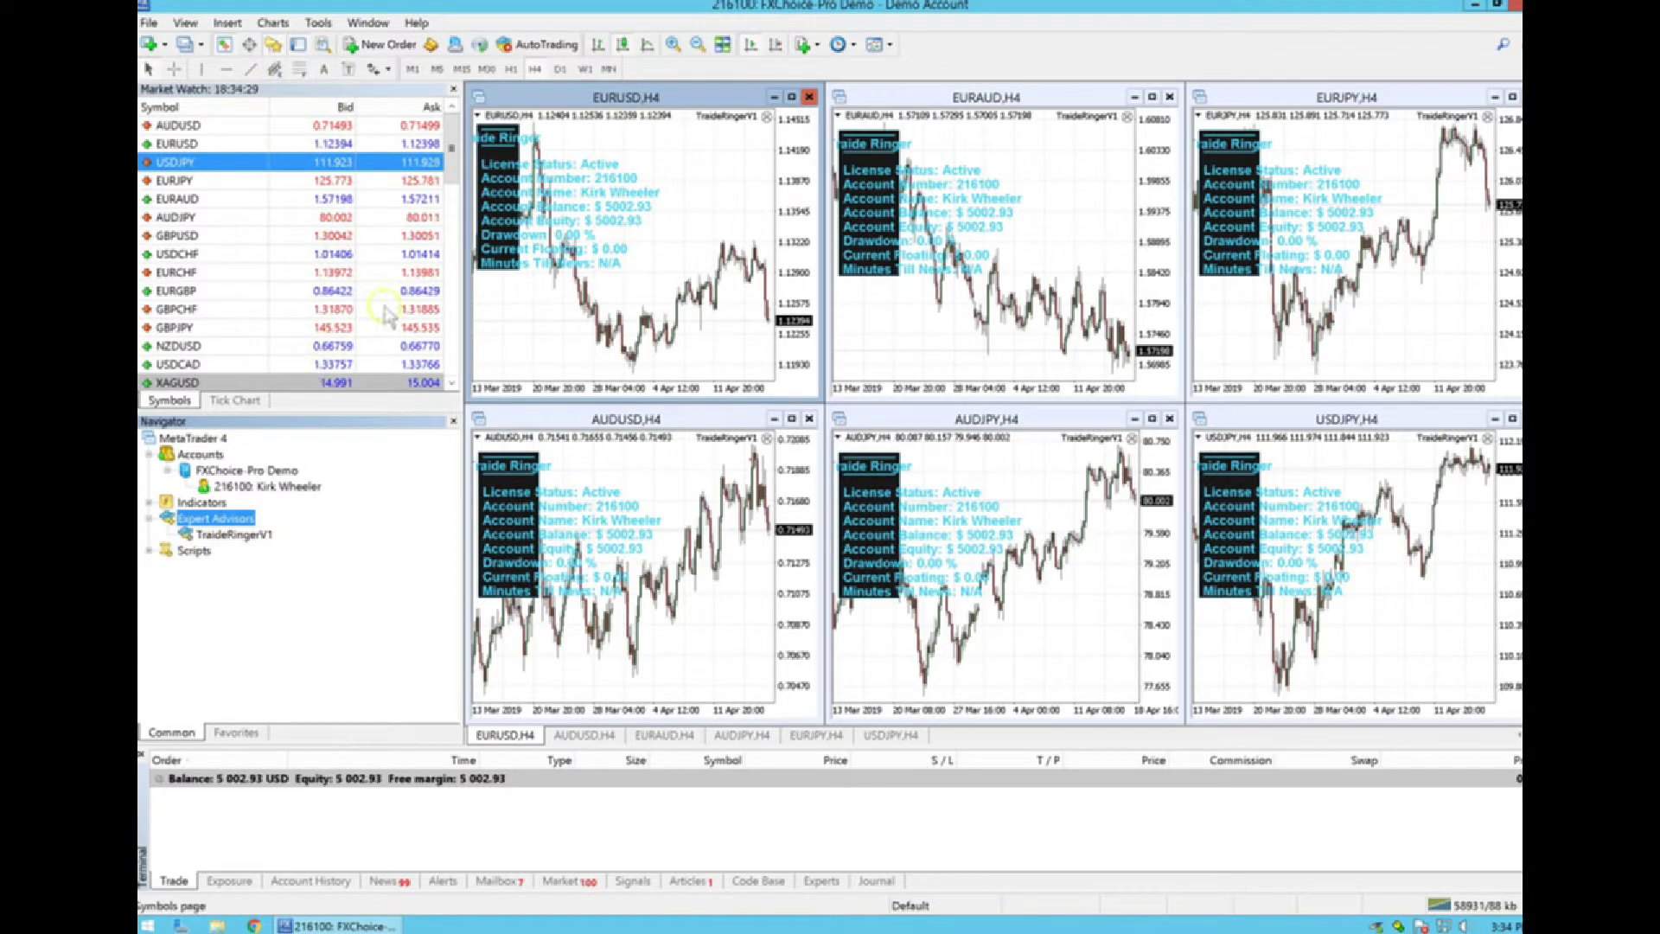
mouse_move(1022, 11)
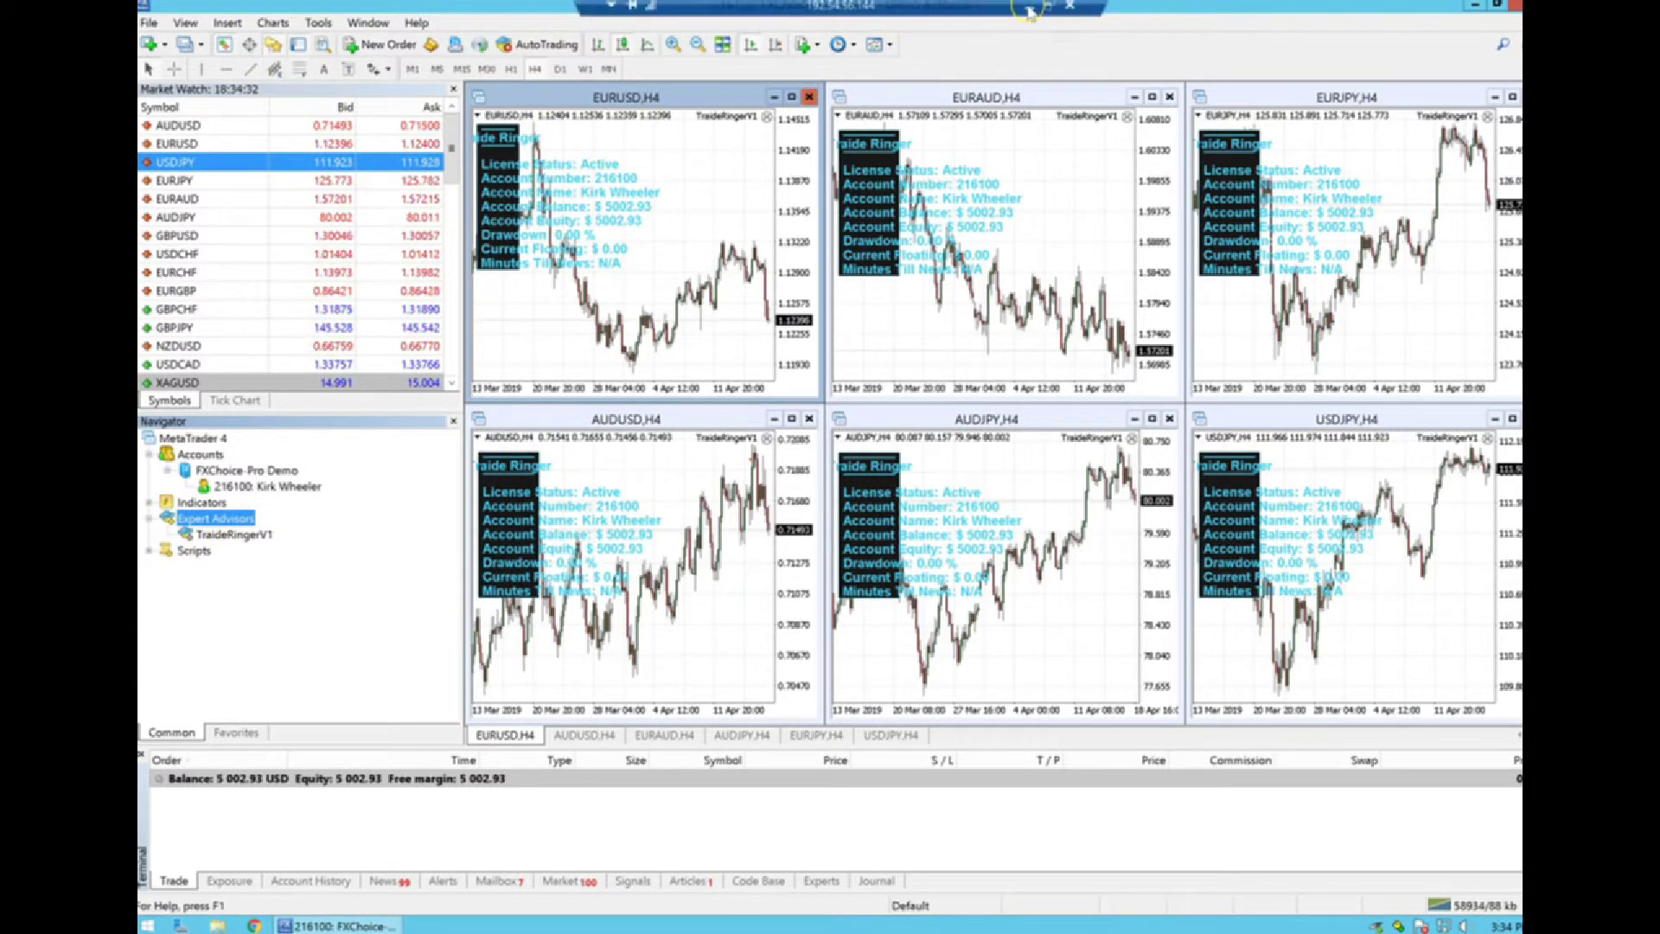
left_click(1029, 10)
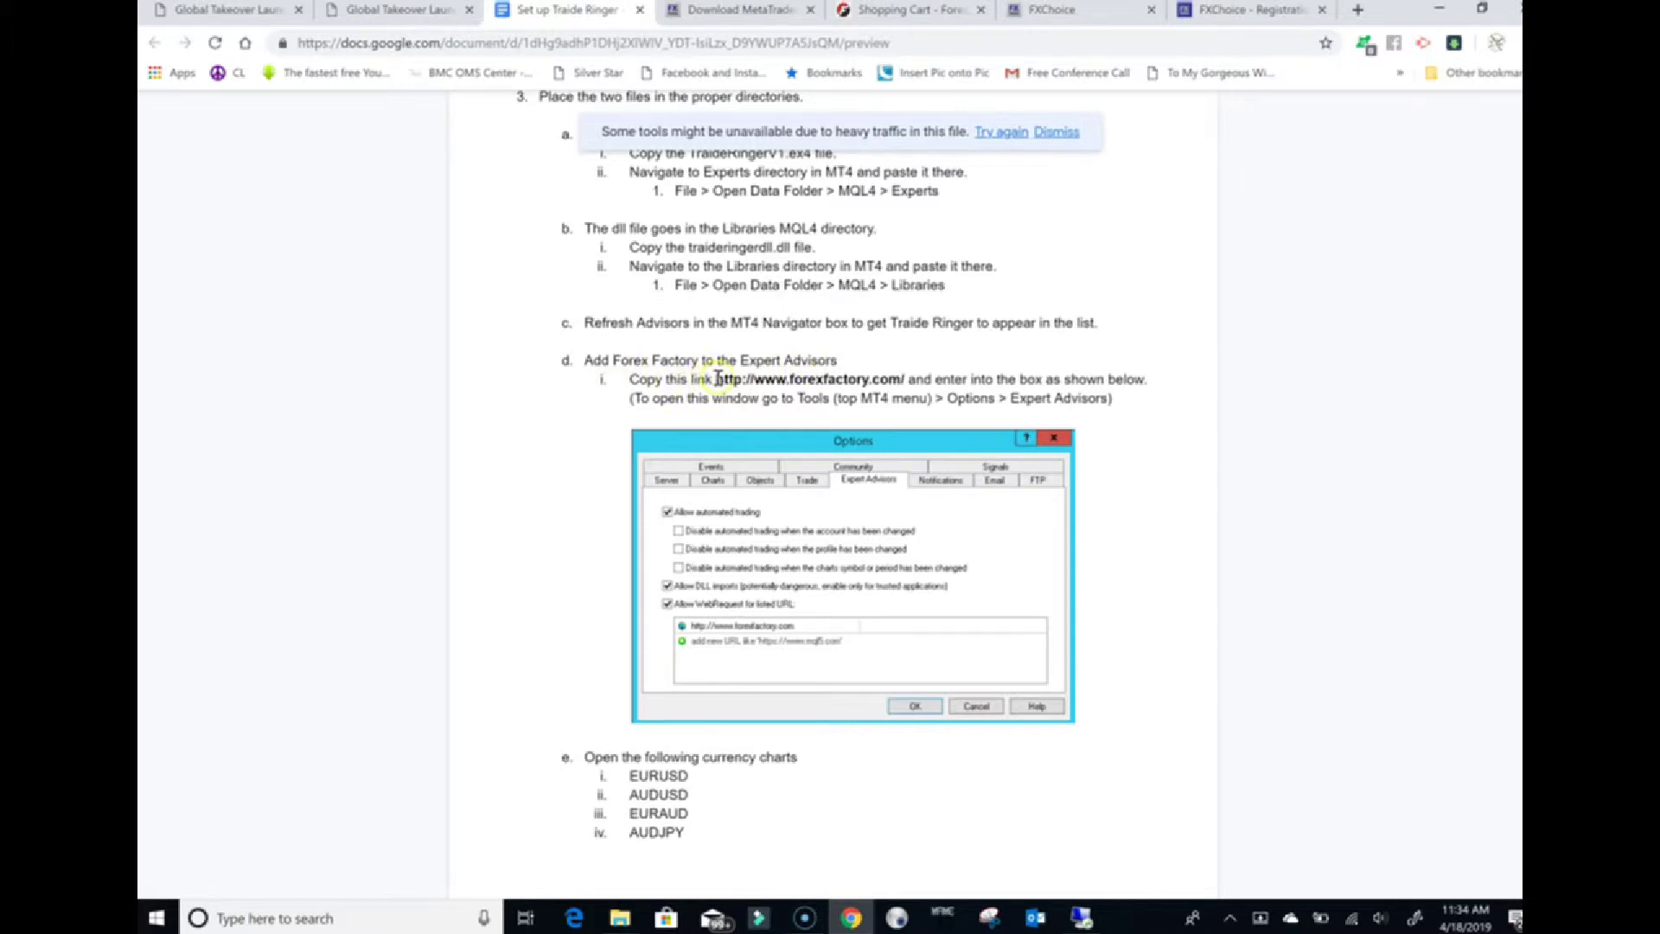
left_click_drag(725, 381, 894, 380)
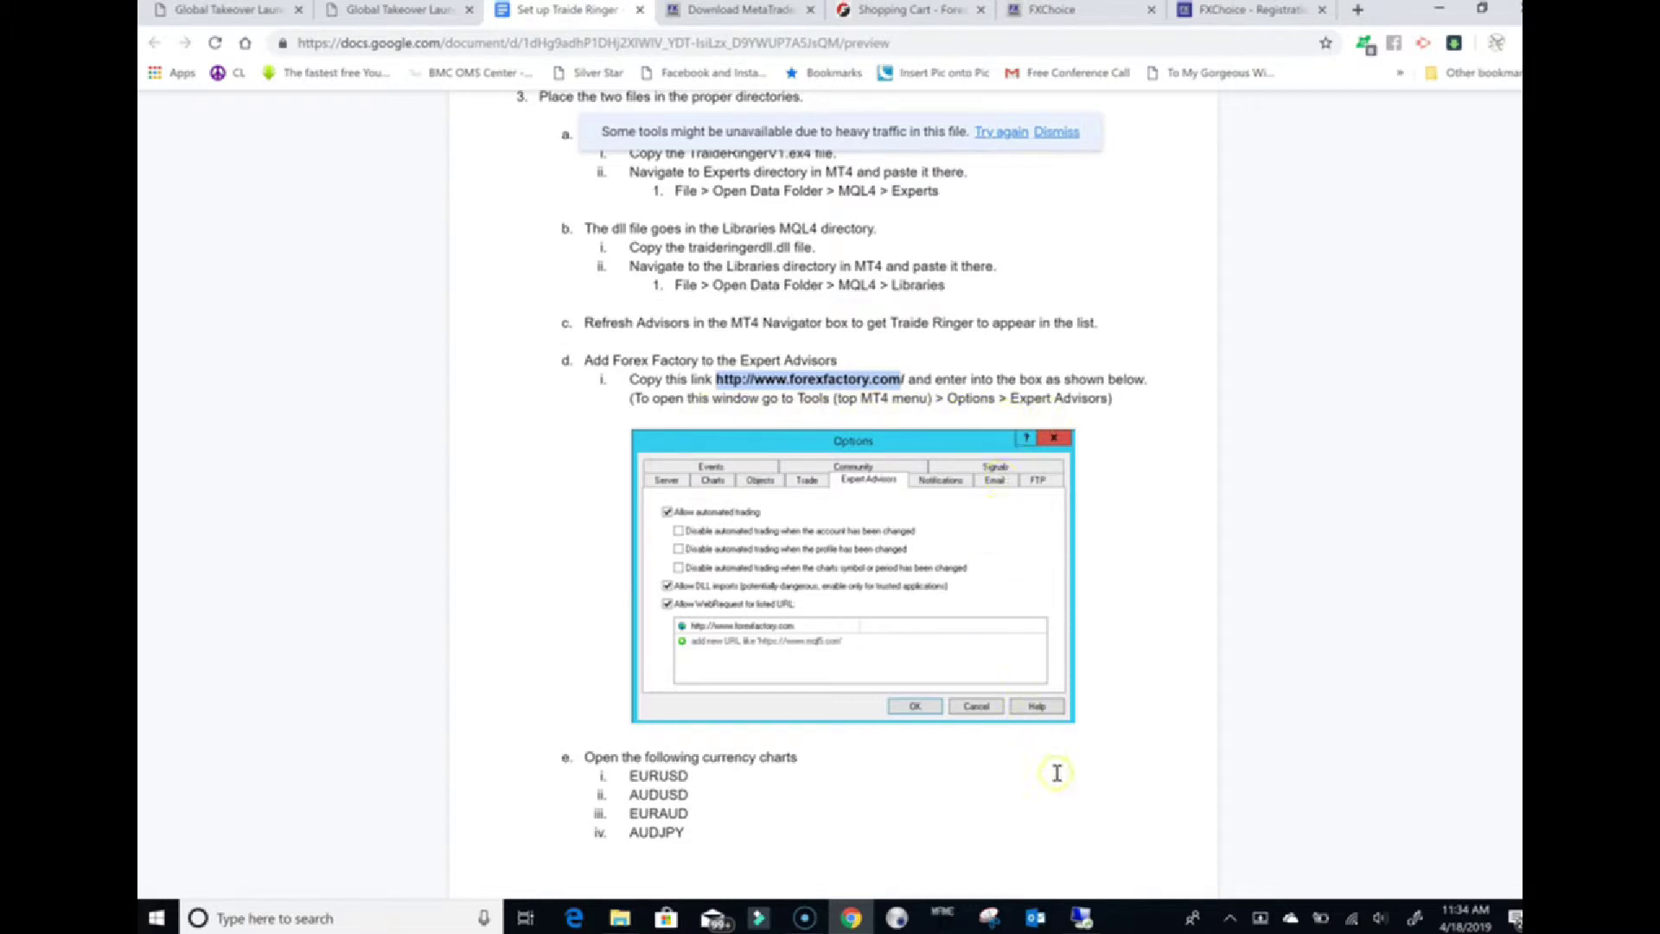
left_click(1080, 918)
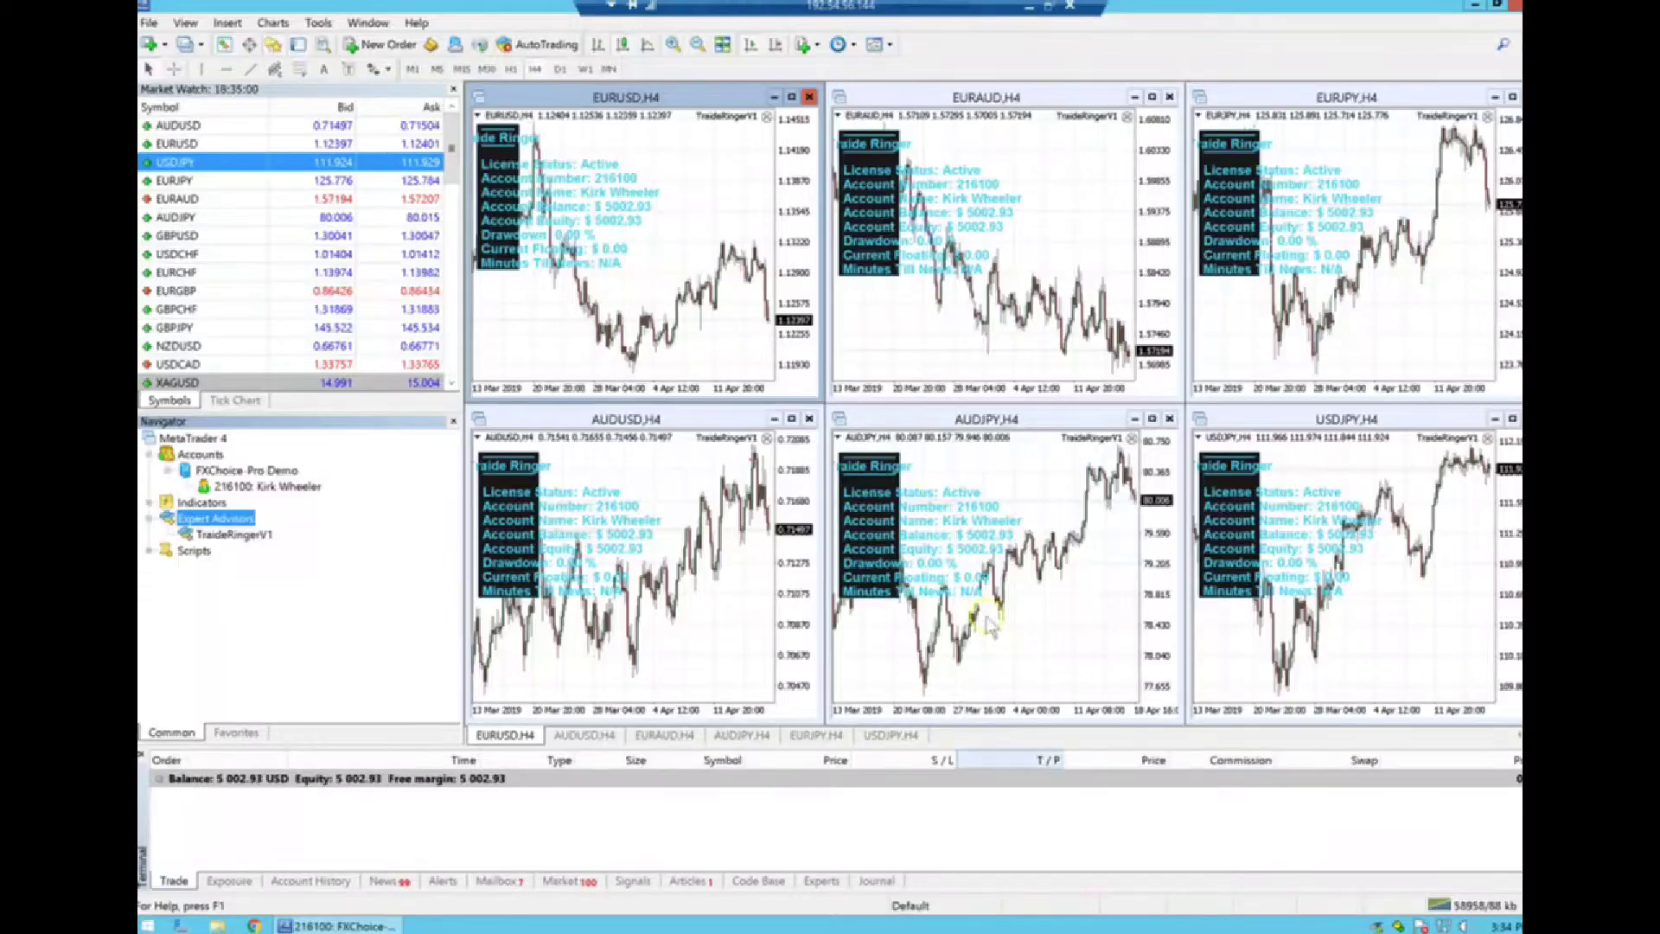
left_click(319, 25)
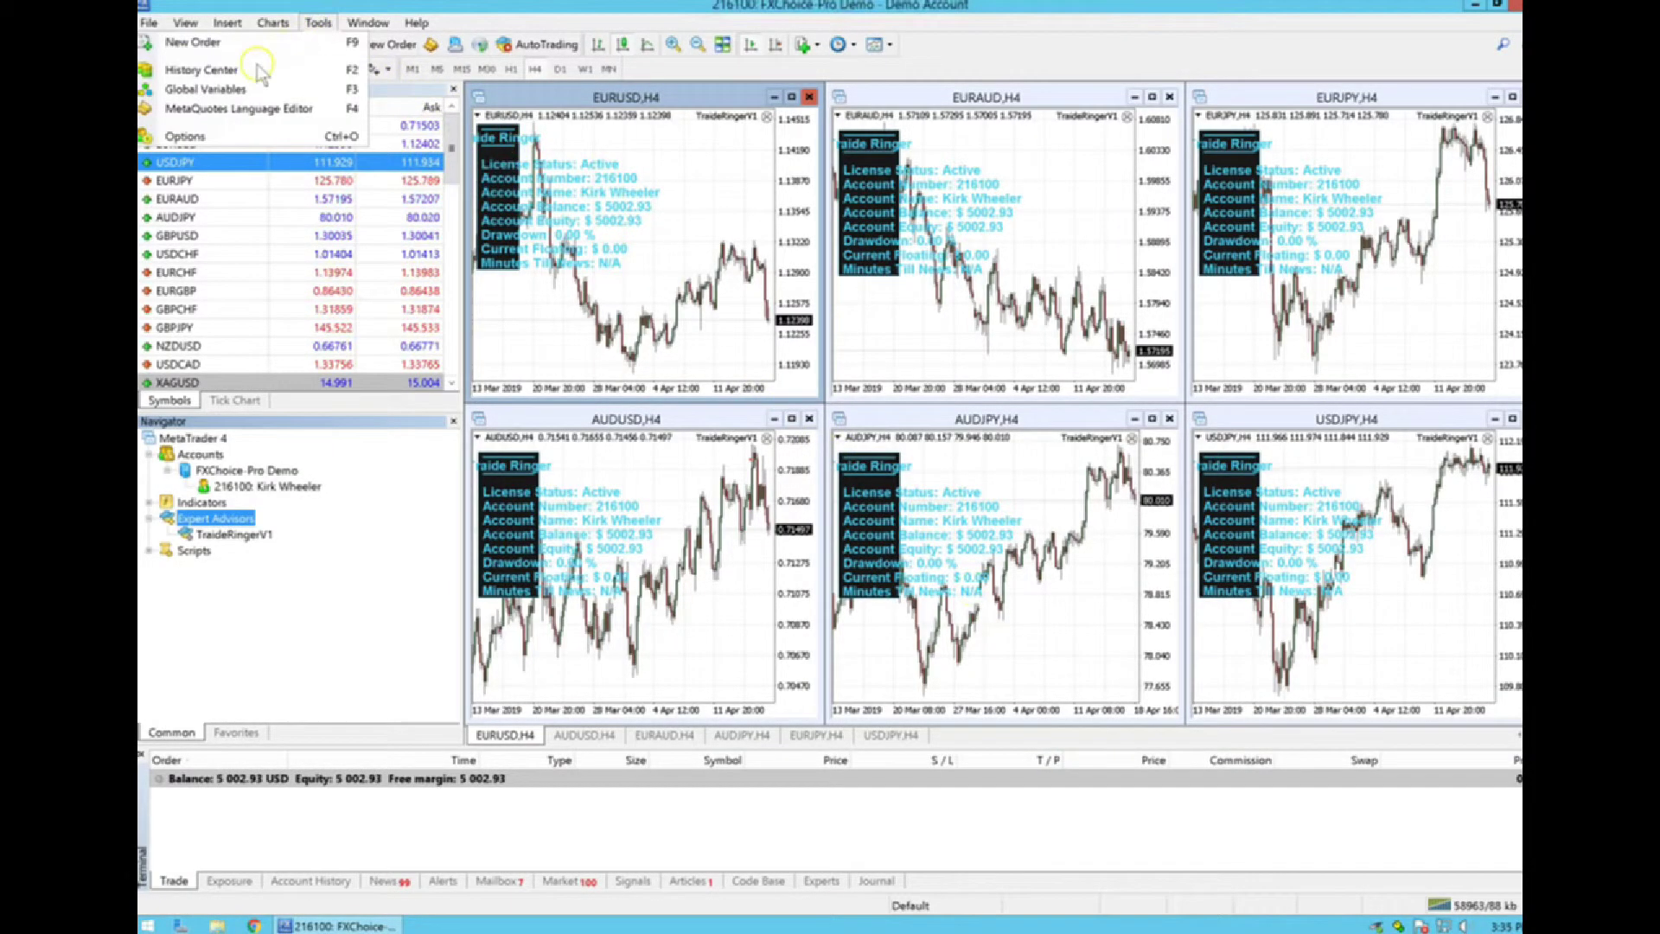
left_click(184, 136)
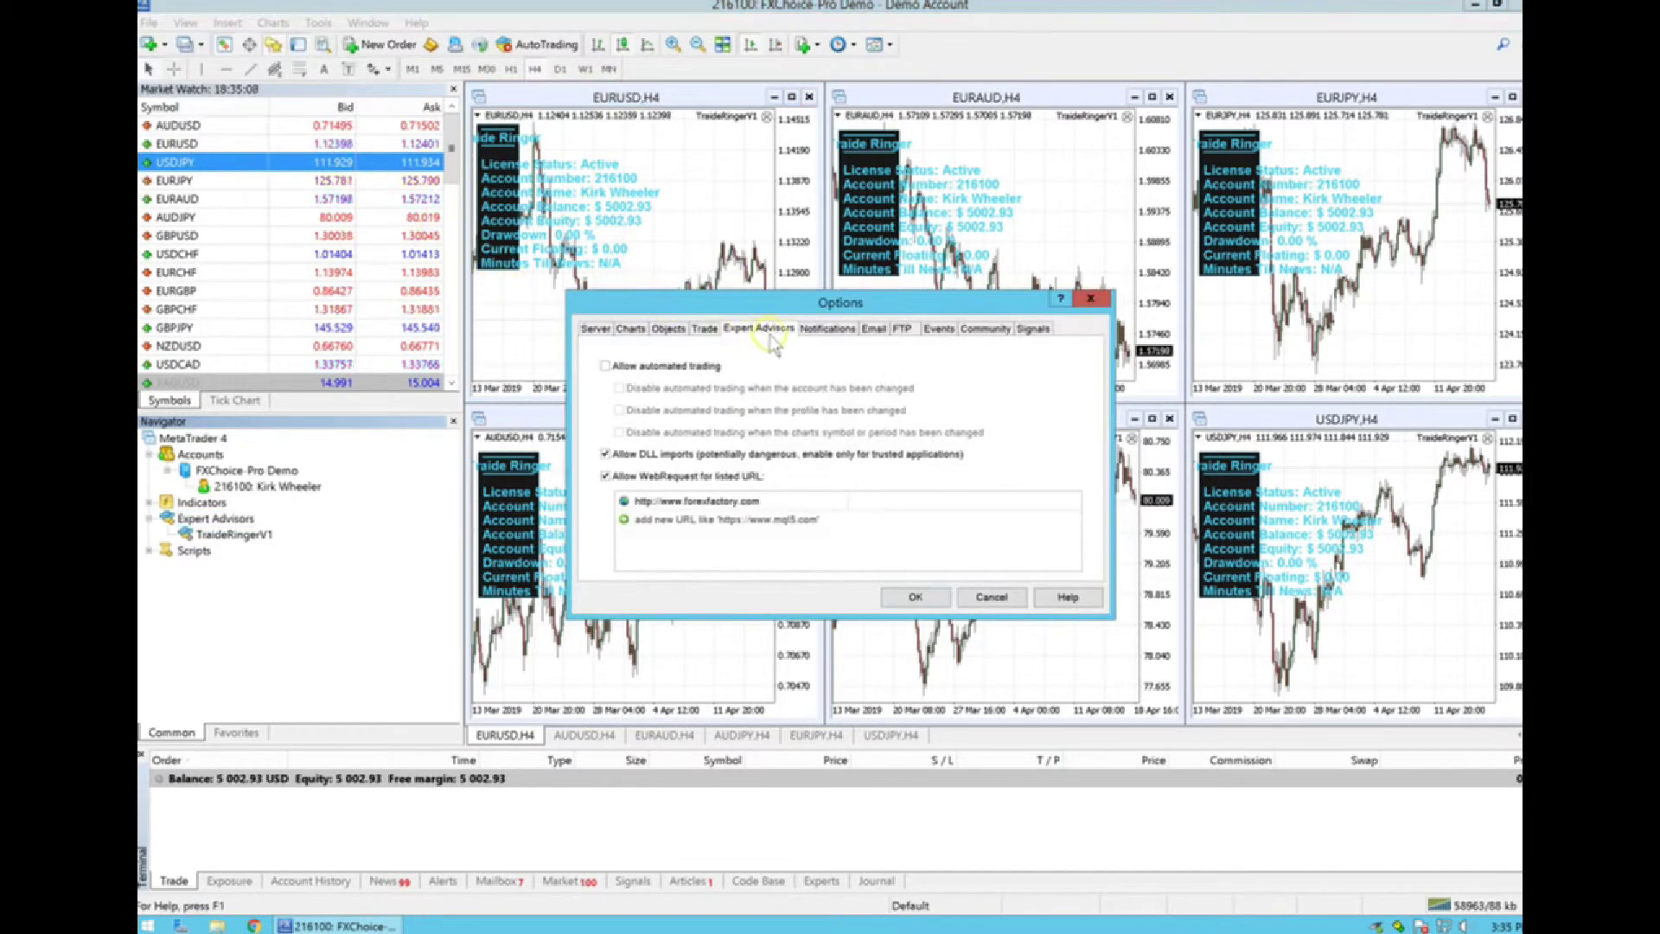
left_click(672, 520)
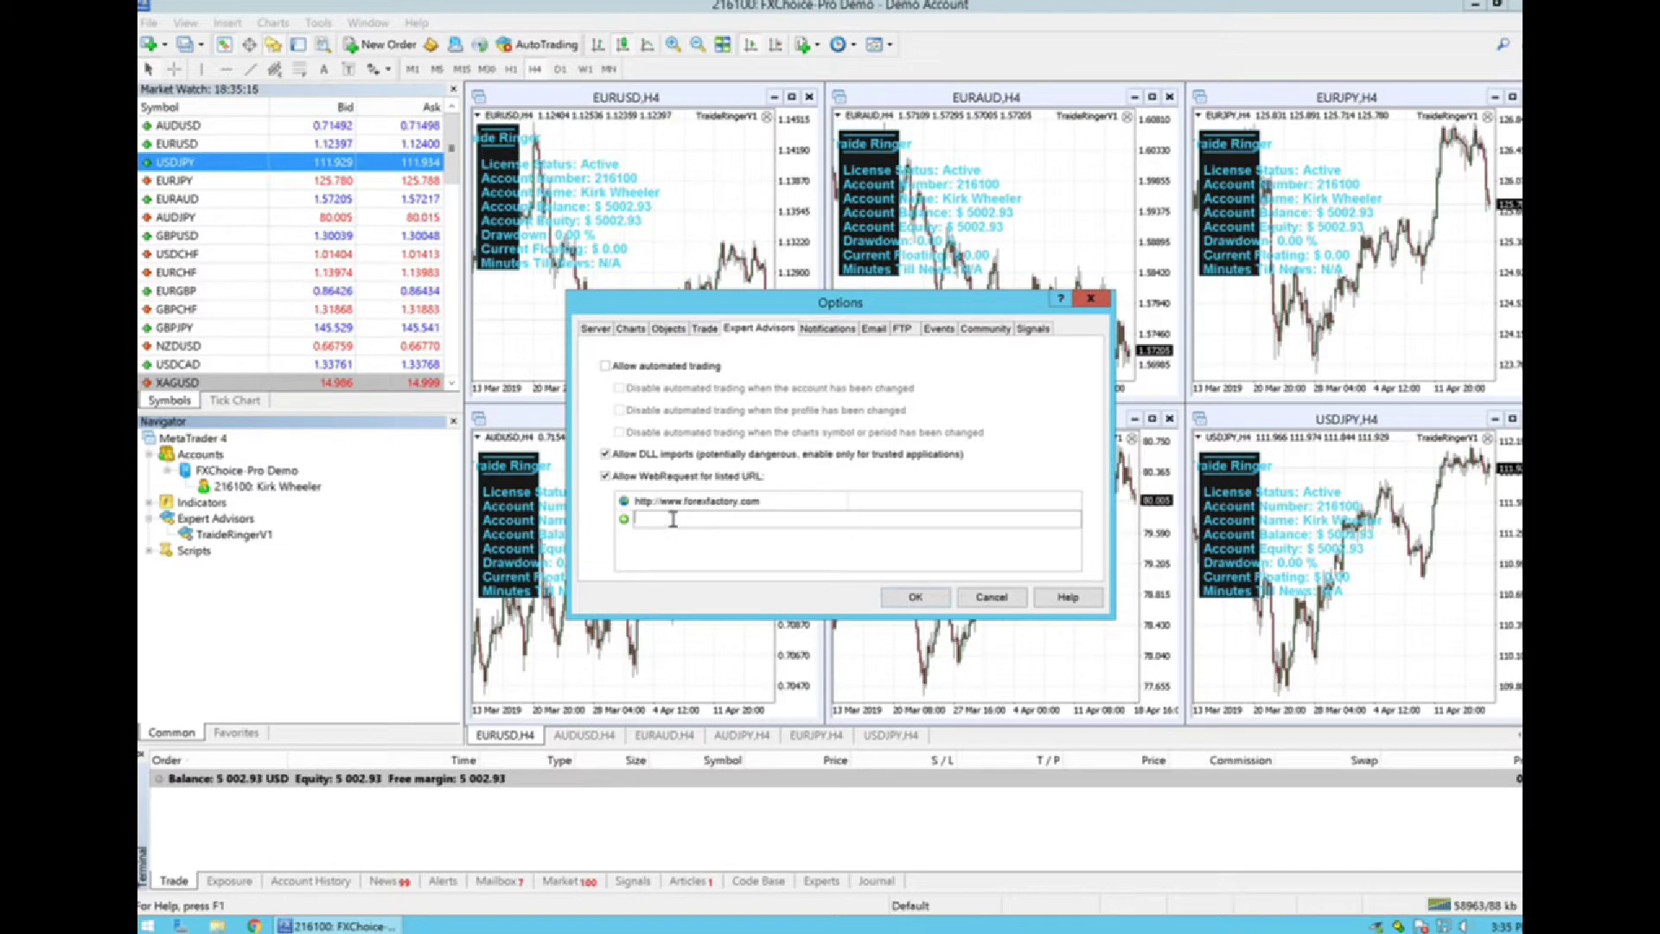
right_click(674, 519)
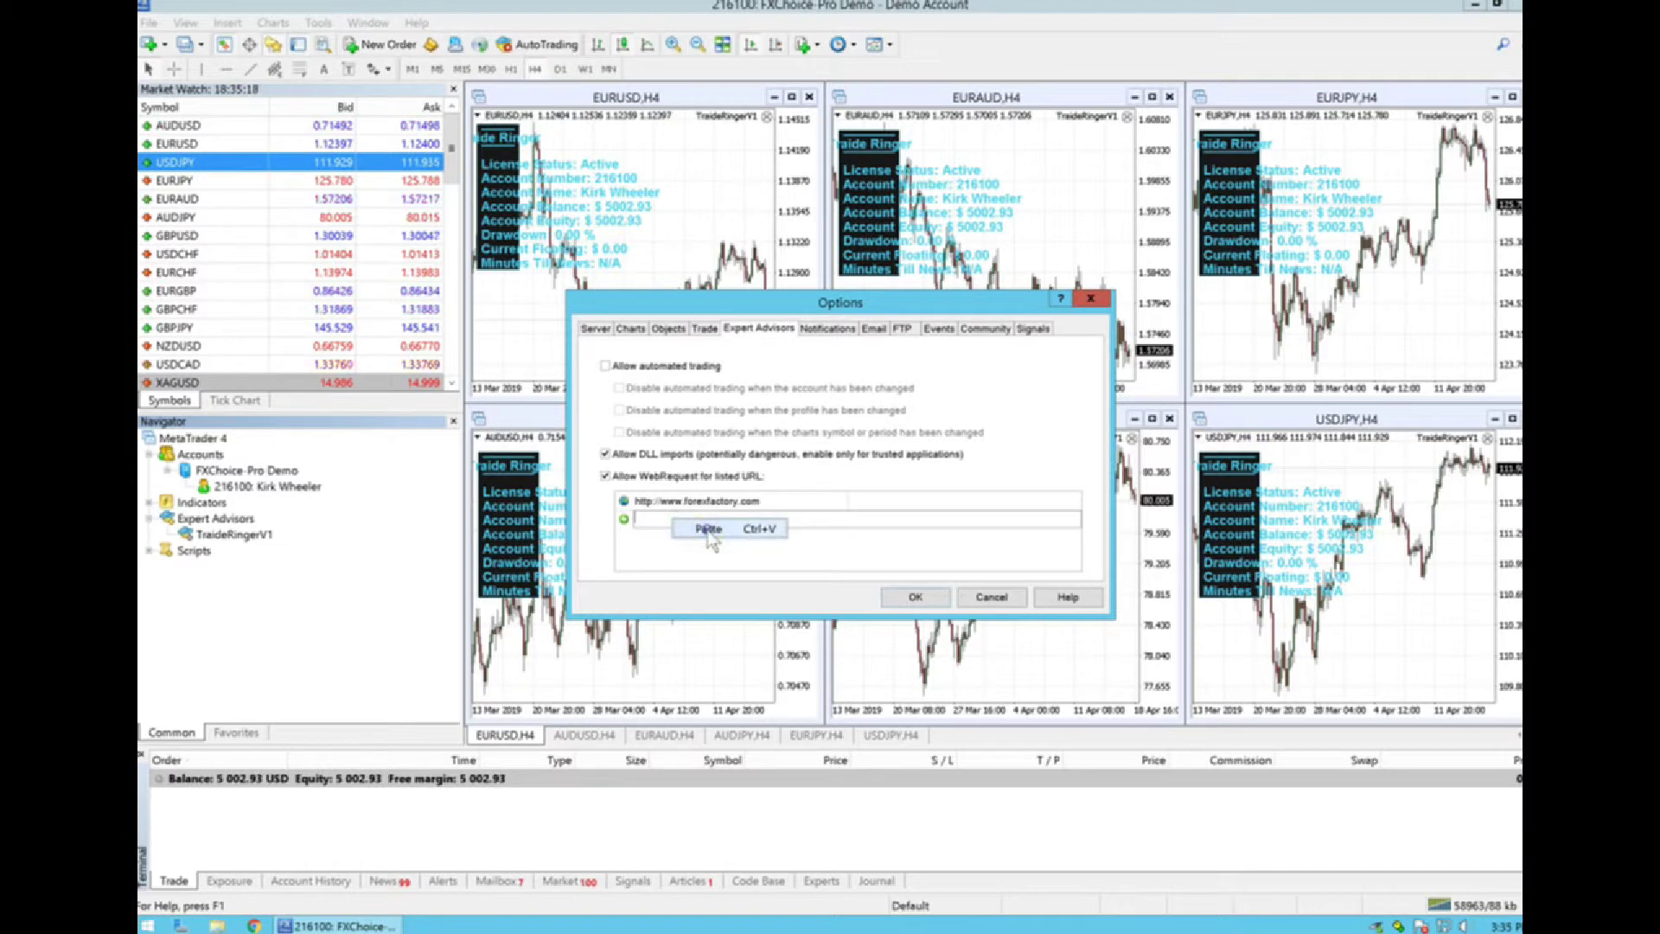
left_click(709, 529)
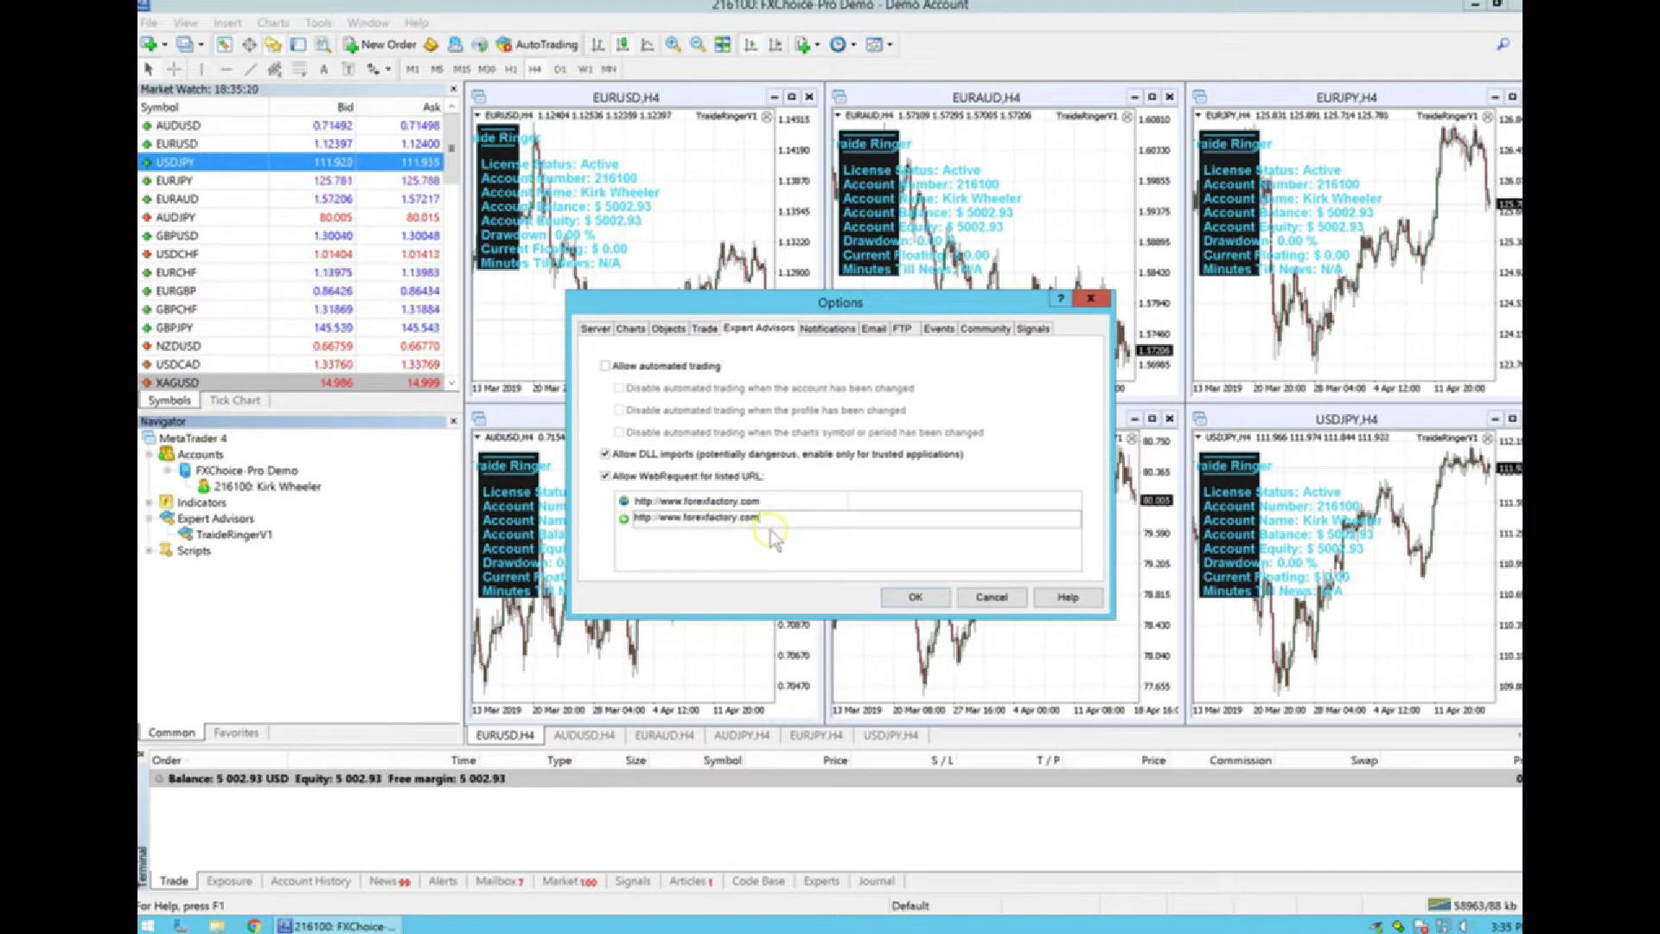
key("BackSpace")
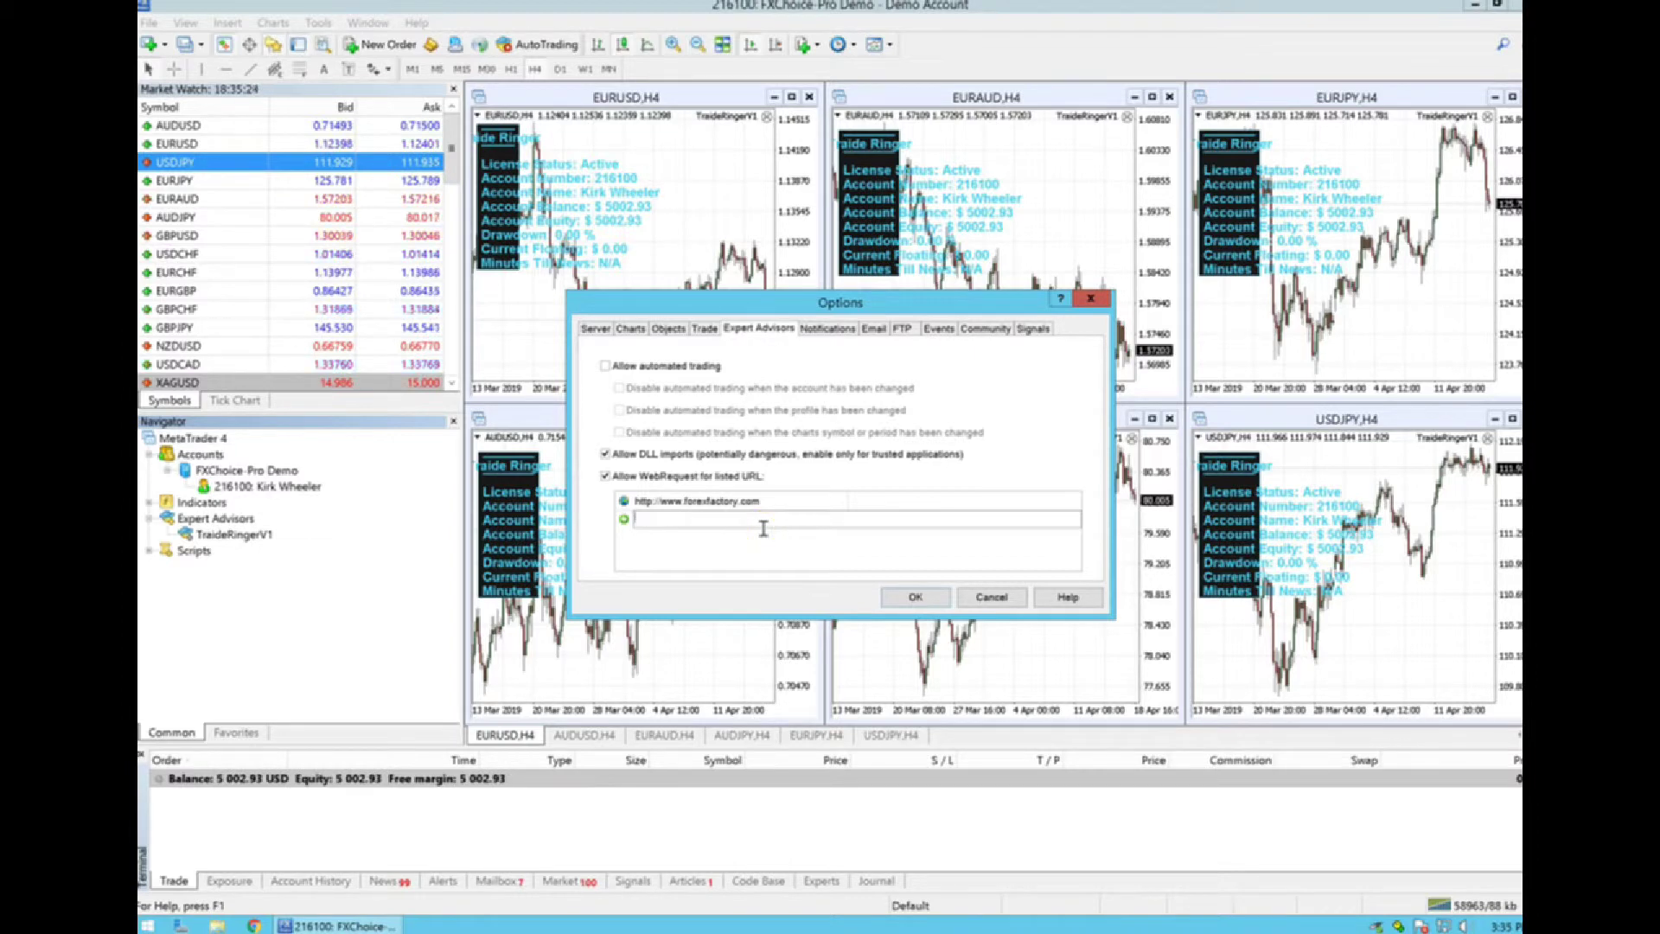
left_click(981, 597)
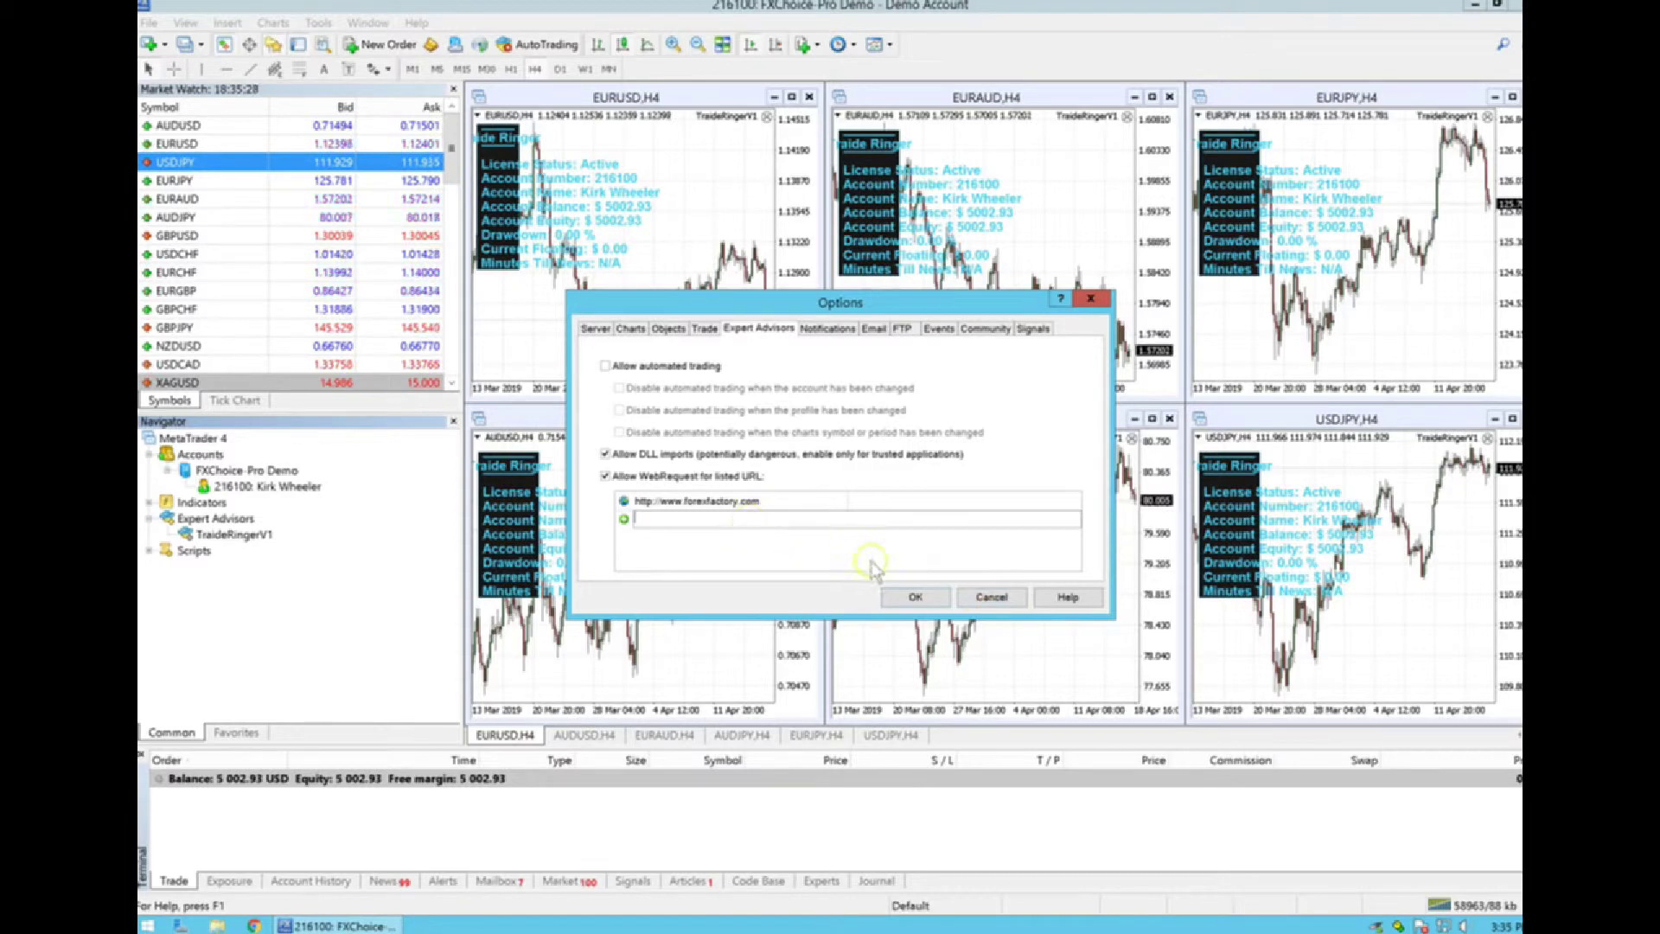
left_click(985, 598)
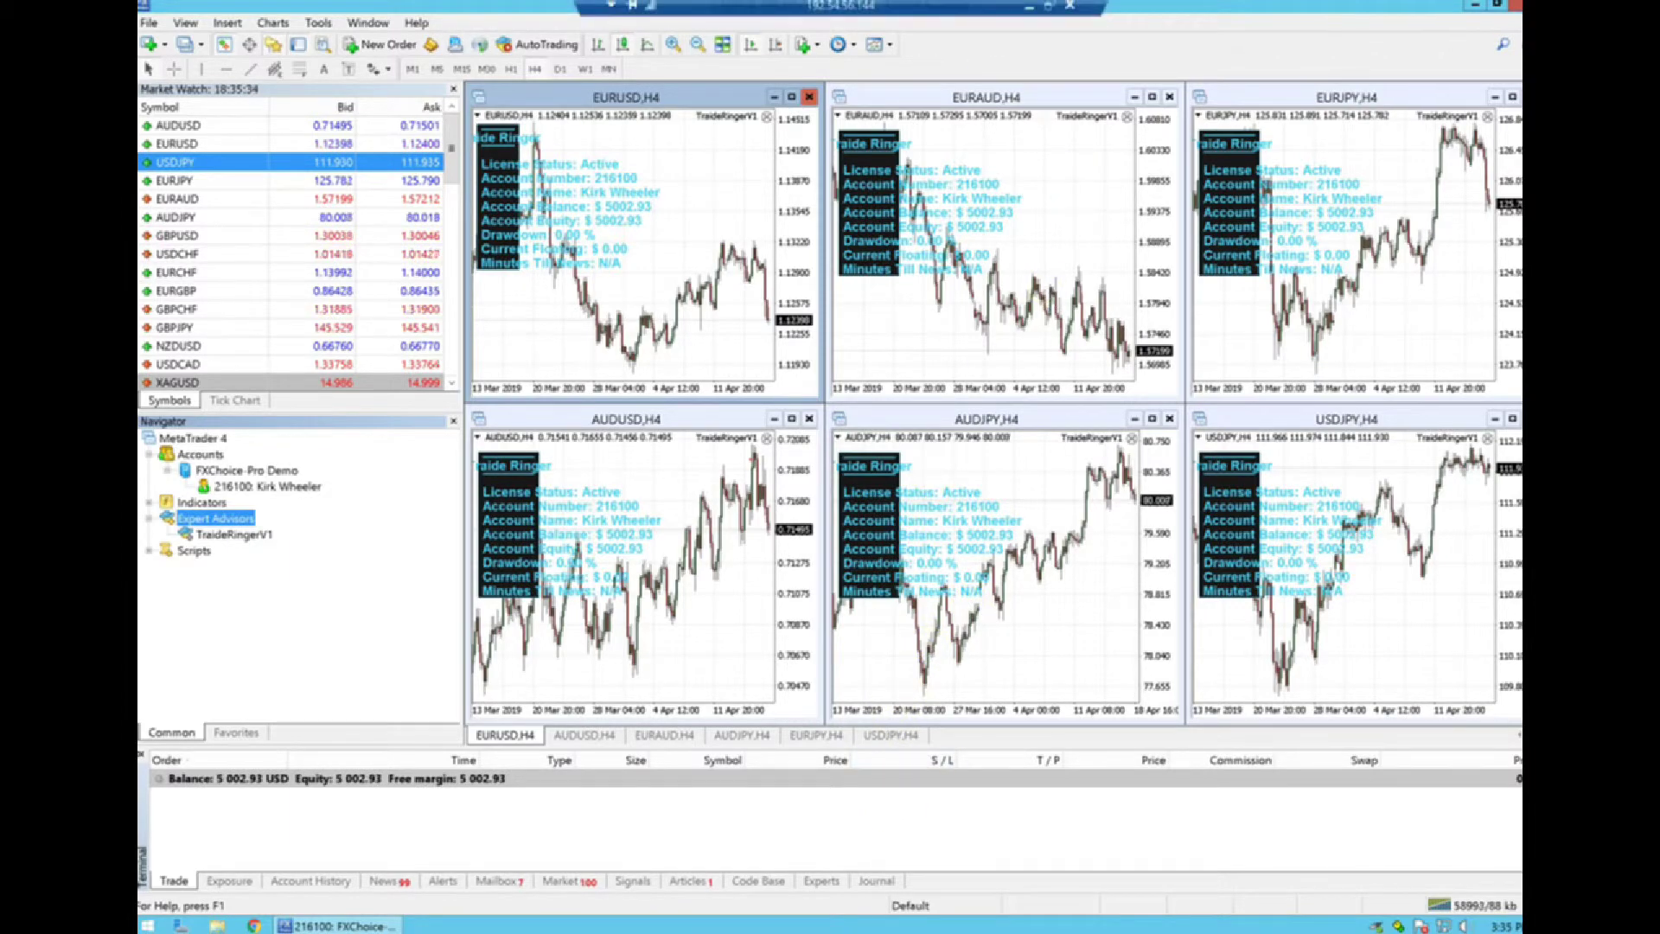
Consult the setup guide in Chrome for the list of currency charts required, and switch back to the VPS
left_click(1028, 9)
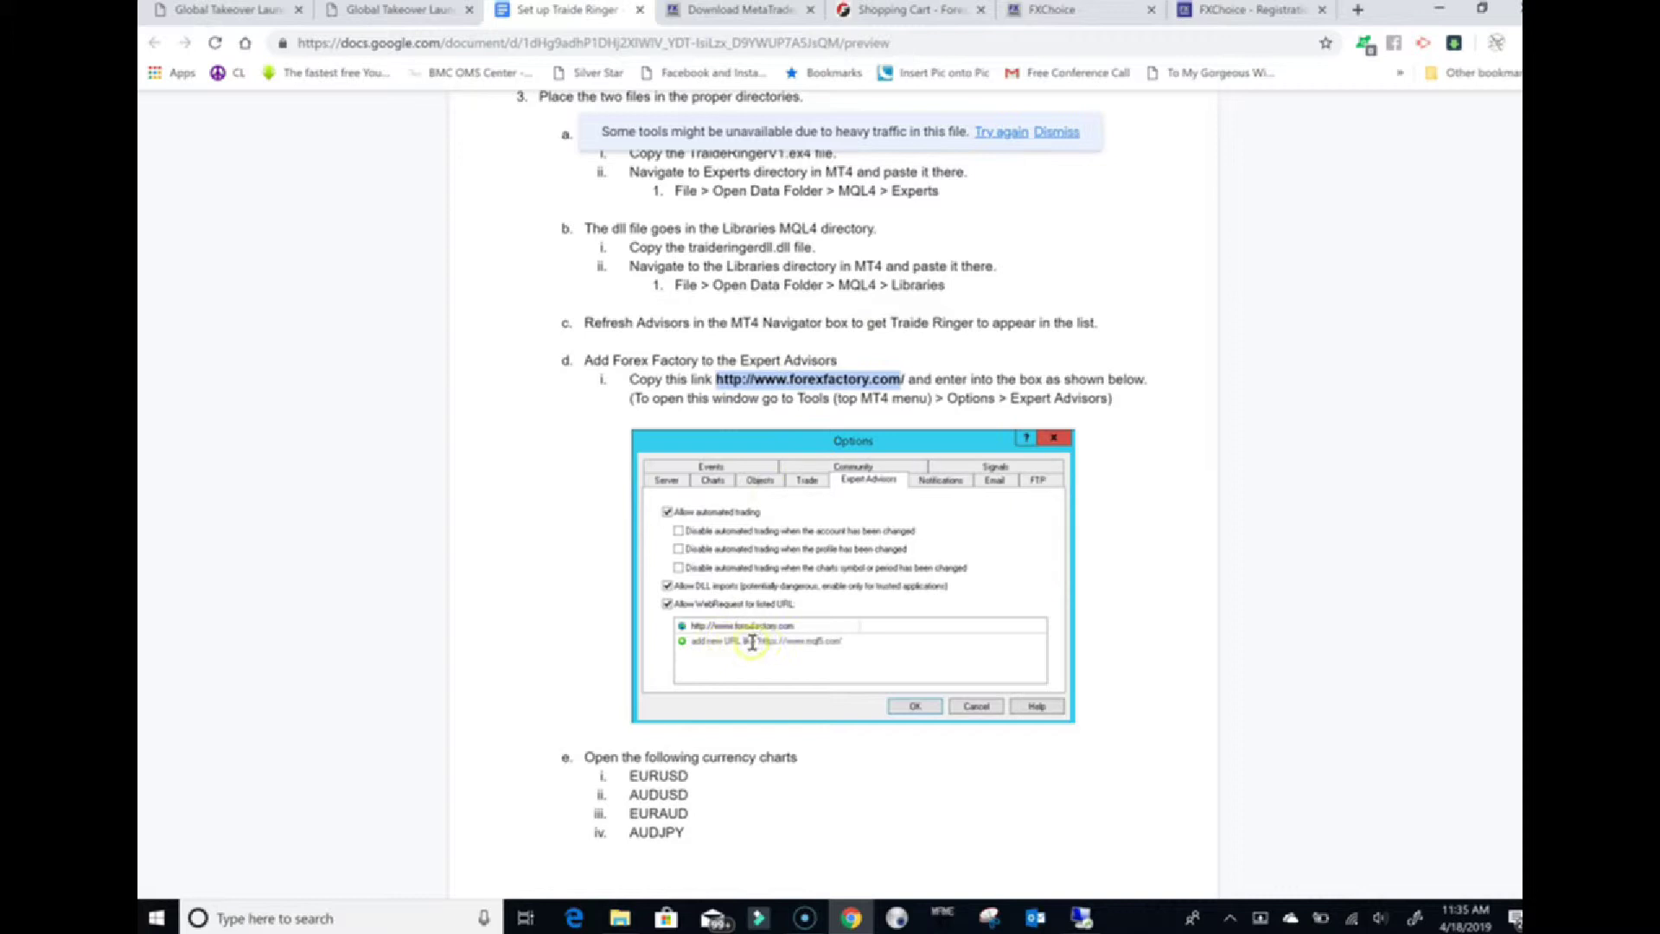
scroll(772, 650, "down", 4)
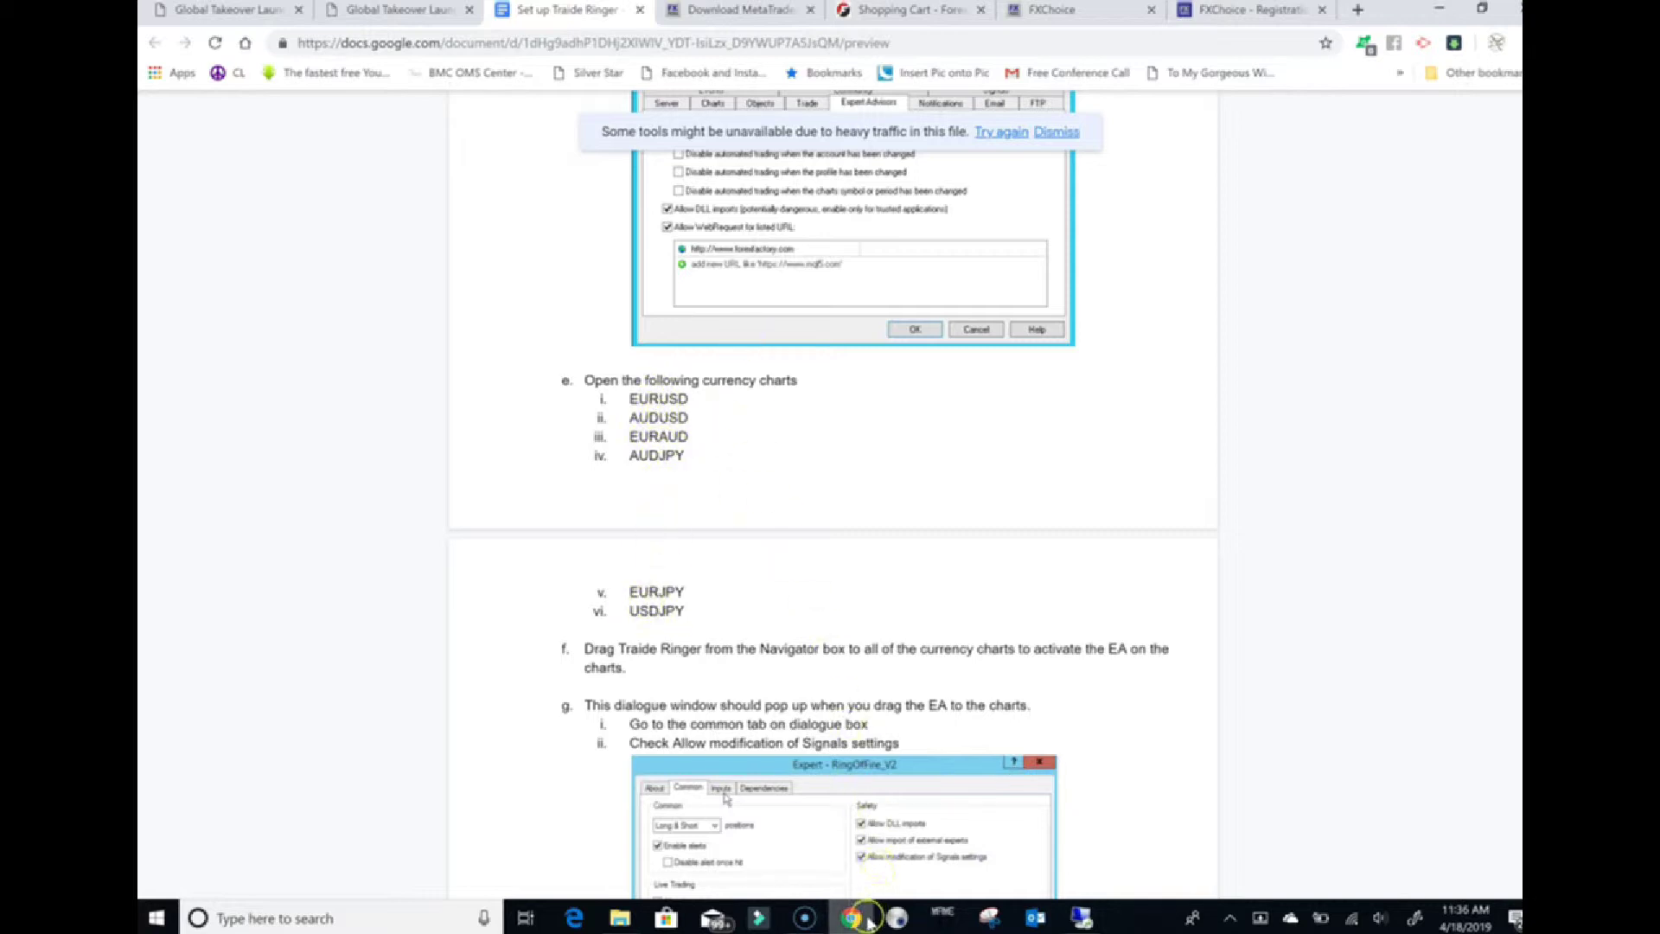
left_click(1082, 918)
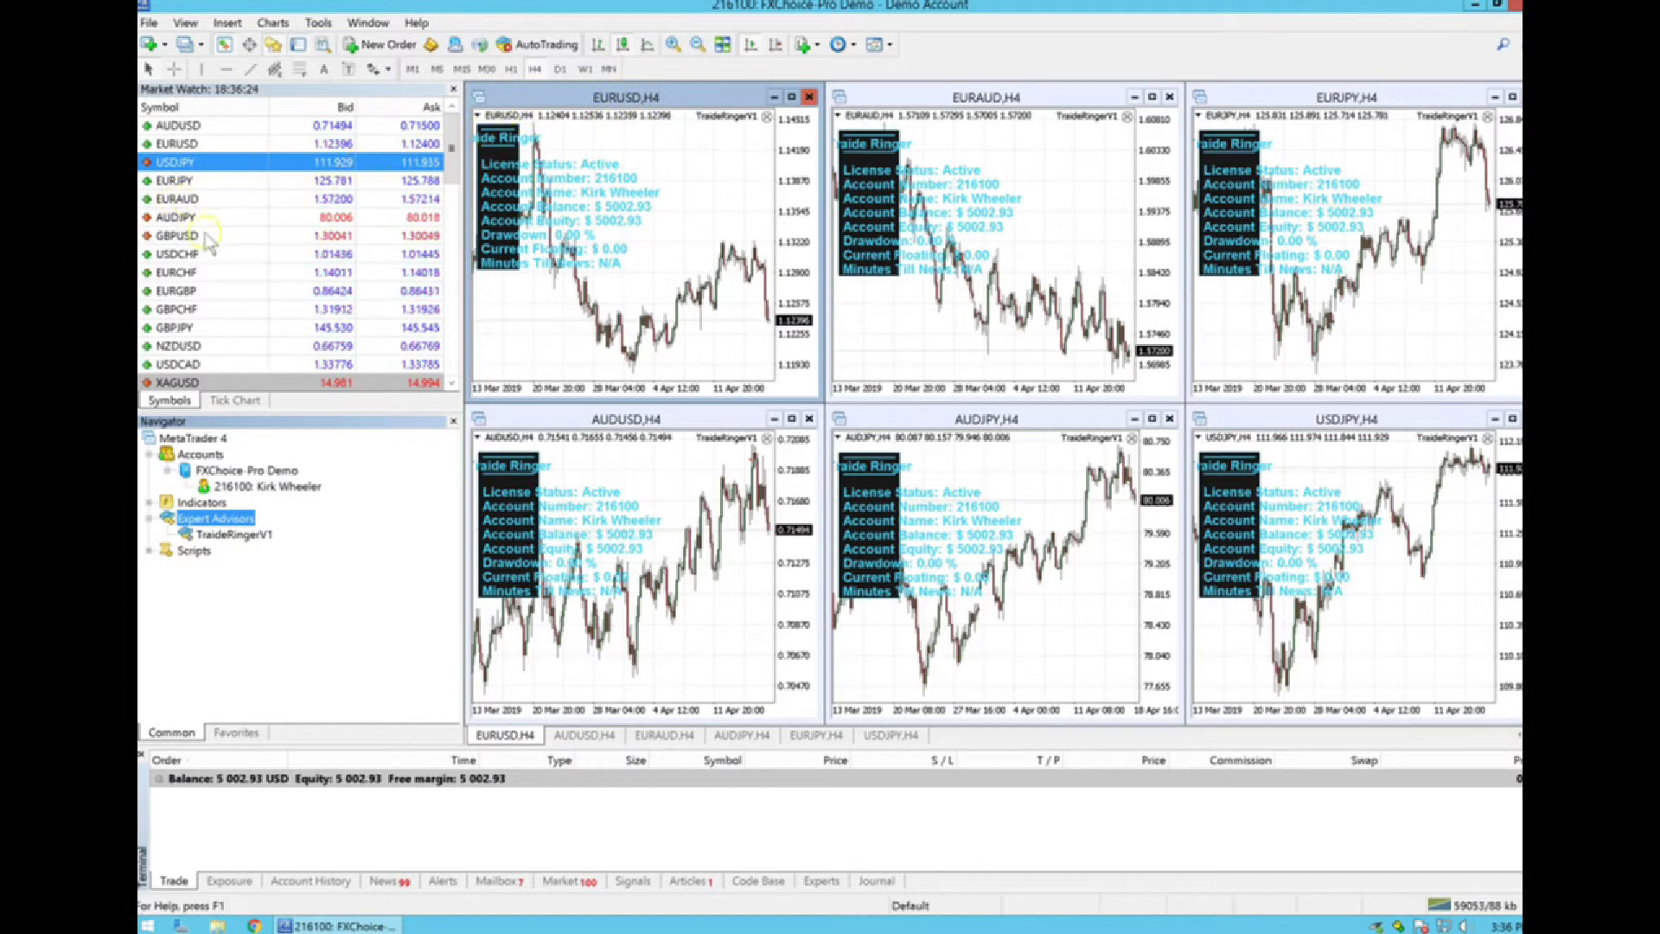
Close all six open currency charts to leave the MetaTrader 4 chart workspace empty
left_click(175, 145)
right_click(179, 145)
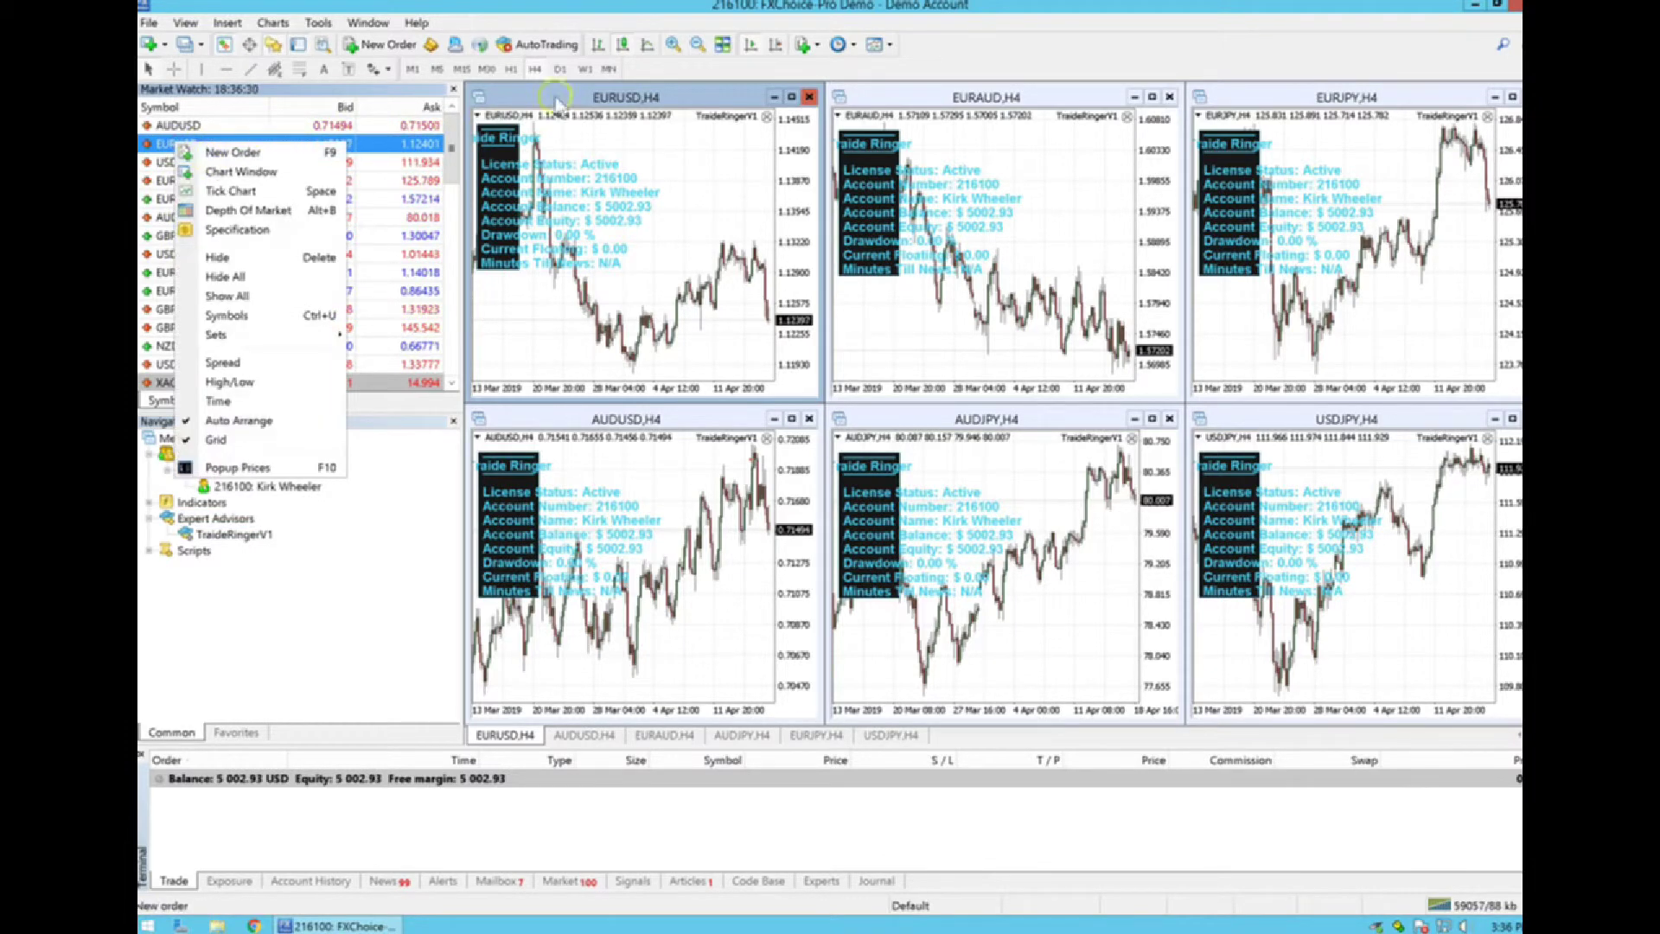
left_click(808, 96)
left_click(808, 96)
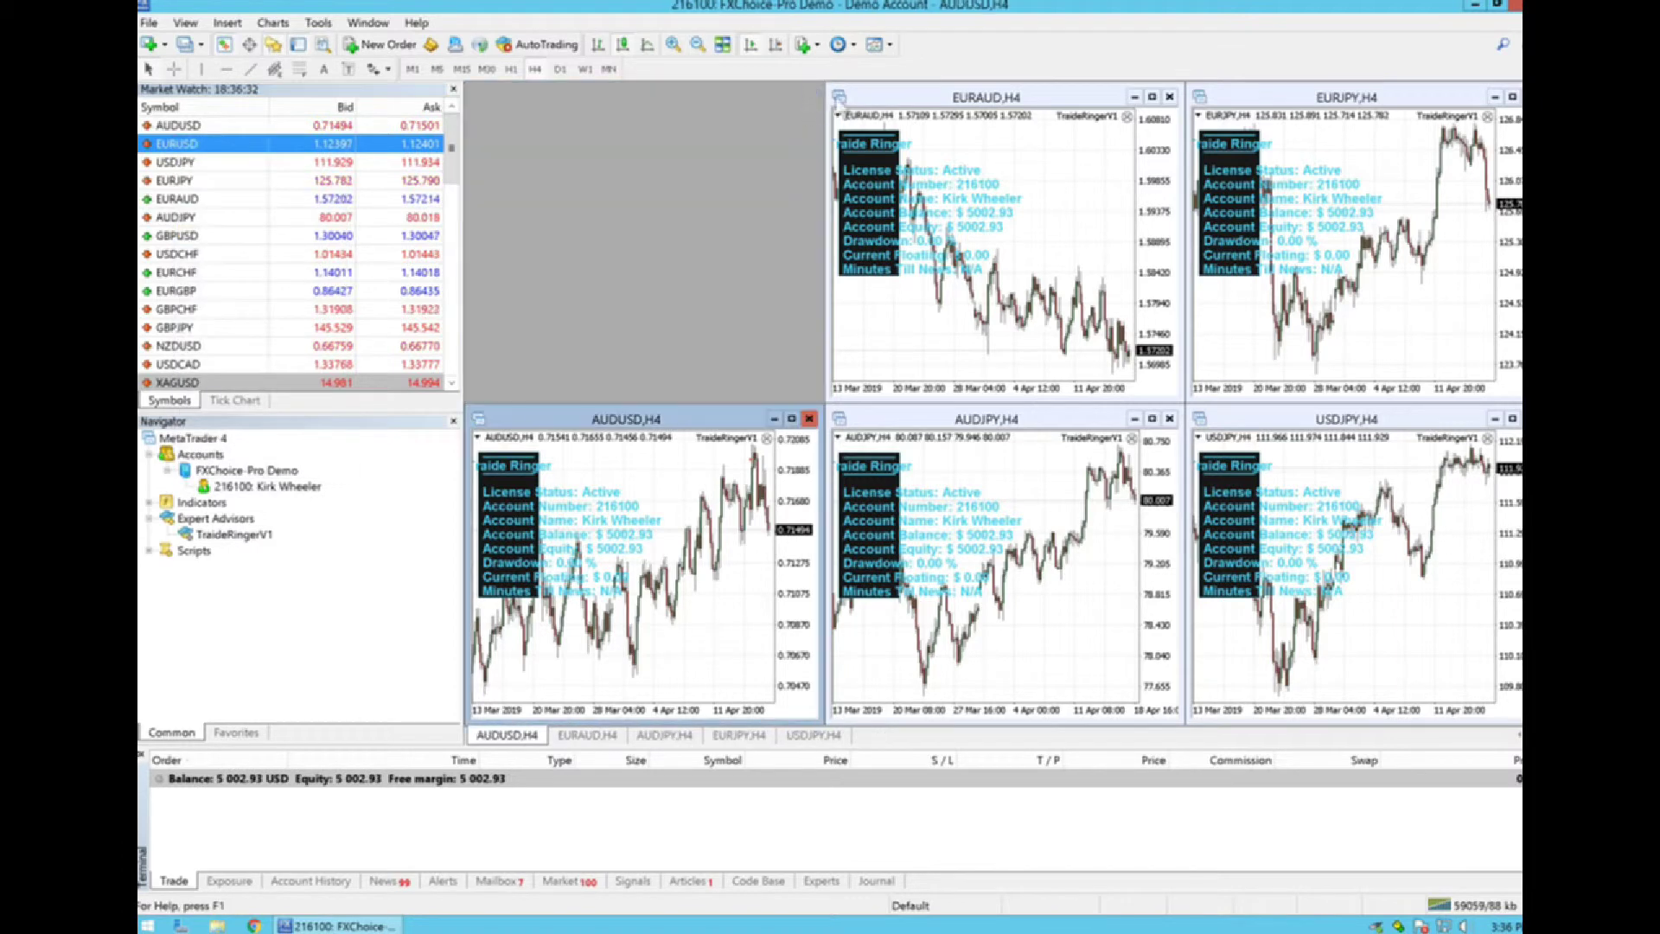
left_click(1168, 95)
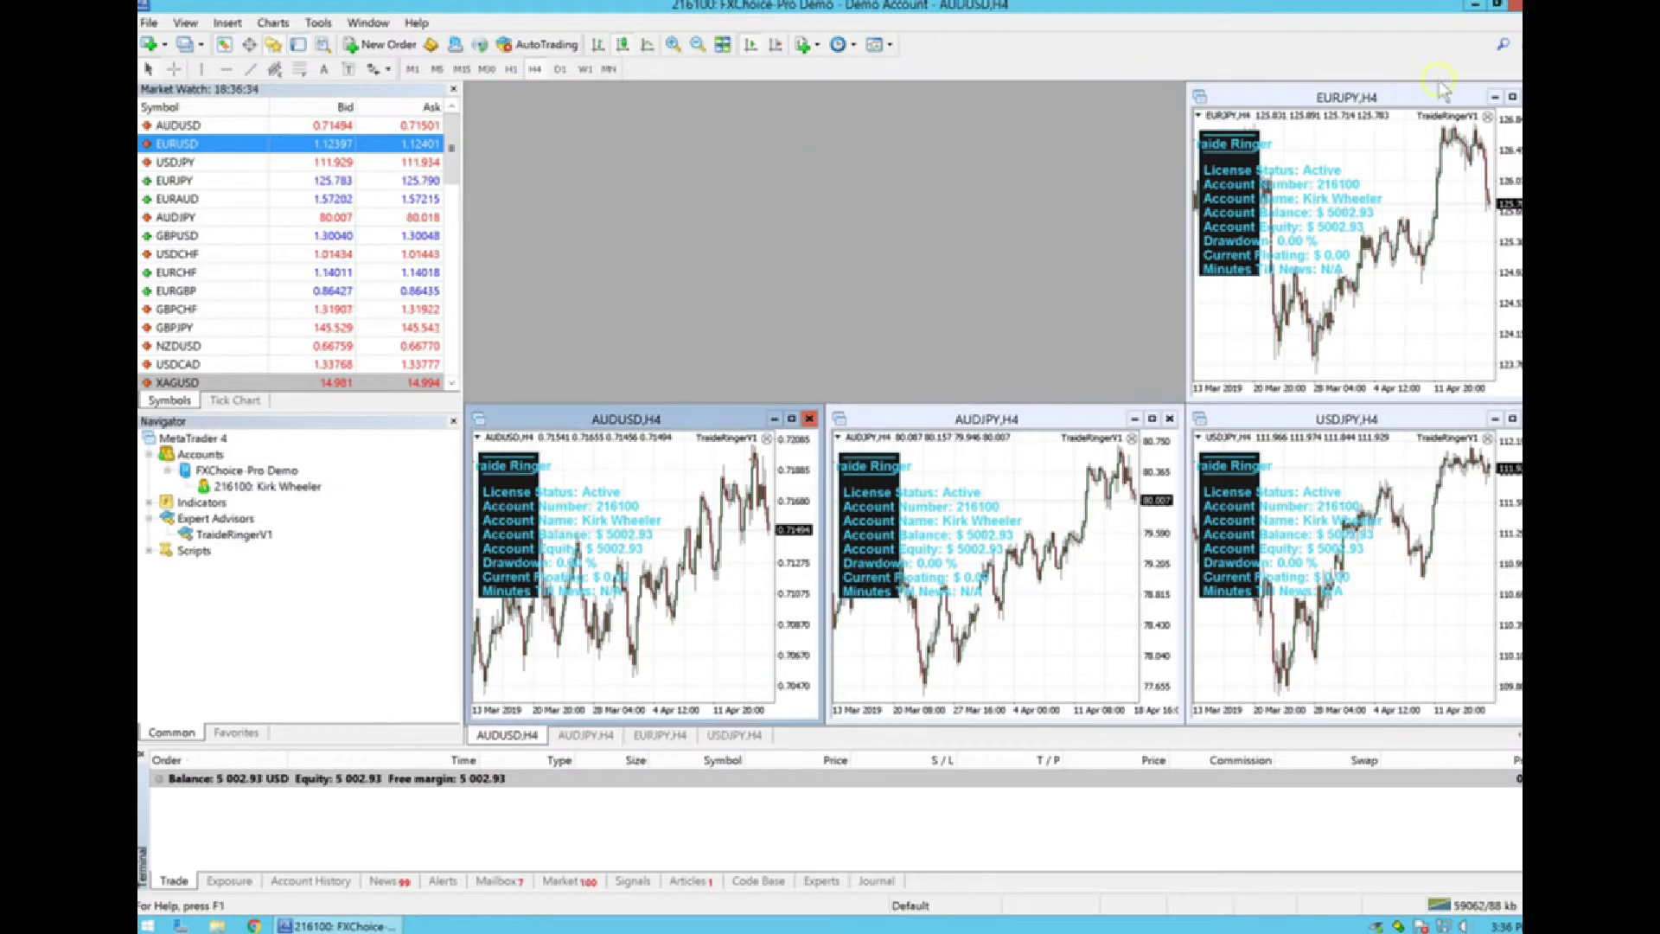
key("ctrl+F4")
left_click(1252, 418)
key("ctrl+F4")
key("ctrl+F4")
left_click(809, 418)
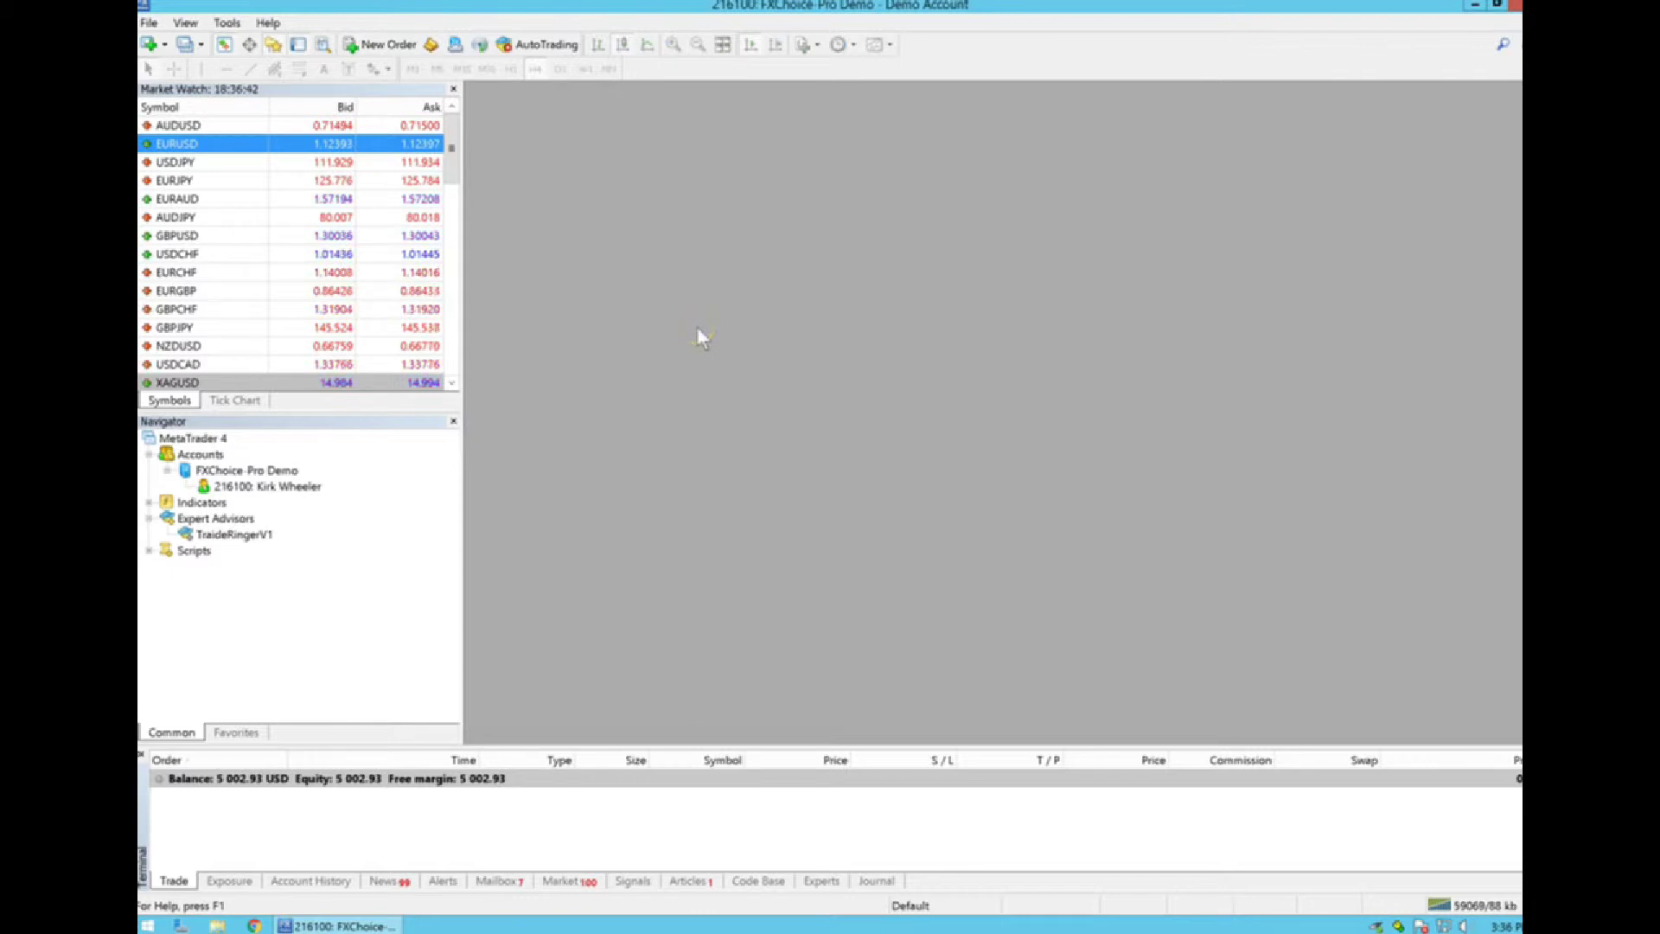
Open chart windows for EURUSD and AUDUSD from the Market Watch, and offset the AUDUSD chart to uncover the one beneath
right_click(191, 149)
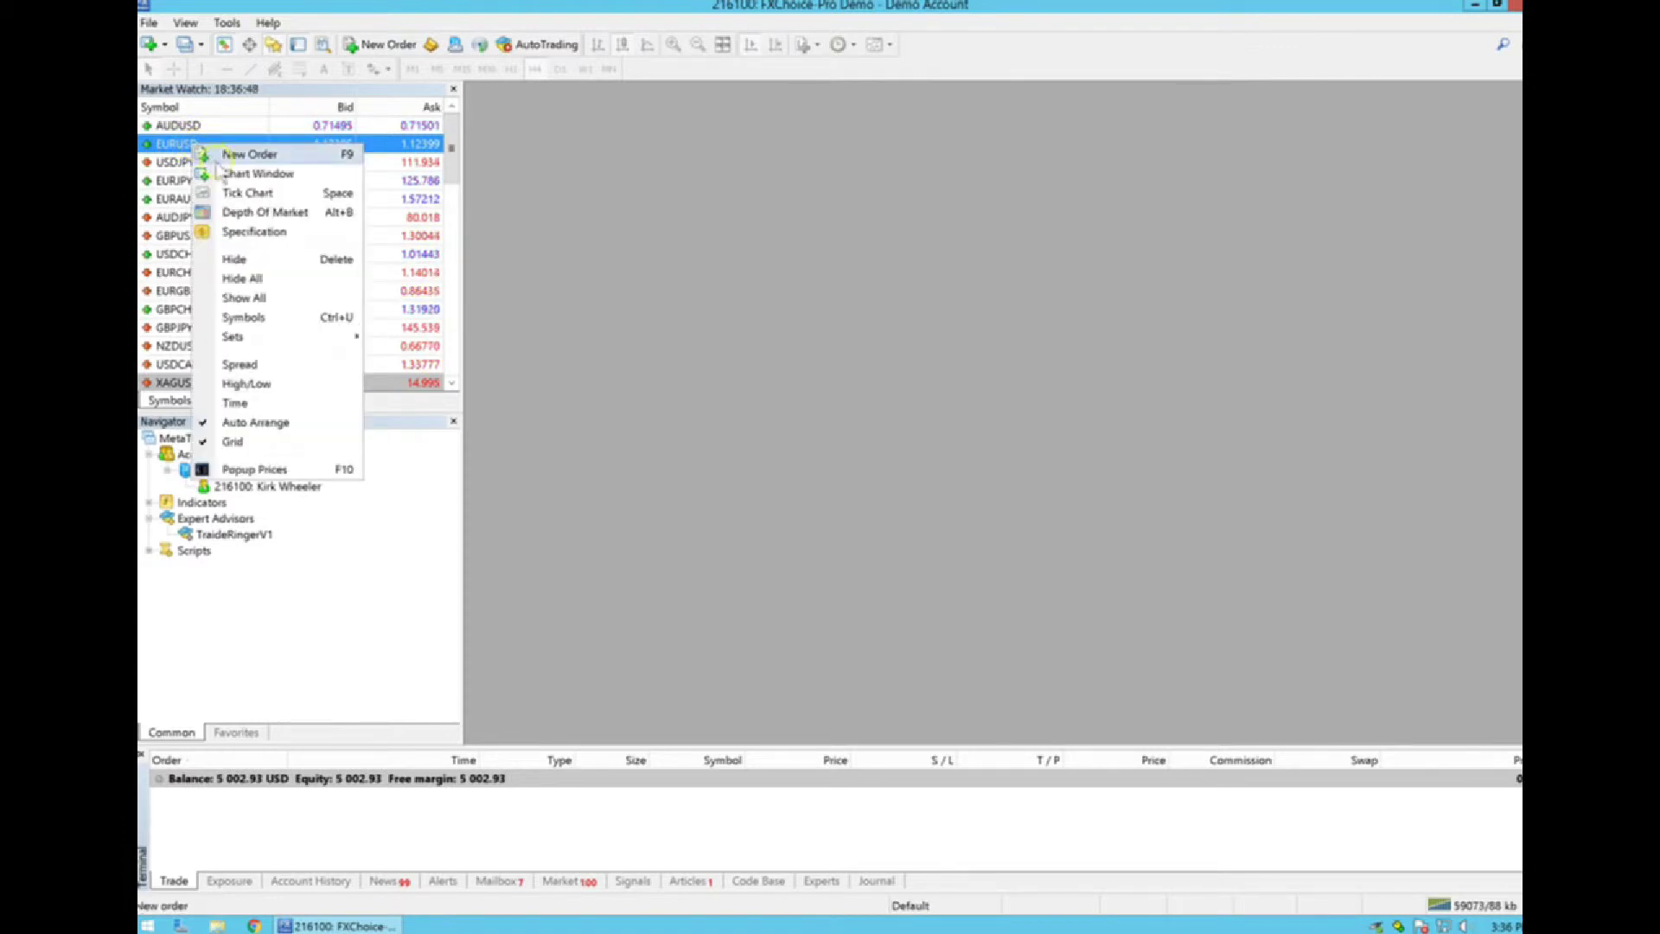
left_click(227, 173)
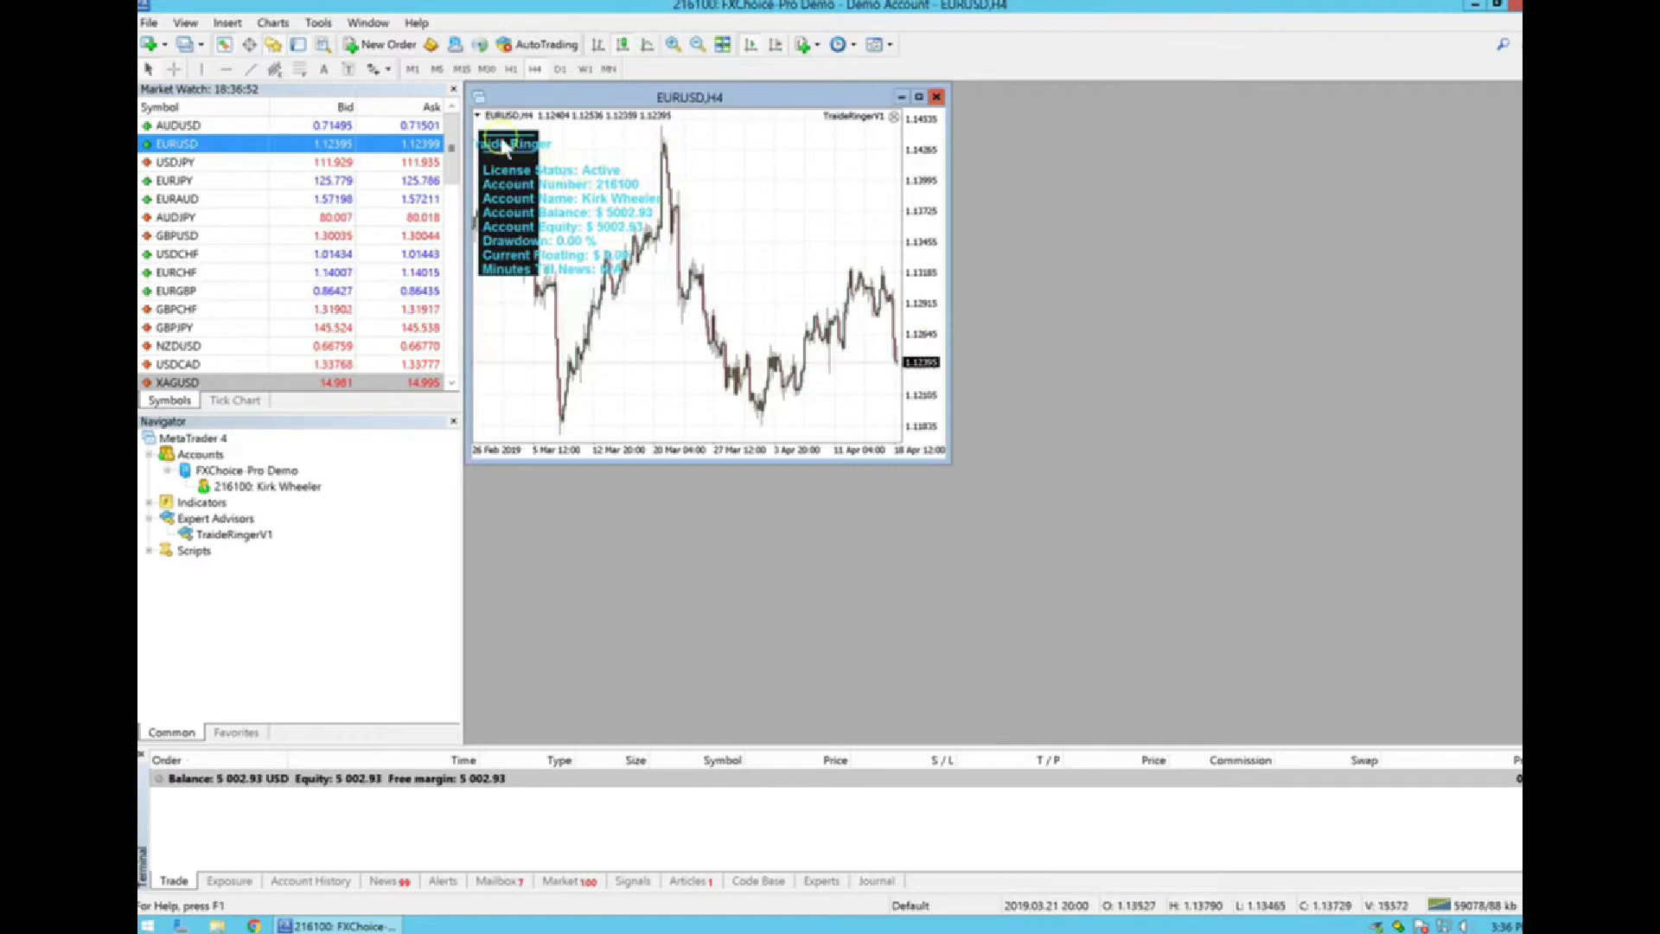
right_click(186, 131)
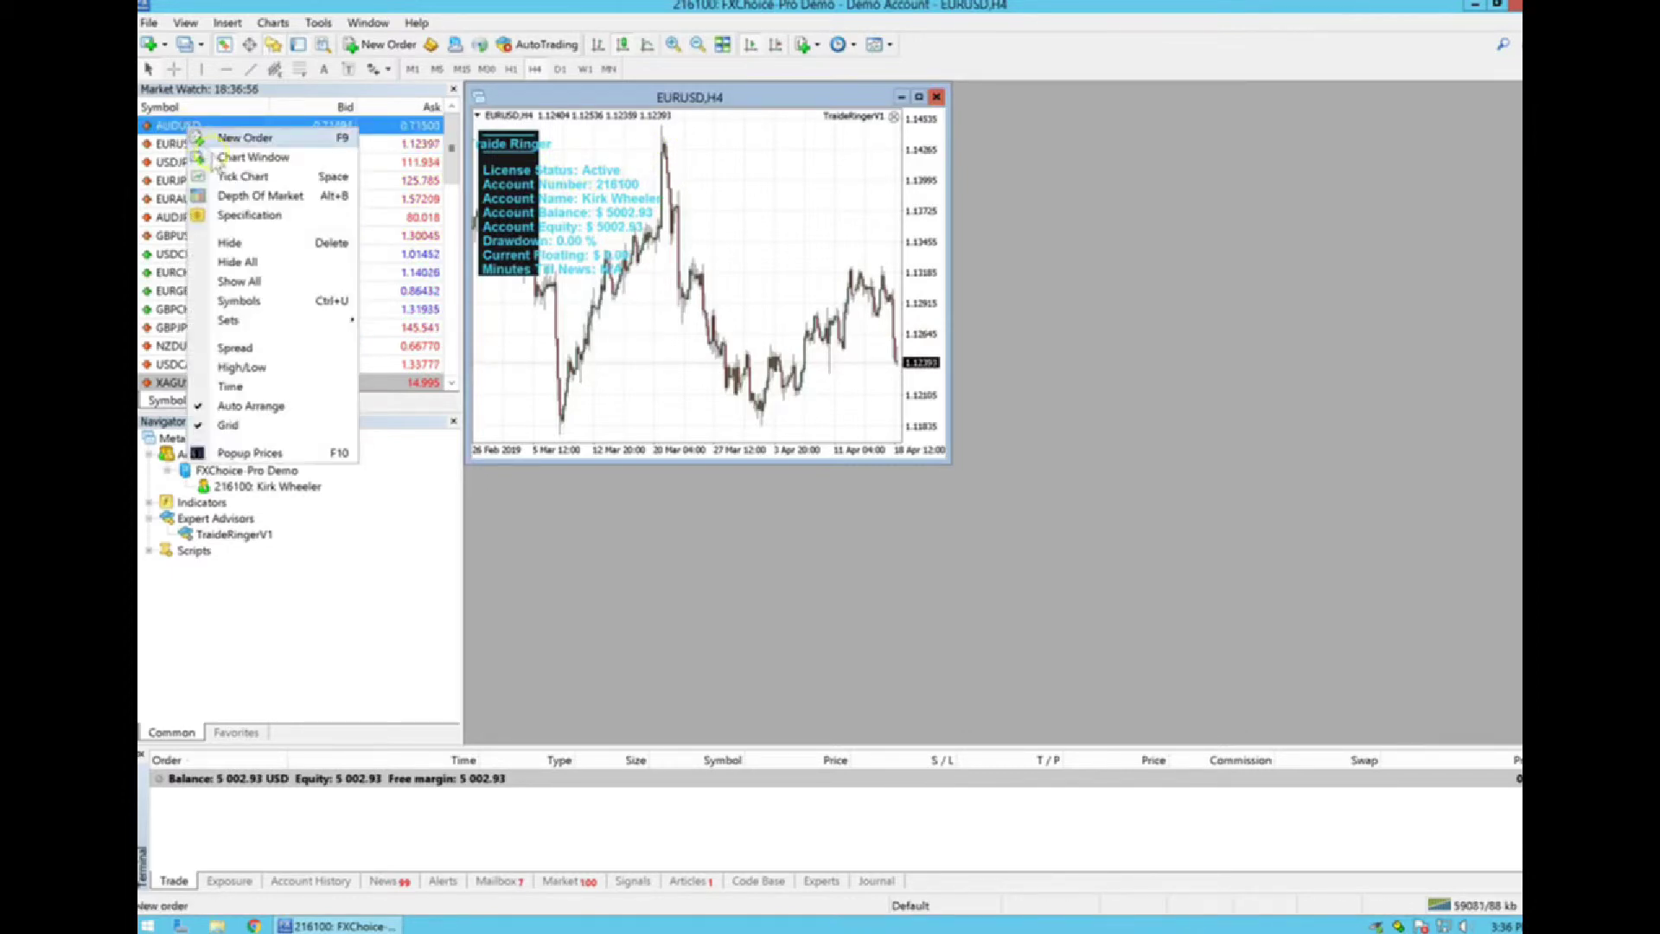
left_click(250, 157)
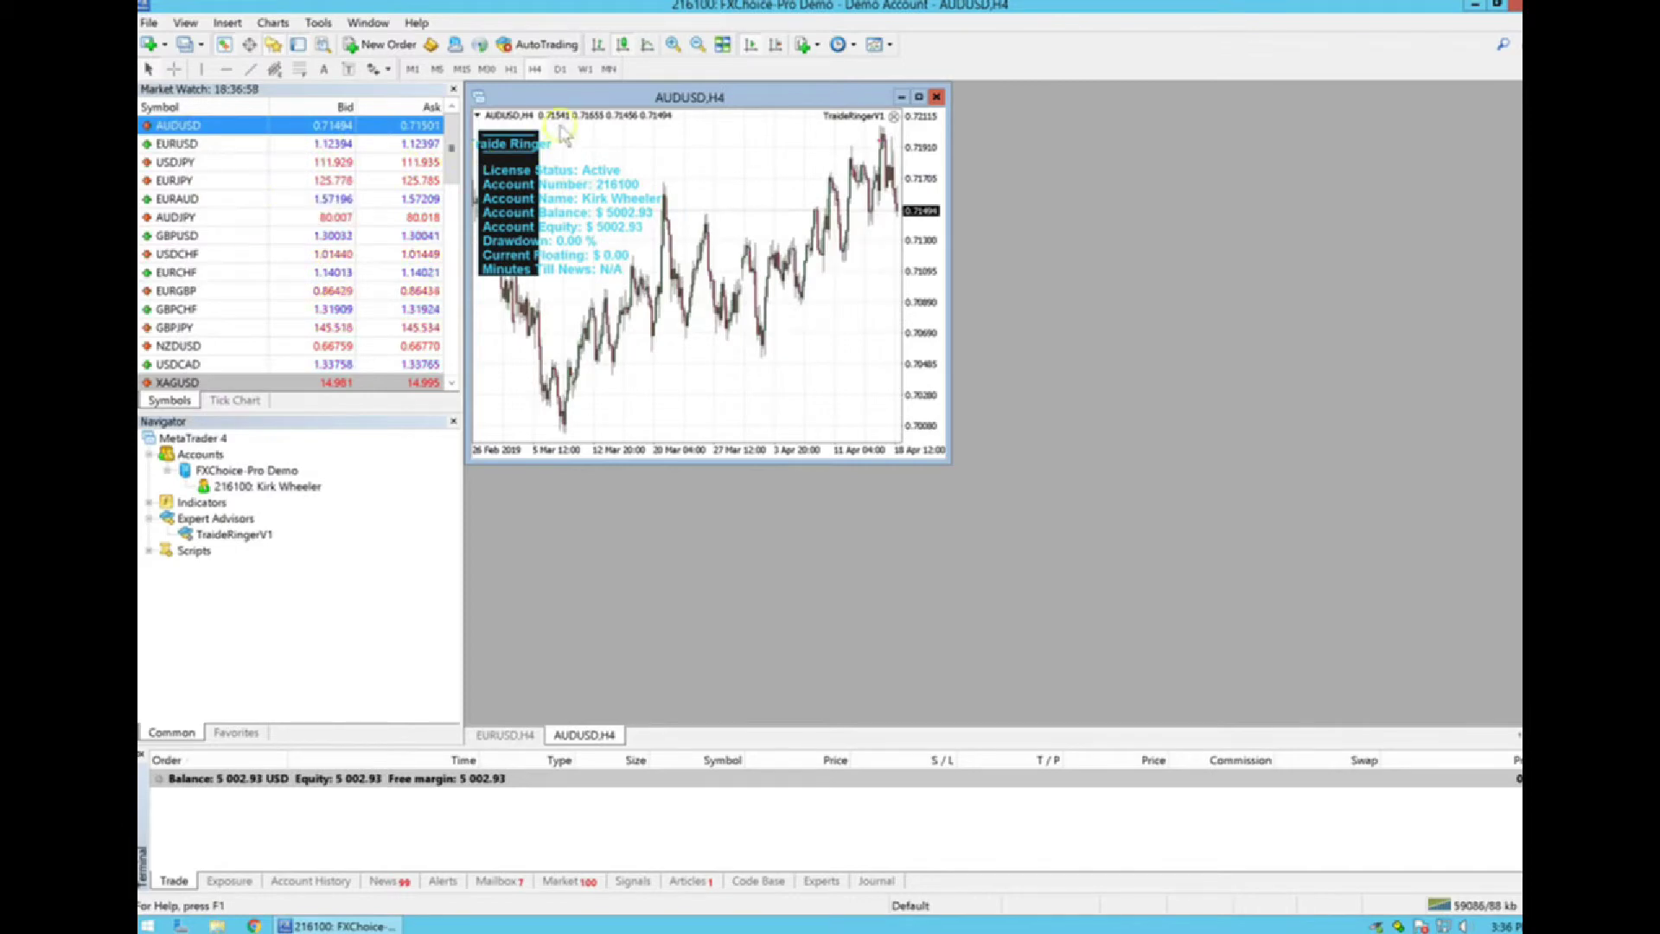
left_click_drag(581, 99, 603, 126)
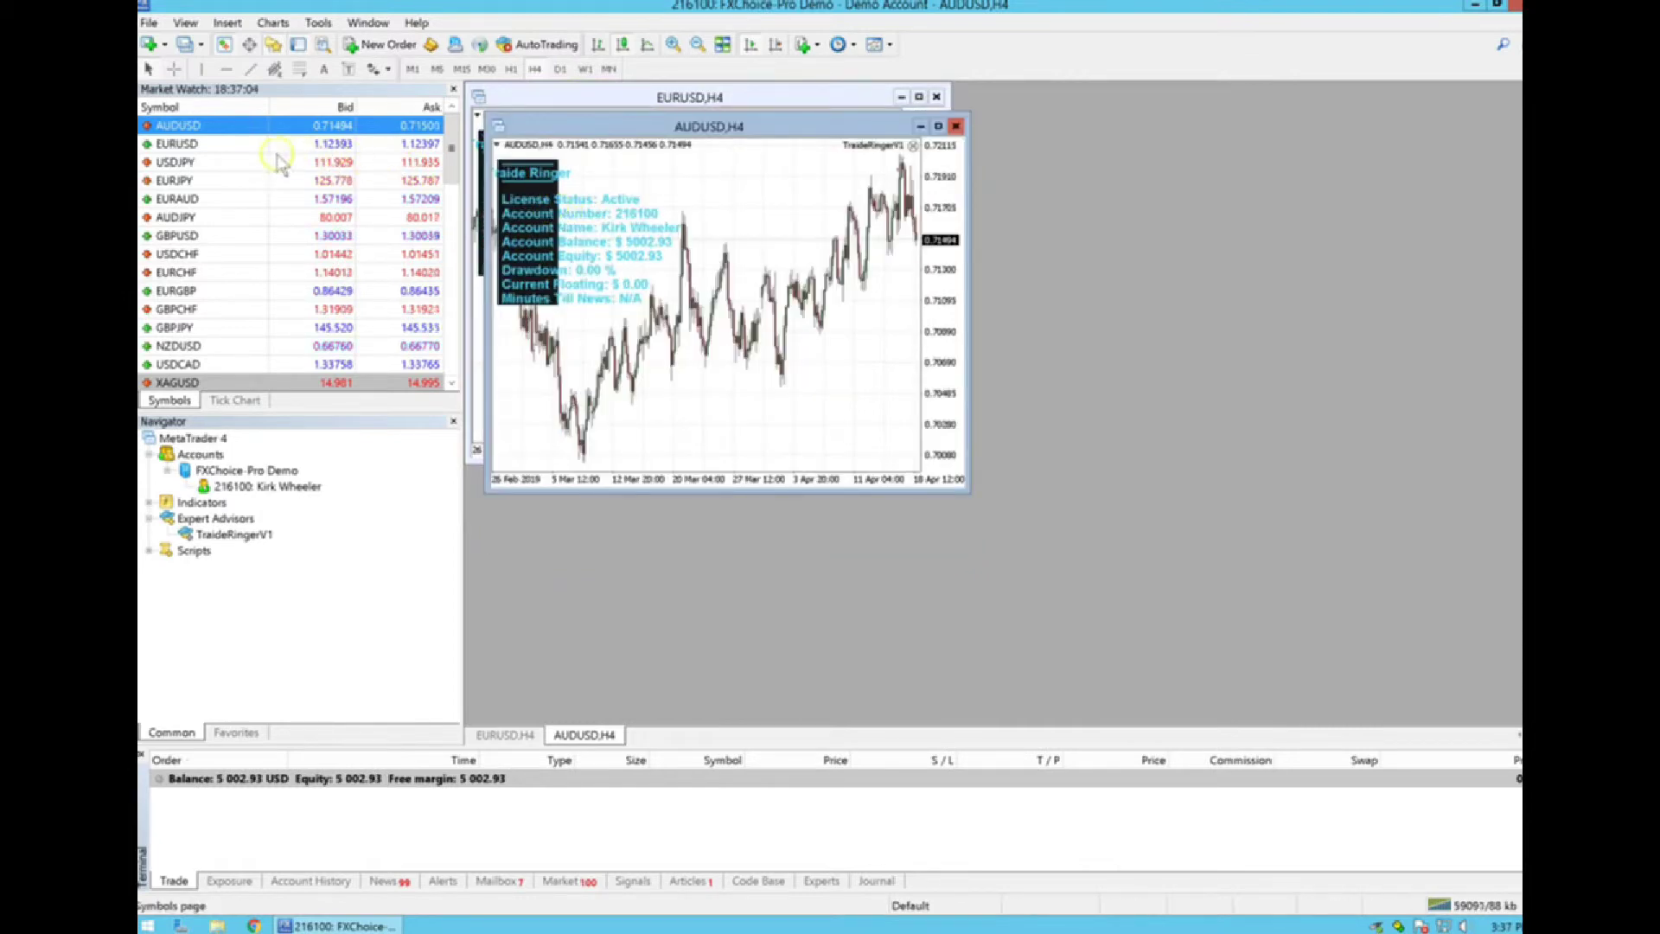
Open chart windows for USDJPY and EURJPY from the Market Watch
left_click(184, 169)
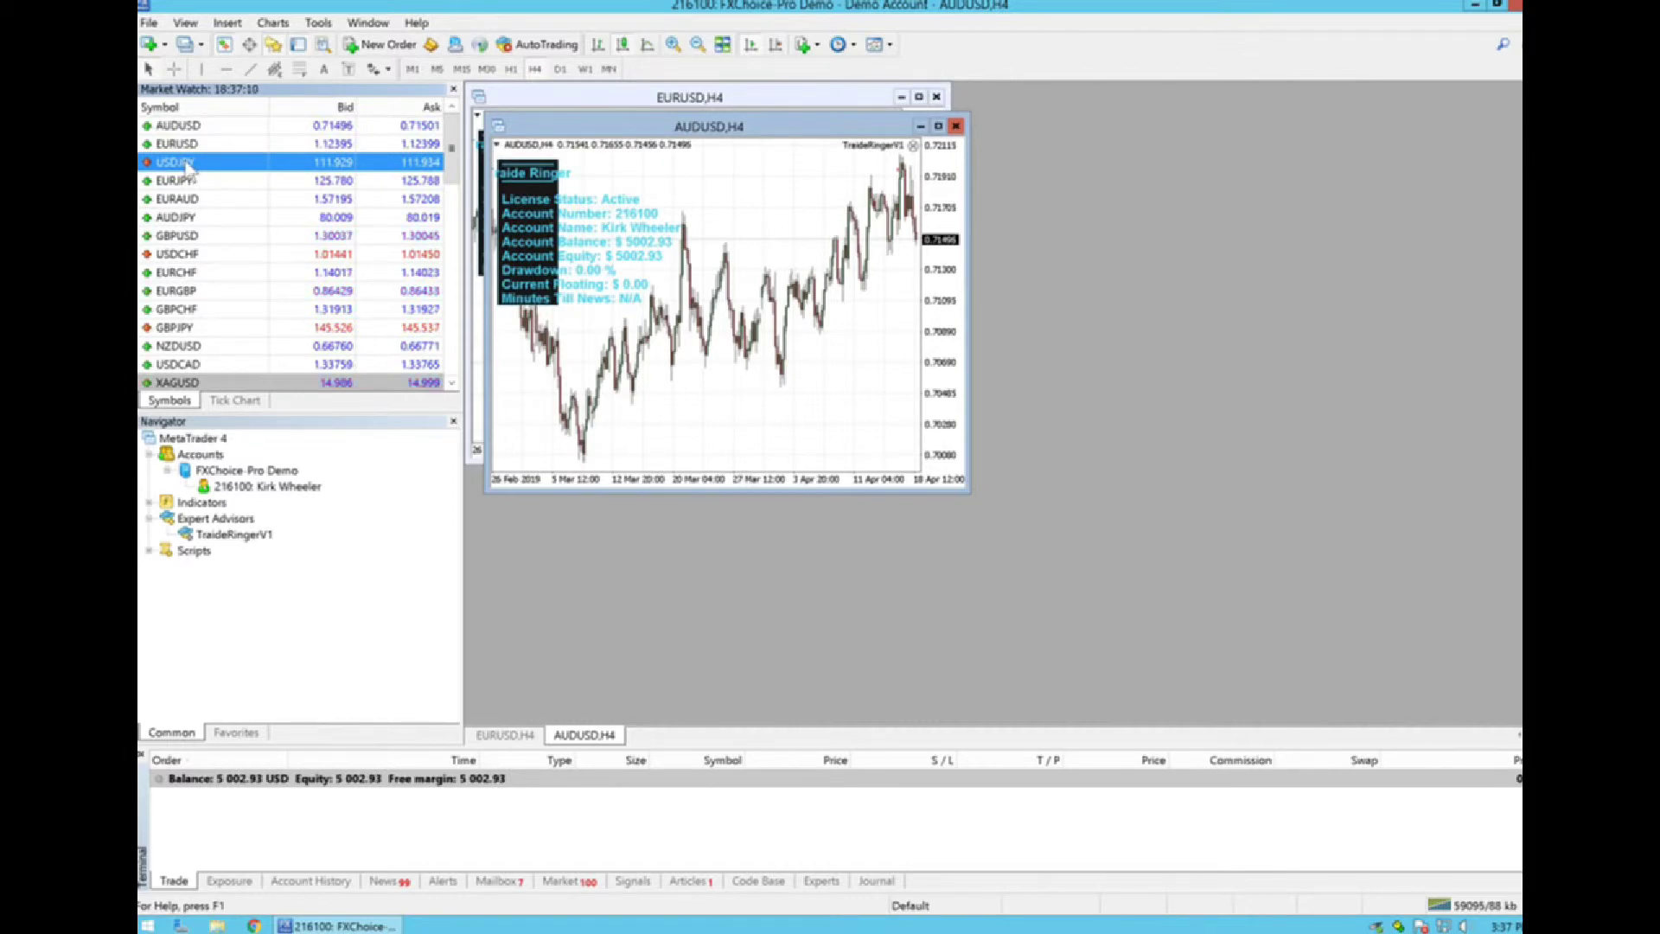
right_click(186, 168)
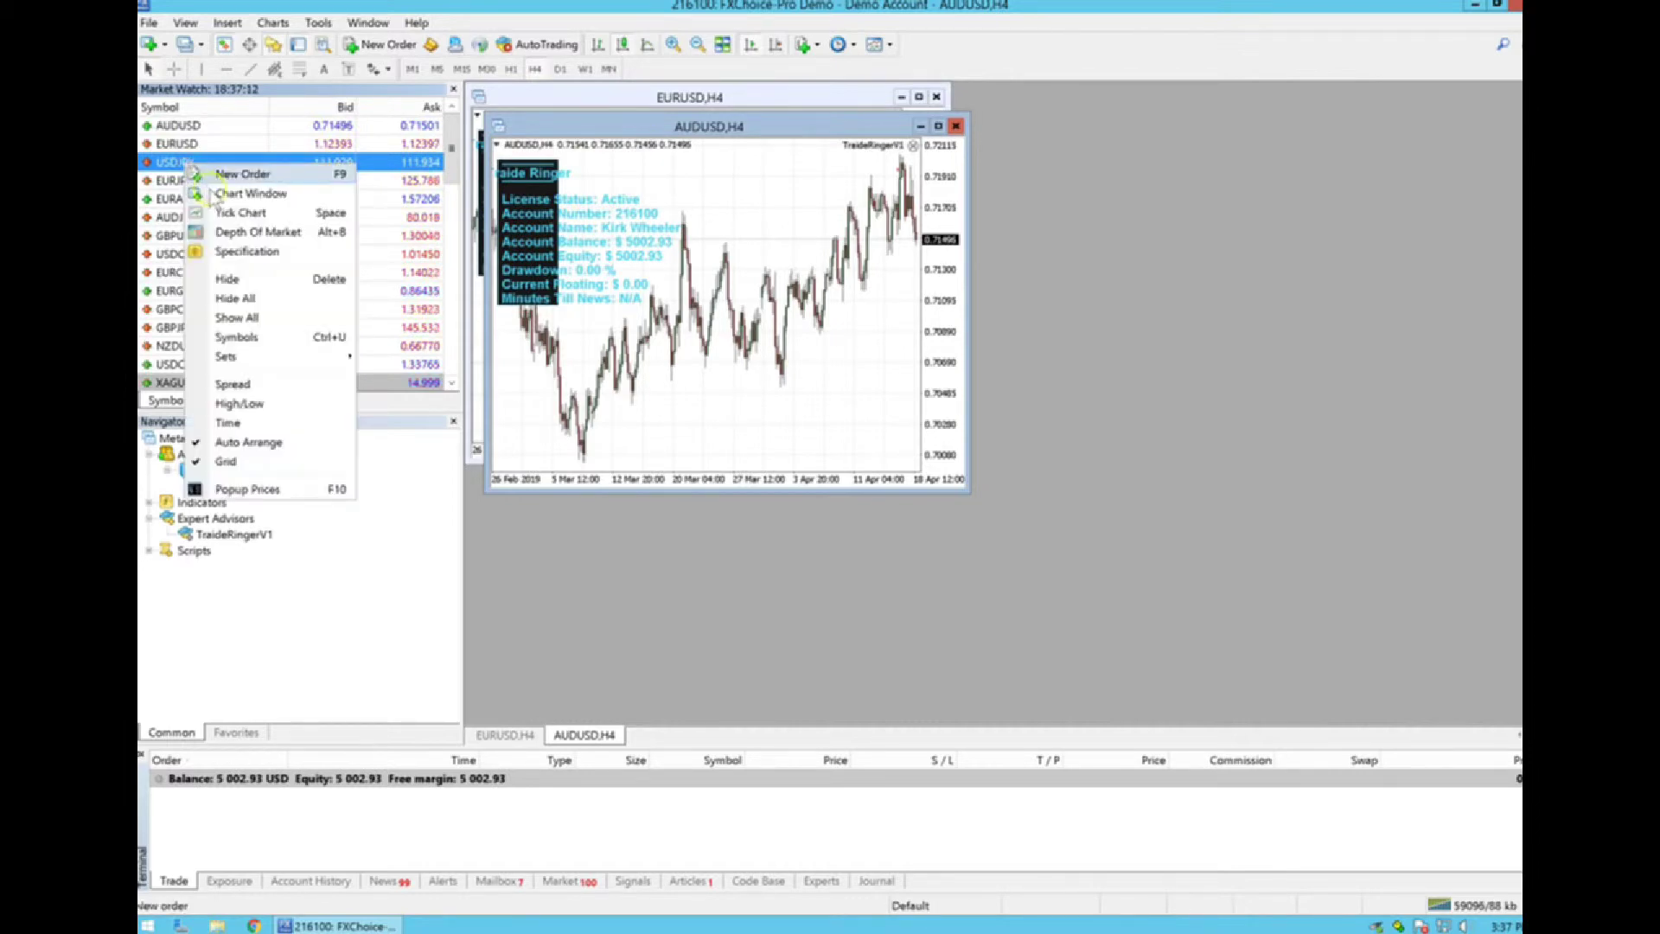
left_click(214, 192)
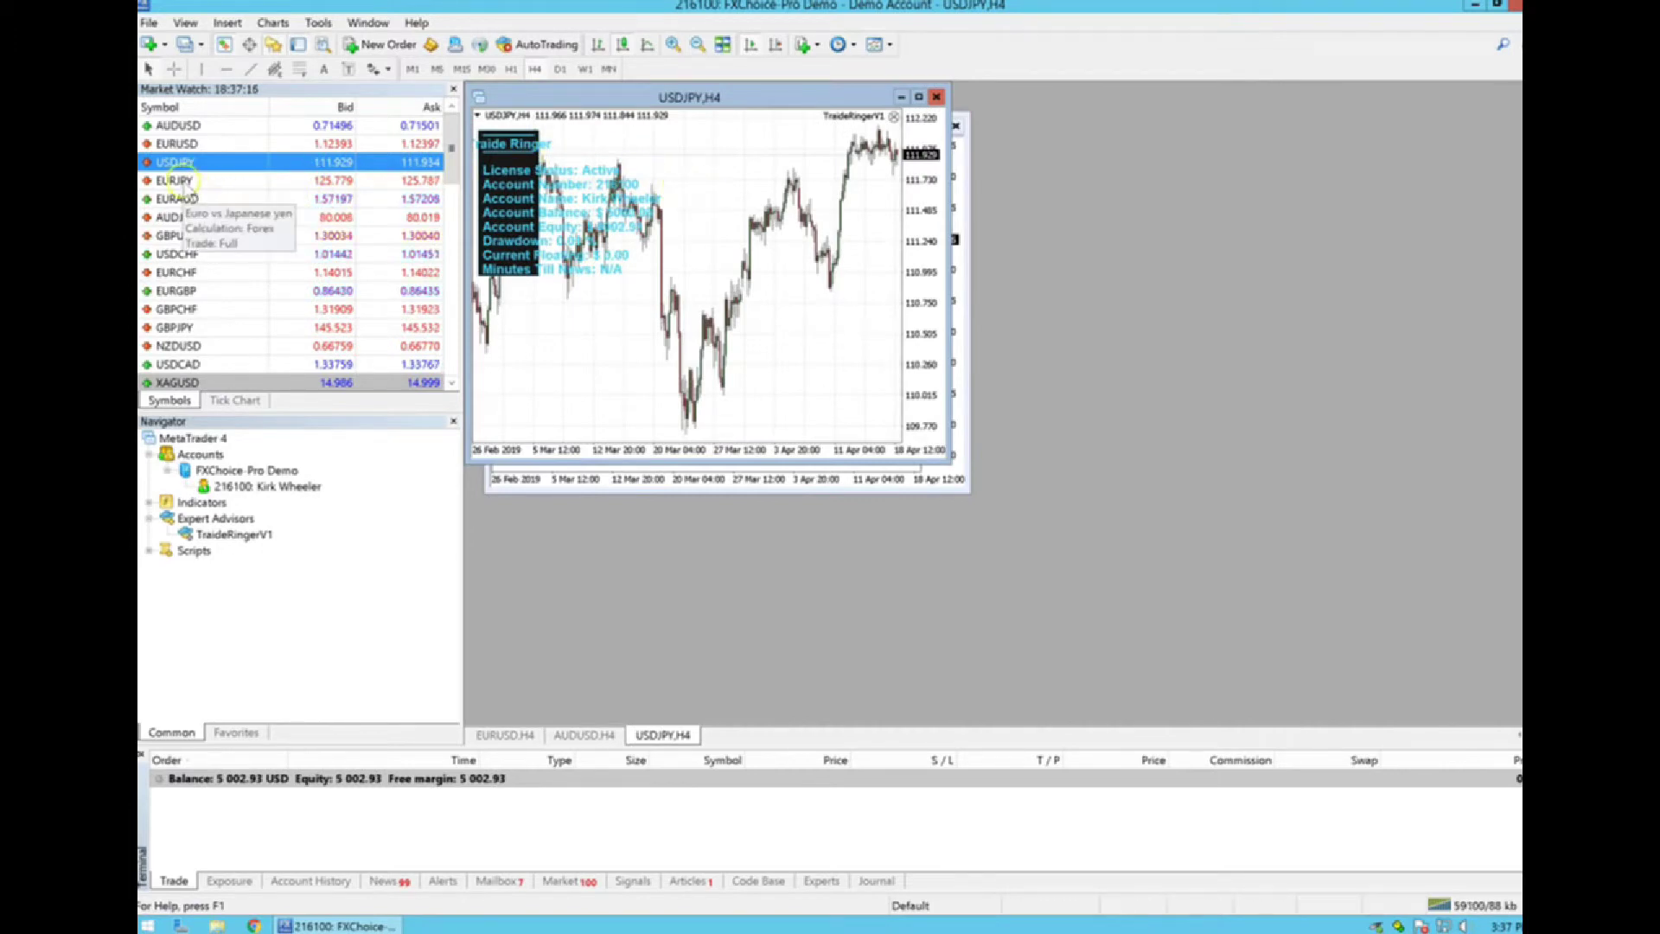
right_click(184, 183)
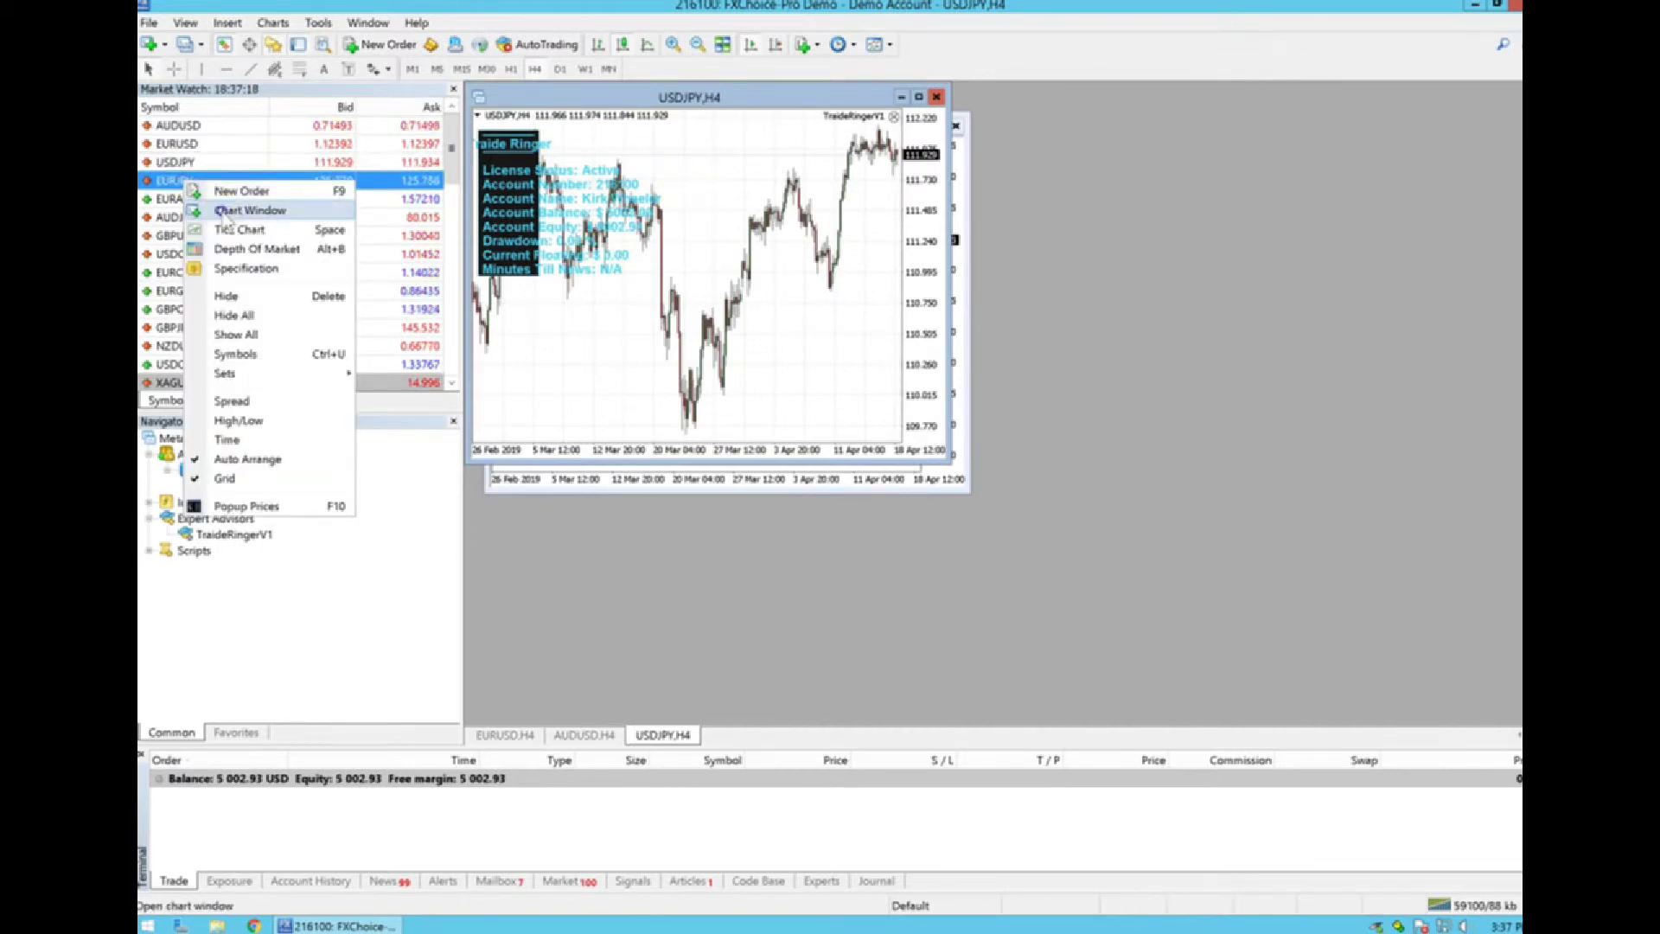
left_click(222, 211)
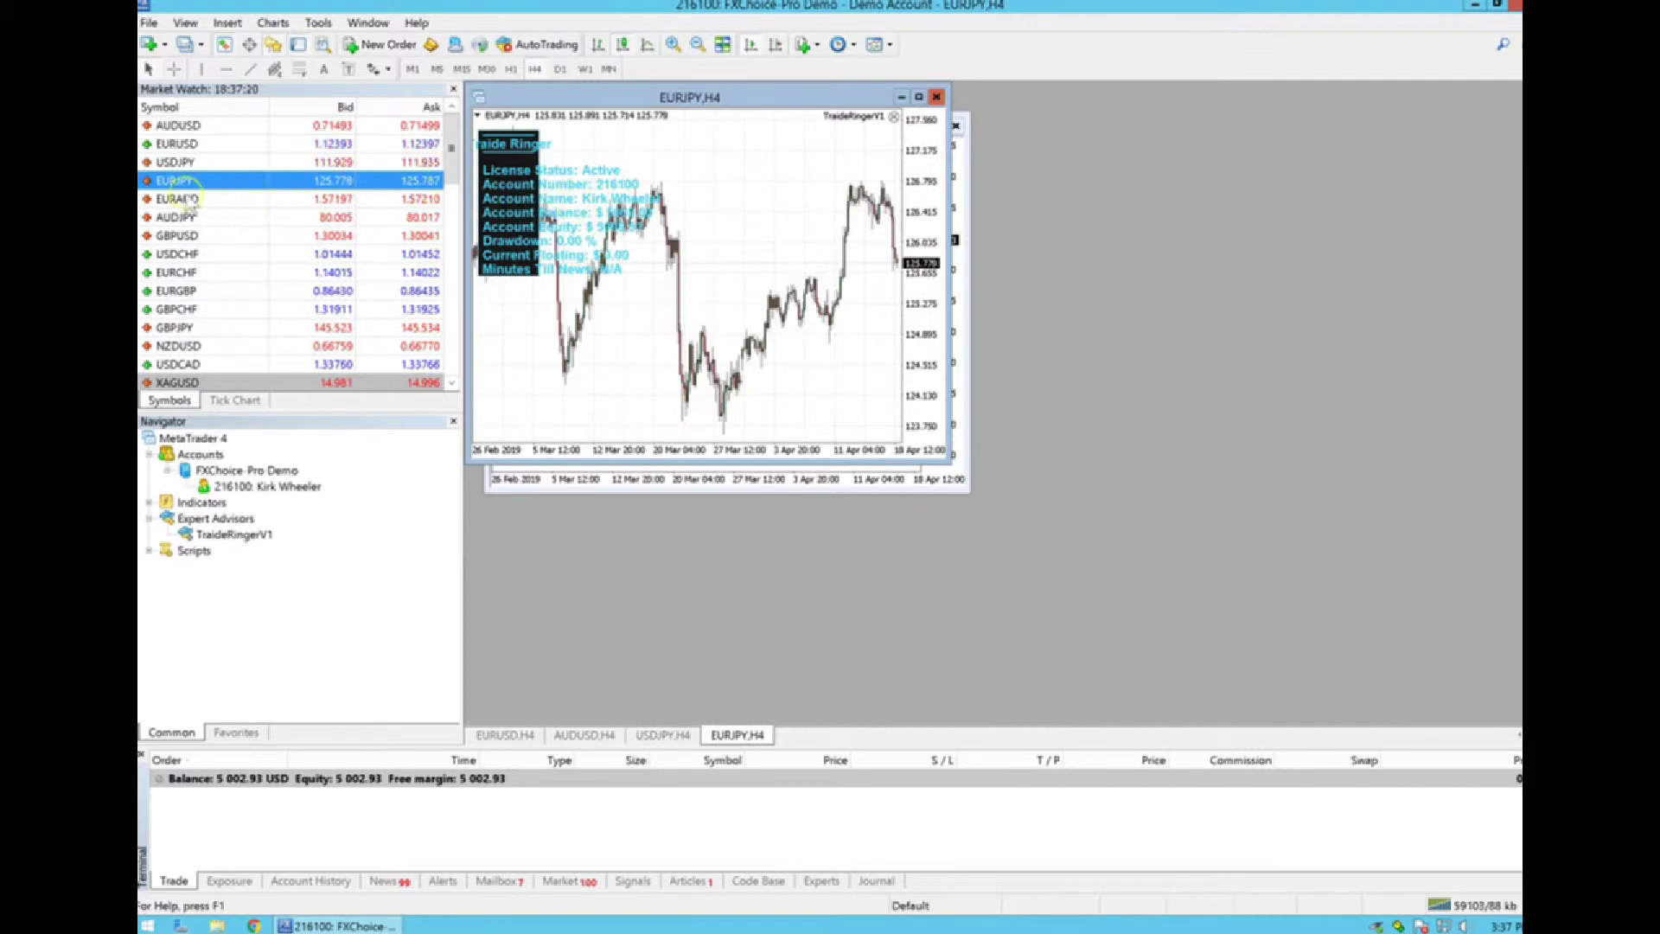
Open chart windows for EURAUD and AUDJPY from the Market Watch
right_click(185, 200)
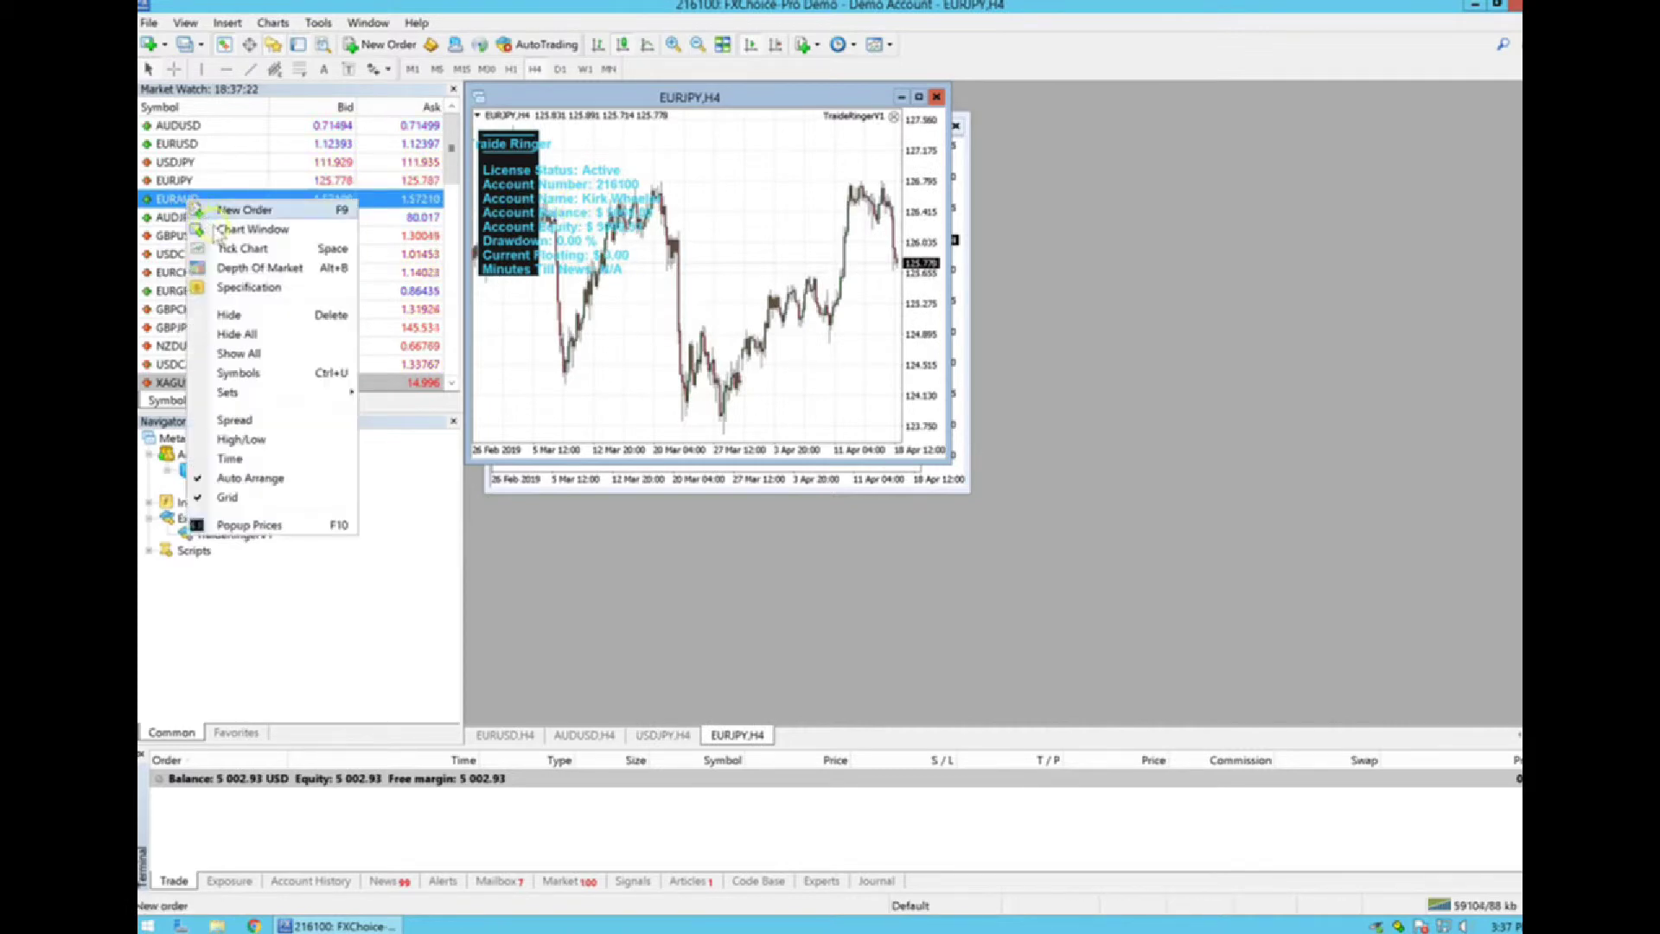
left_click(250, 229)
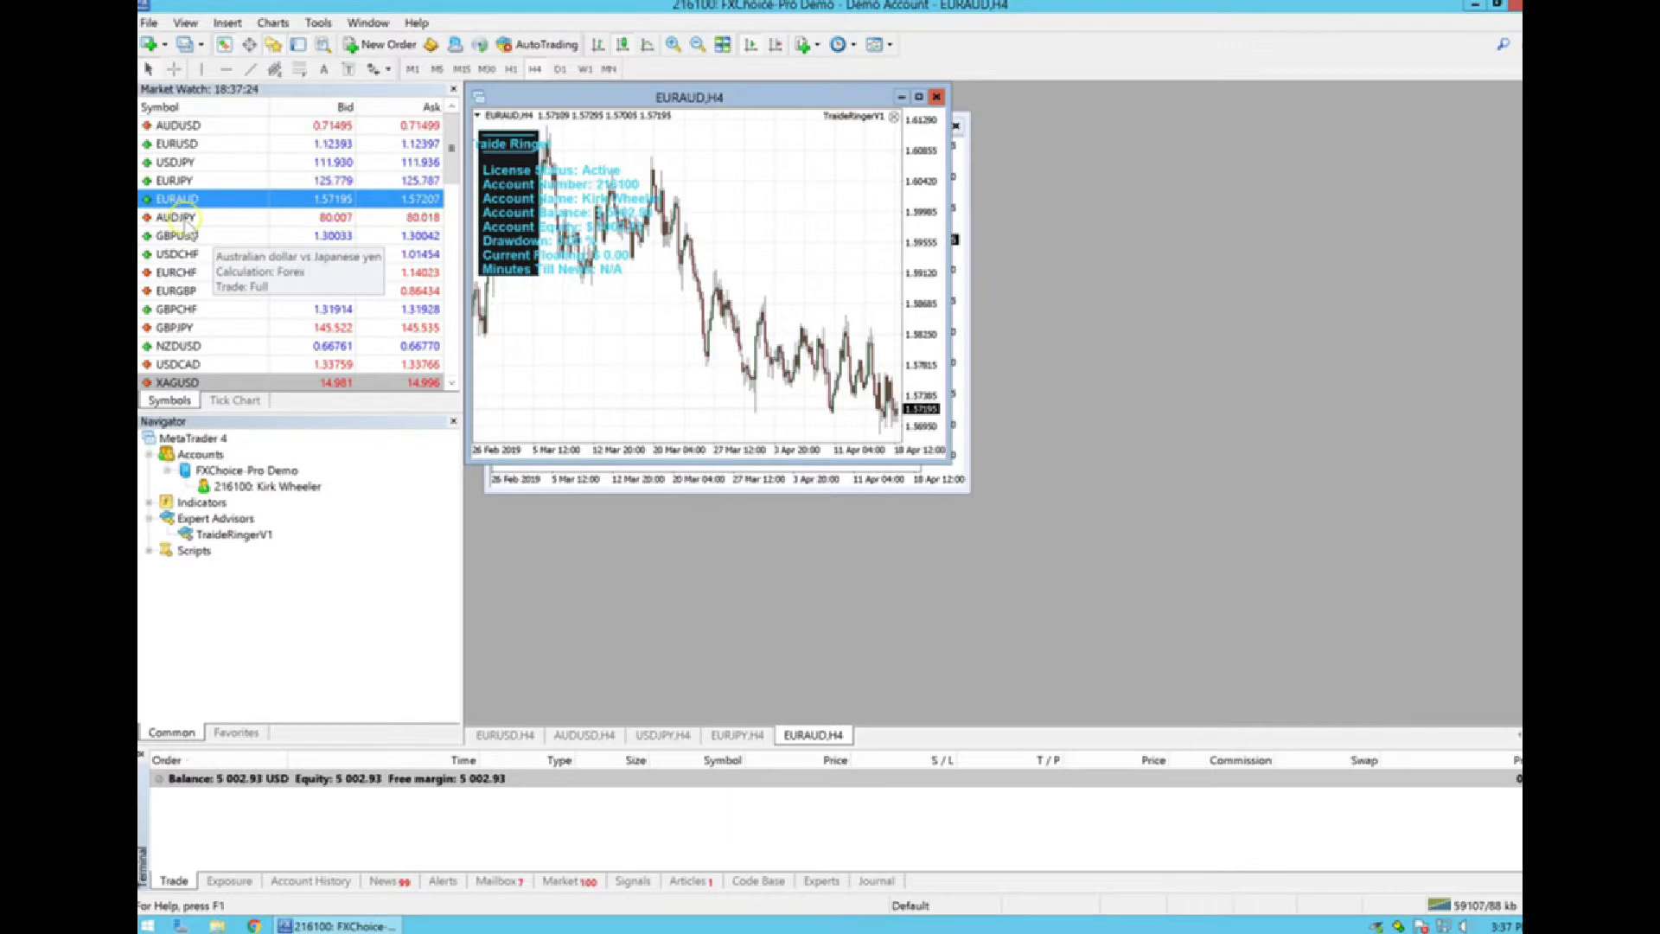
right_click(183, 217)
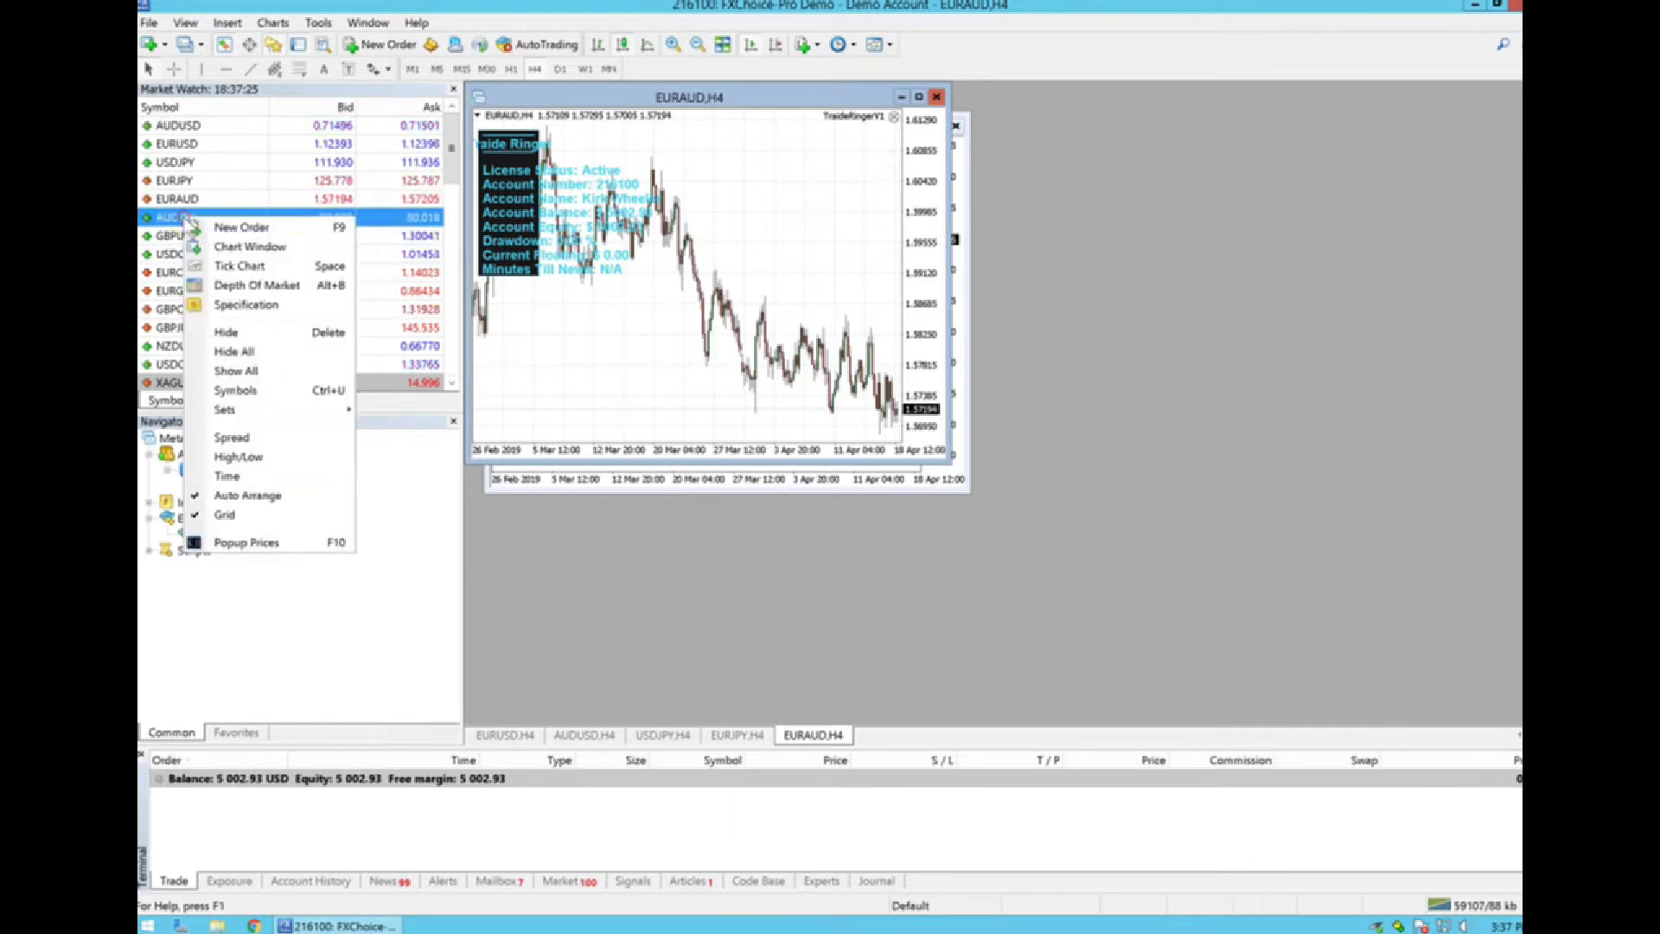
left_click(216, 248)
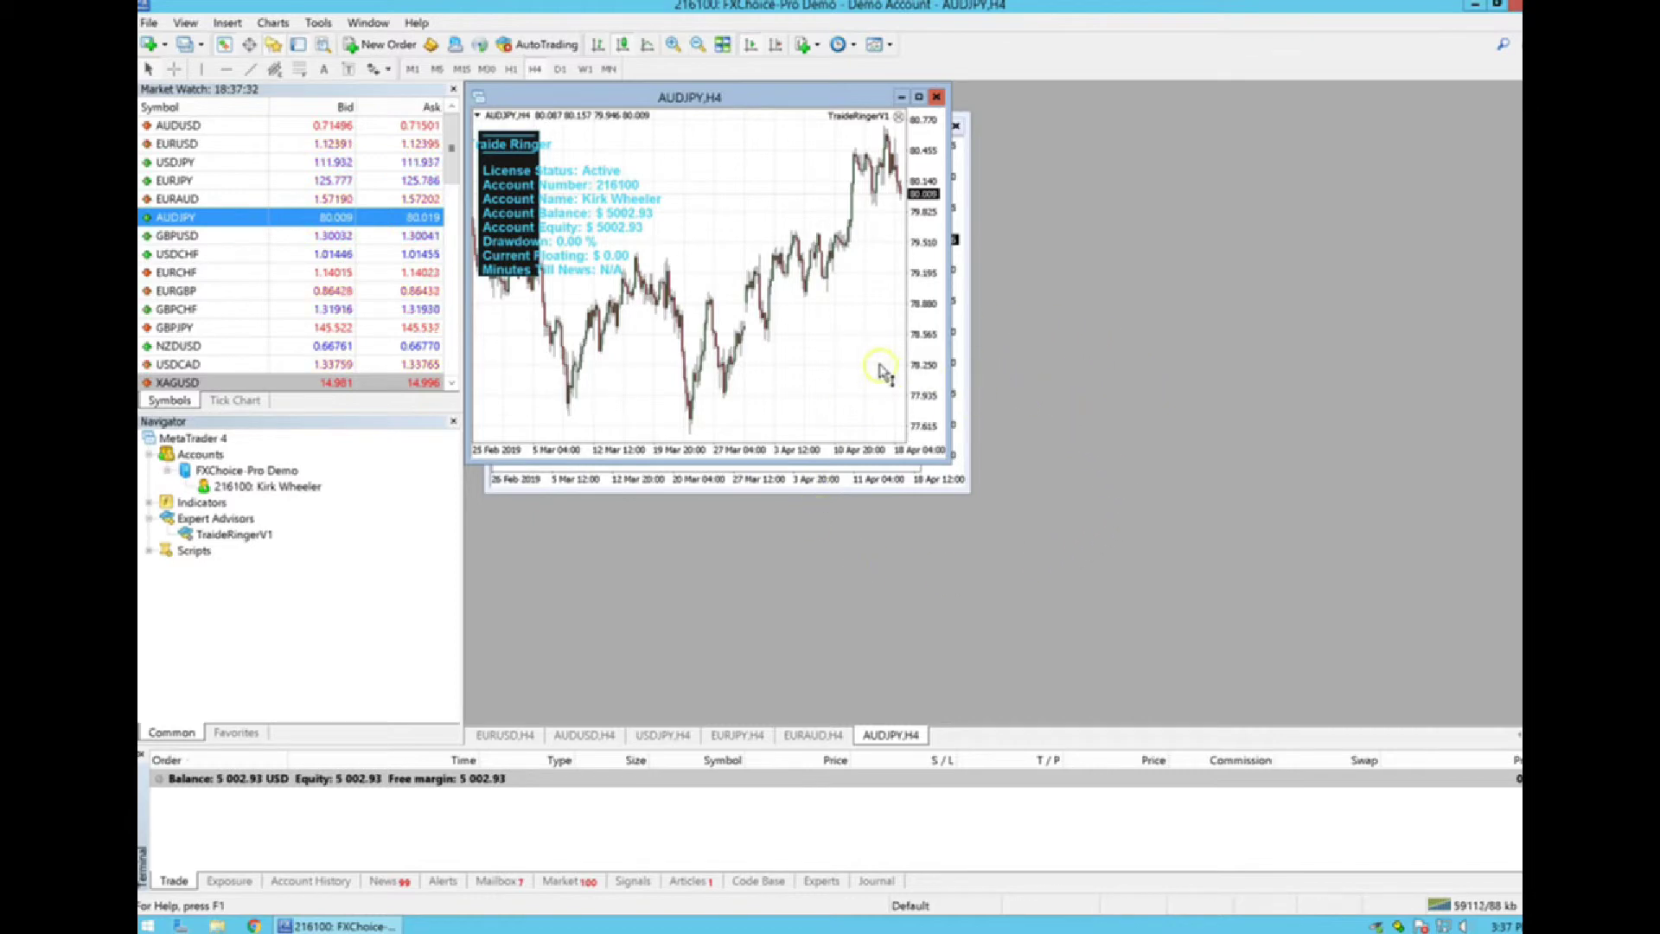
Tile the six chart windows, and hide all Market Watch symbols that have no open chart
left_click(722, 46)
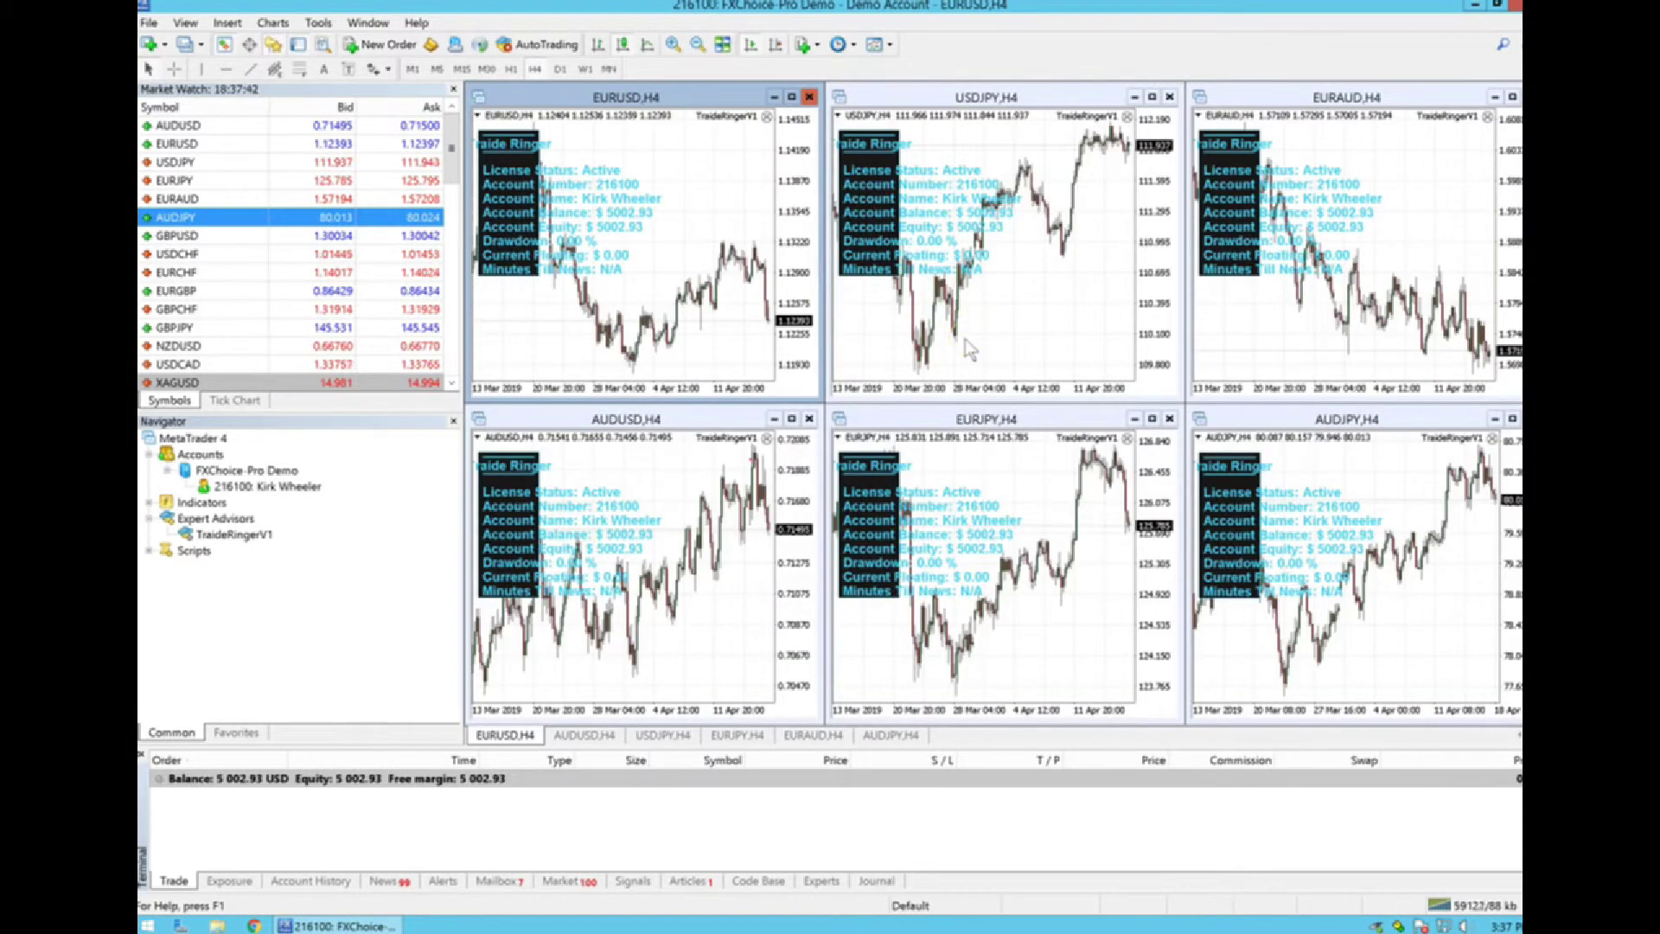
left_click(737, 232)
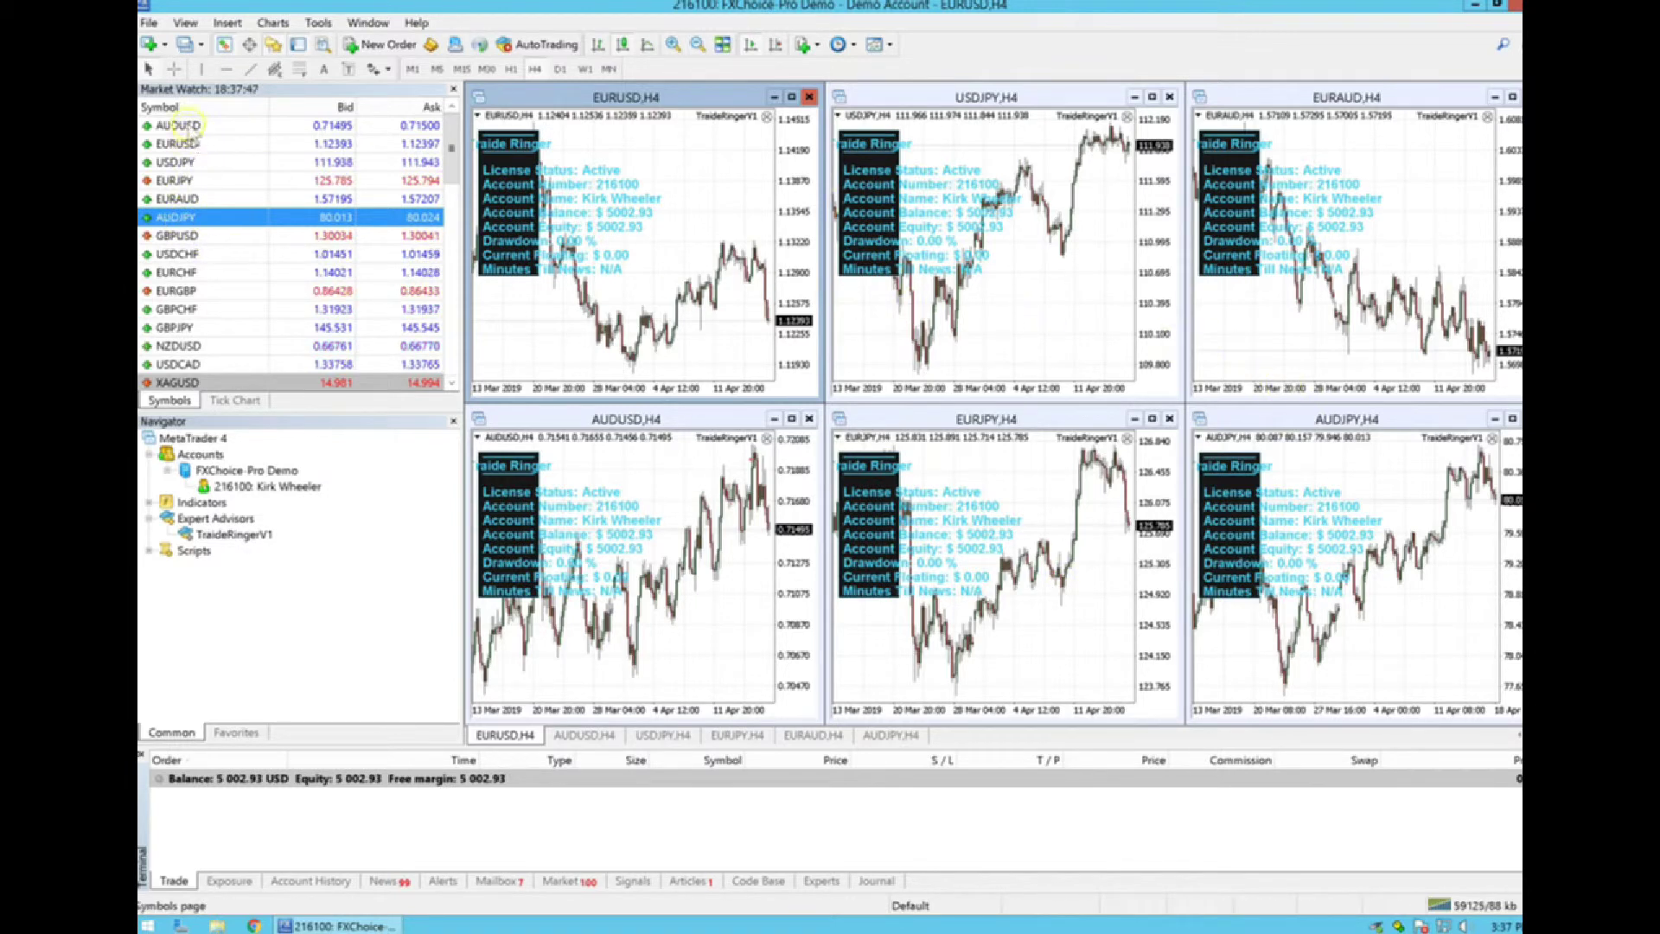
right_click(229, 277)
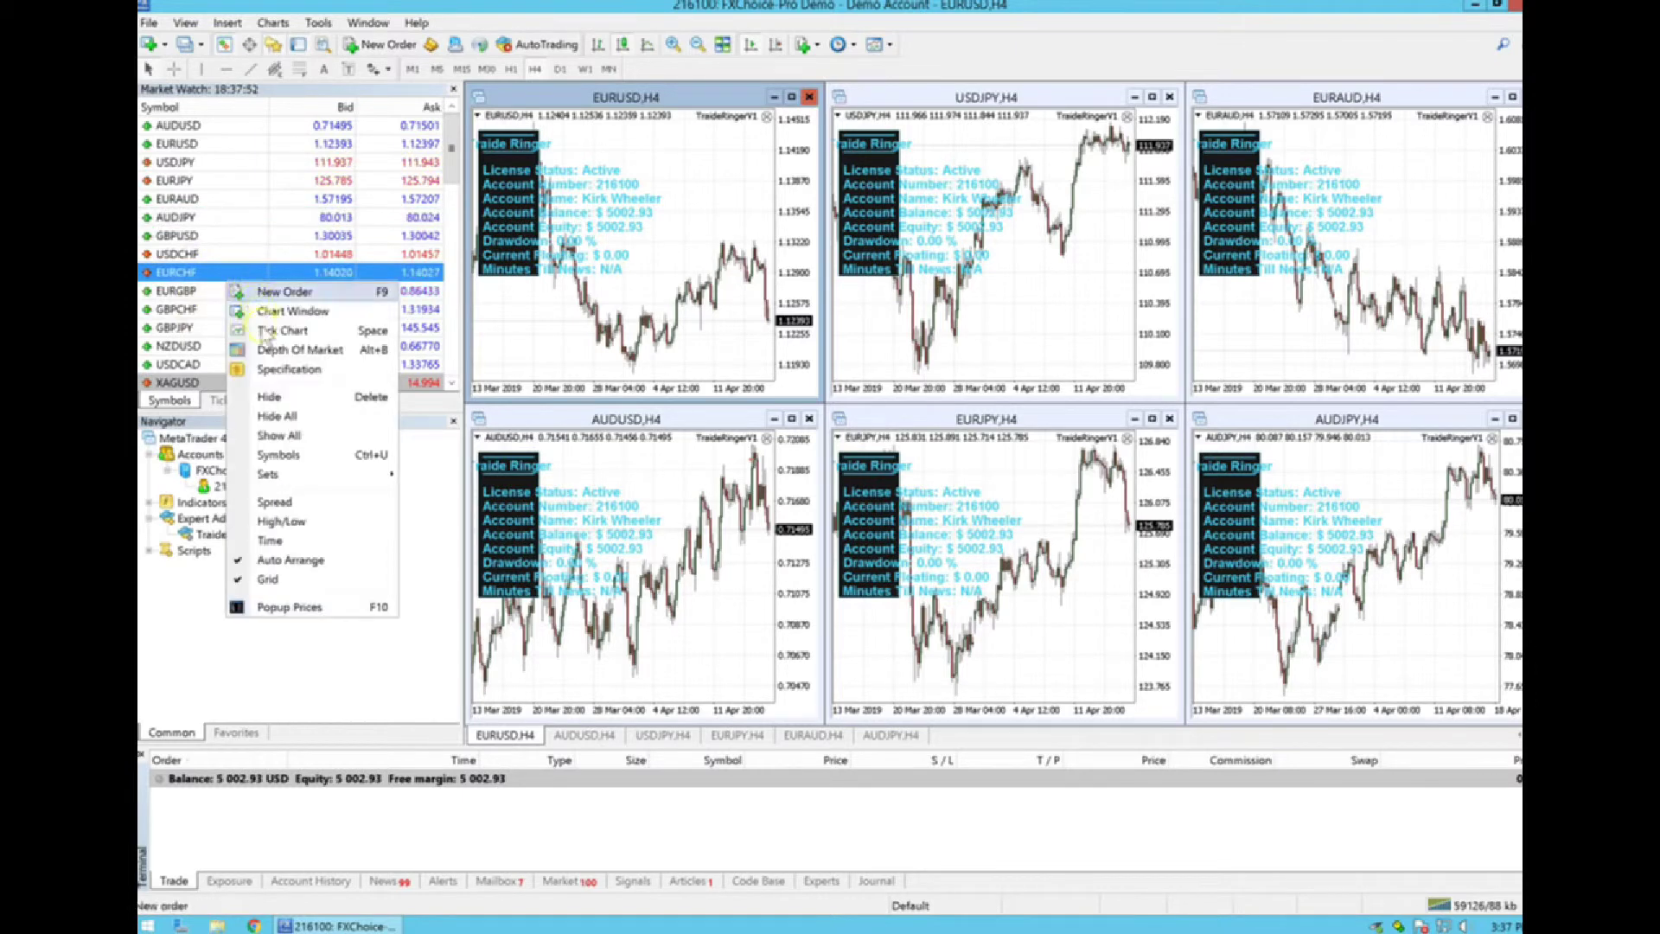
left_click(268, 415)
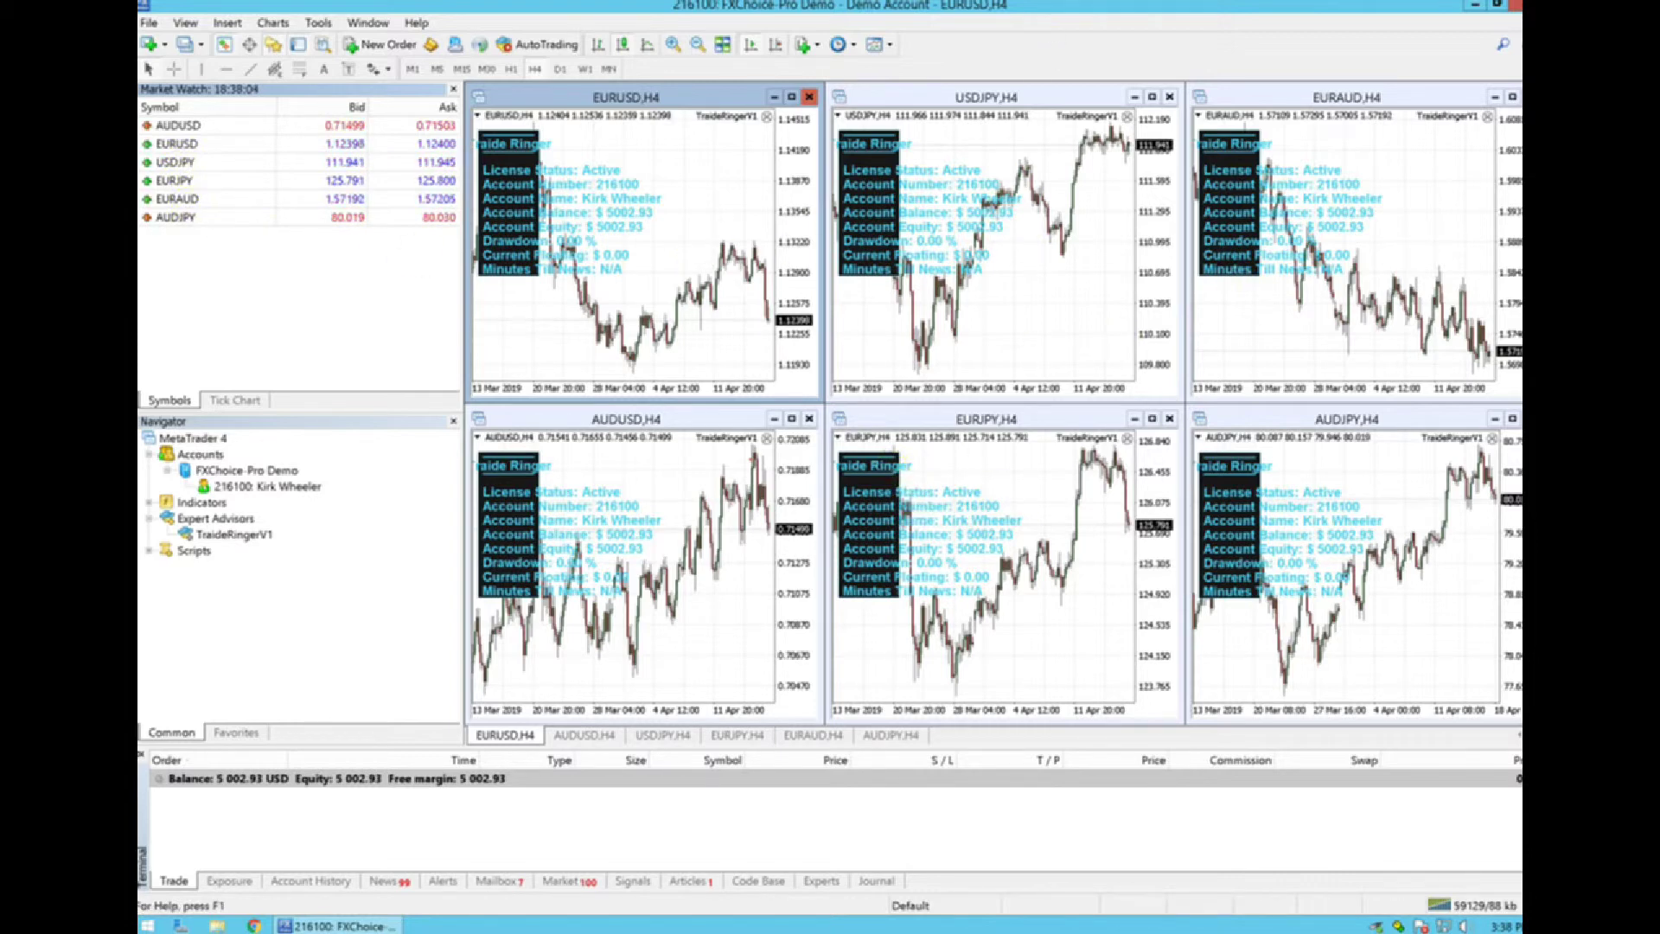
Switch to the setup guide in the browser, read the steps for adding Traide Ringer to the charts, and return to the VPS
left_click(1028, 9)
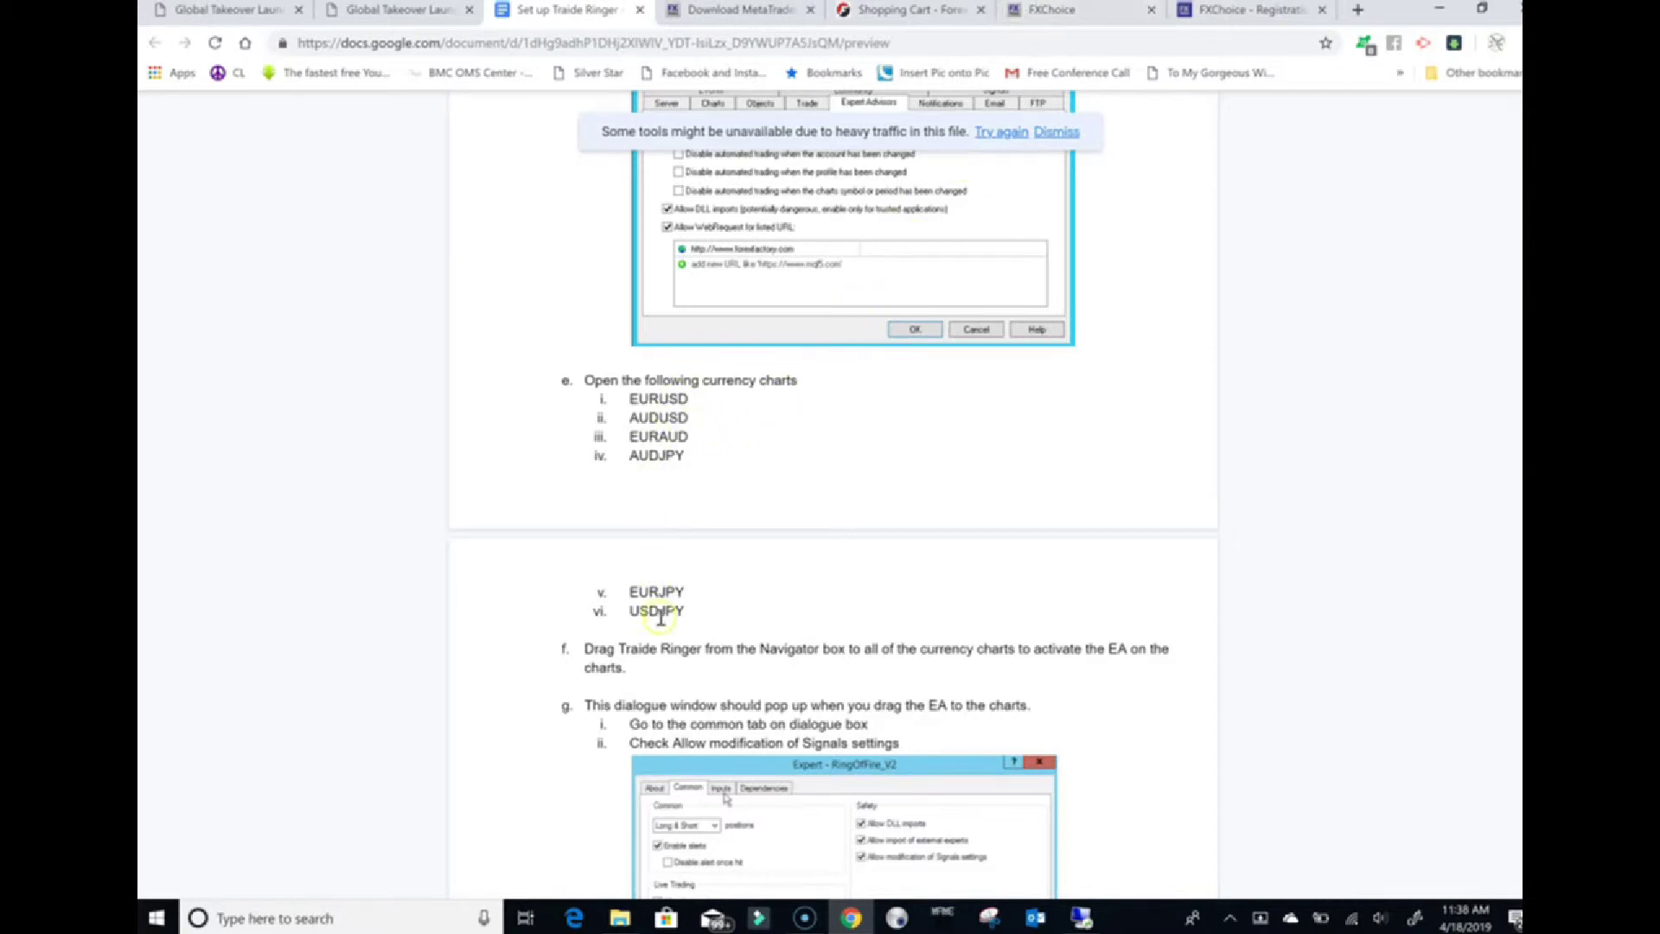
scroll(782, 429, "down", 3)
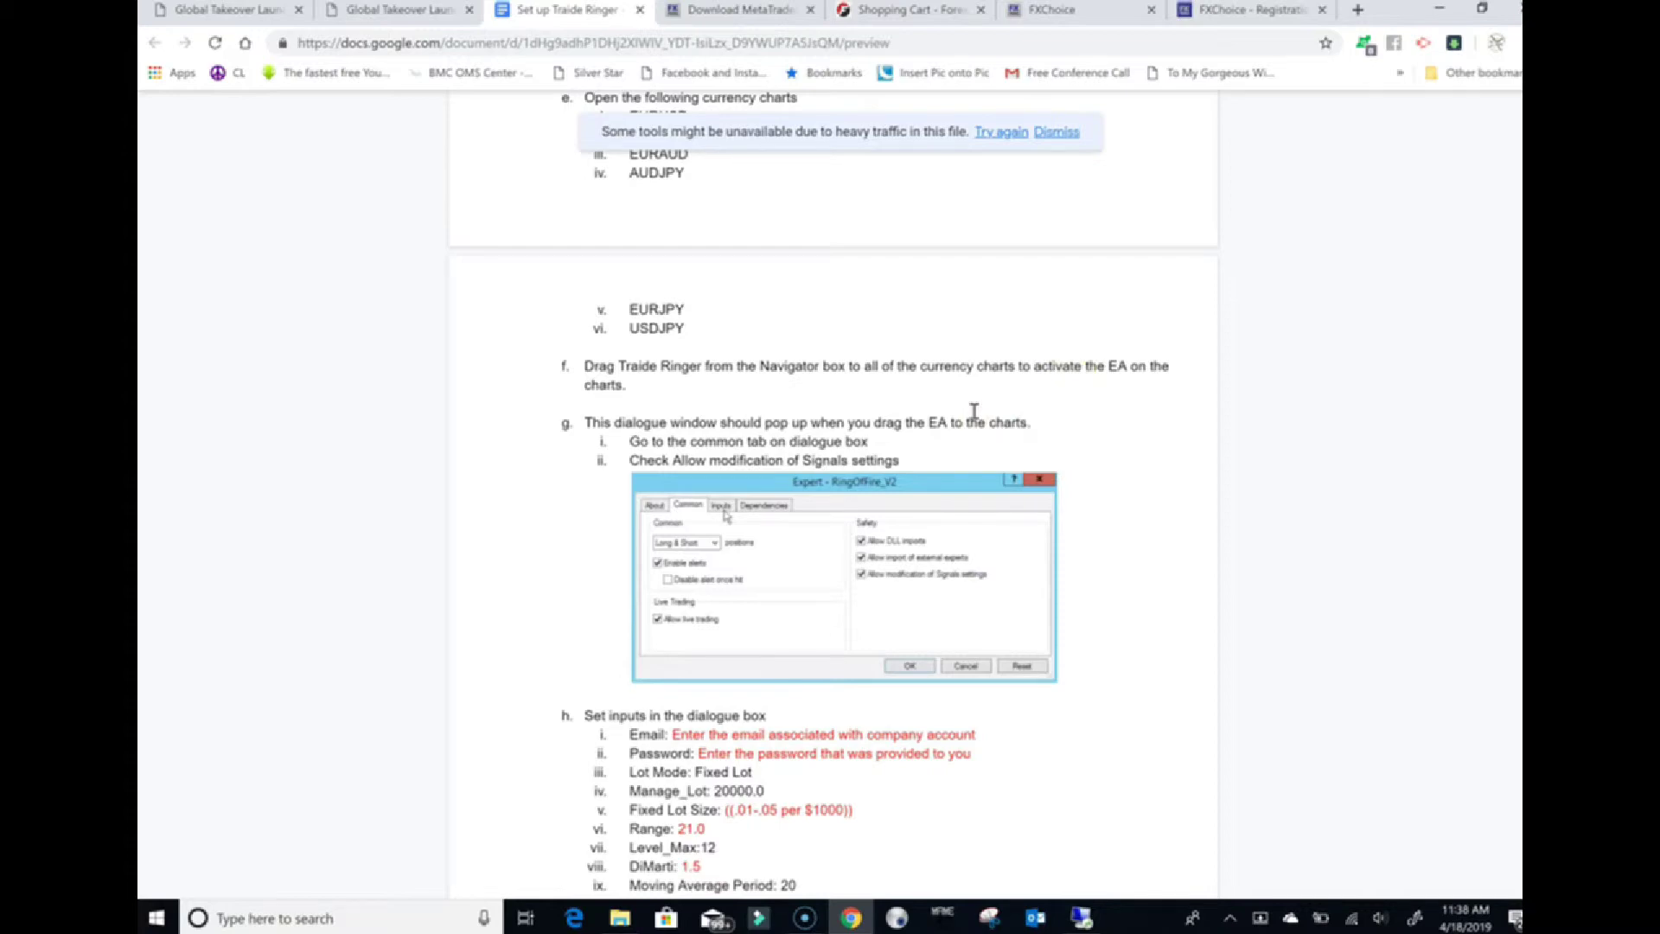
left_click(1081, 916)
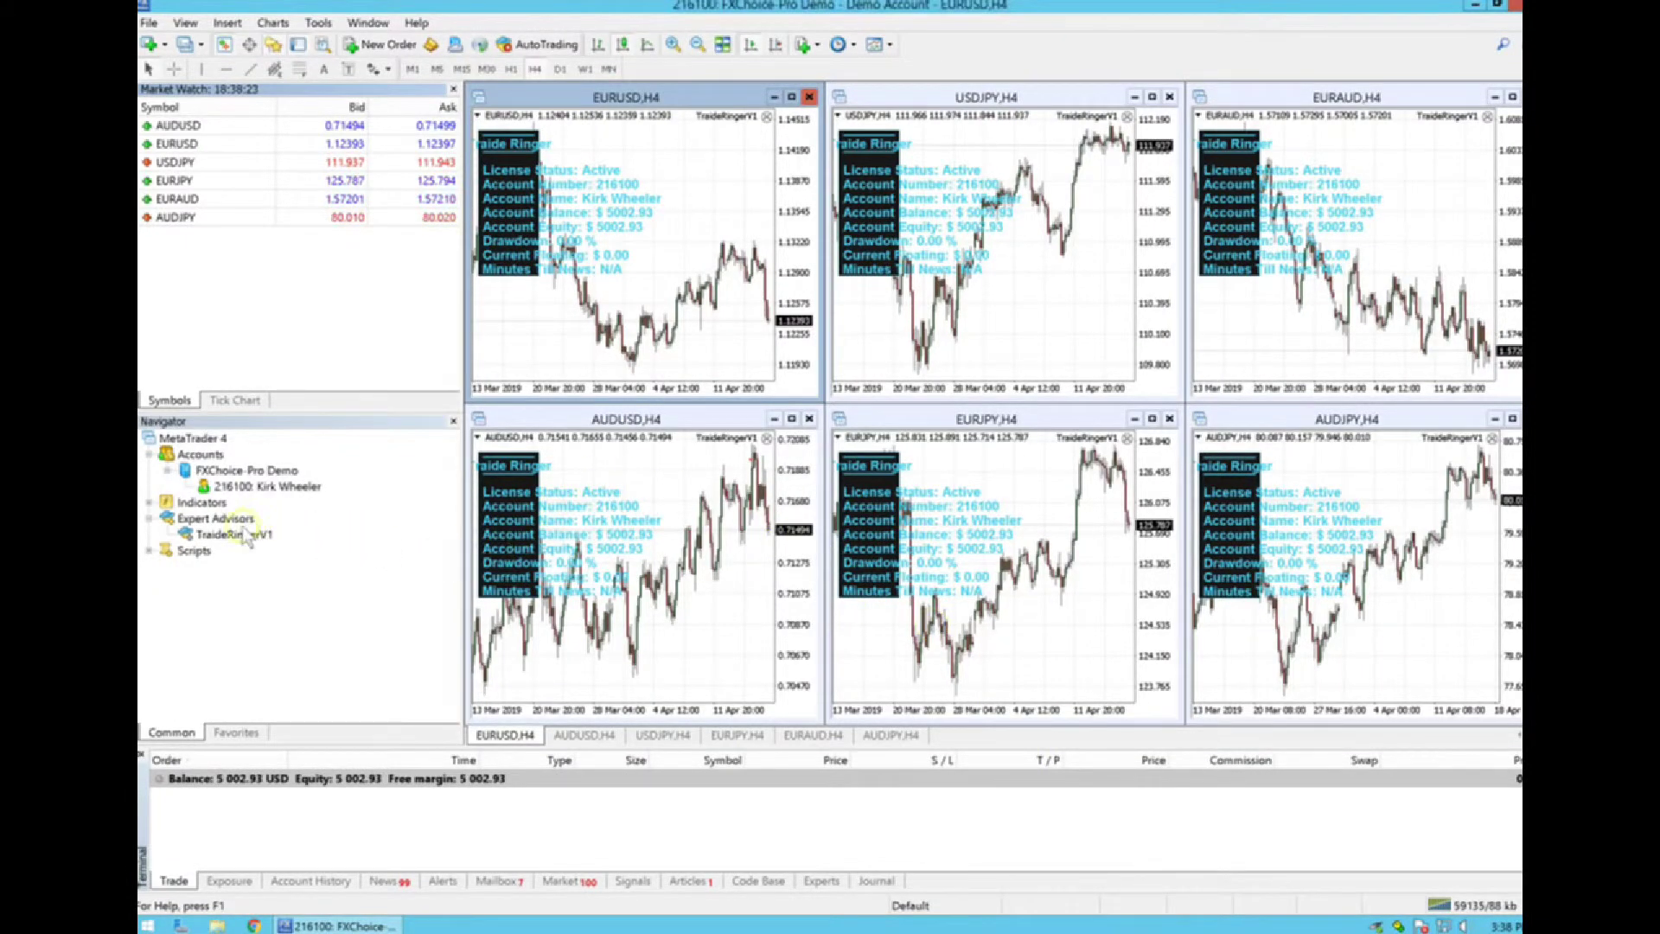
Try to attach the TraideRingerV1 expert advisor to the EURUSD chart
left_click(242, 534)
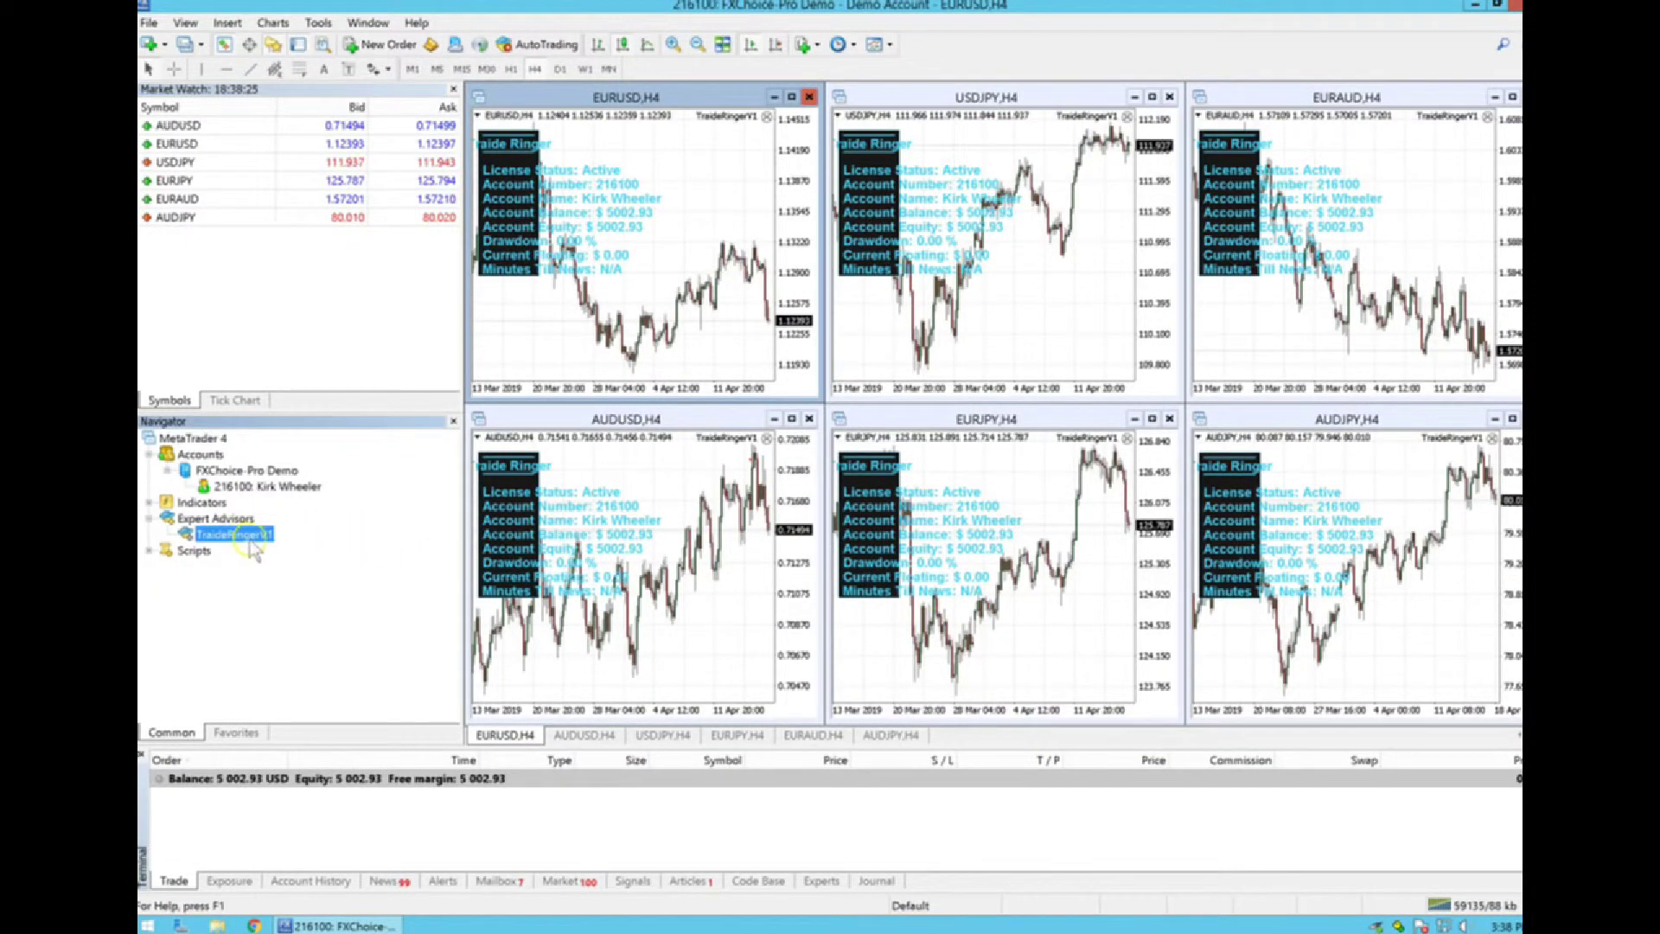
left_click_drag(257, 545, 590, 307)
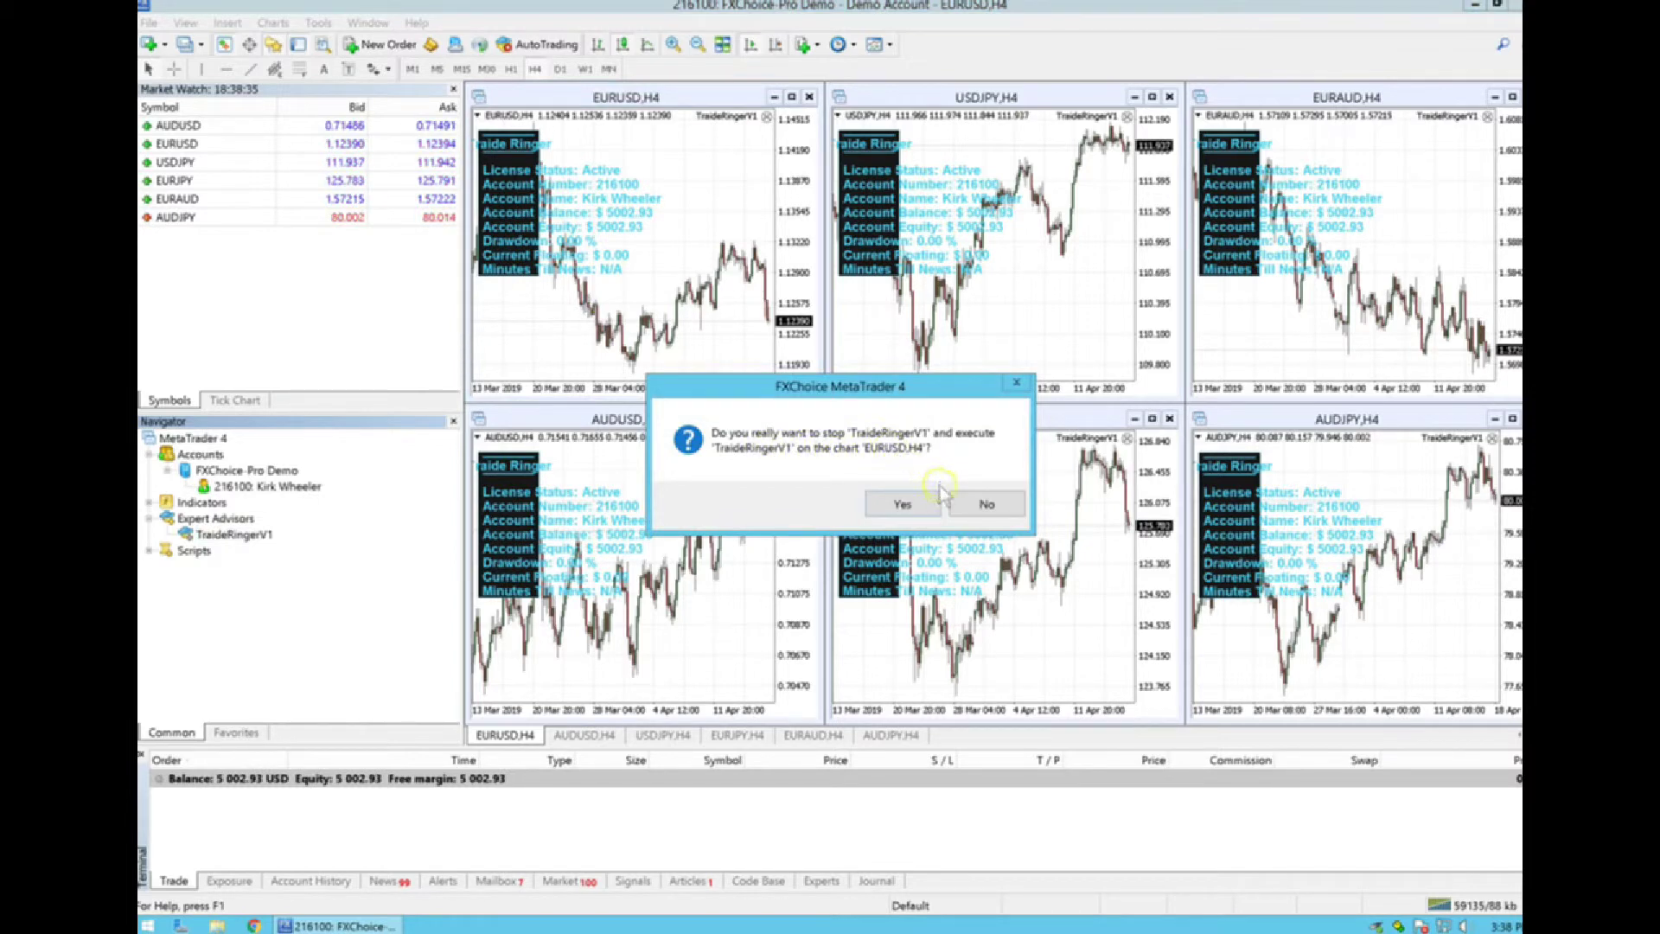
left_click(983, 506)
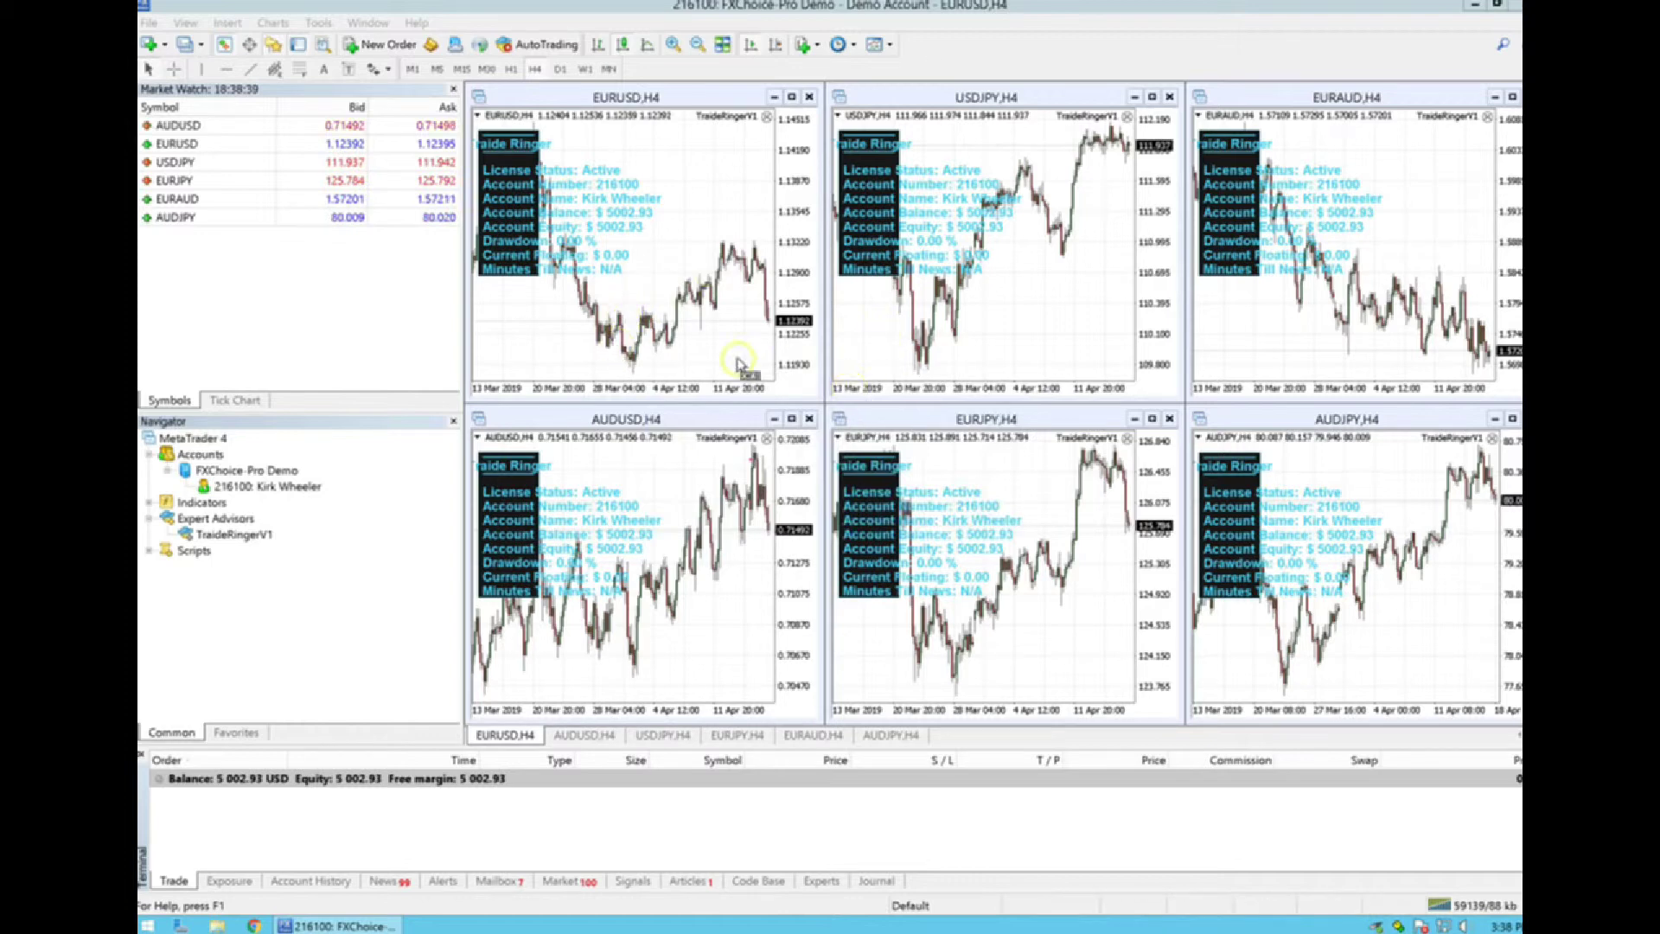
Open the EURUSD chart's expert properties and compare the common settings with the setup guide in the browser
left_click(767, 115)
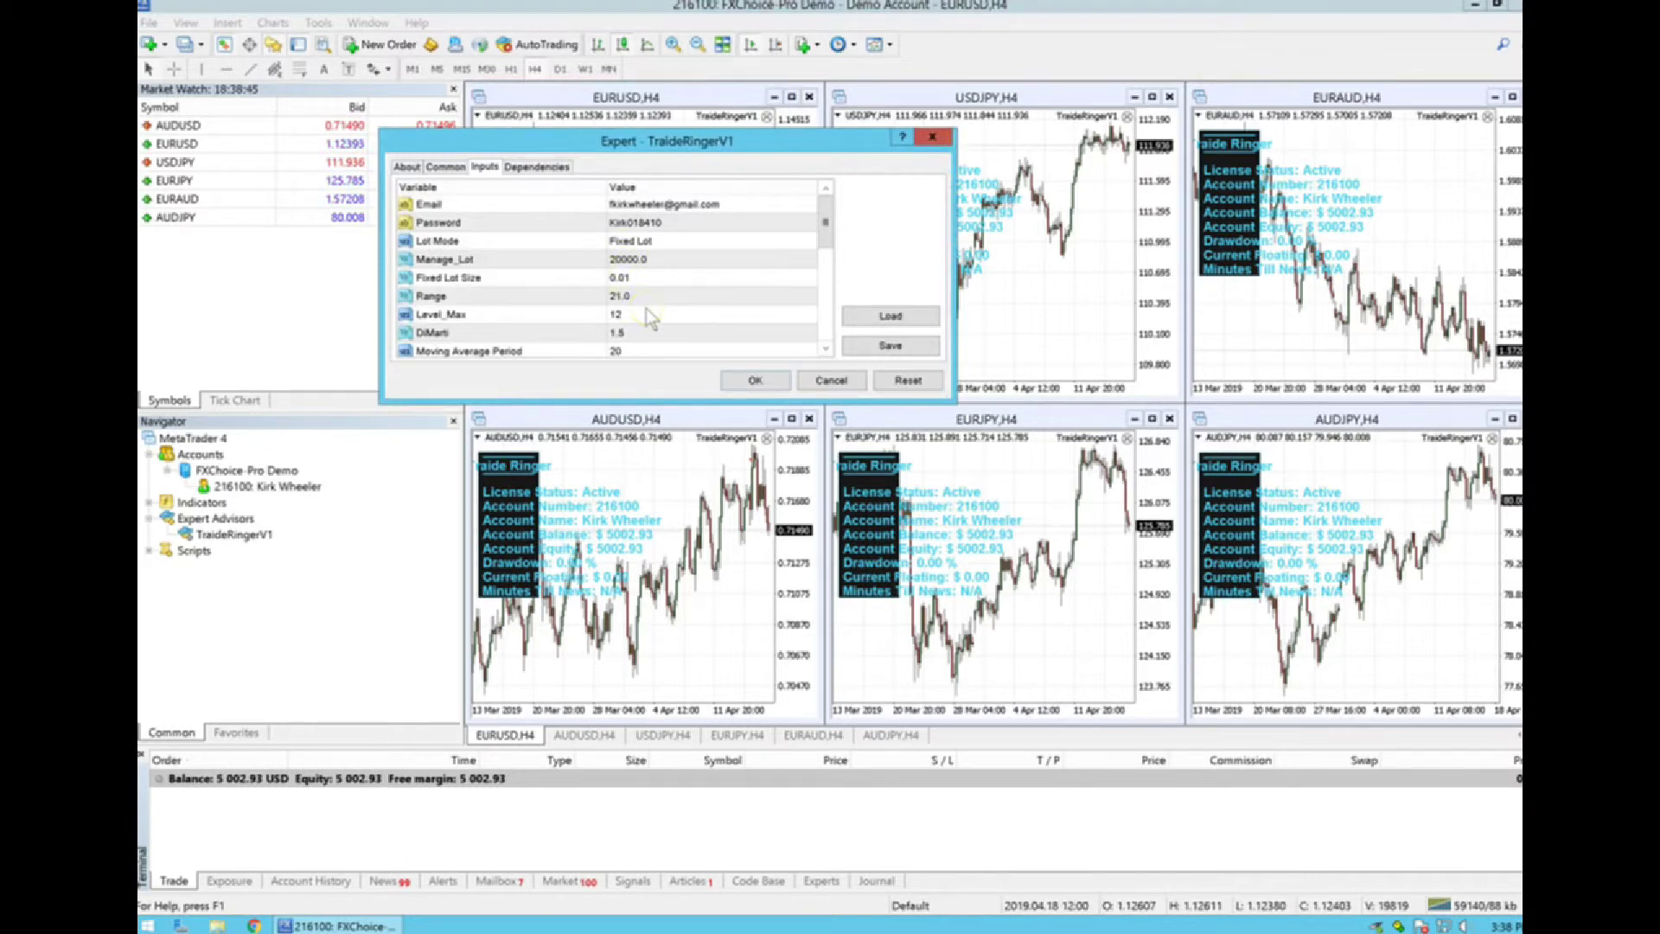
left_click(448, 167)
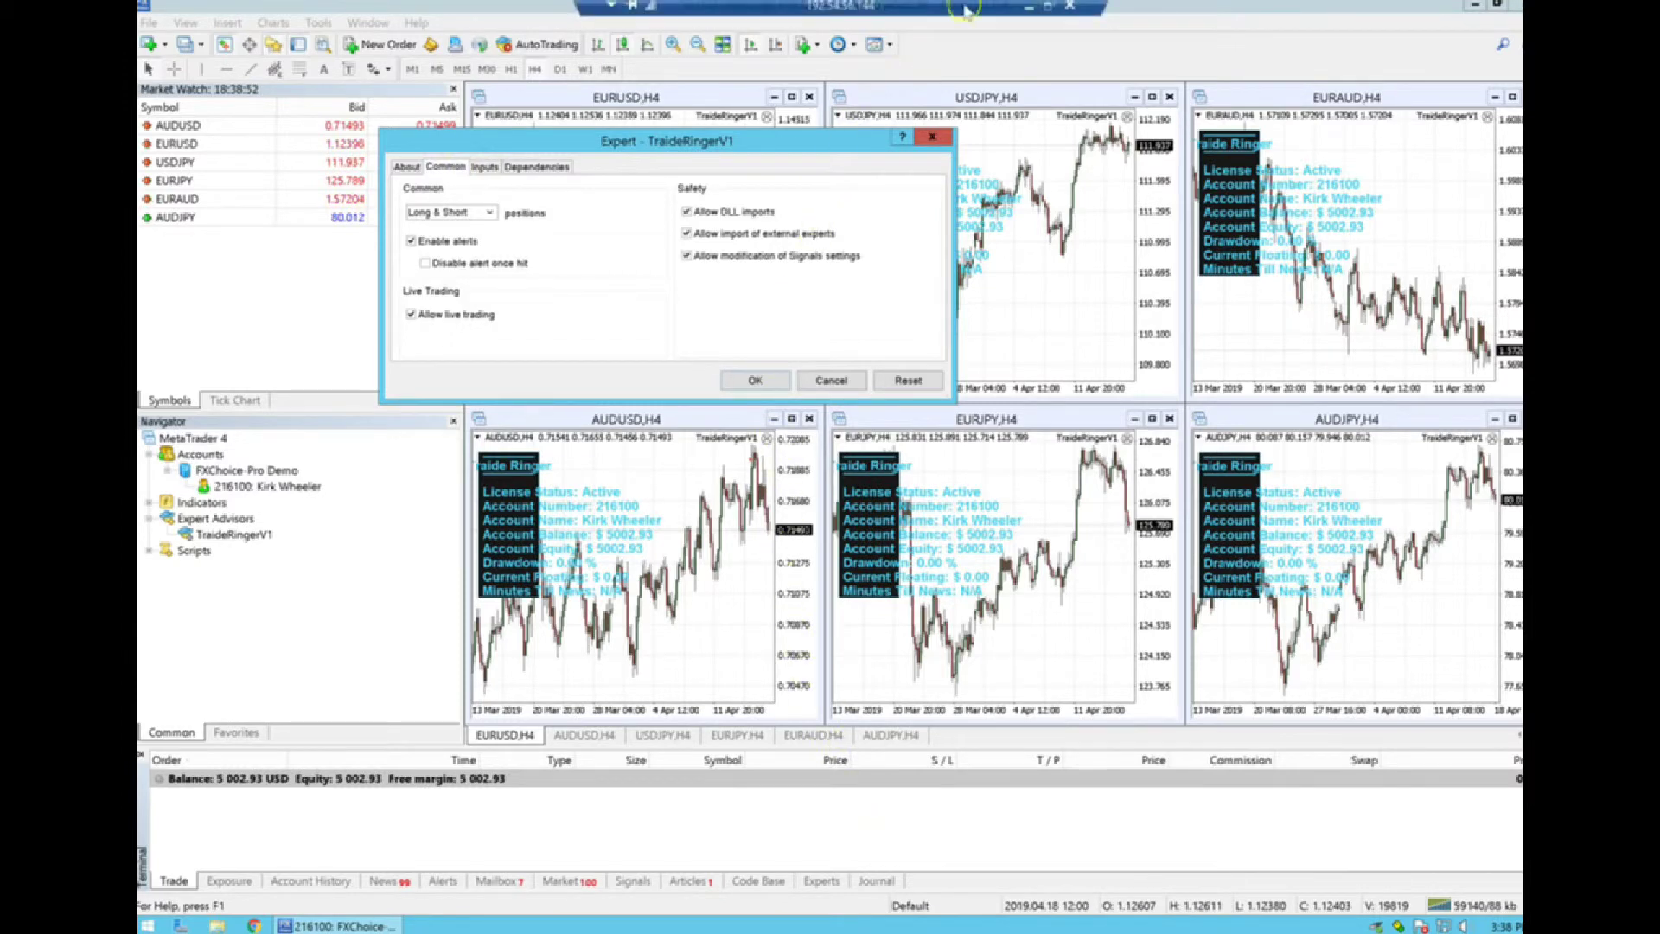
left_click(1030, 10)
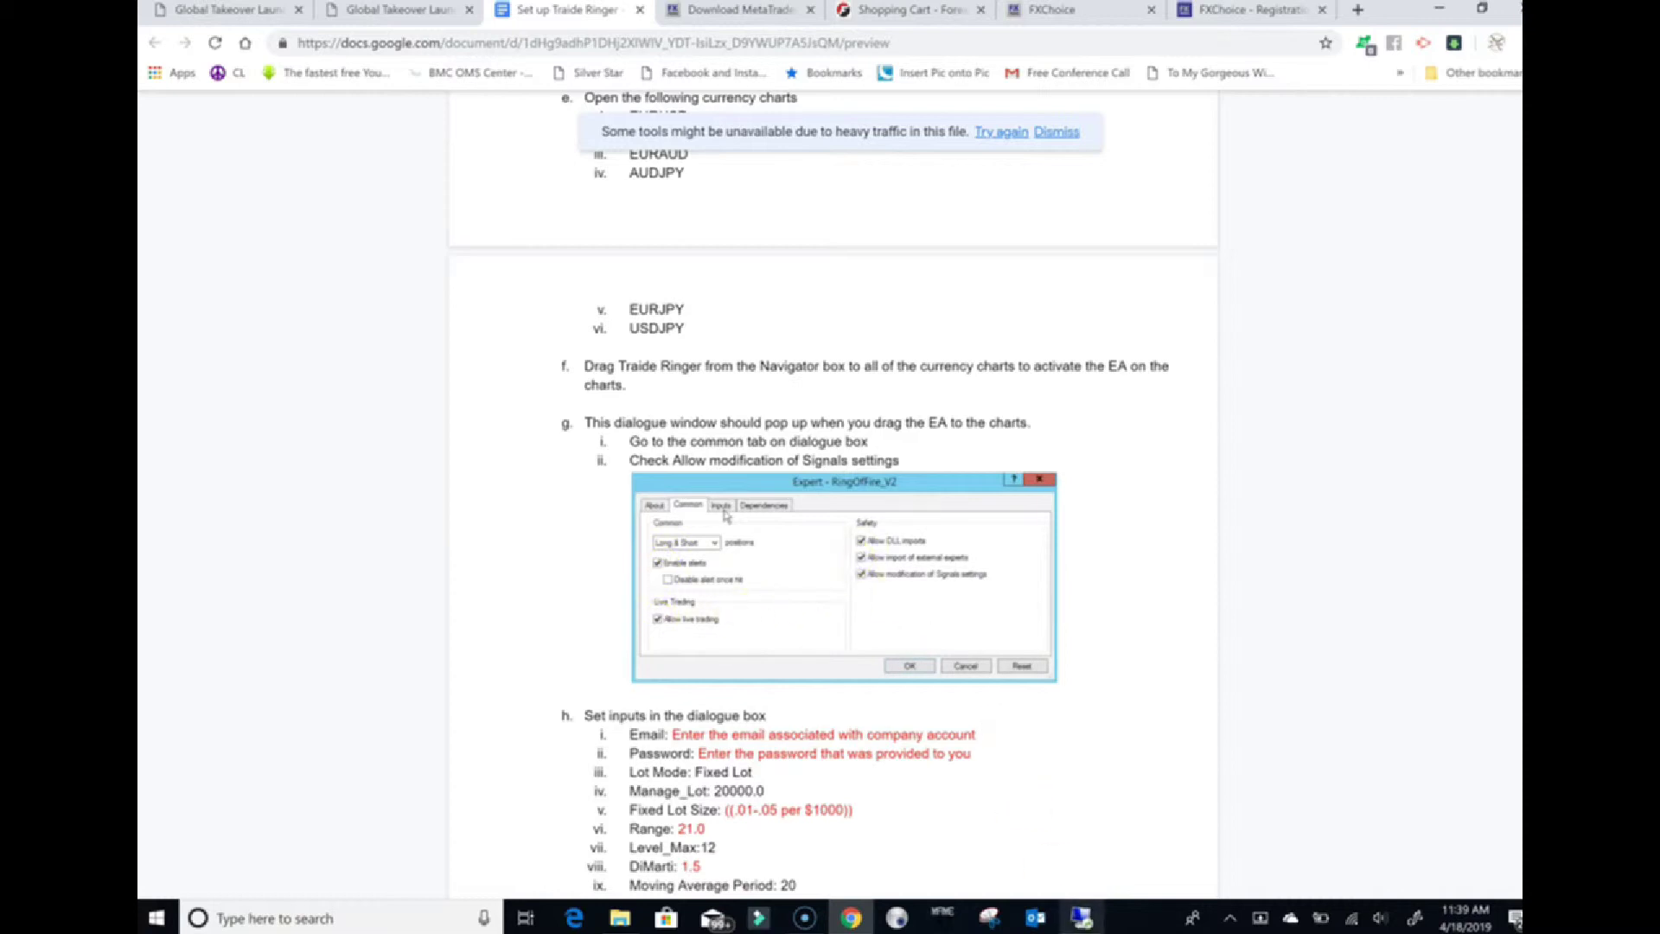
left_click(1080, 918)
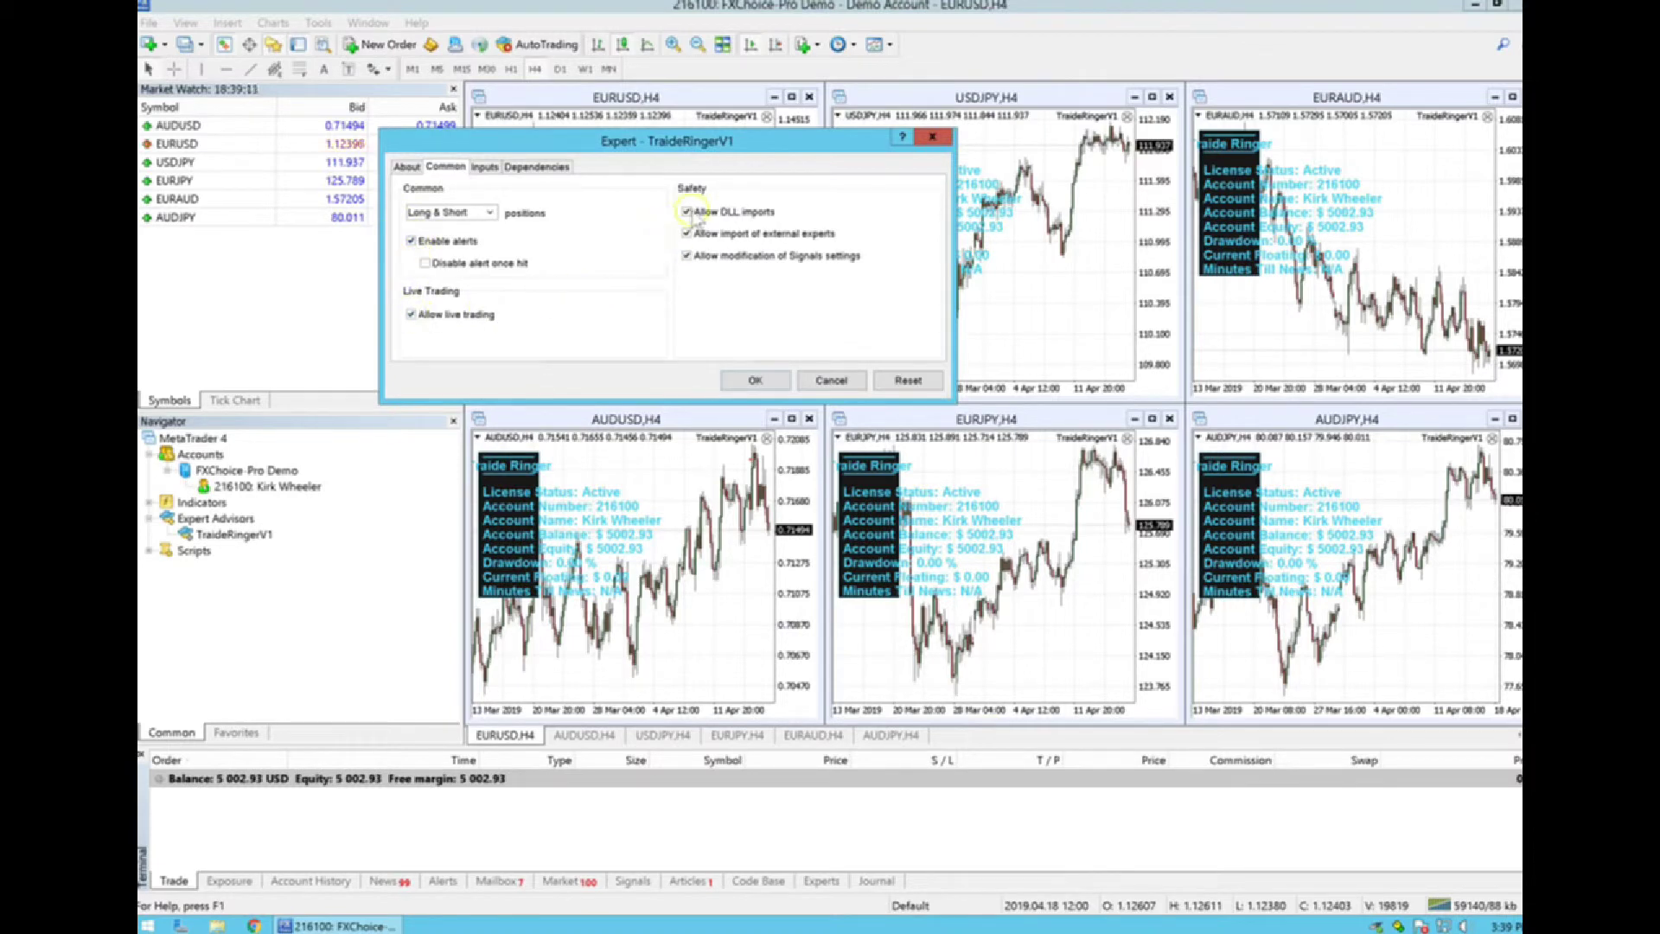
Return to the setup guide in the browser and read its full list of expert input settings
mouse_move(996, 8)
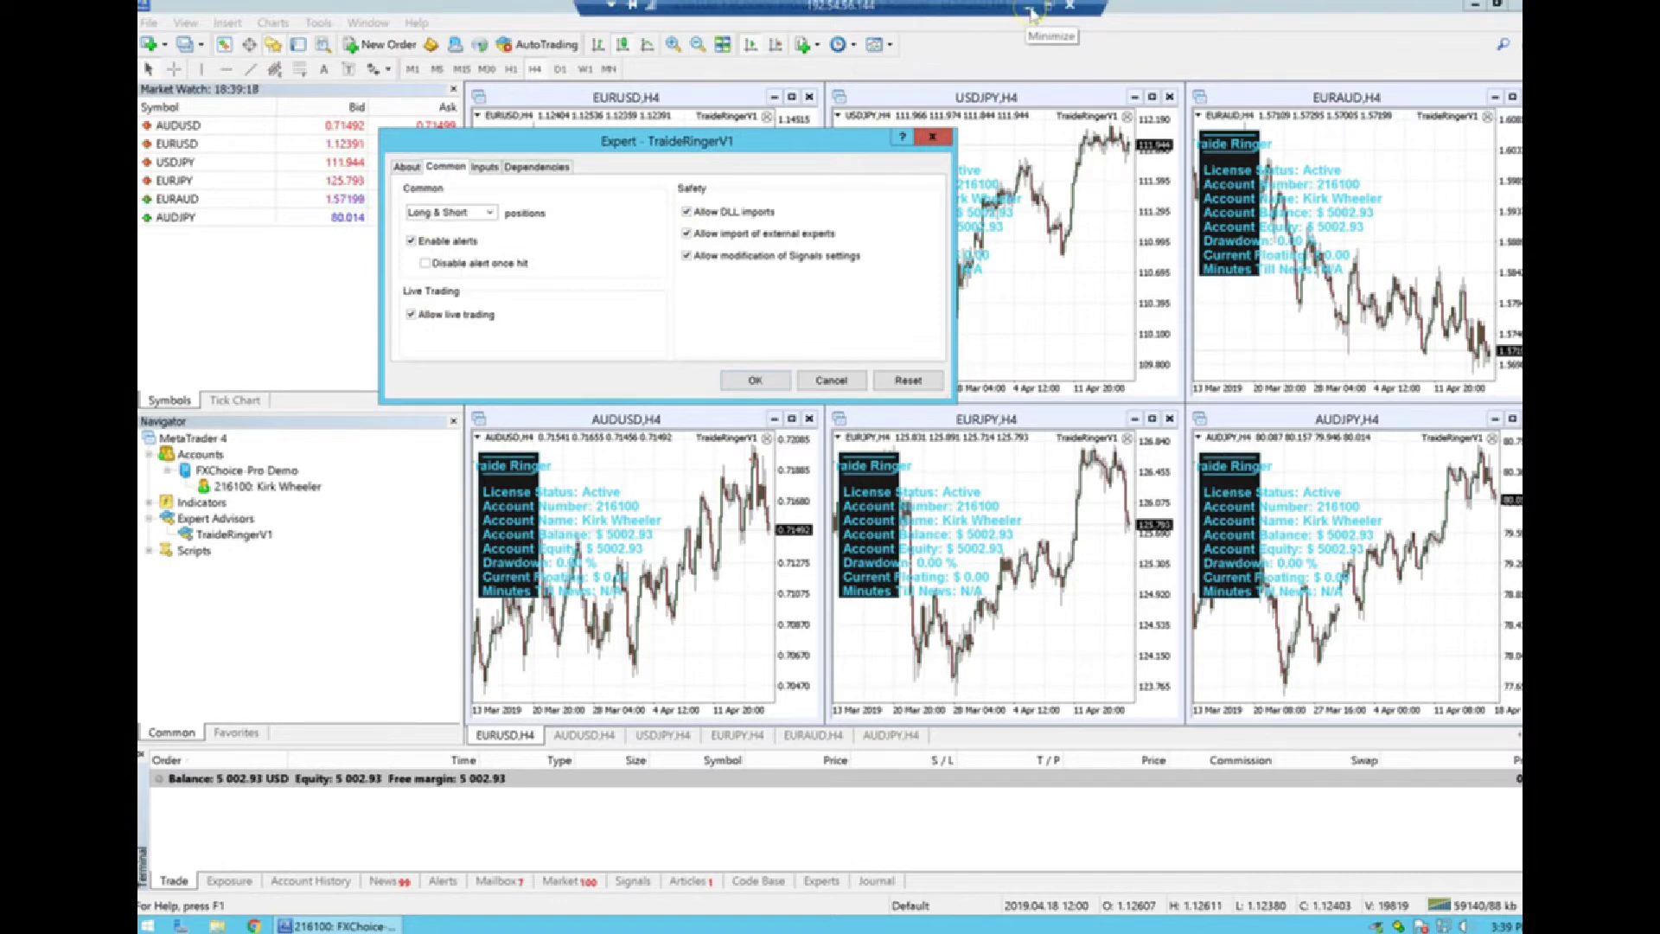
left_click(1030, 9)
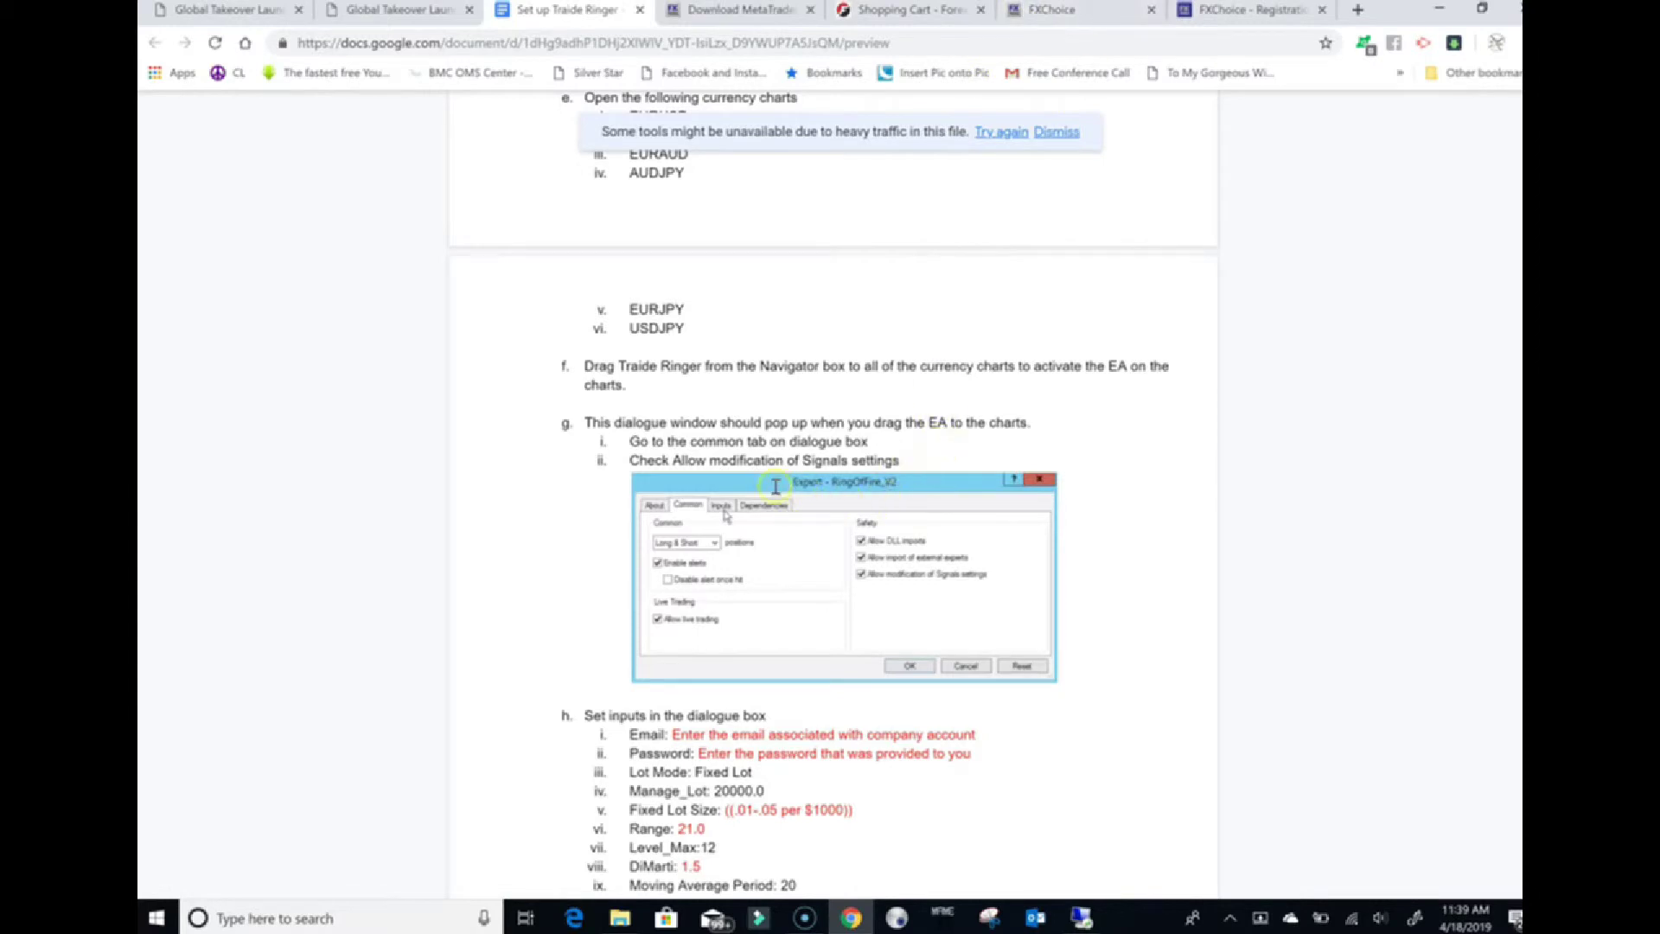
scroll(683, 473, "down", 3)
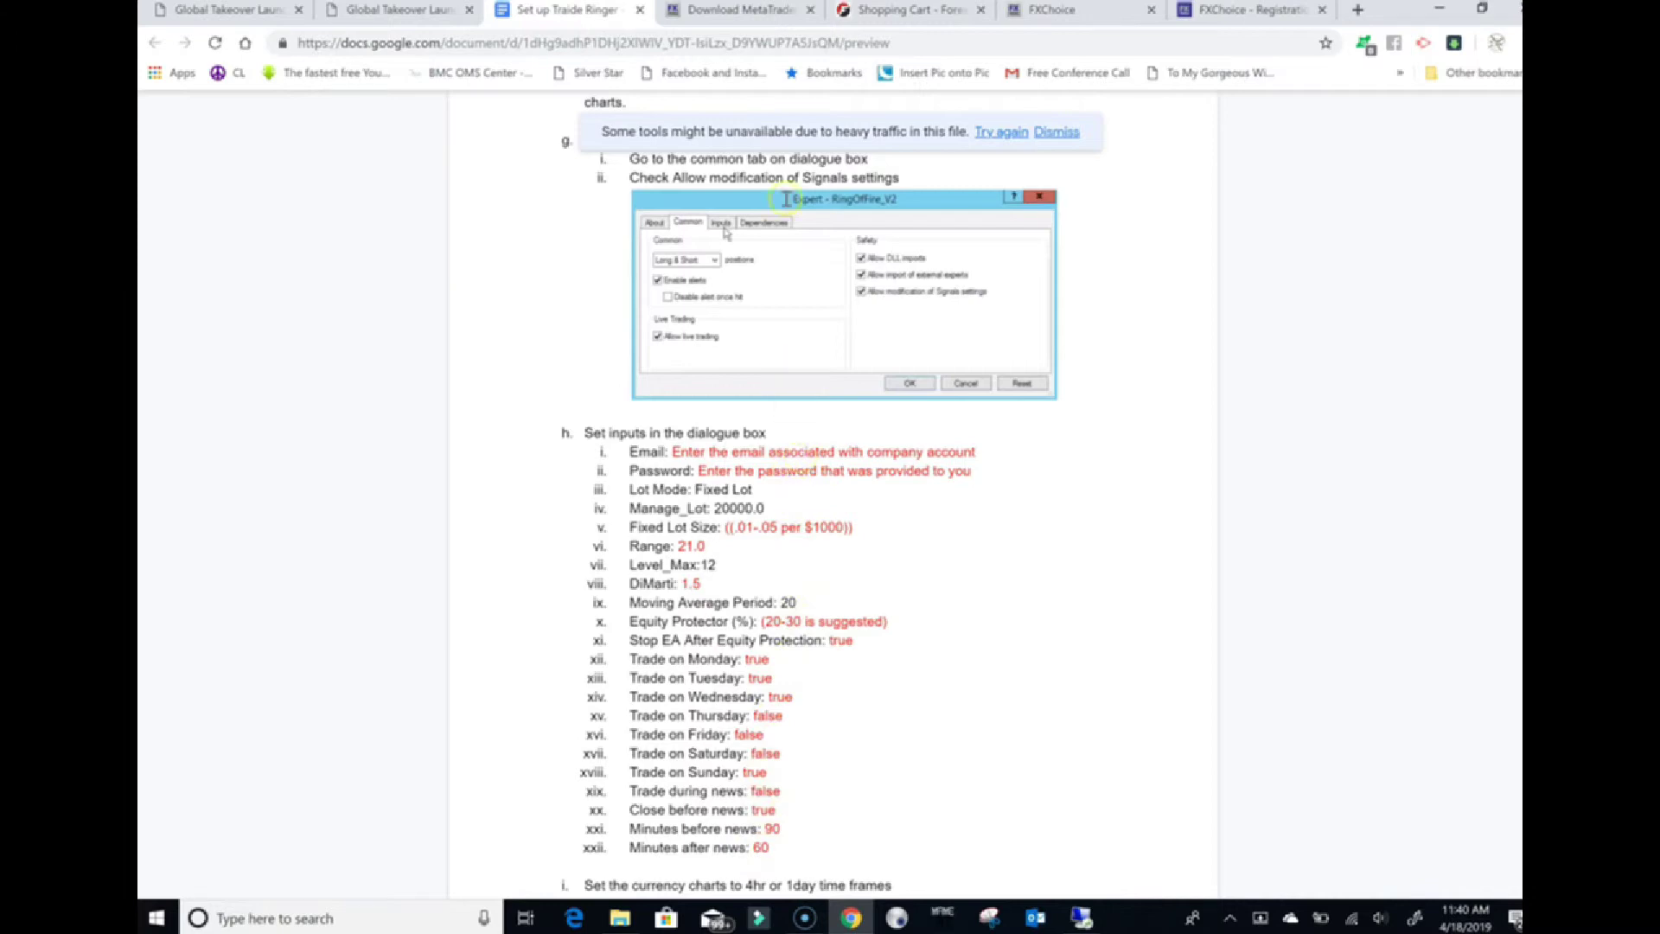
Back in the VPS, examine the EURUSD expert's input values from email and lot mode through the trading-day settings
left_click(1080, 919)
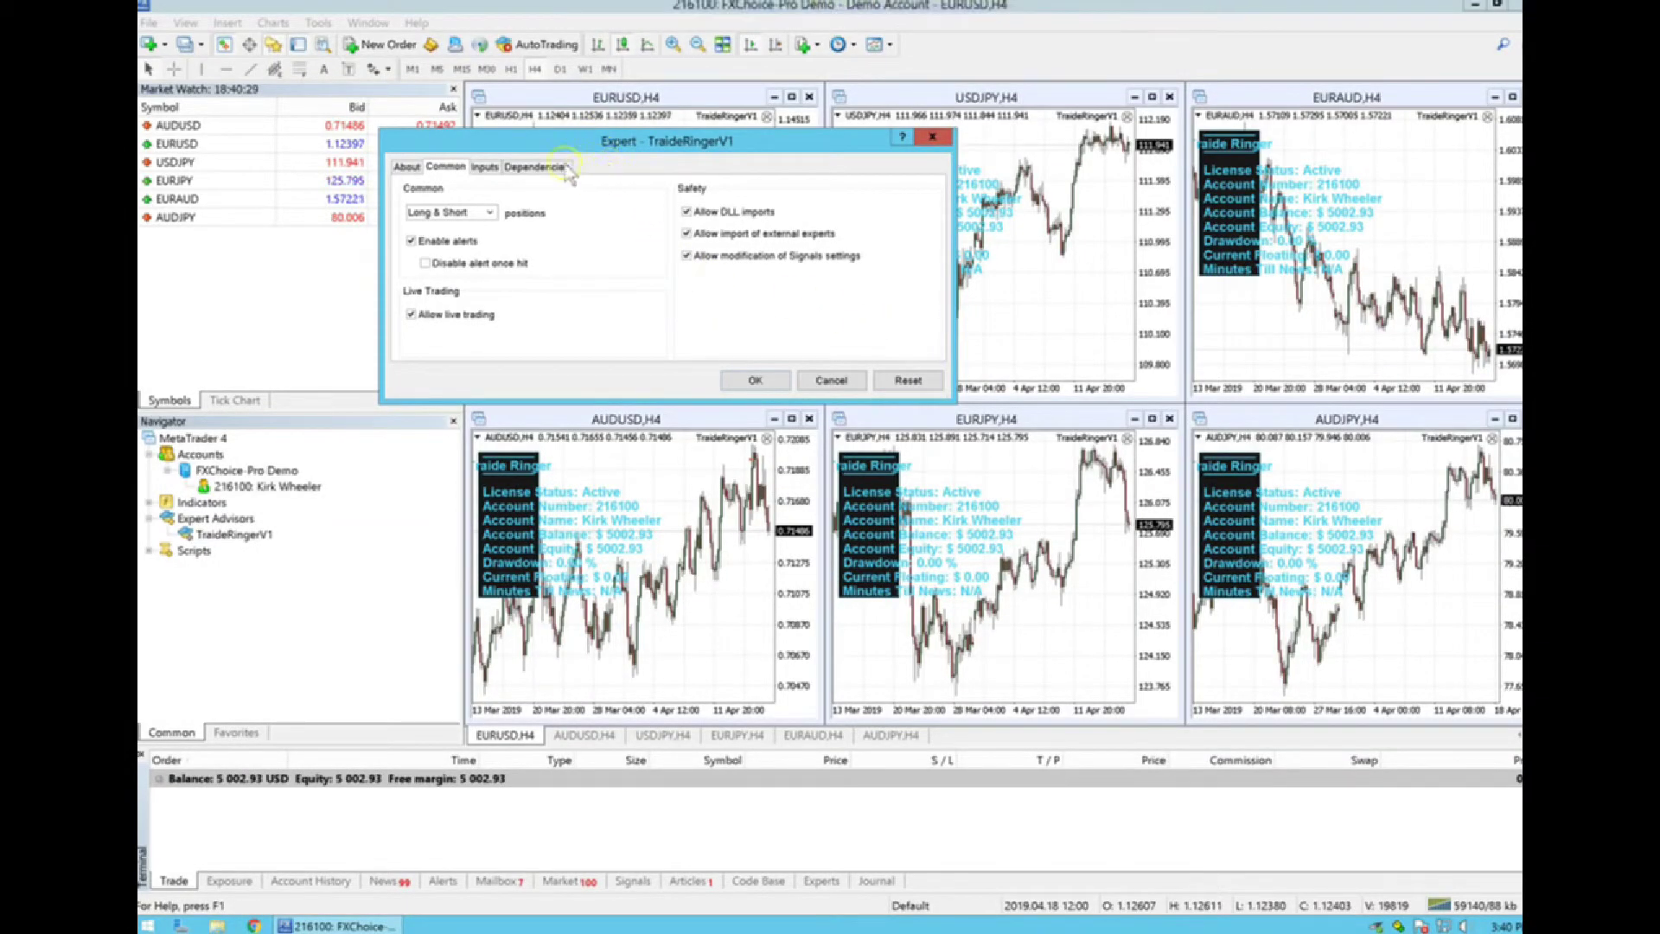
left_click(485, 167)
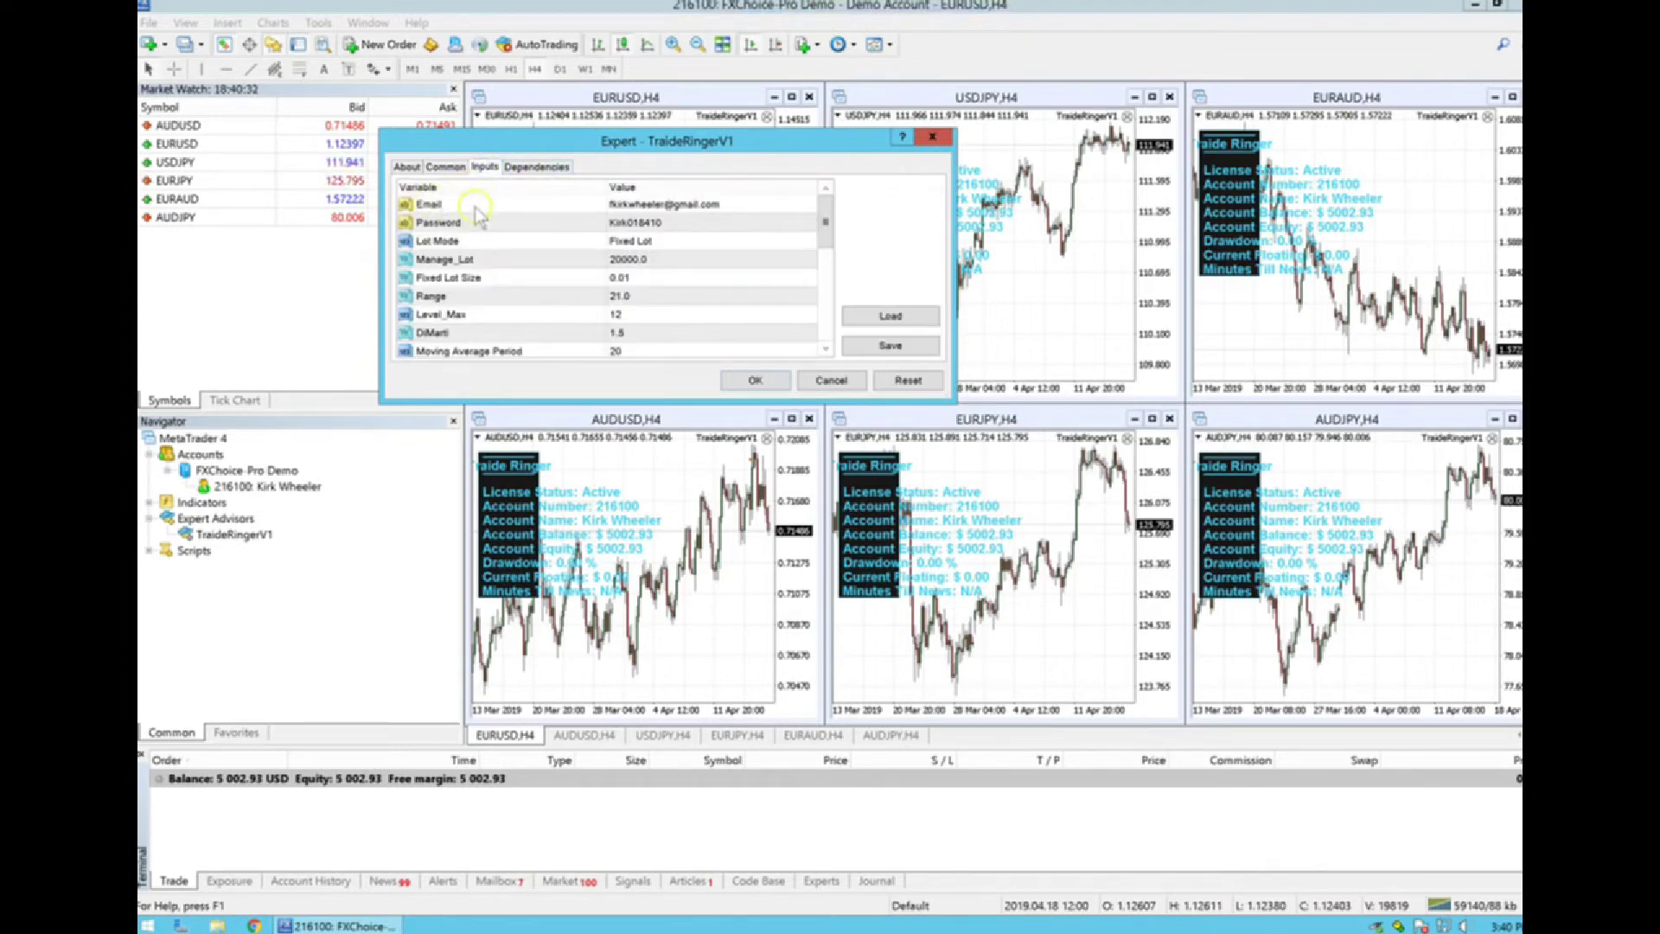
double_click(646, 204)
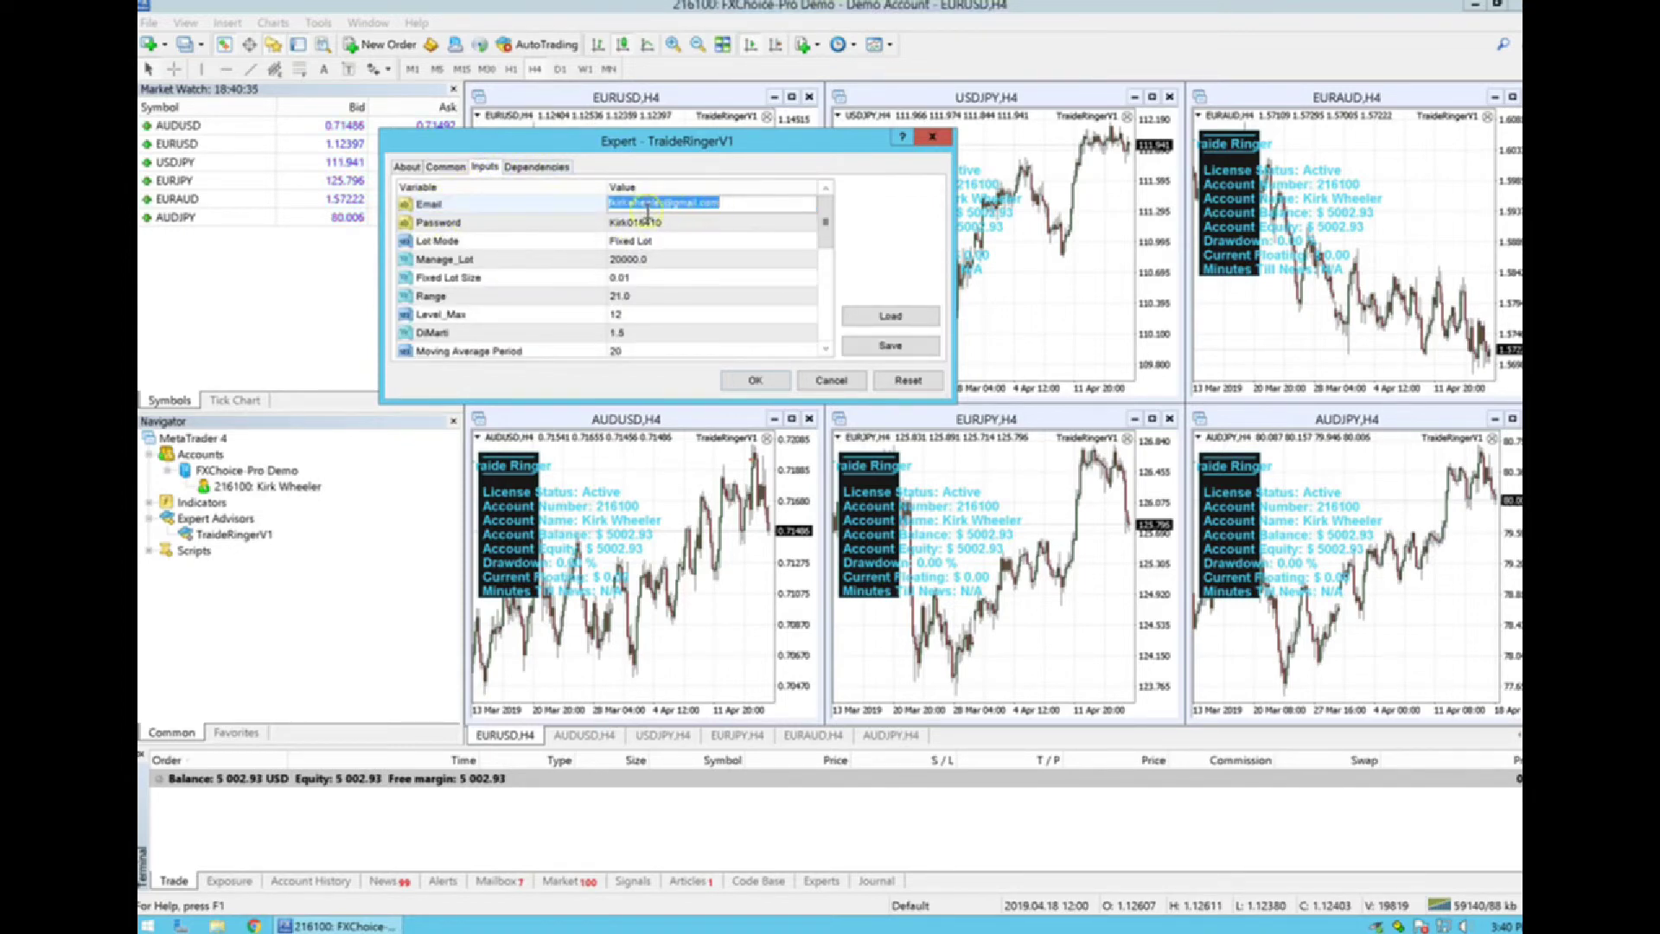
double_click(637, 243)
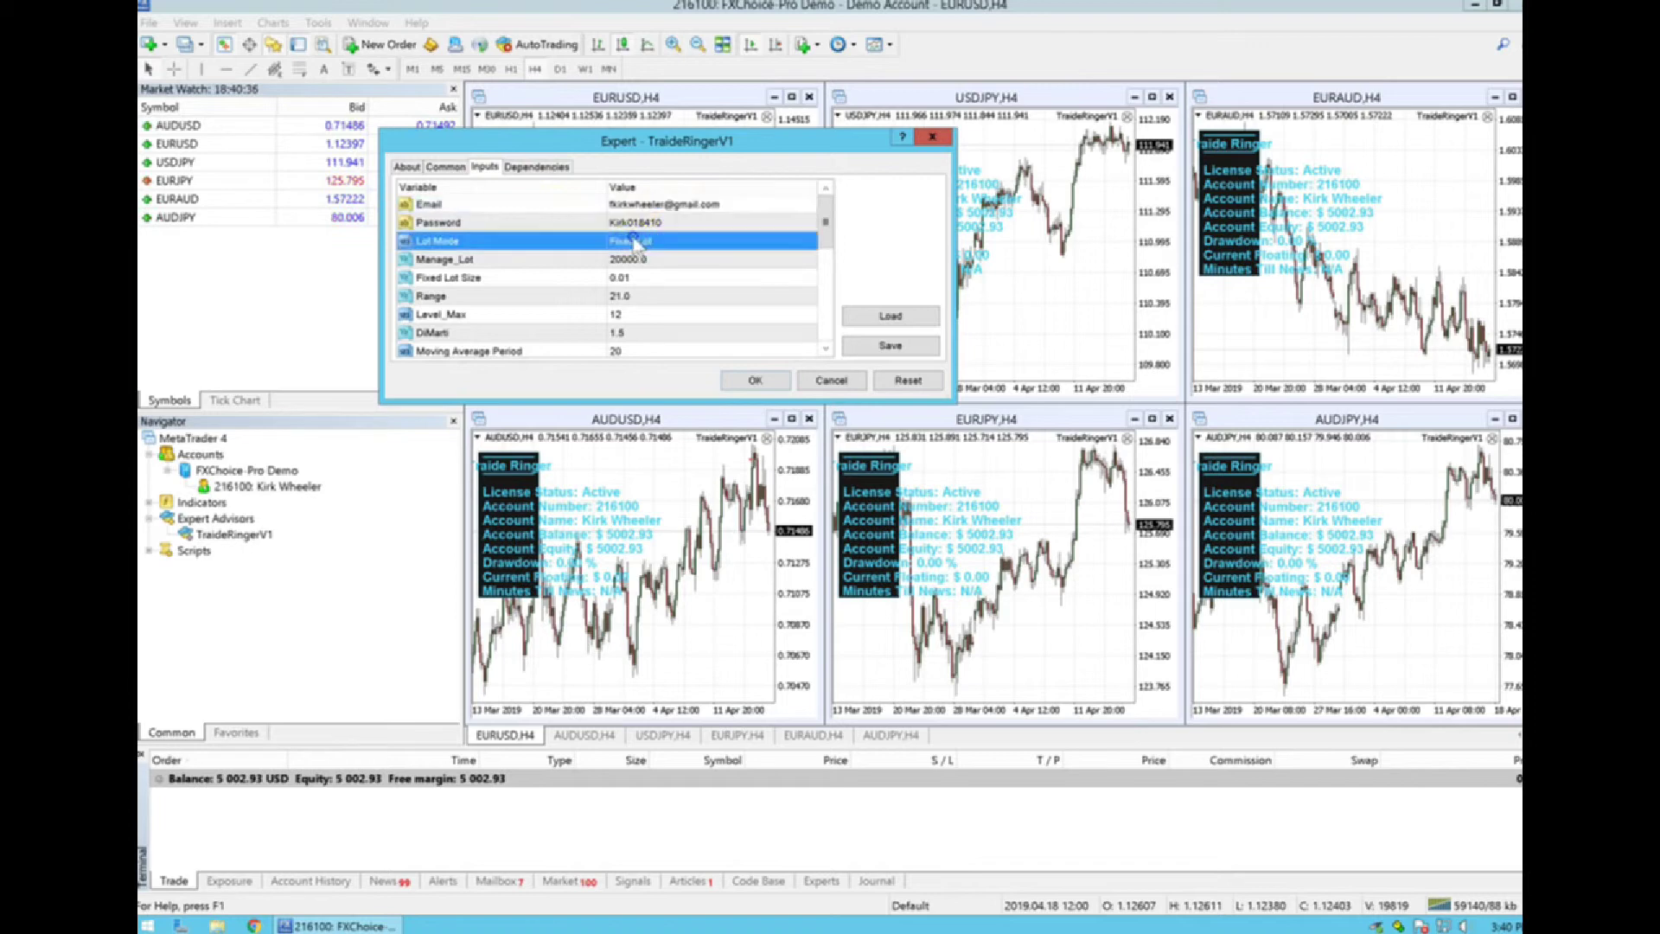
left_click(637, 260)
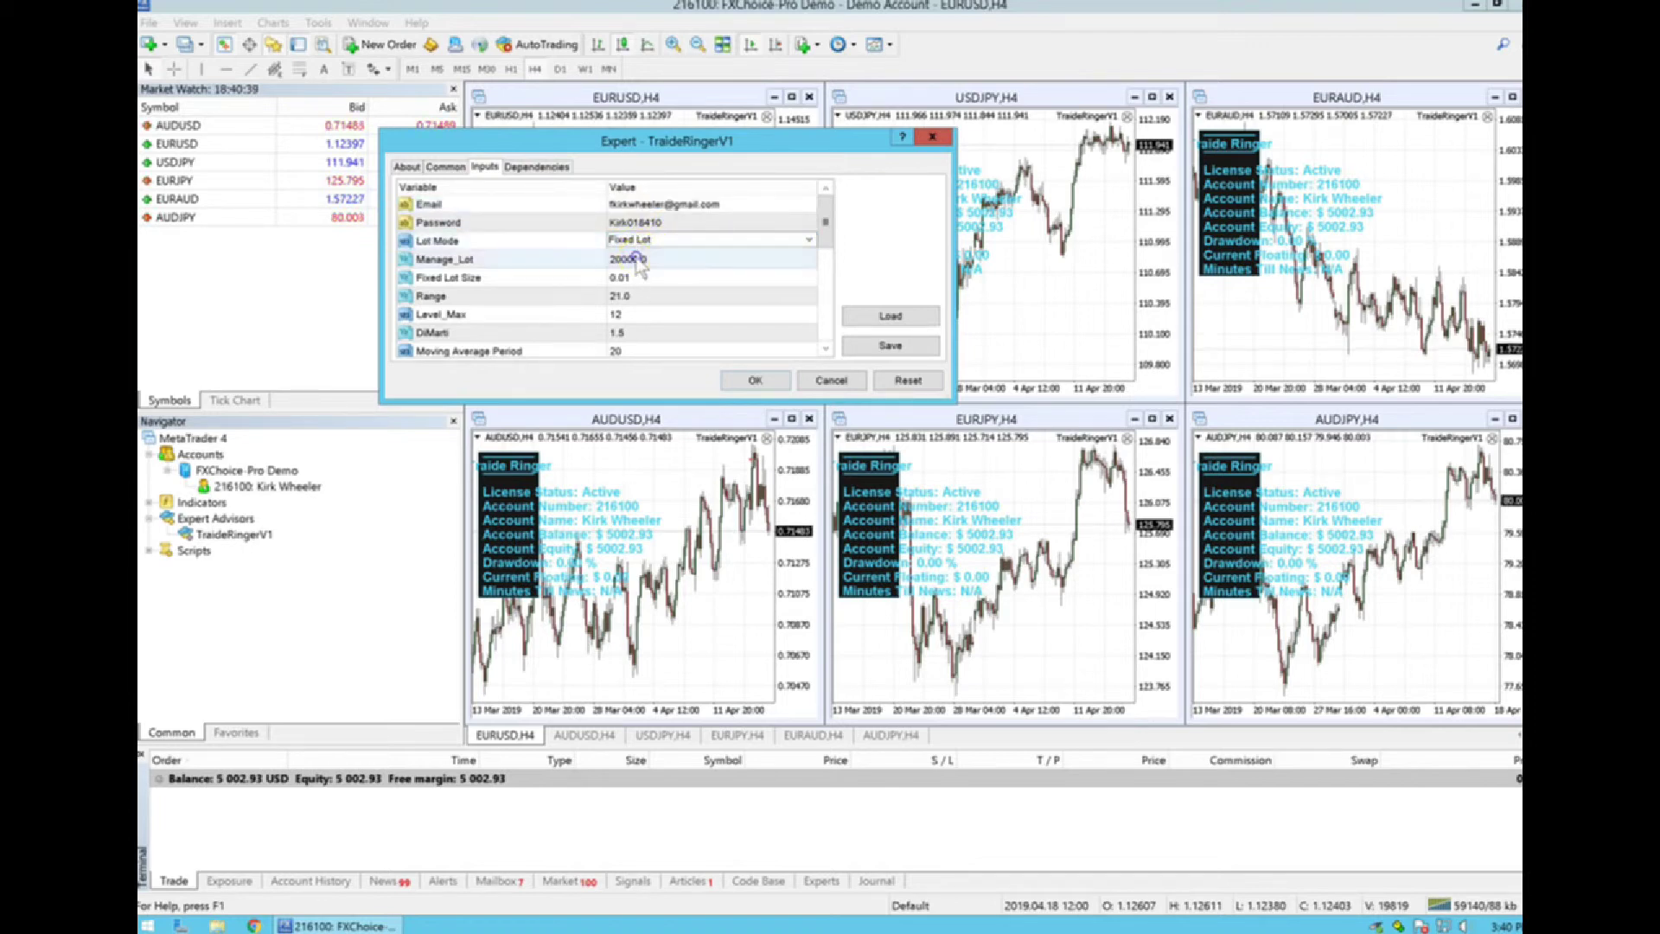
double_click(640, 277)
left_click(657, 277)
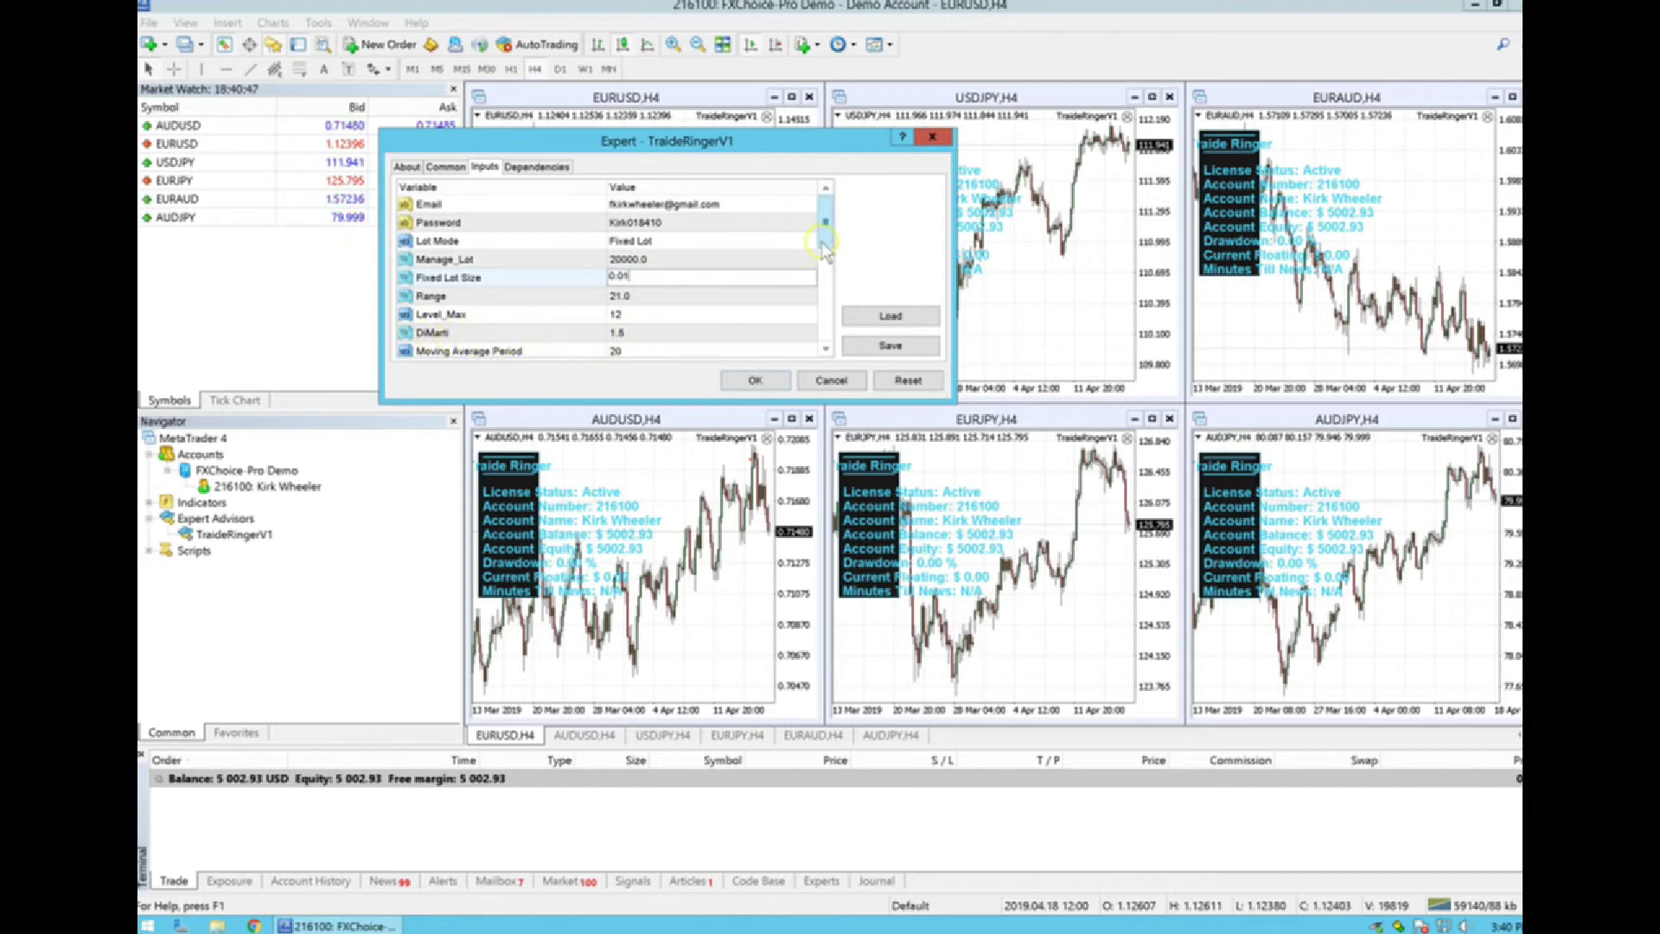
scroll(827, 245, "down", 1)
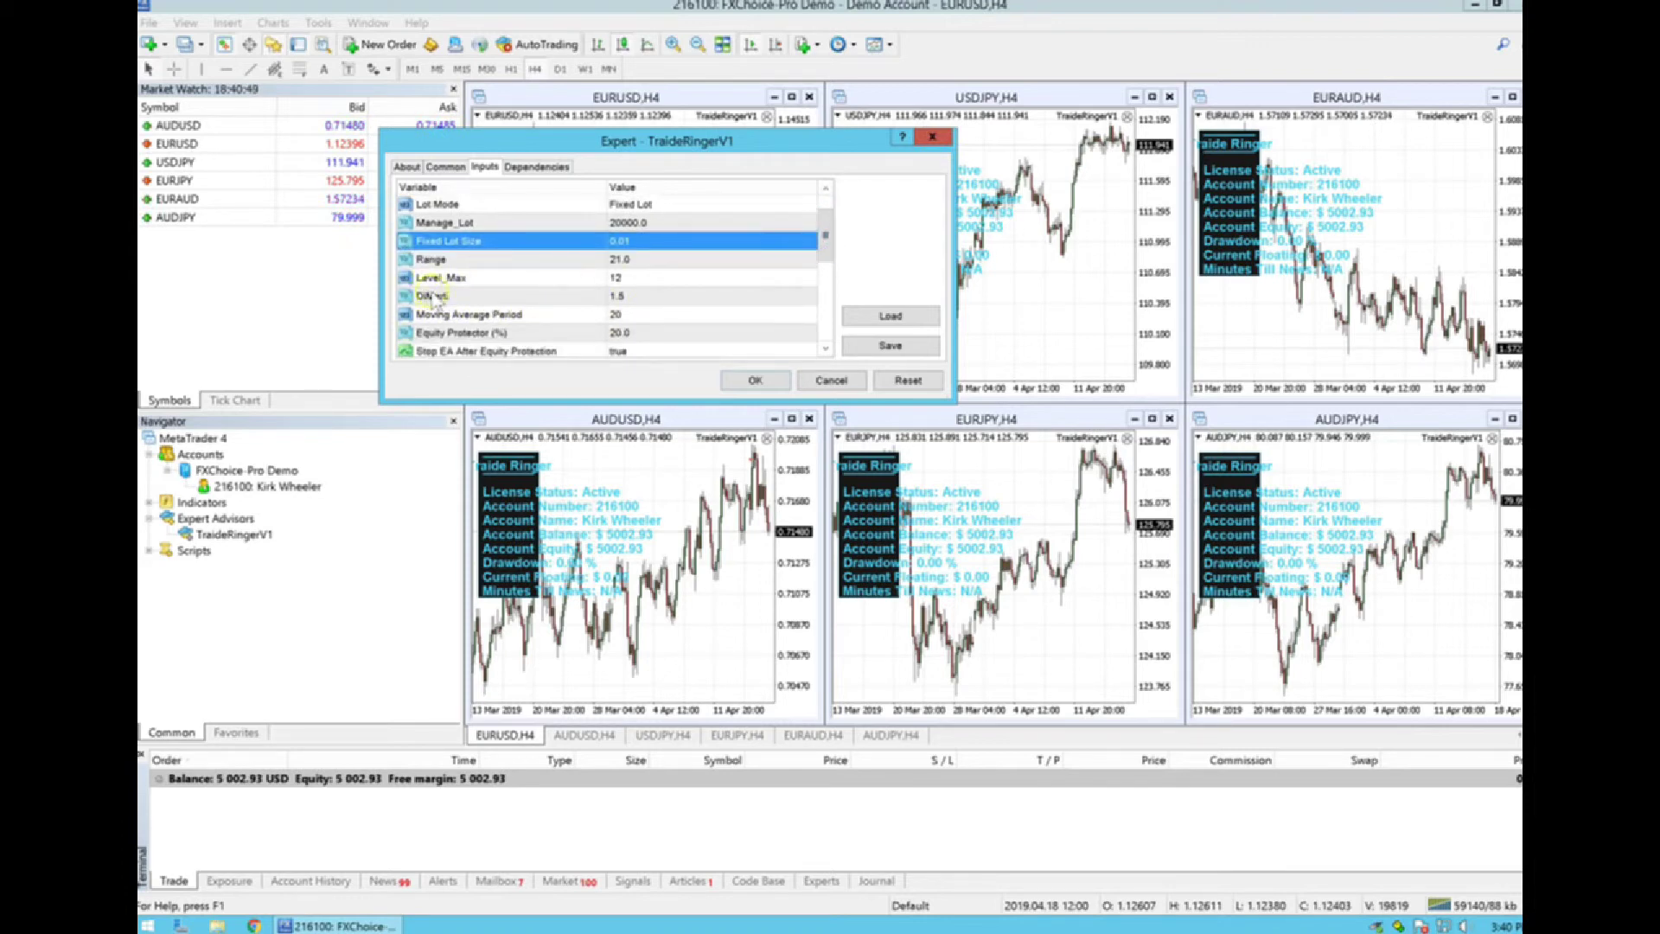
double_click(622, 297)
left_click(637, 313)
scroll(826, 264, "down", 1)
scroll(826, 265, "down", 7)
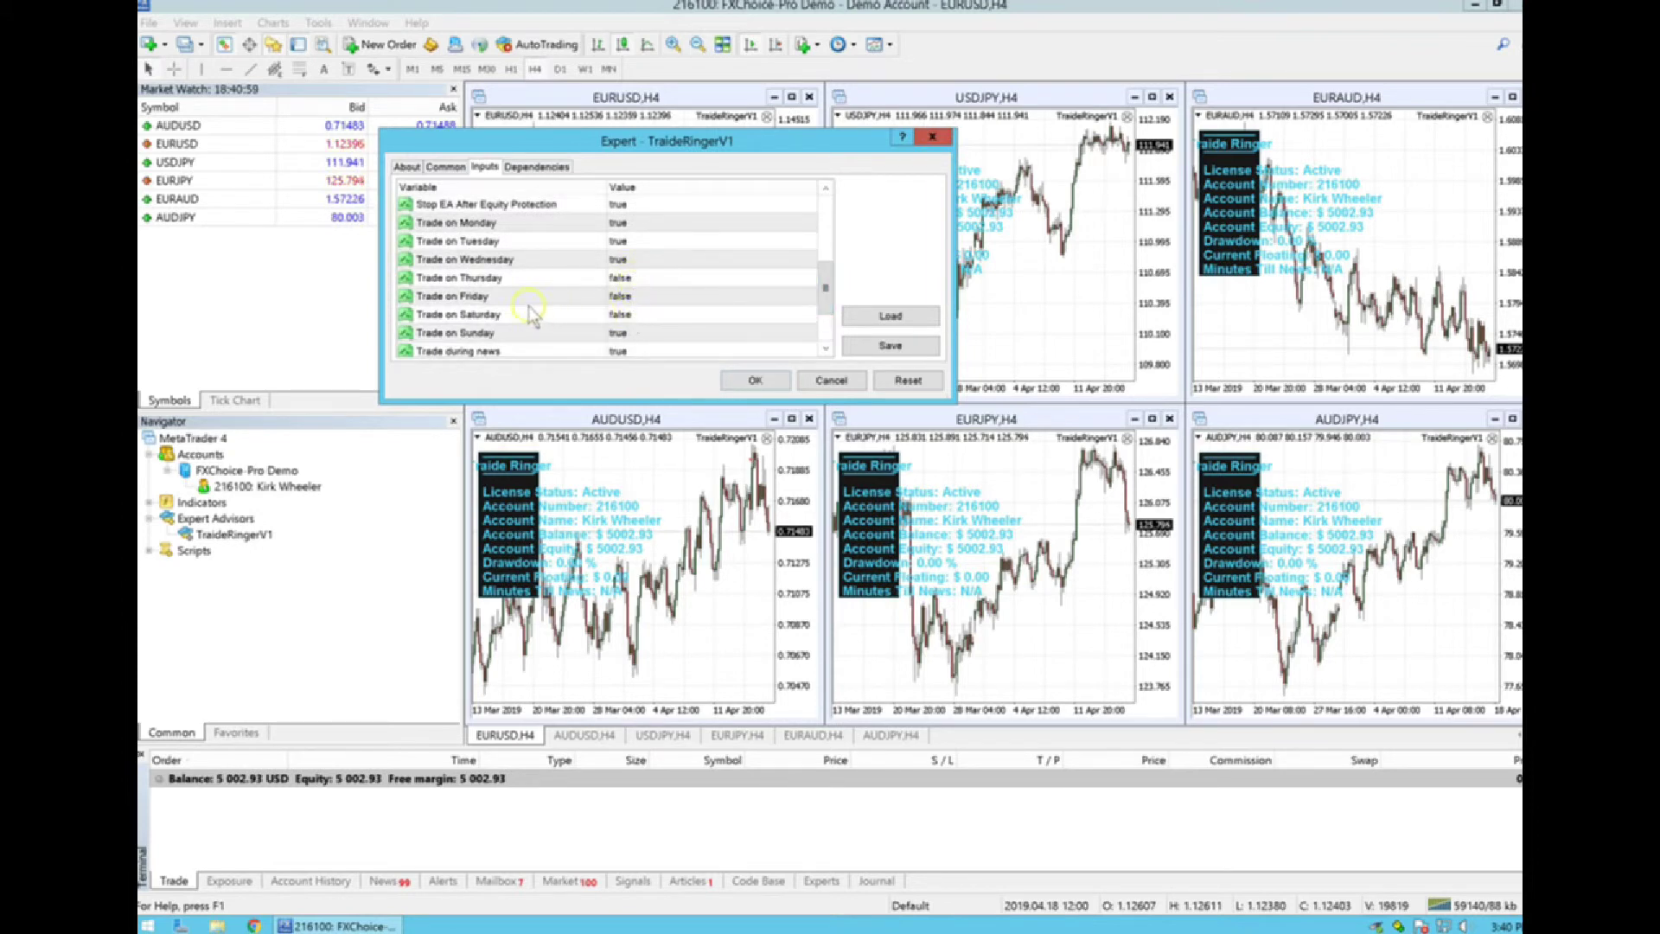
Set Trade on Thursday to false and apply the expert's inputs to the EURUSD chart
left_click(629, 278)
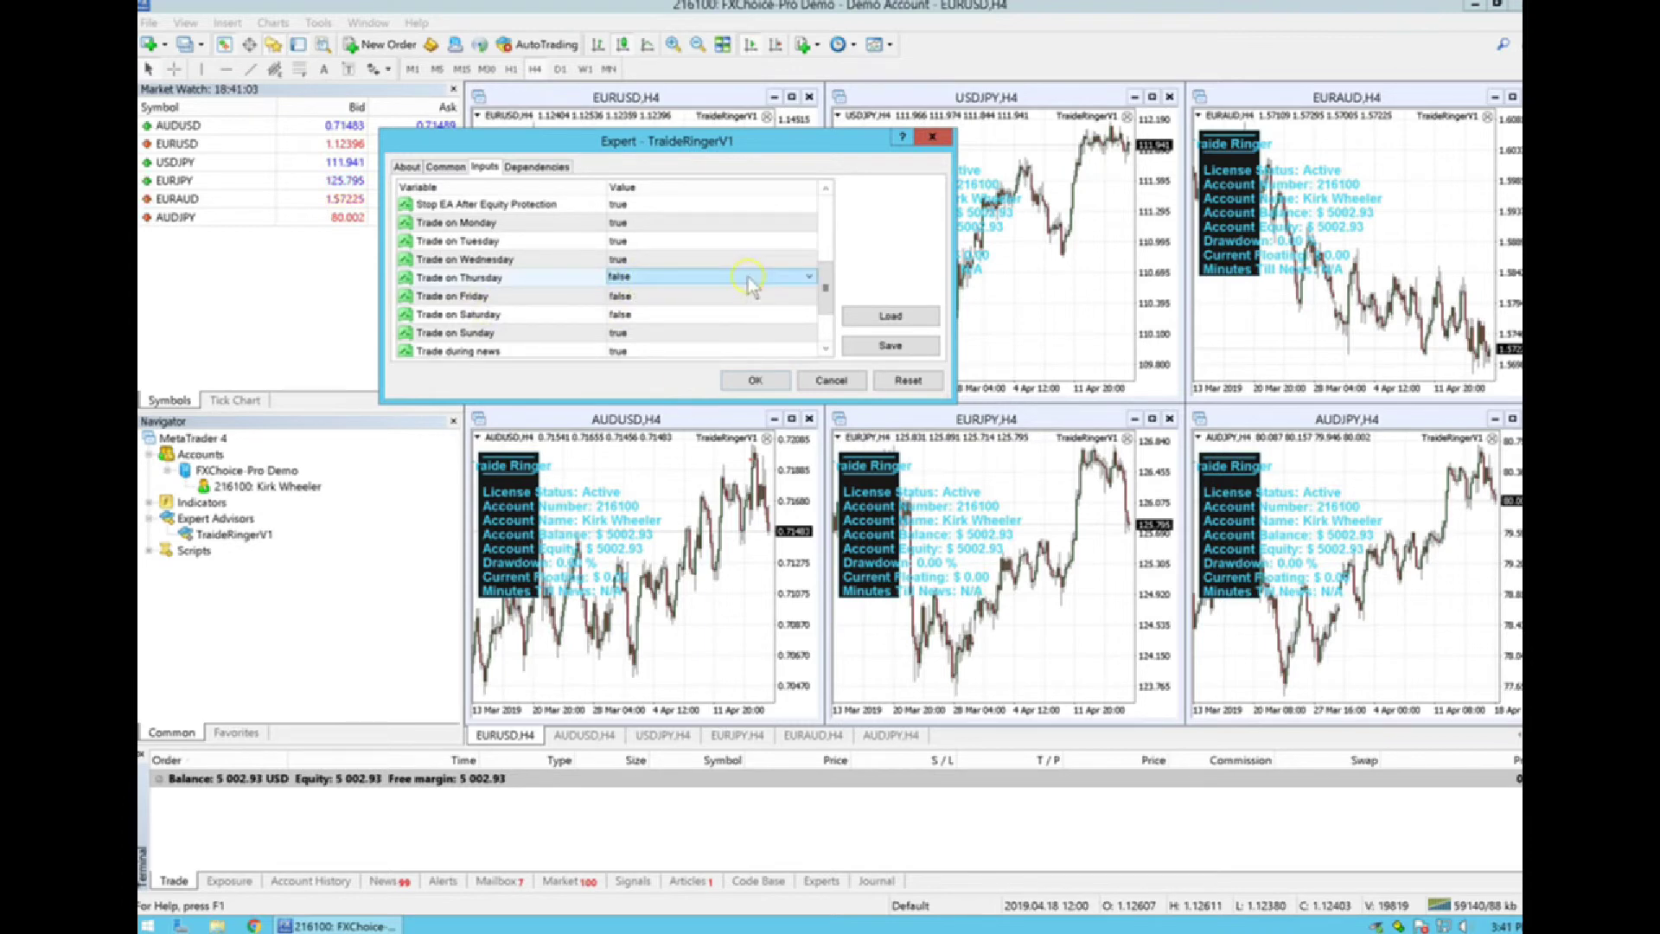
left_click(765, 276)
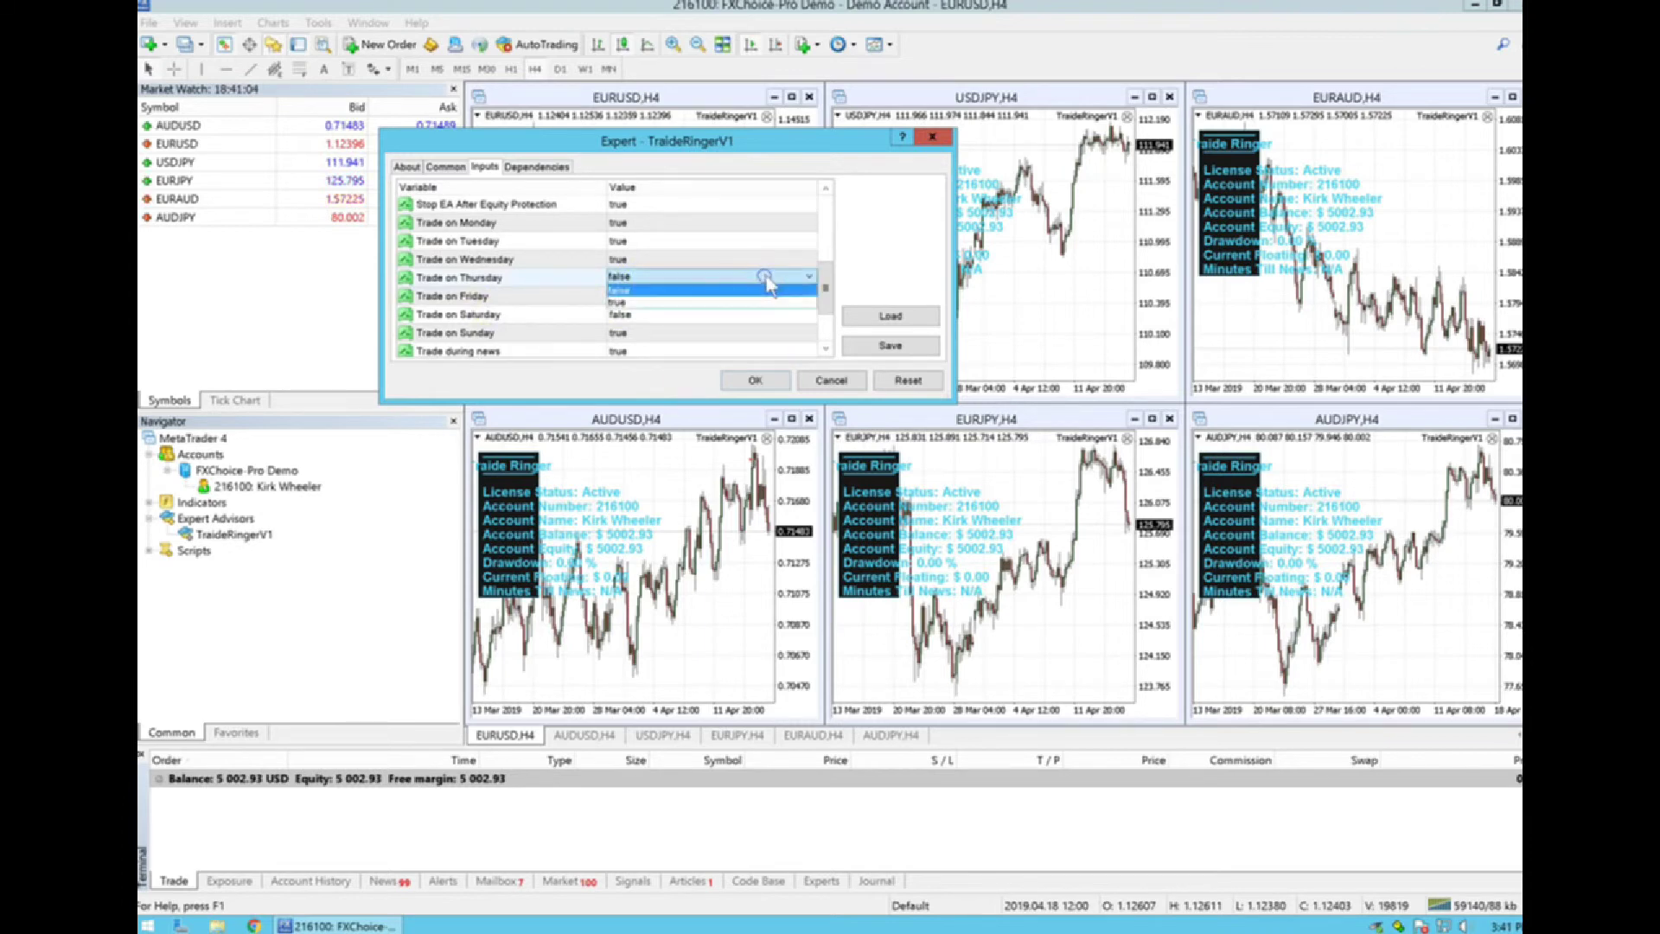
left_click(632, 292)
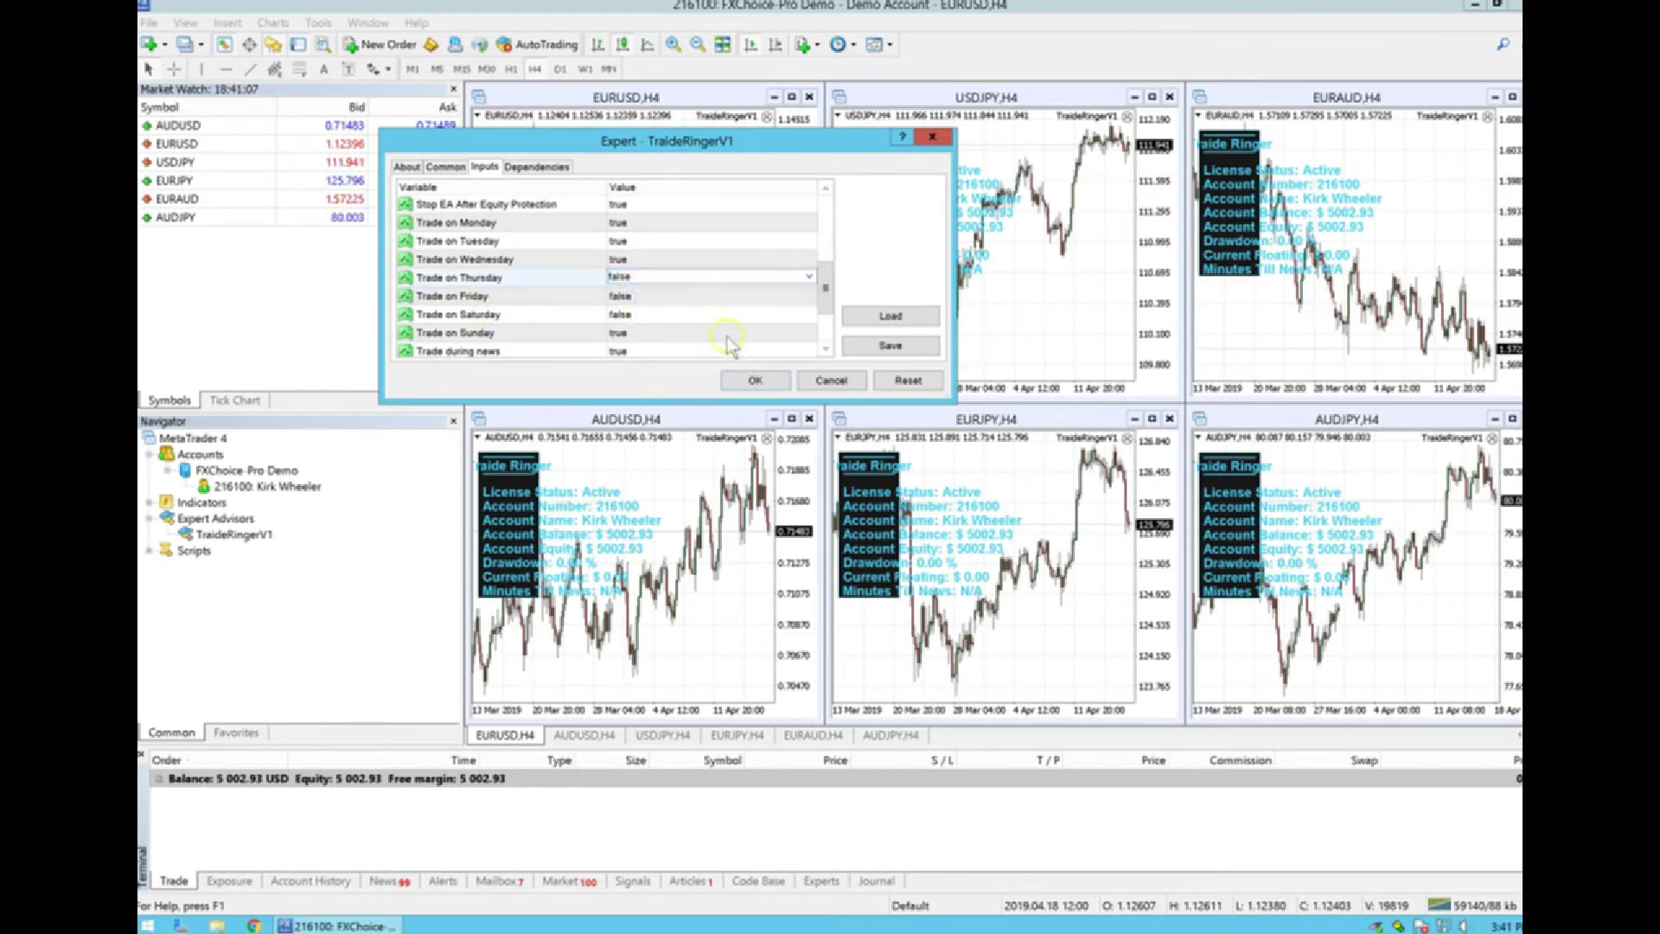
left_click(868, 324)
left_click(752, 381)
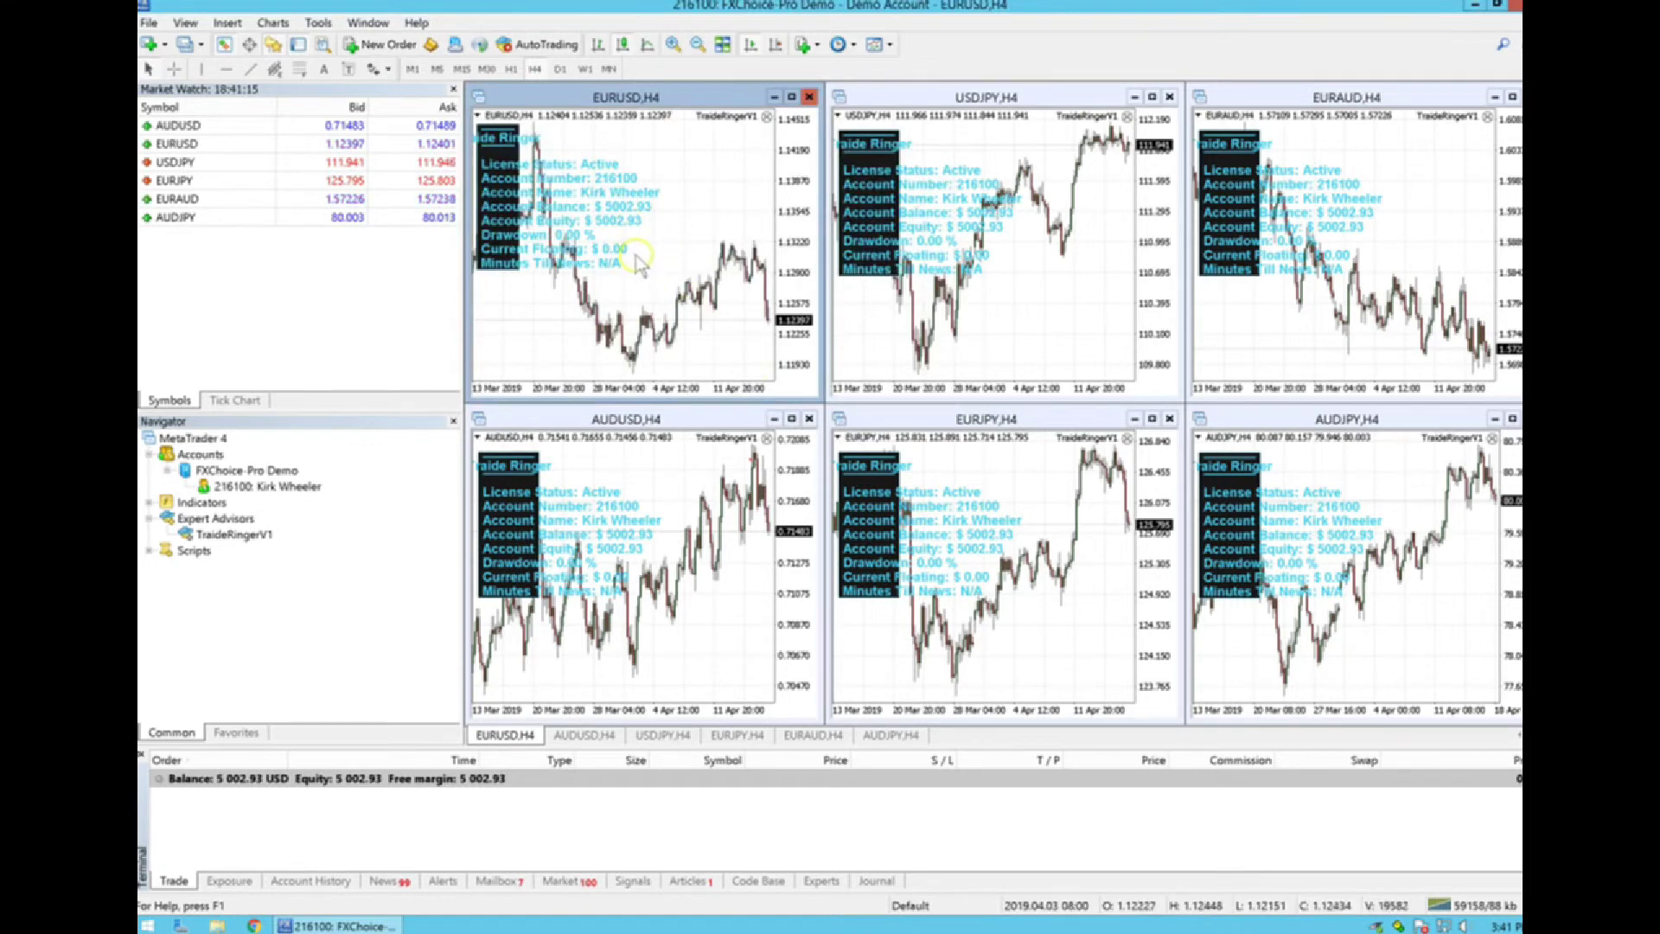
Set the EURUSD chart's timeframe to 4 Hours
right_click(615, 209)
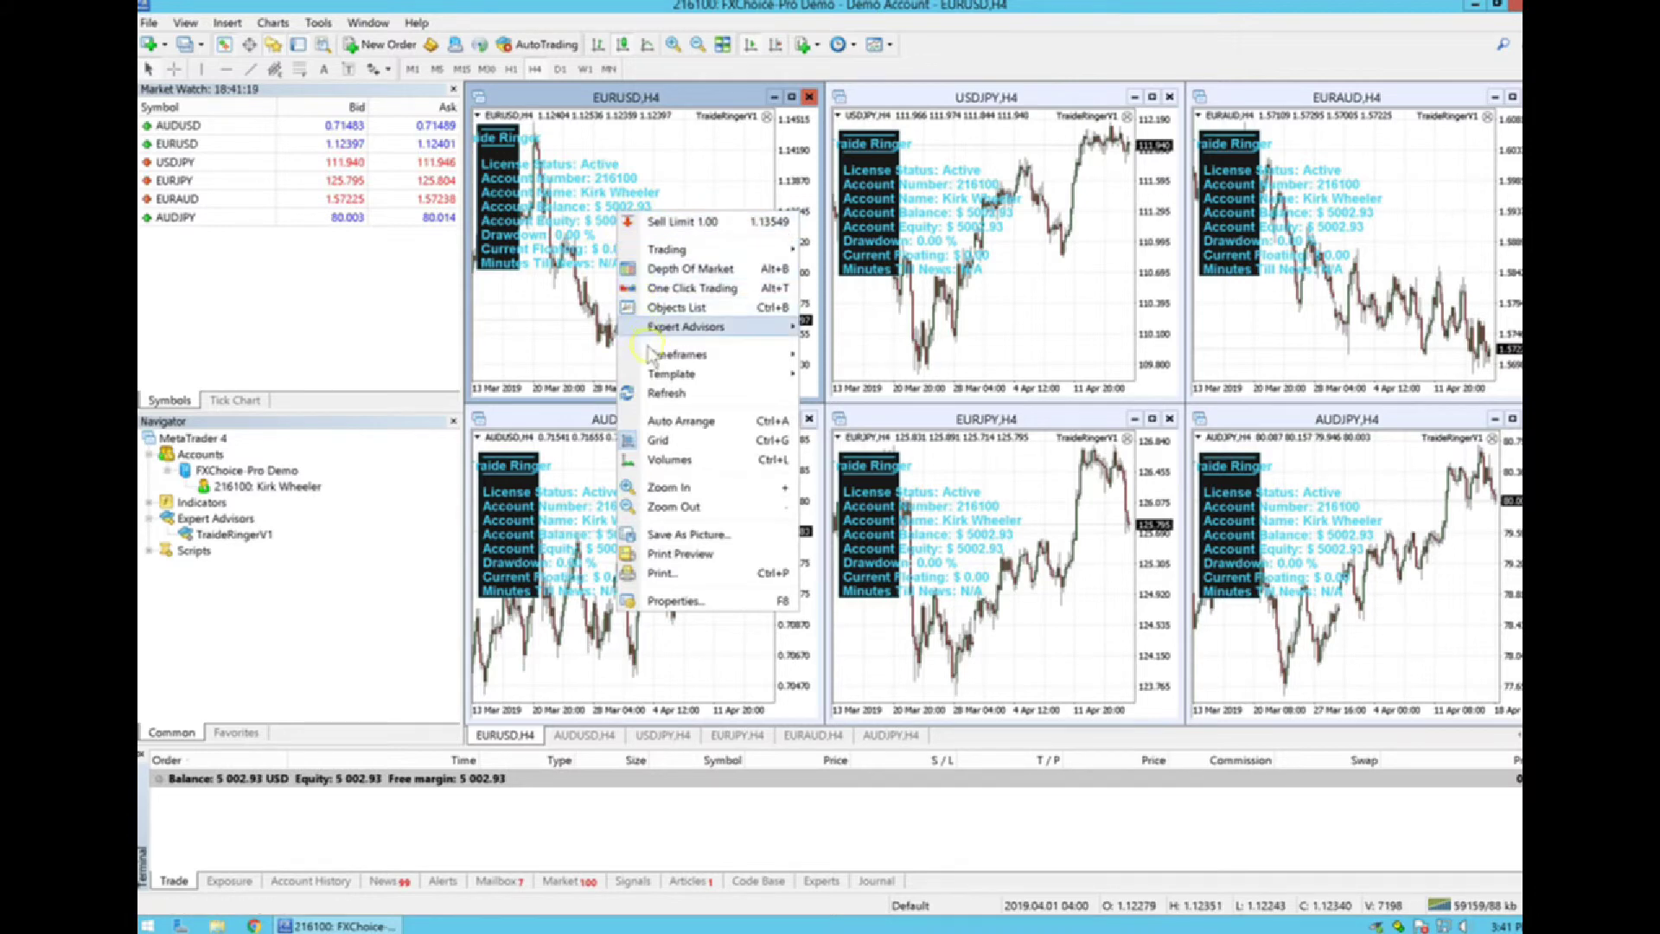
mouse_move(653, 358)
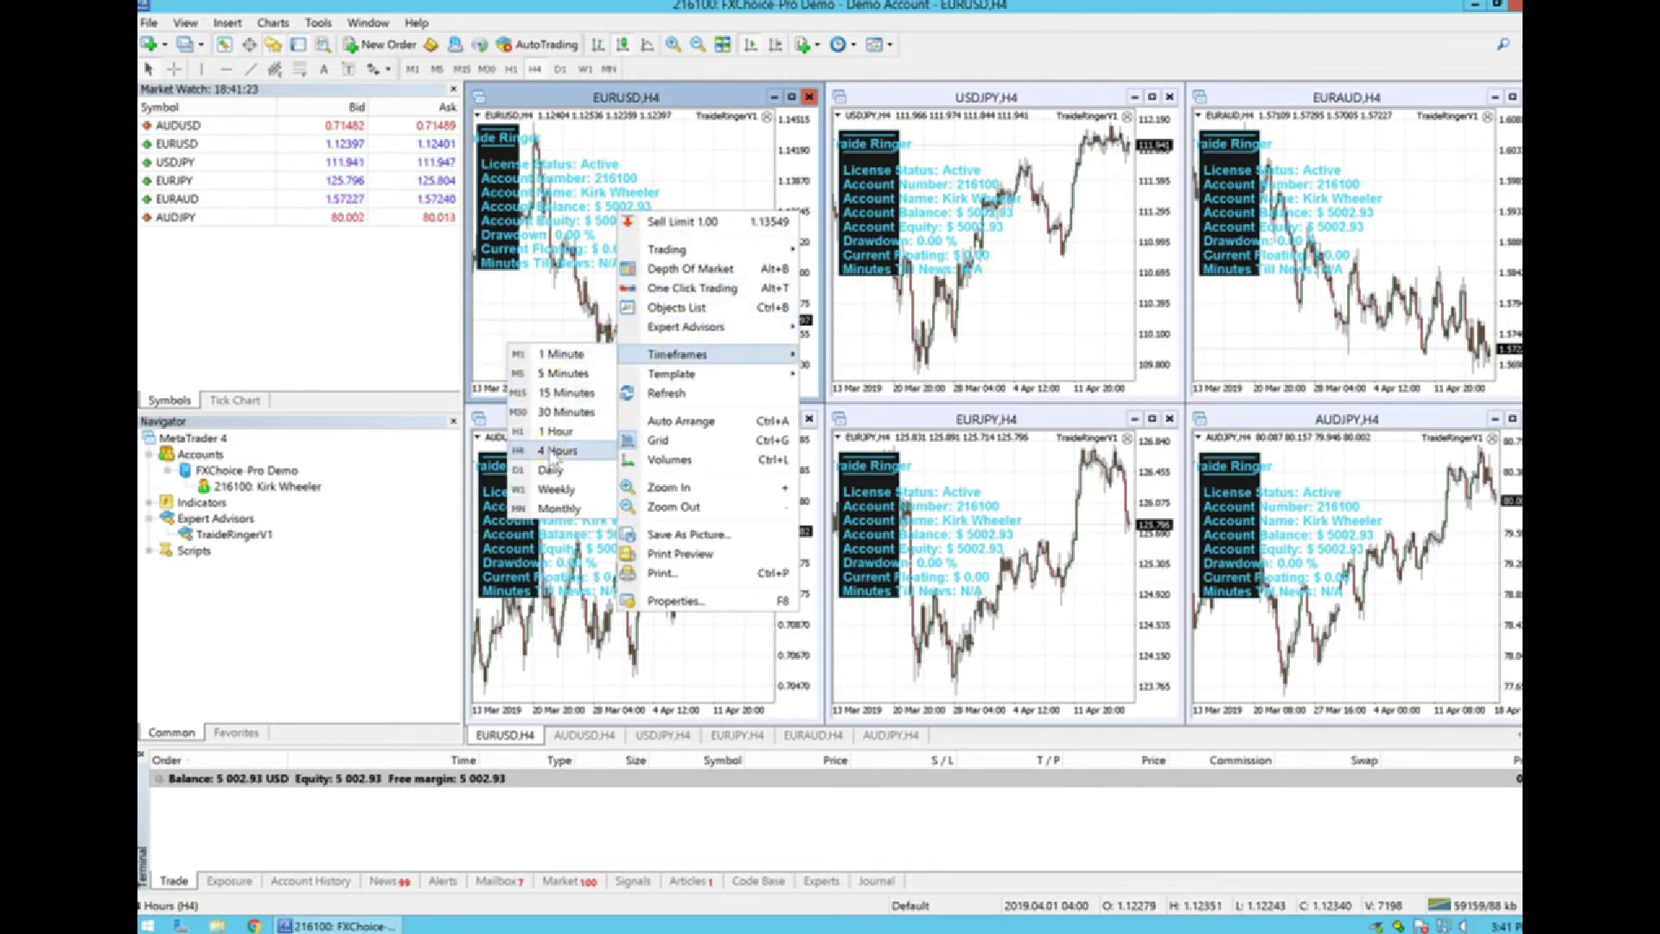
left_click(554, 452)
Try to save the EURUSD chart's setup as the template default.tpl
right_click(639, 252)
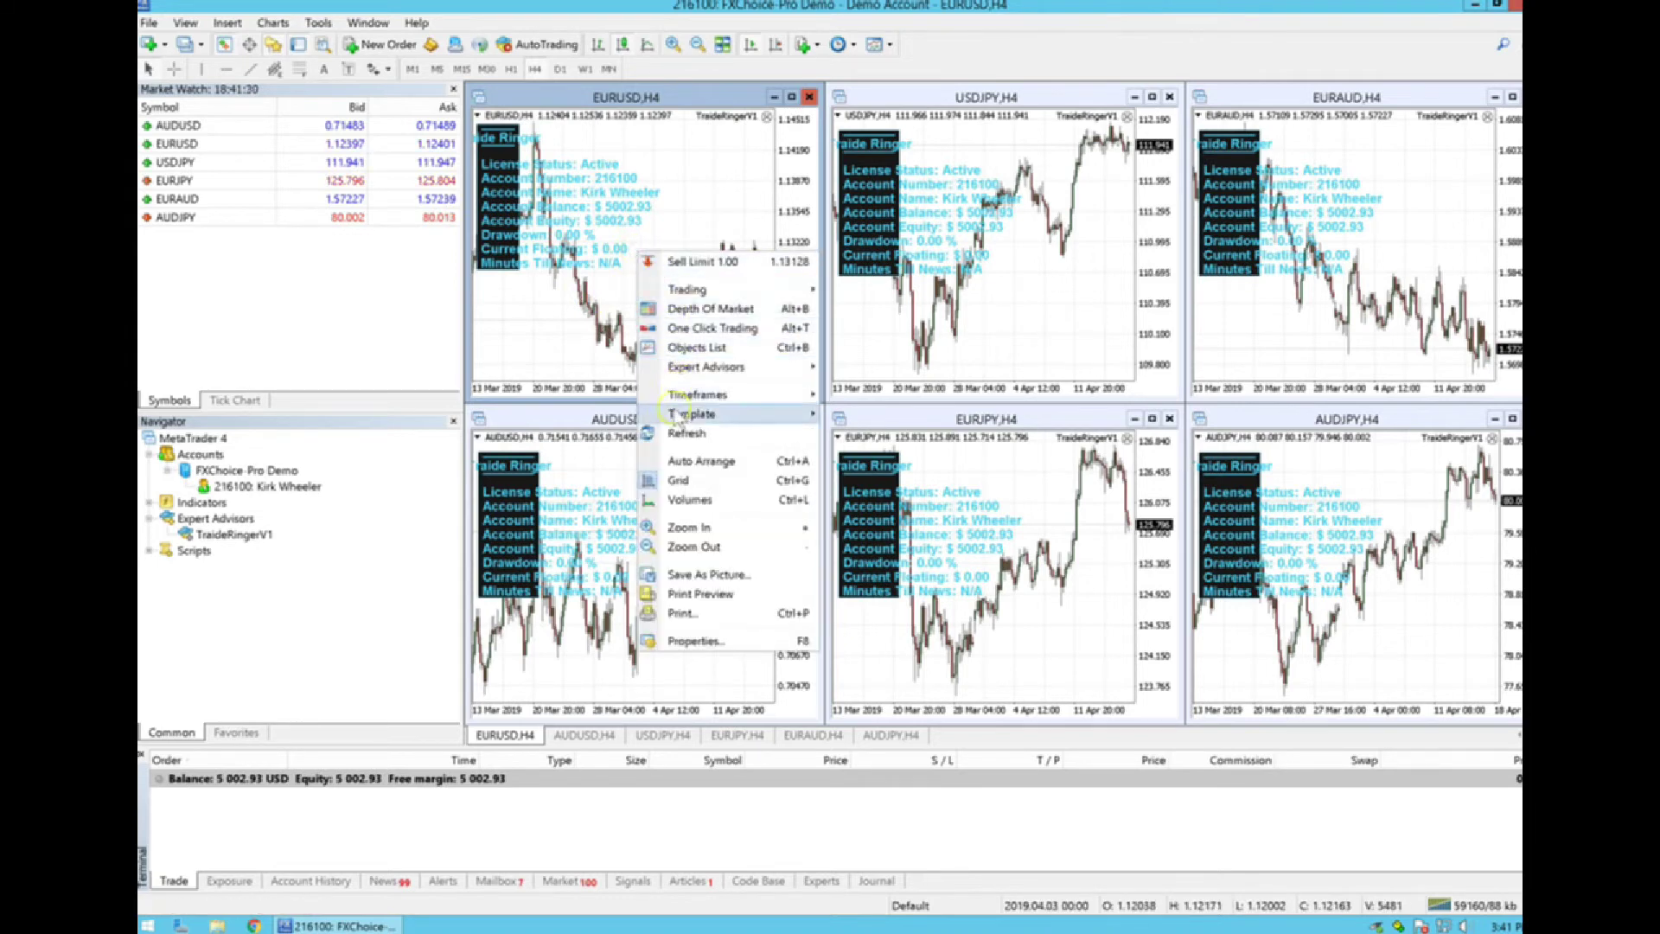
mouse_move(678, 414)
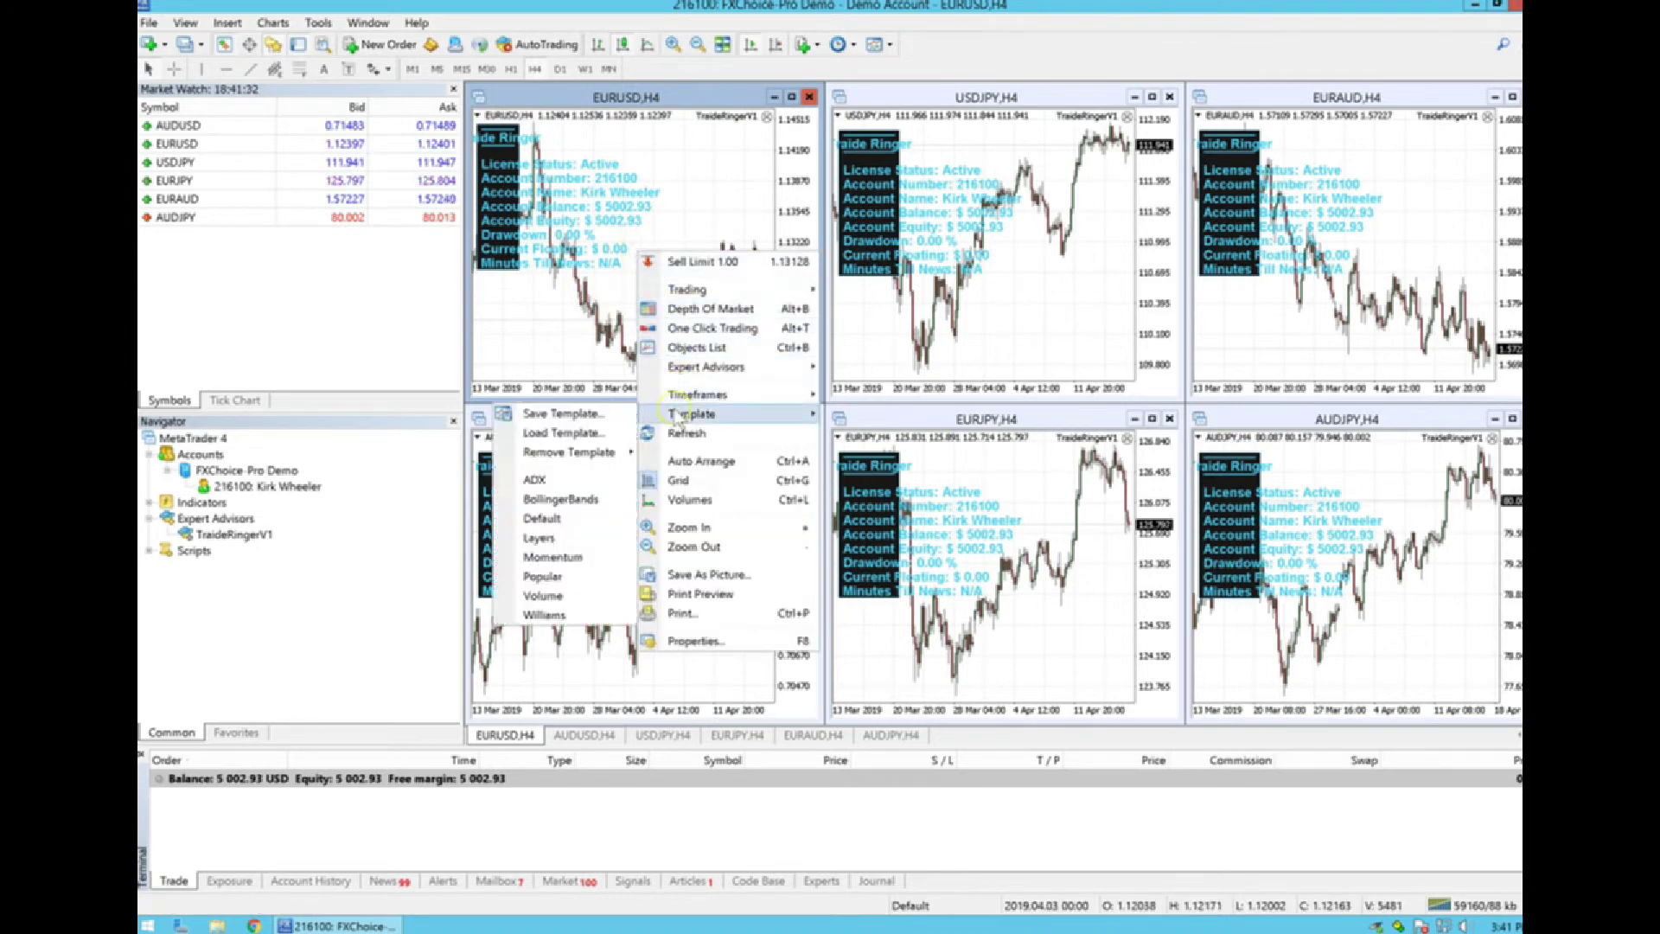
left_click(578, 412)
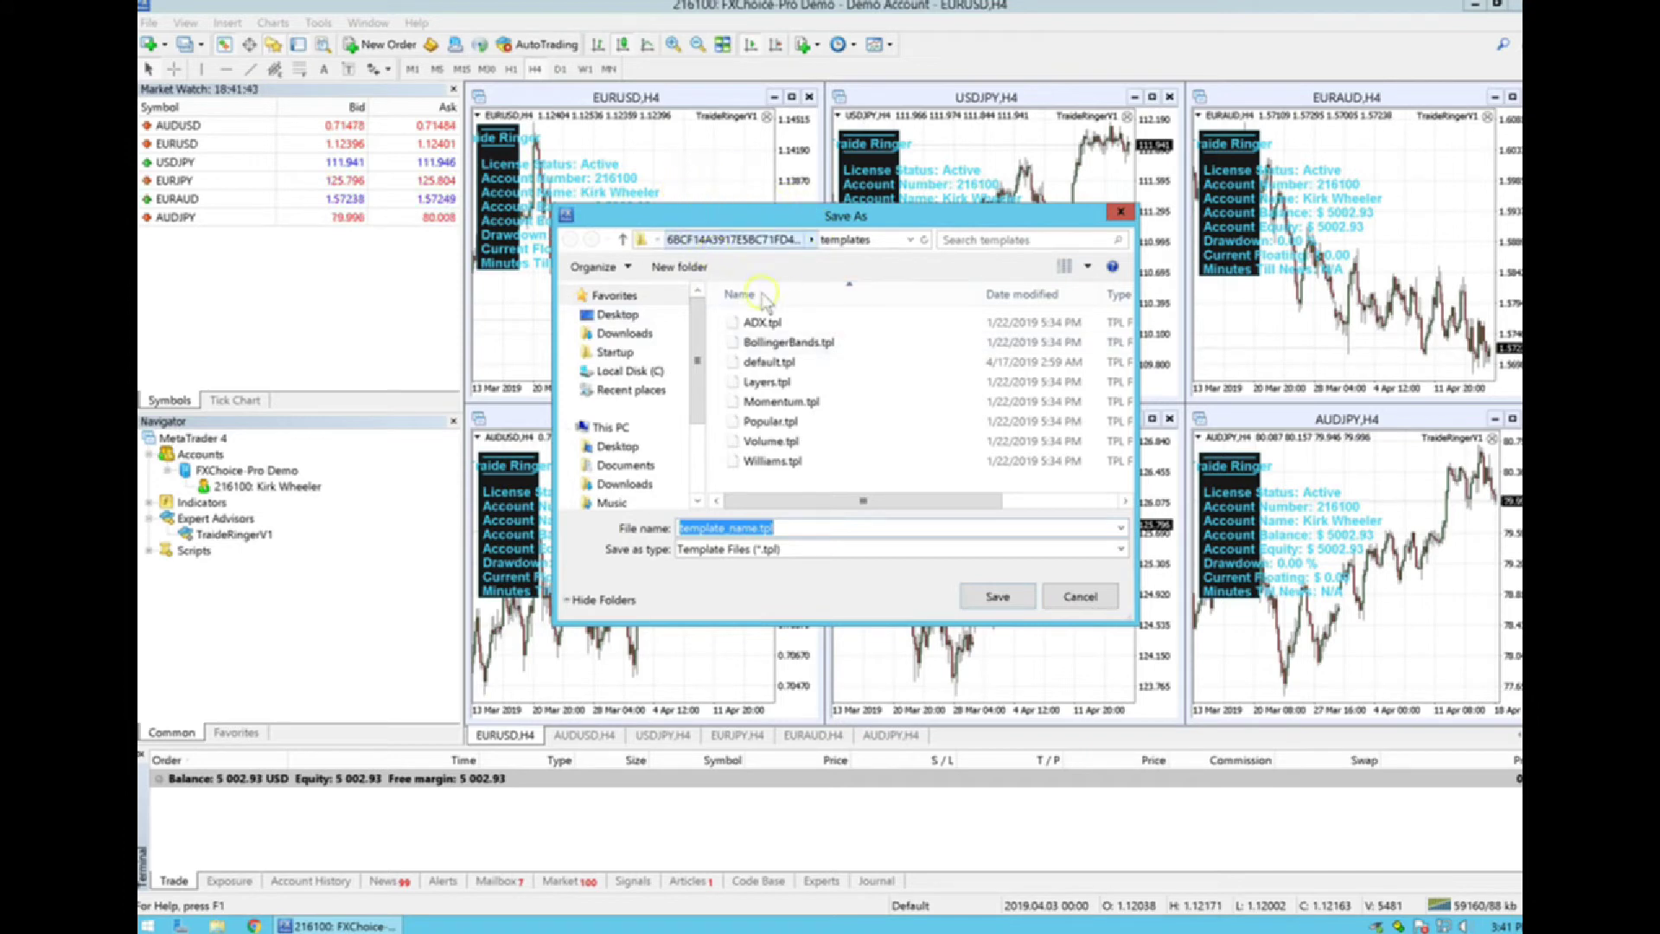
double_click(783, 363)
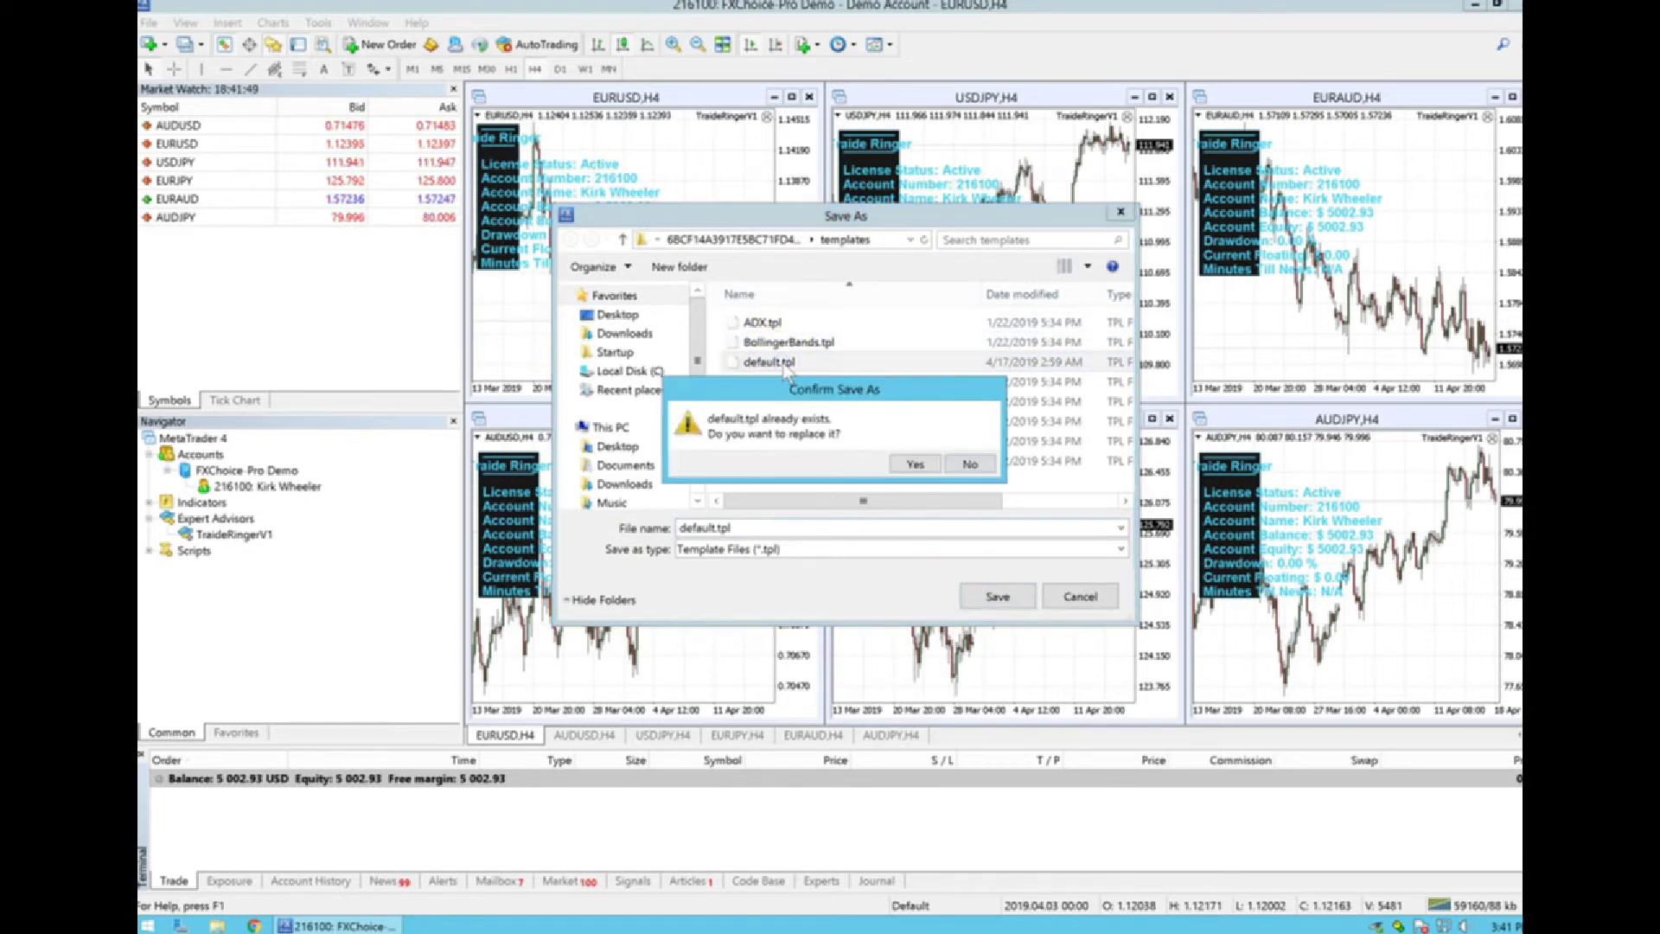
left_click(958, 459)
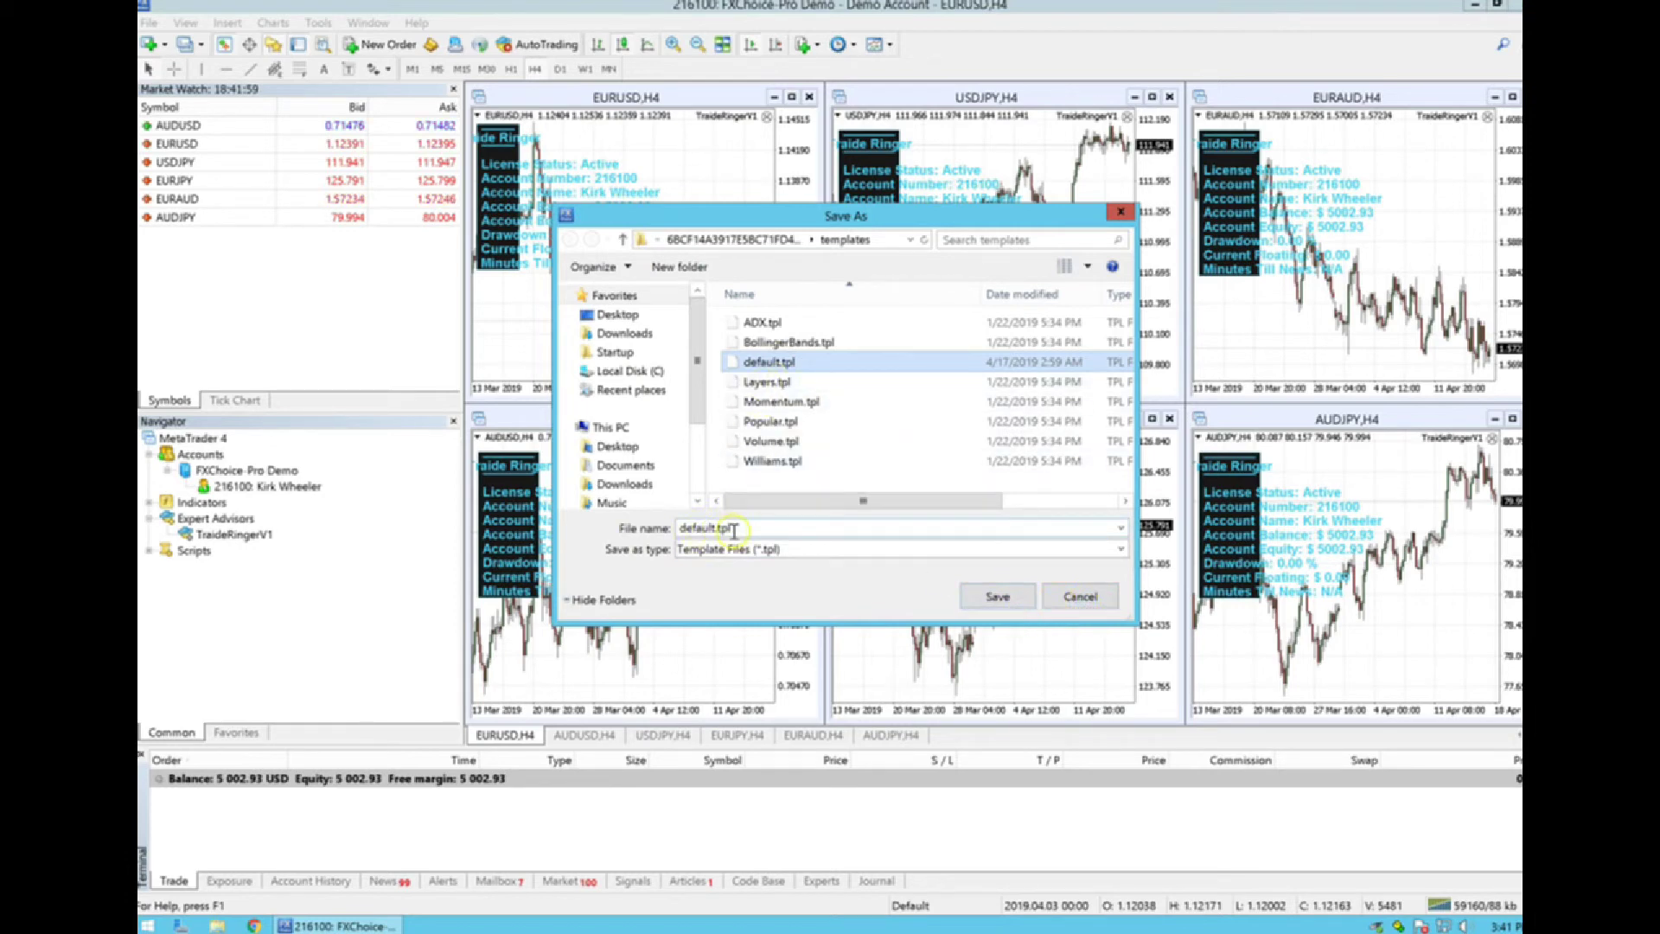
left_click(1072, 596)
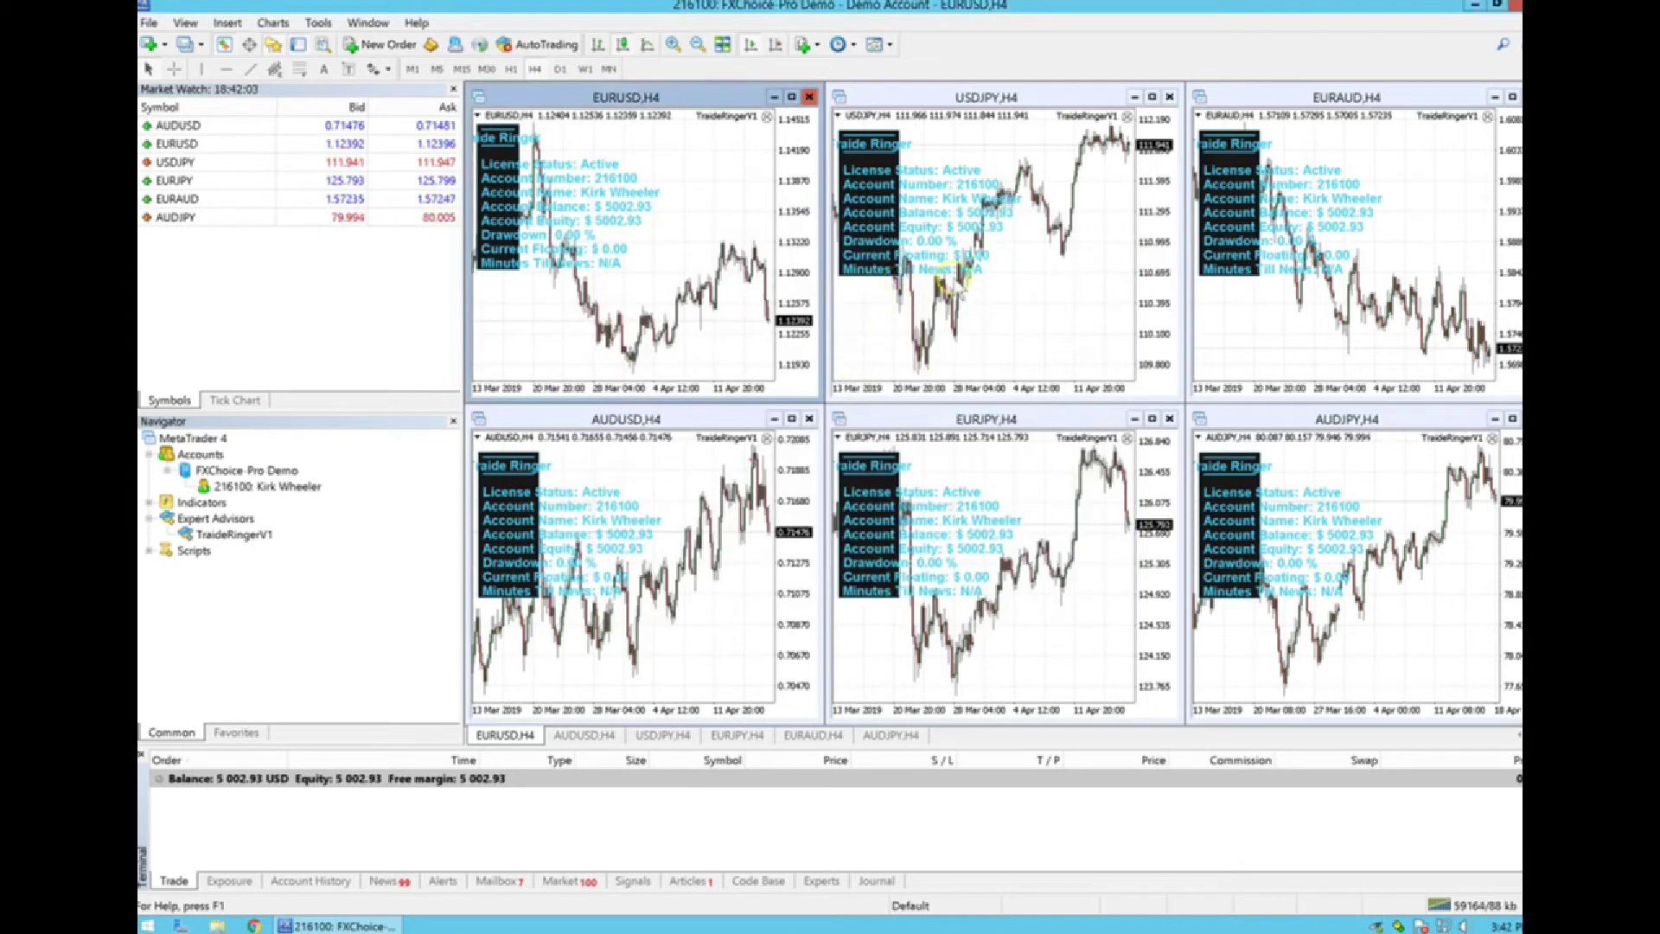
Open the TraideRingerV1 expert's settings for the USDJPY chart, examine the common options and input values, and cancel without applying them
left_click(949, 278)
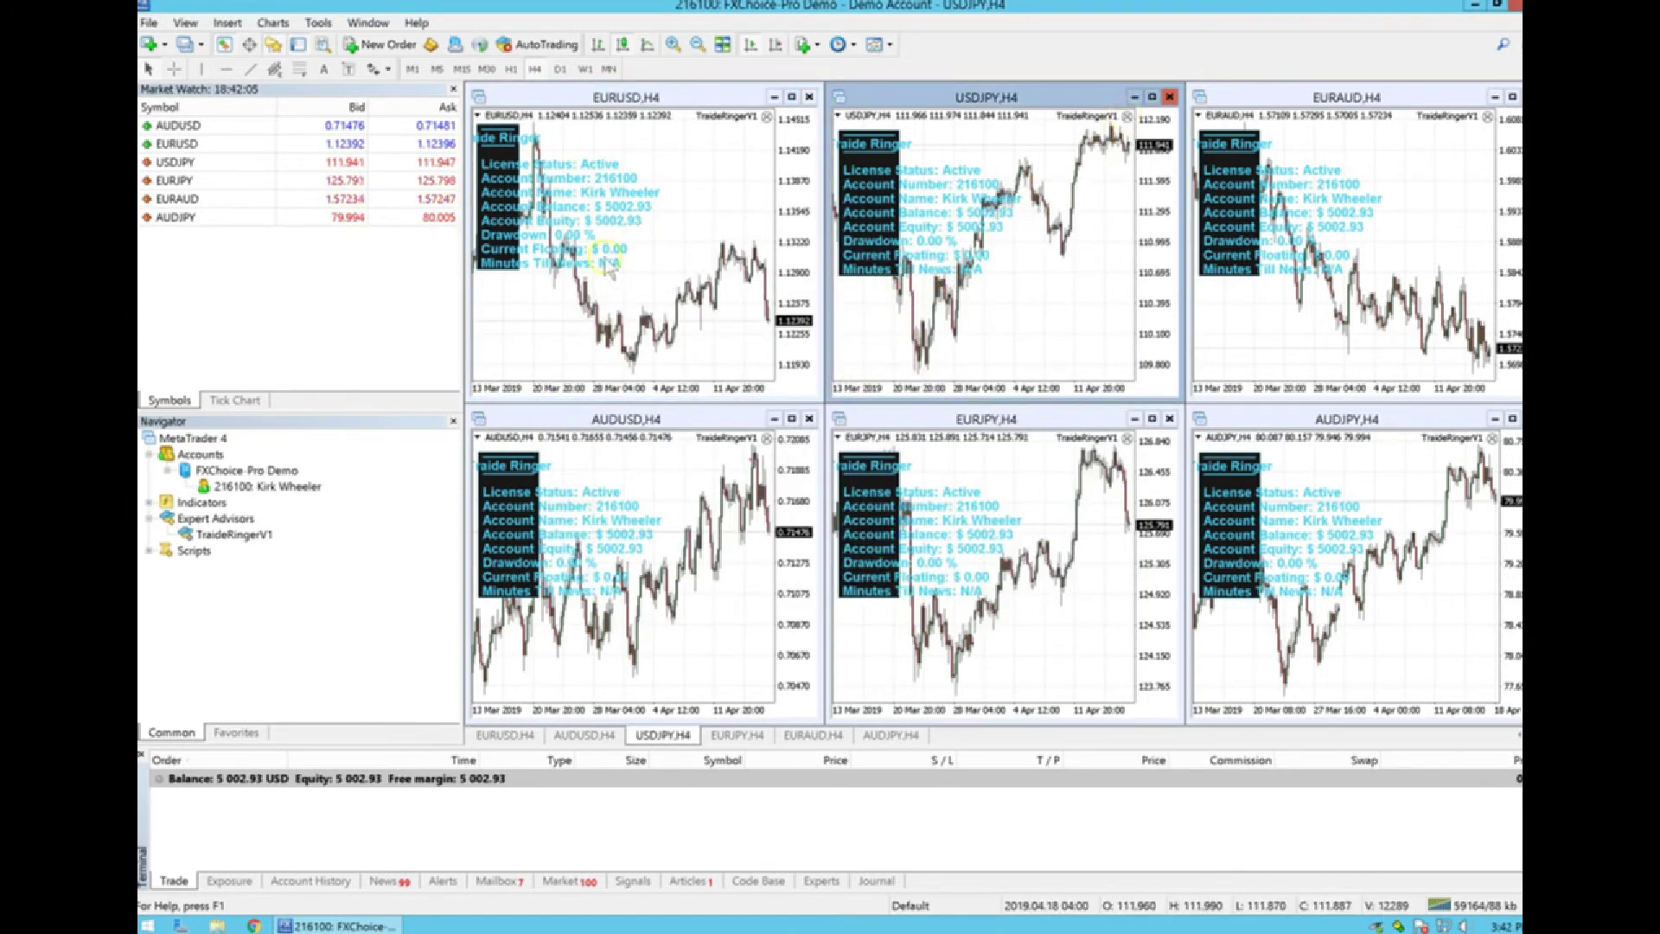
left_click(230, 535)
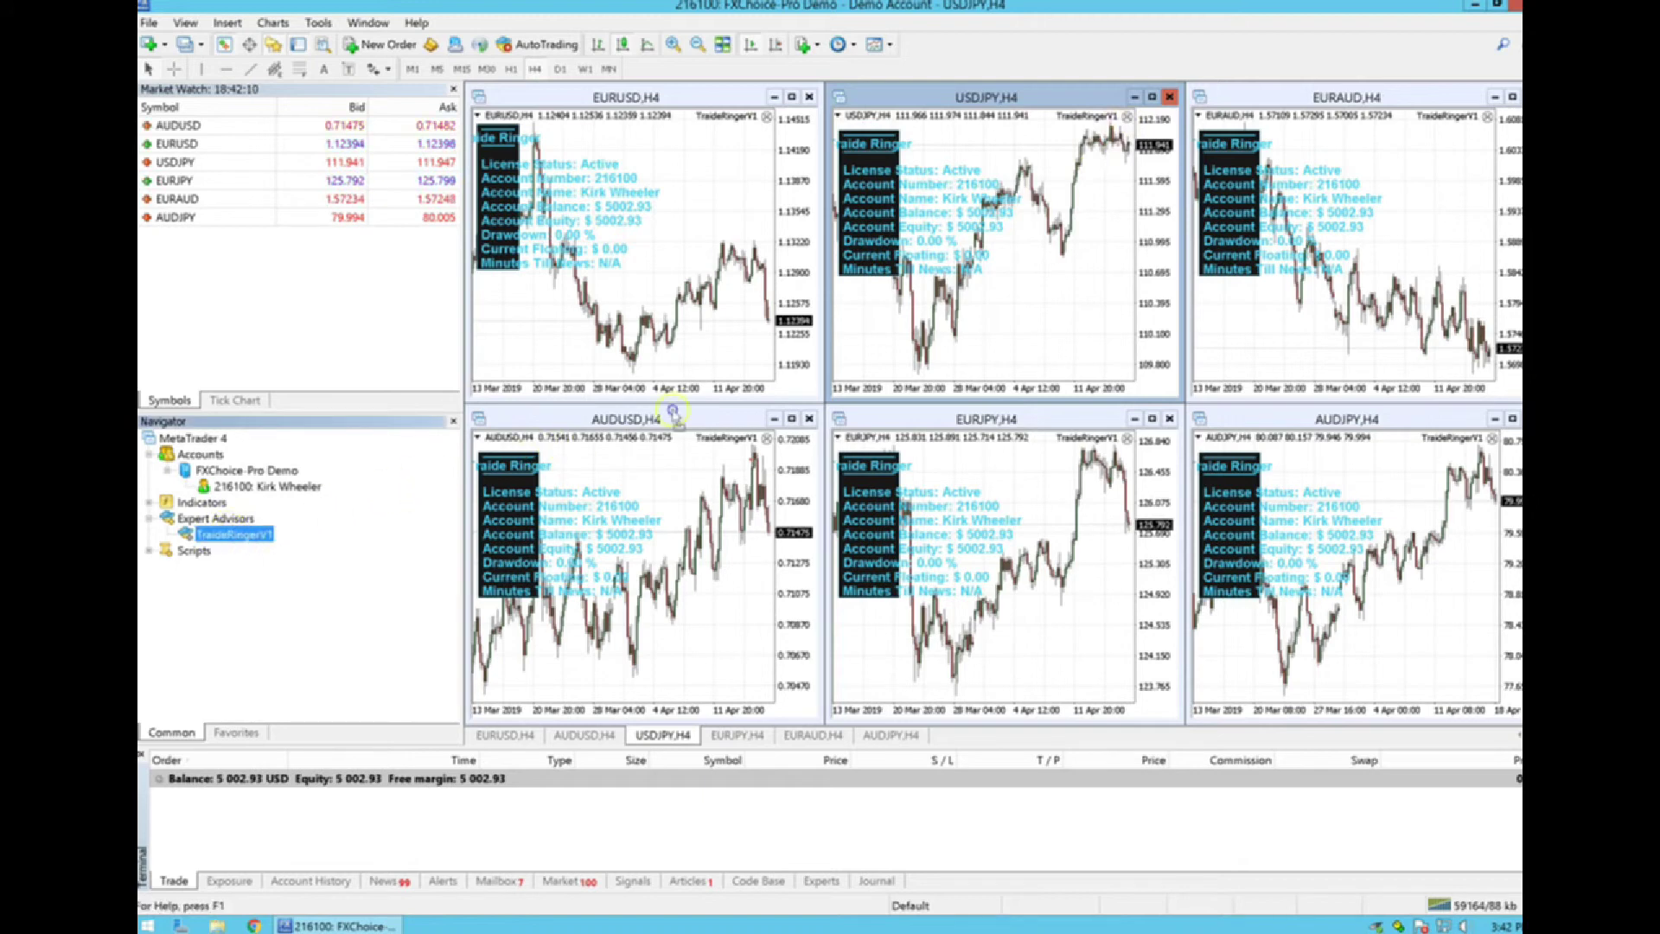
left_click_drag(273, 534, 1126, 121)
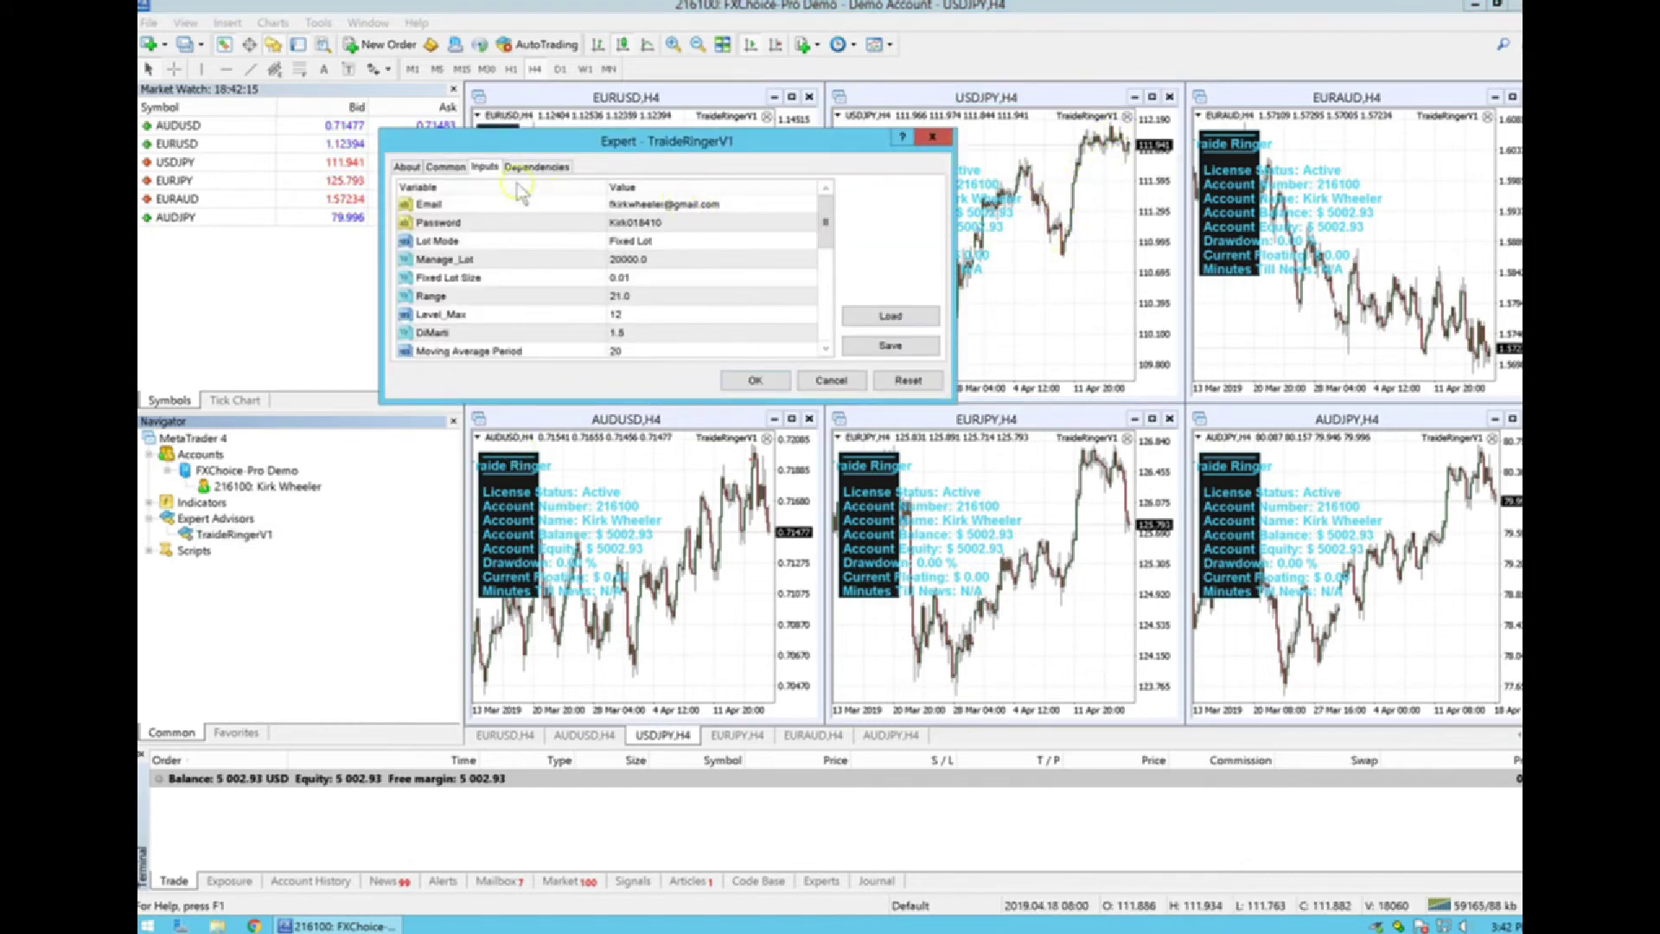
left_click(446, 167)
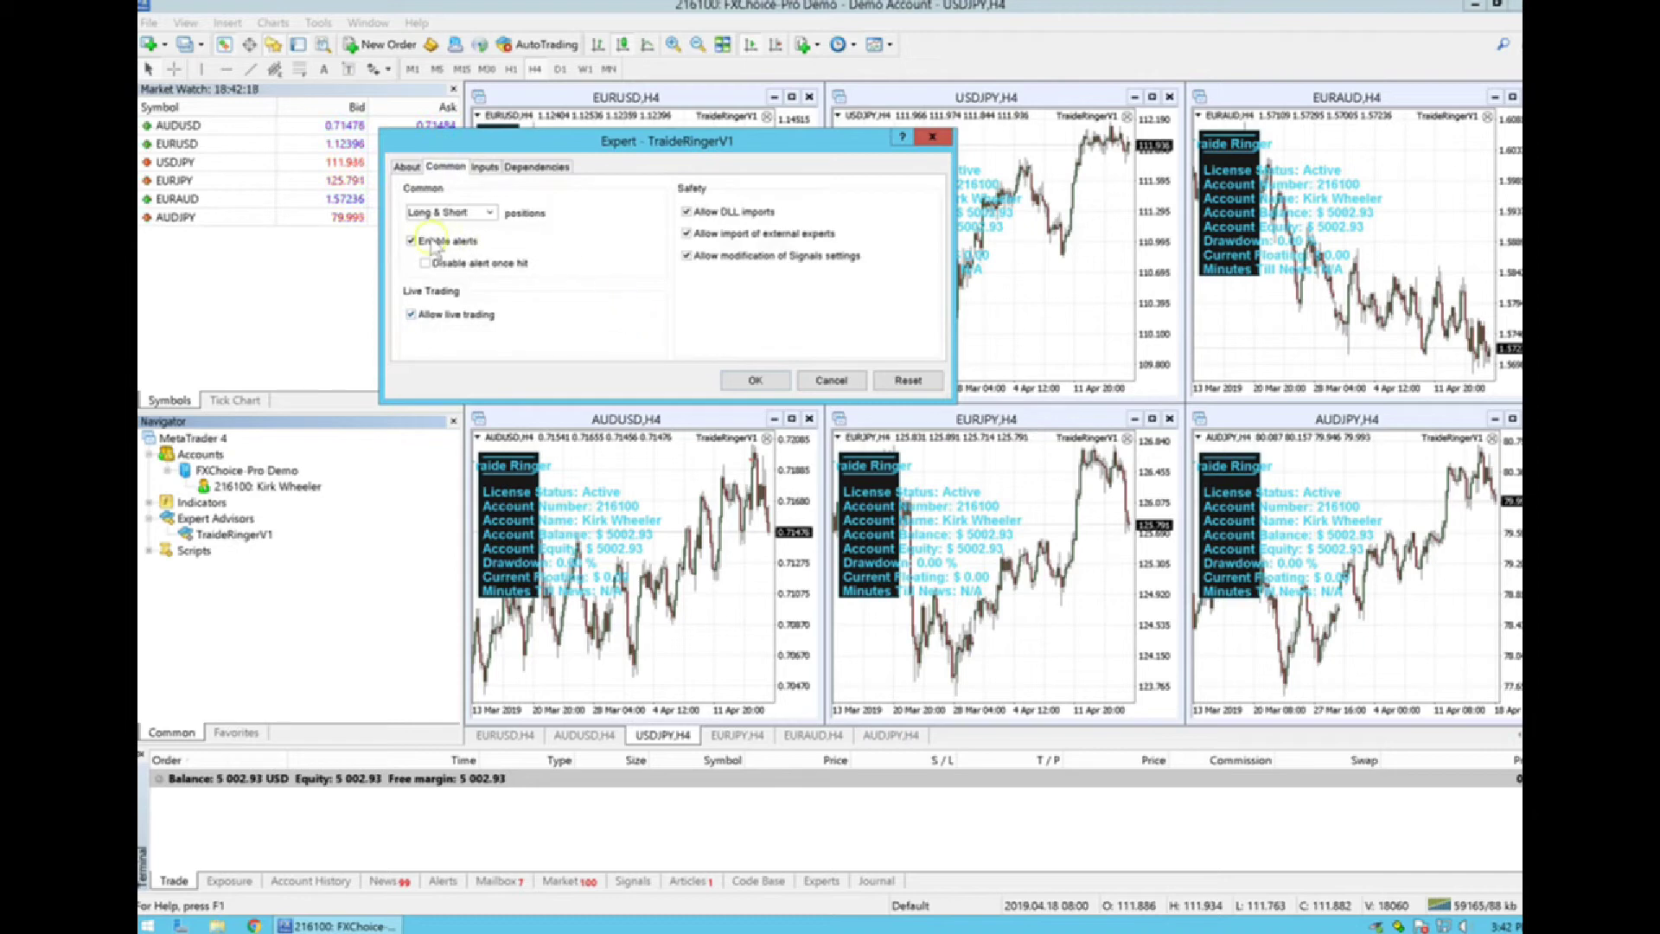
left_click(484, 167)
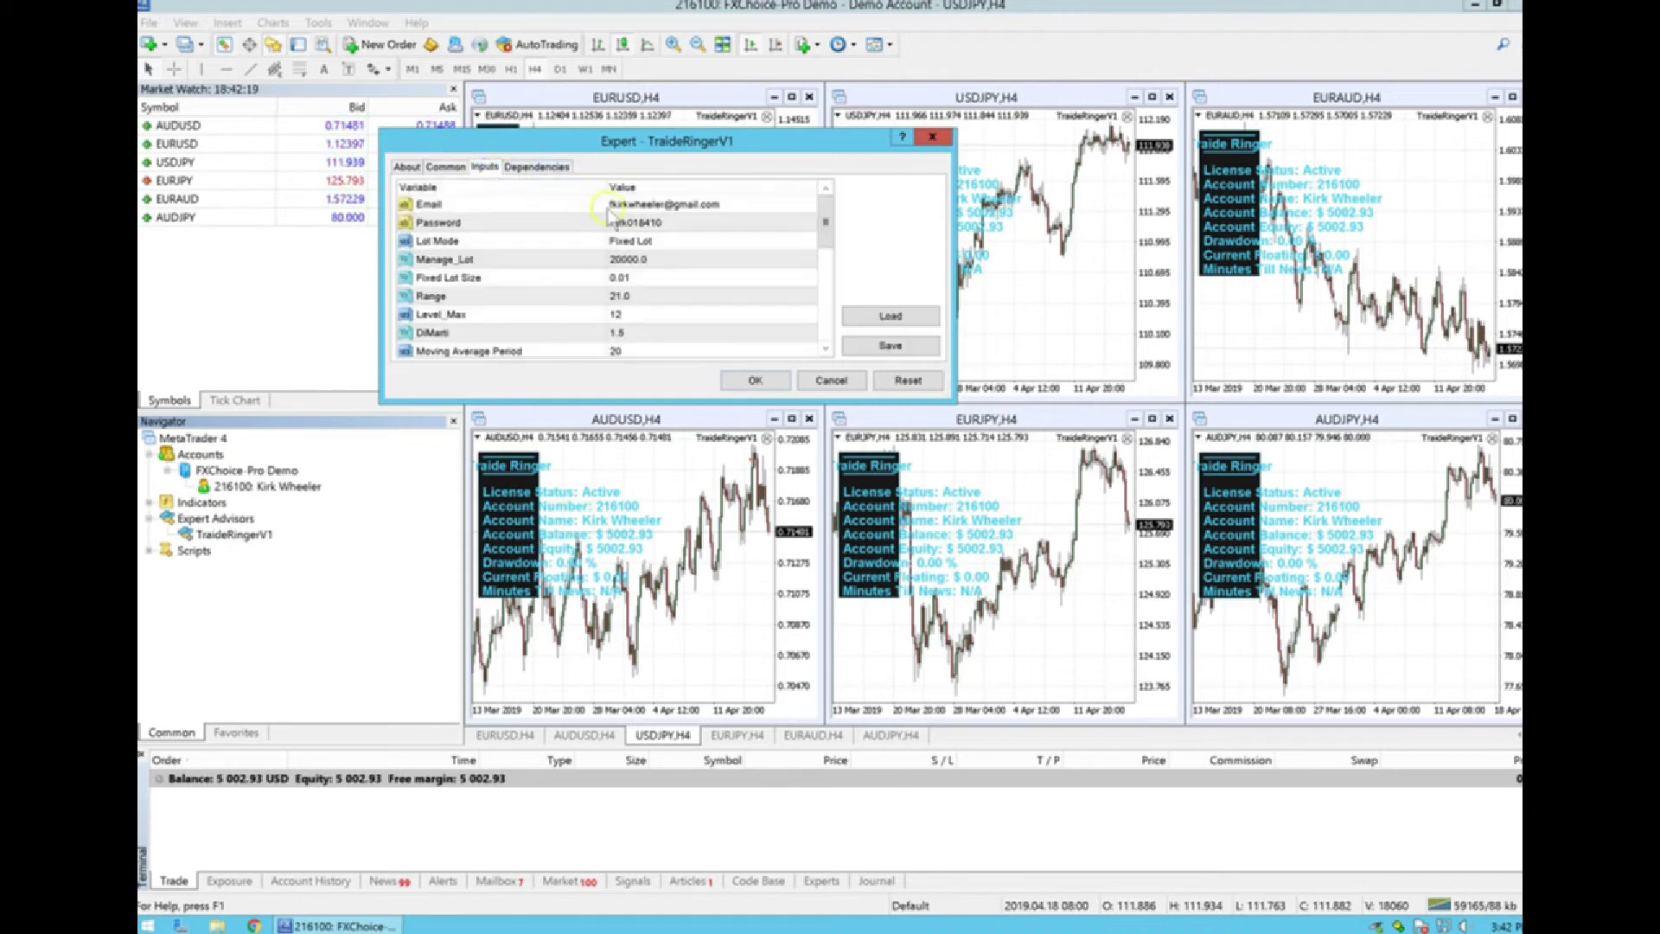
mouse_move(823, 233)
left_mouse_down()
mouse_move(822, 346)
mouse_move(822, 212)
left_mouse_up()
left_click(831, 381)
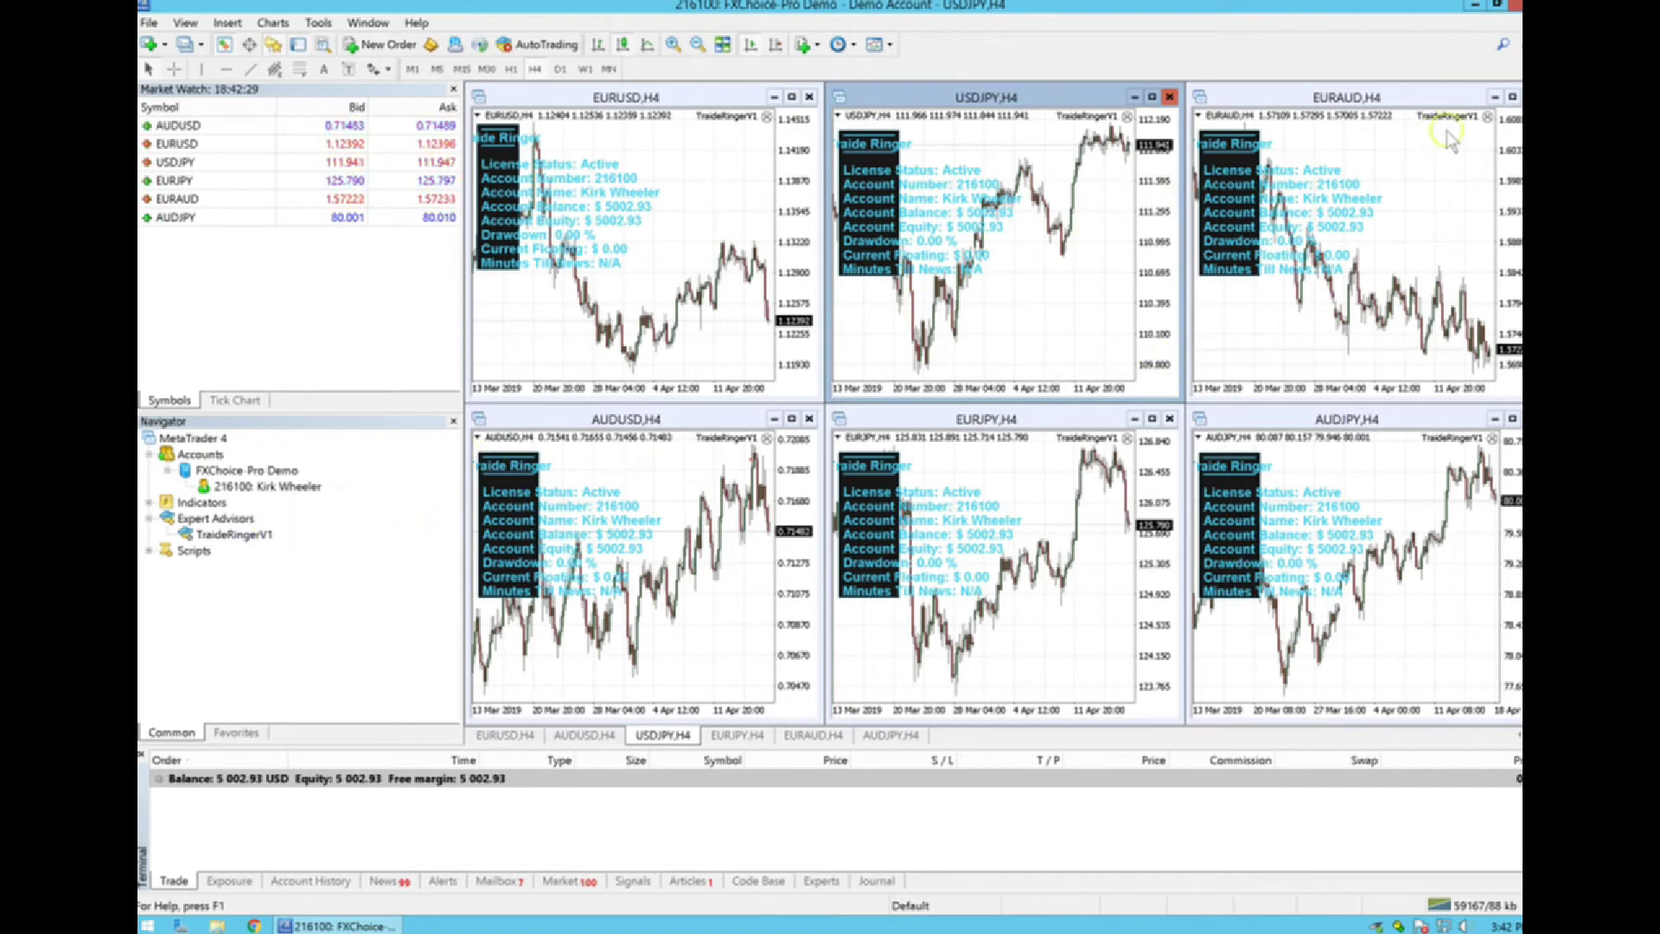
Examine the TraideRingerV1 input values on the EURAUD chart and cancel without applying them
left_click(1489, 119)
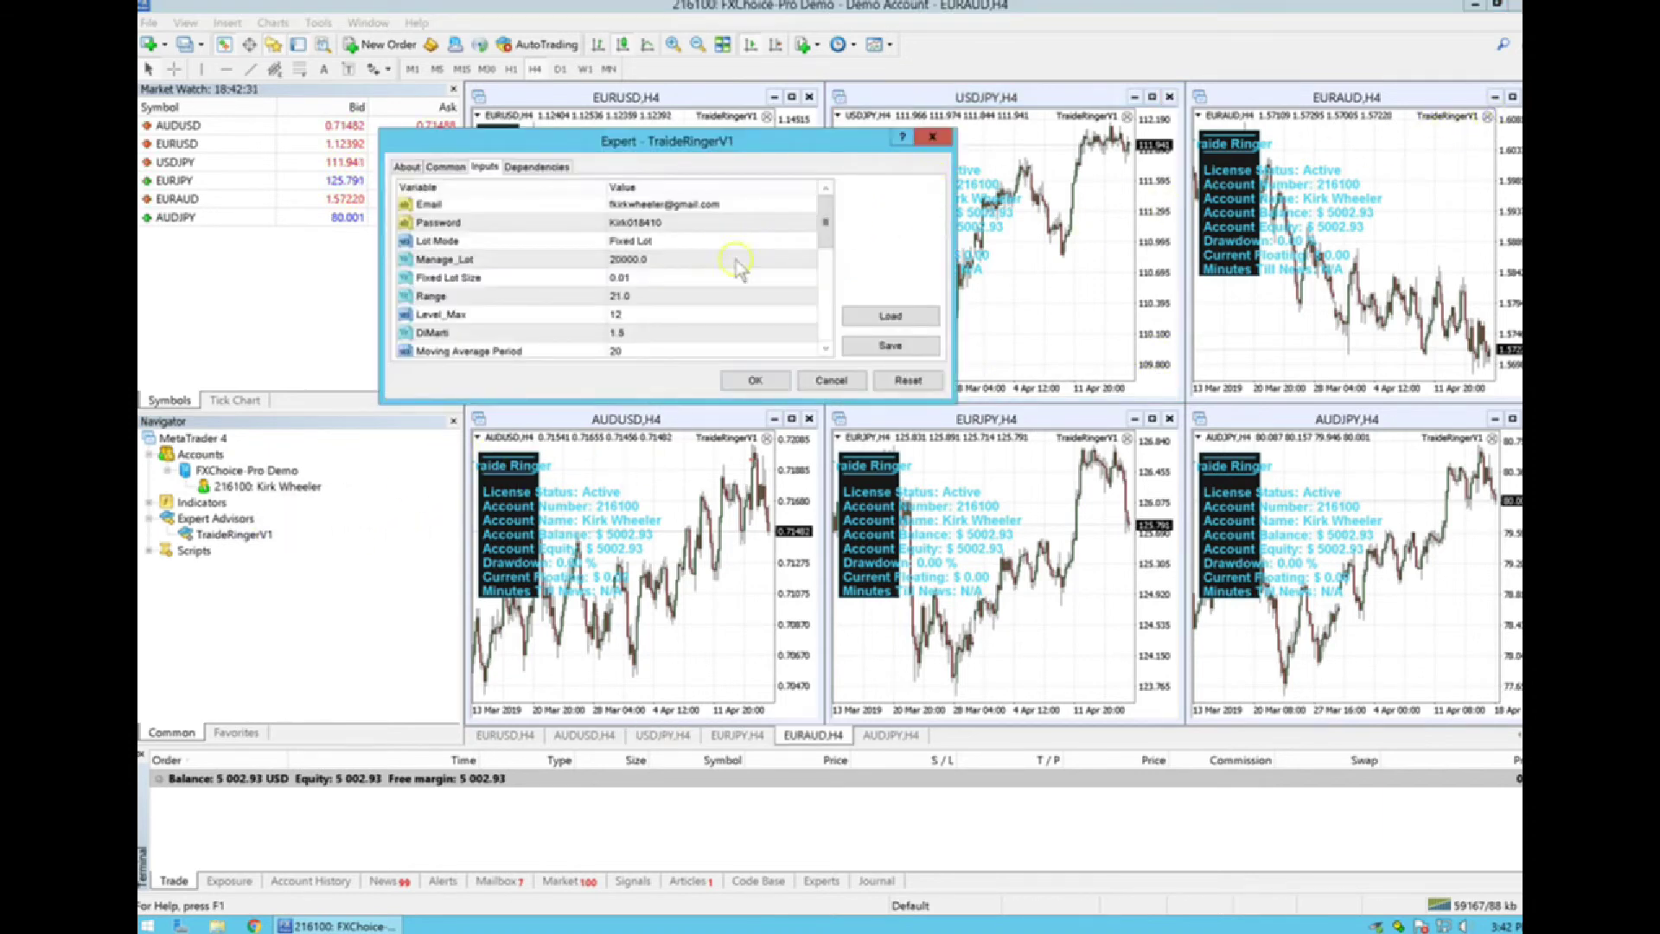
left_click(831, 381)
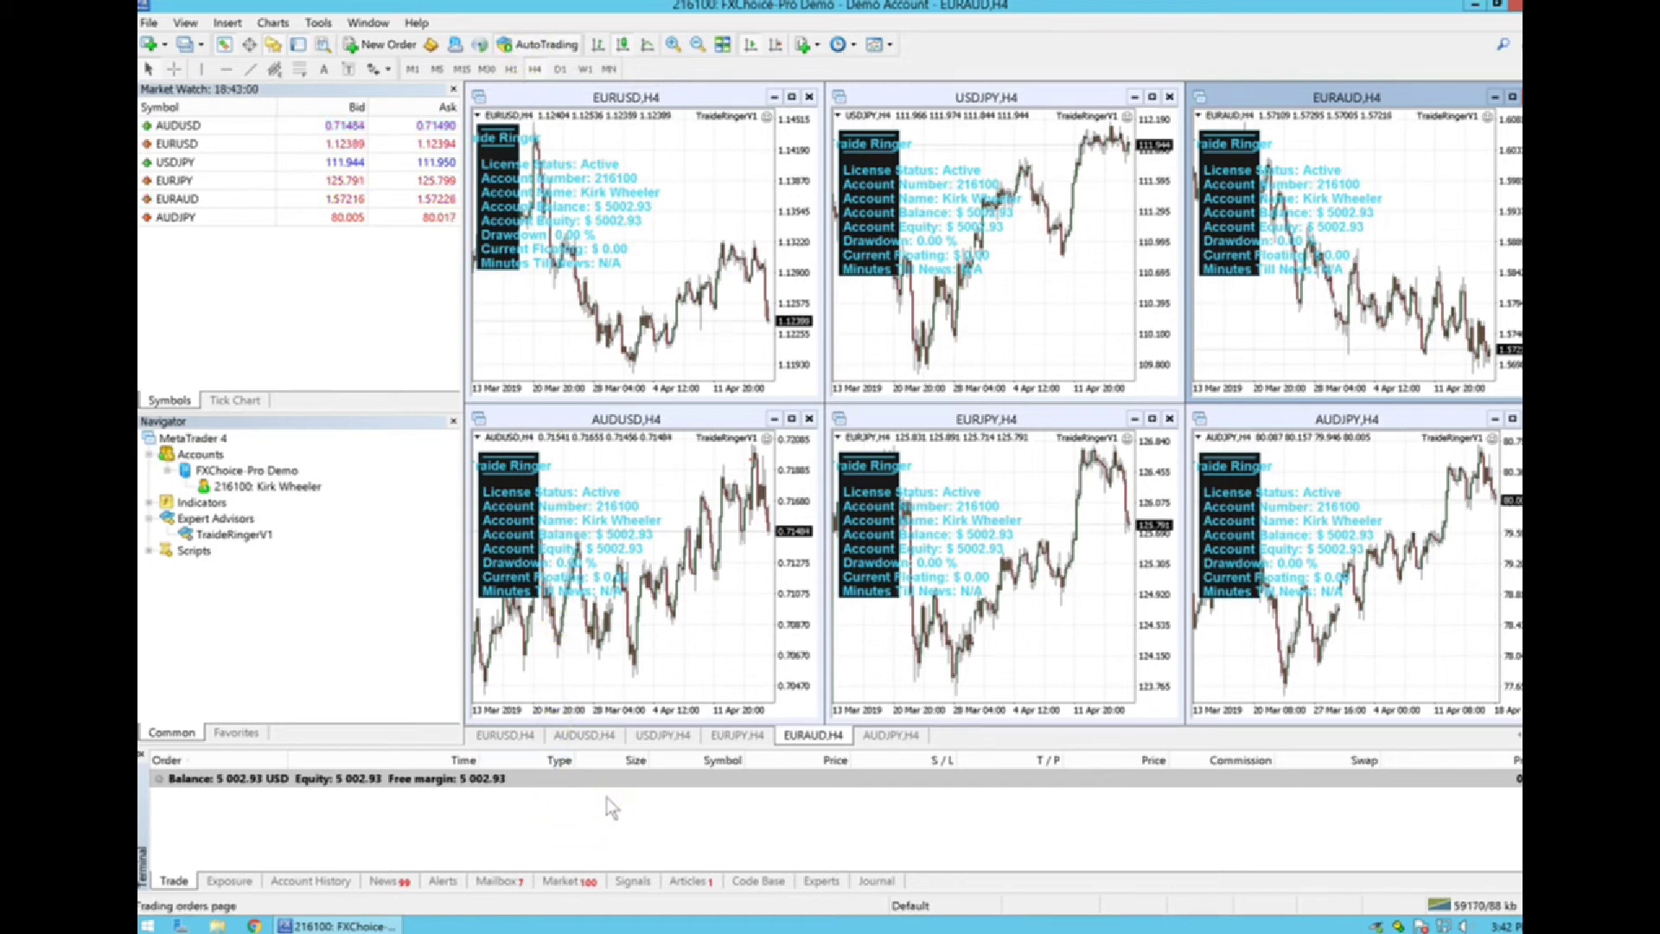
left_click(701, 803)
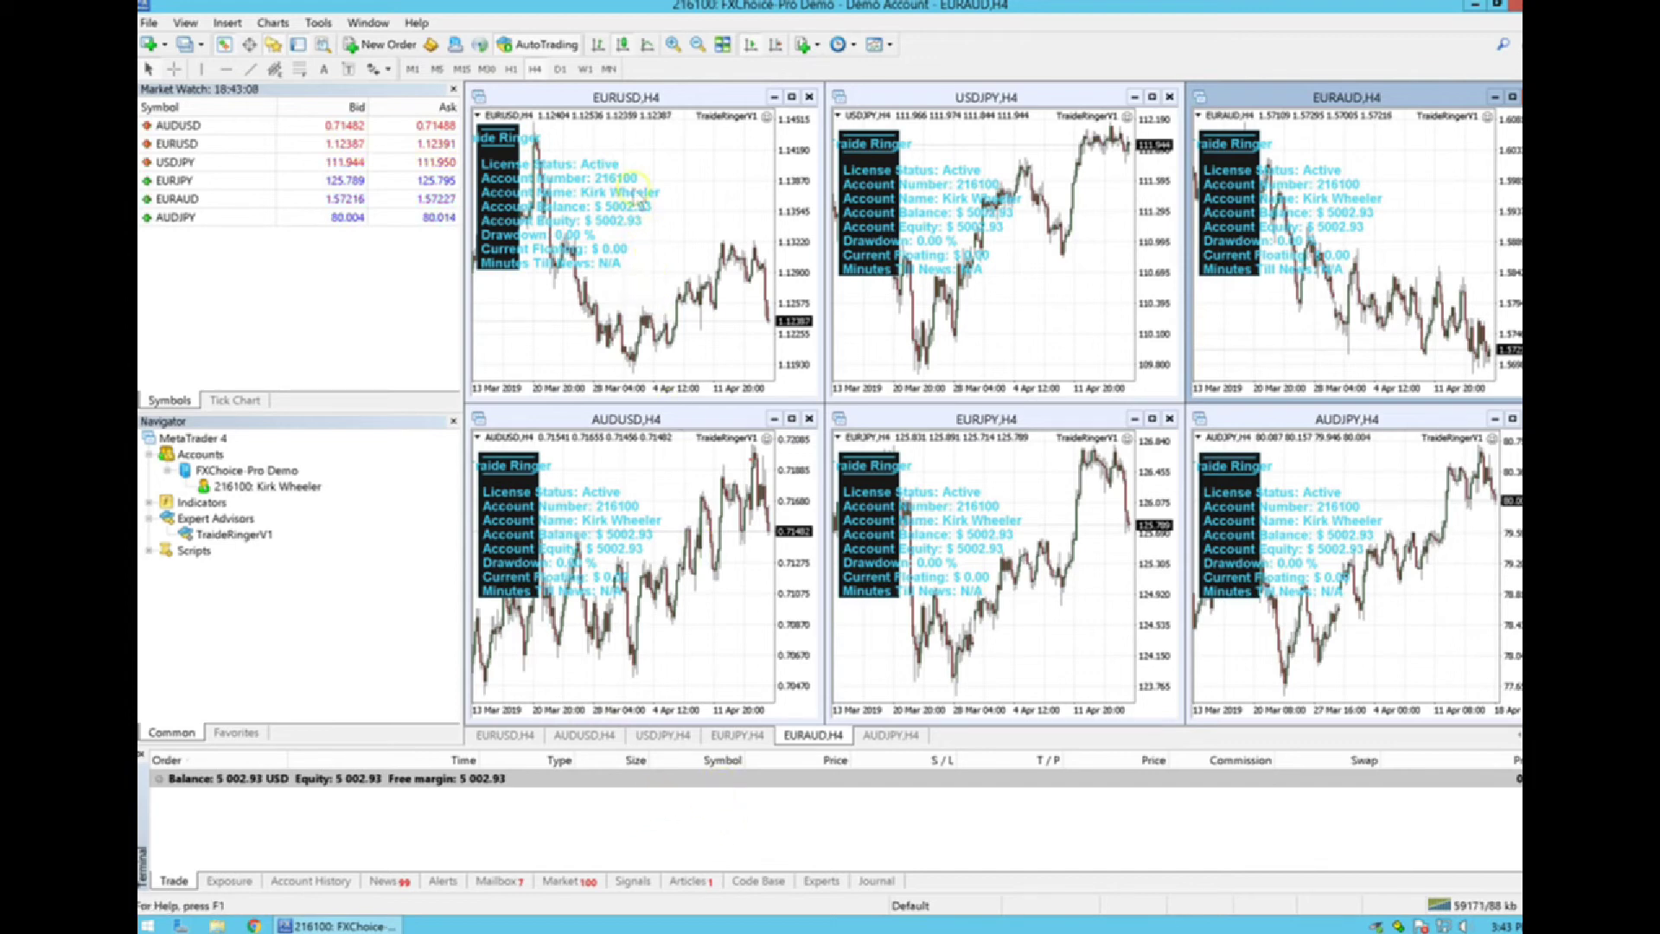
left_click(545, 47)
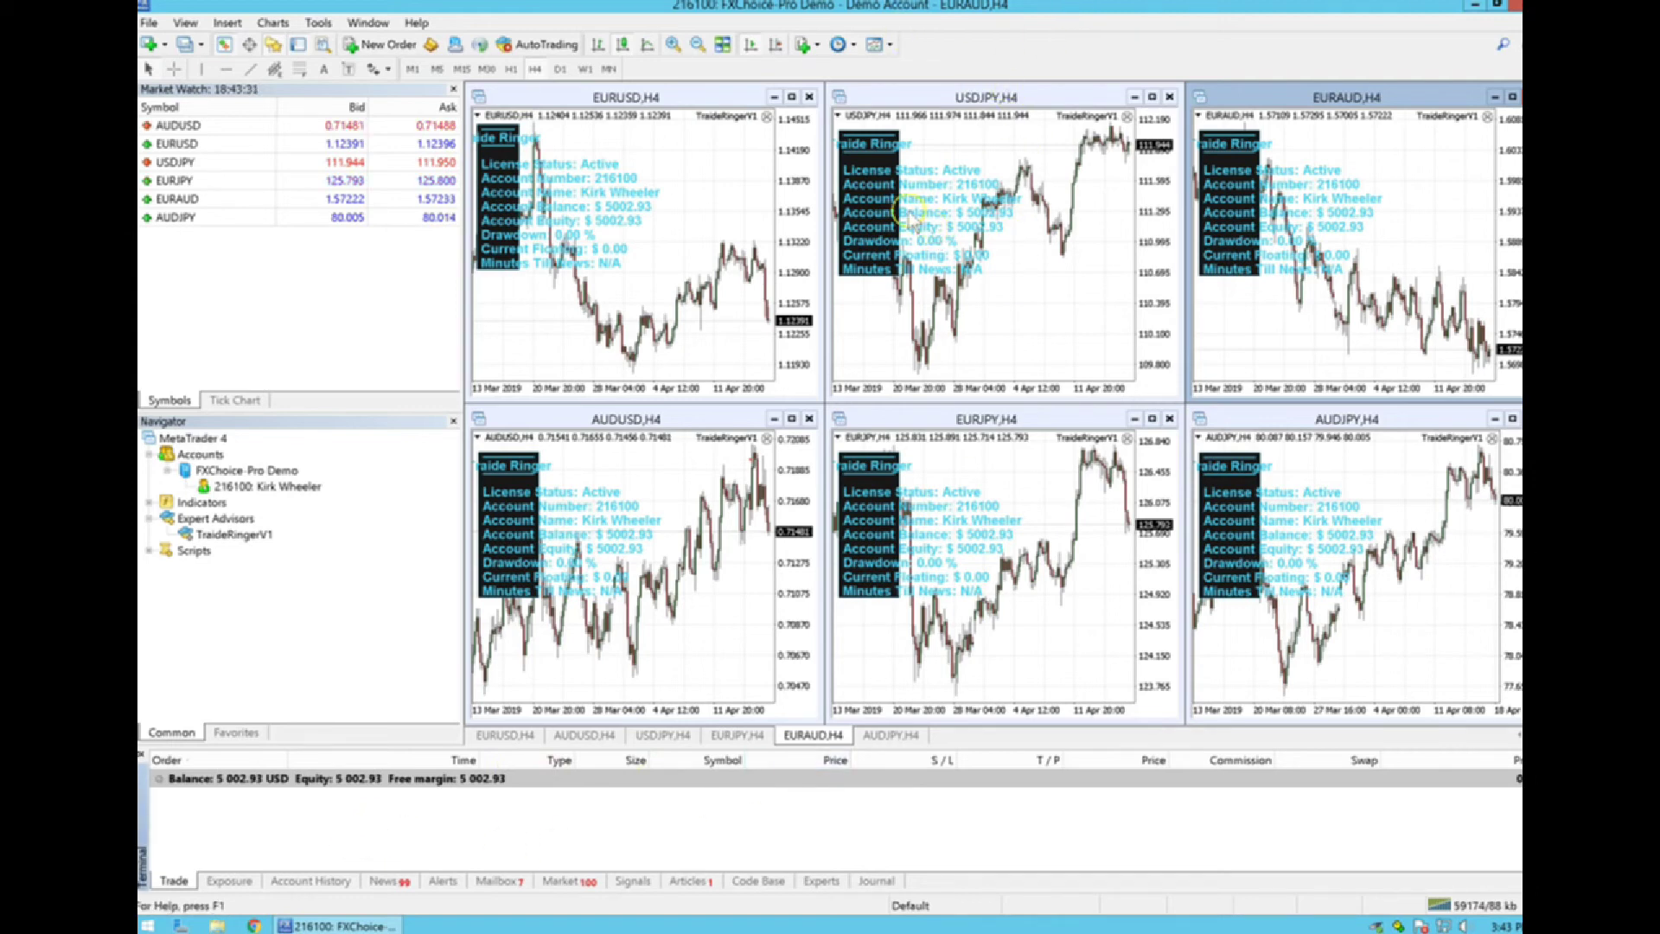
Close the VPS remote desktop window and return to the Traide Ringer setup guide in the local browser
mouse_move(873, 3)
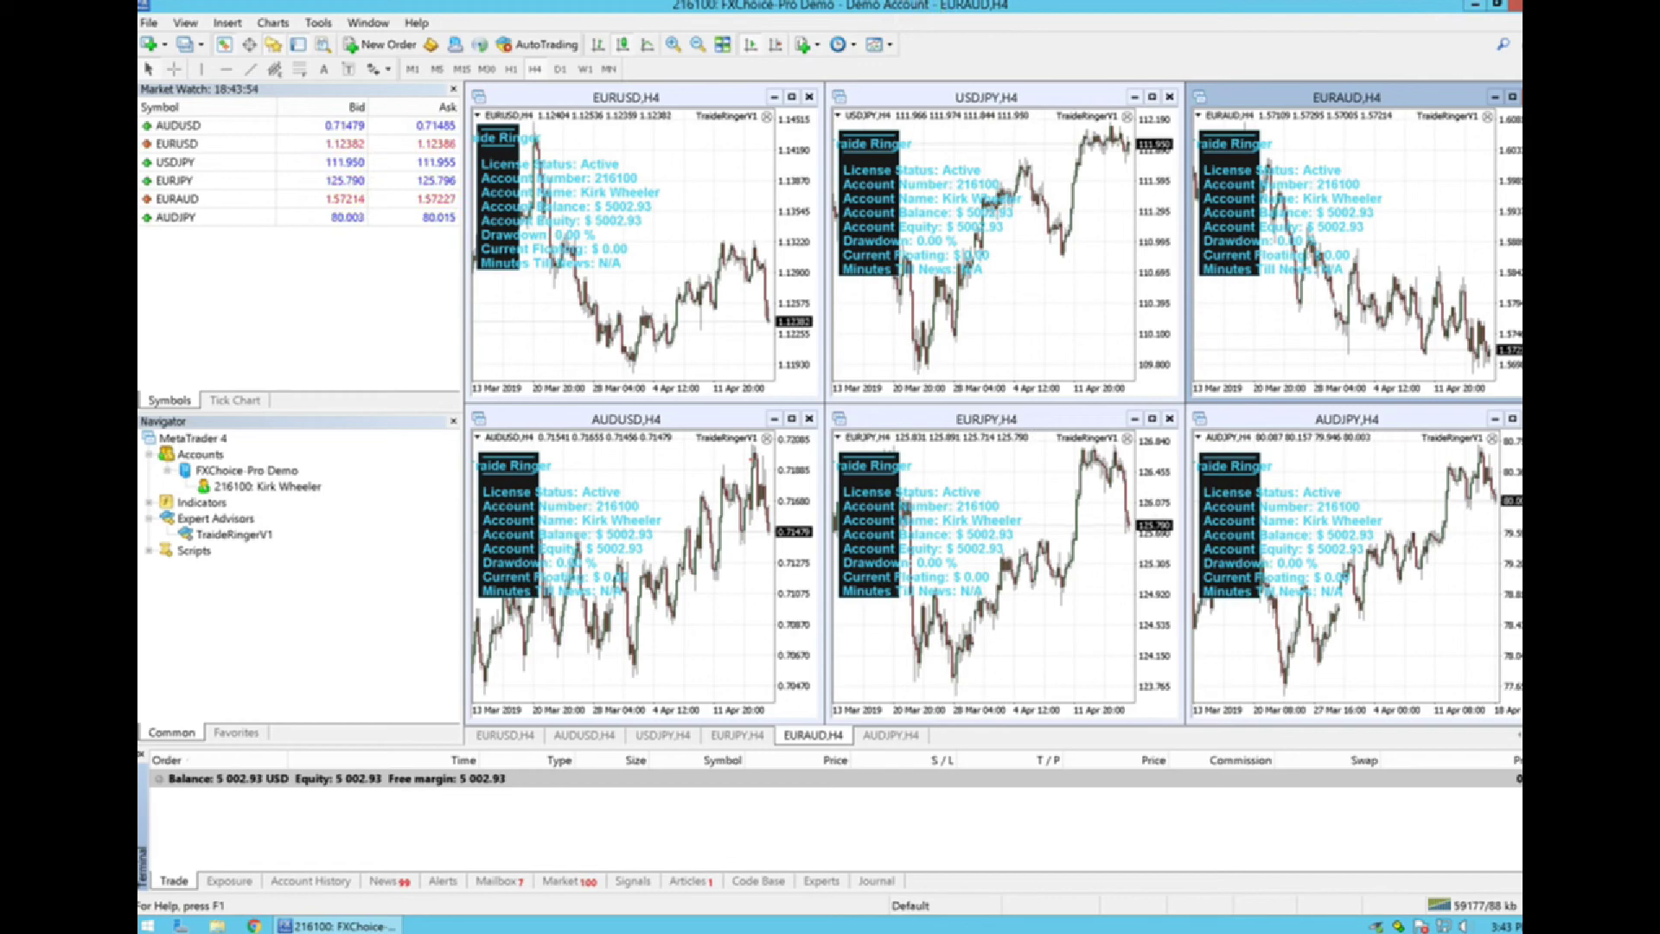
mouse_move(1023, 9)
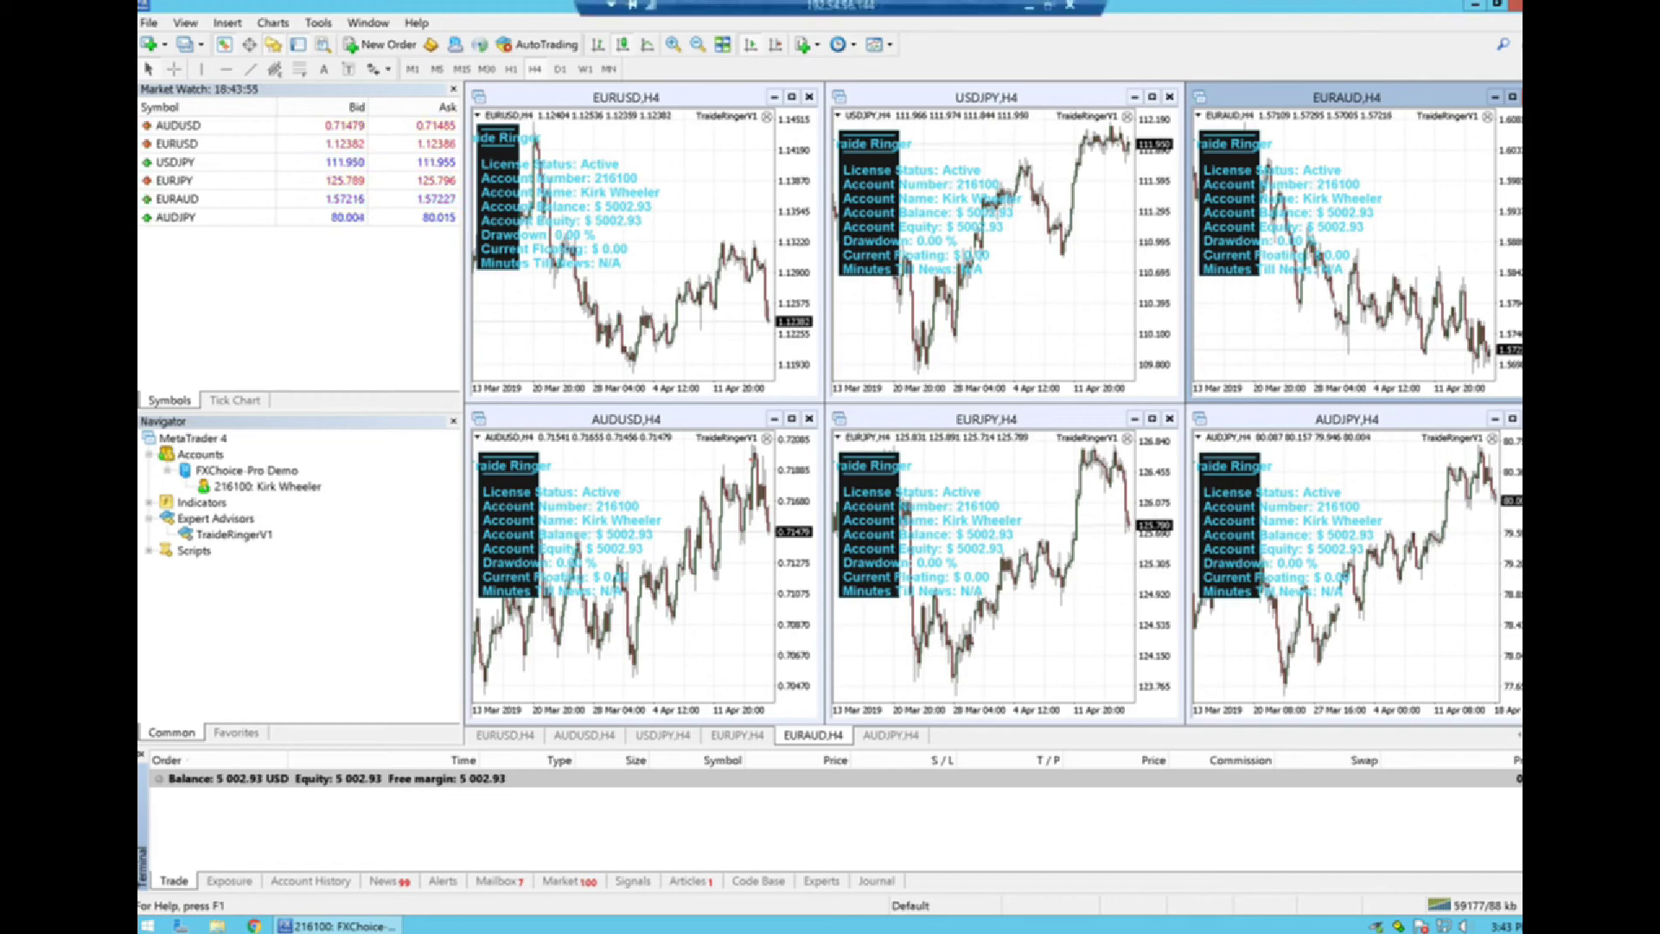
left_click(1070, 11)
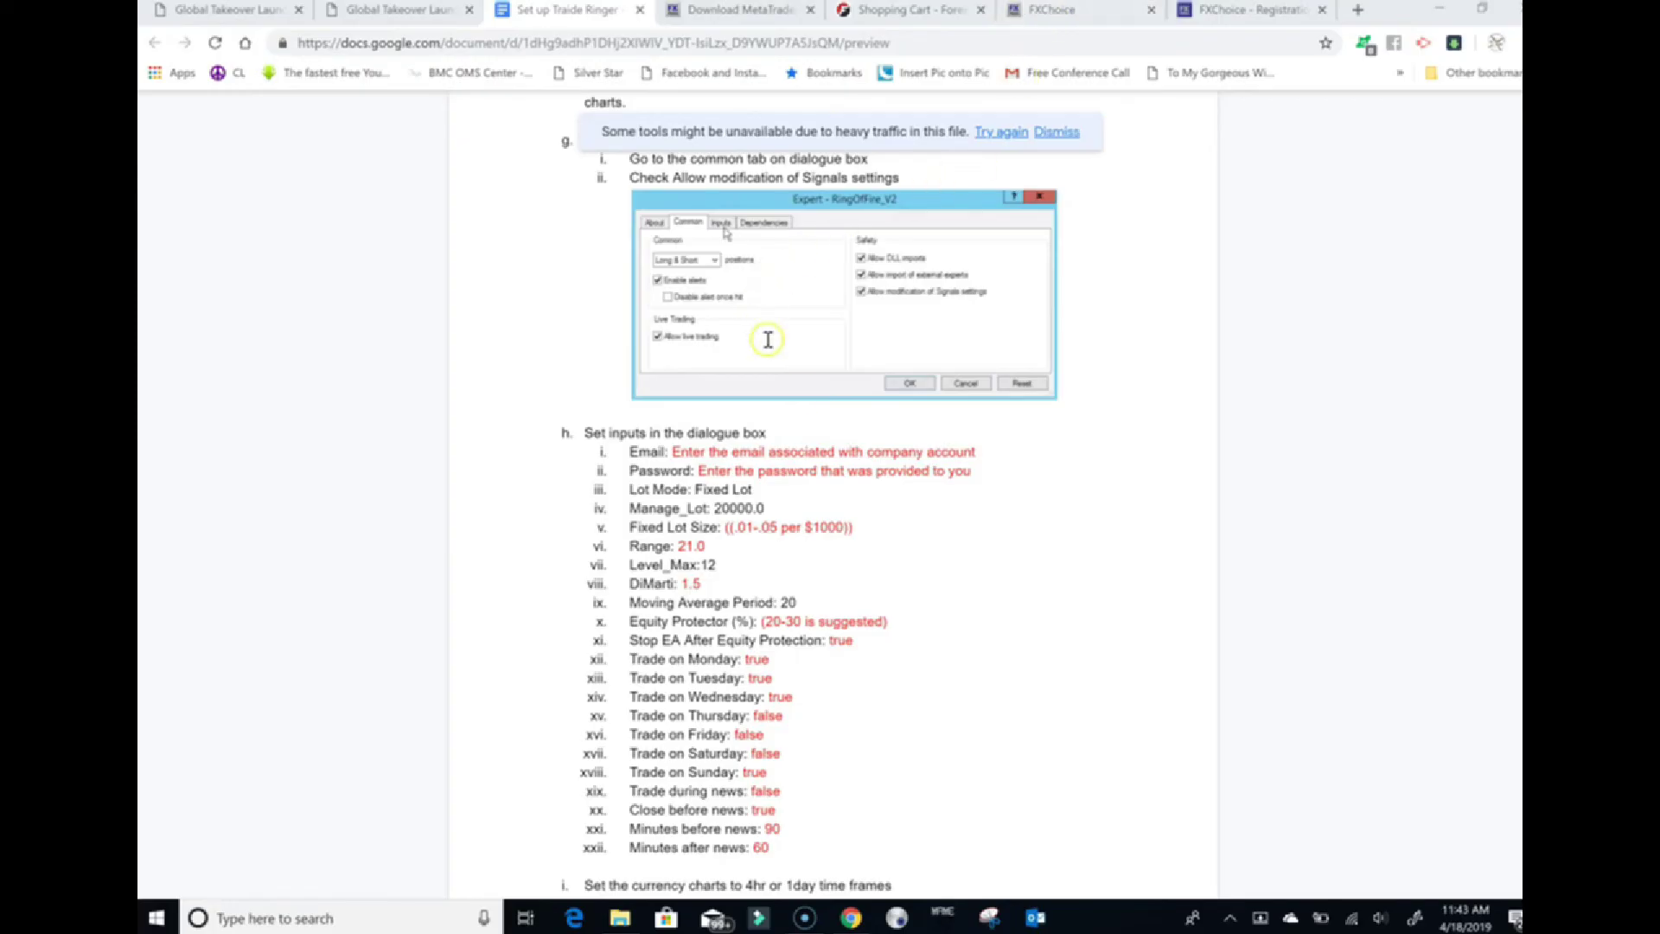